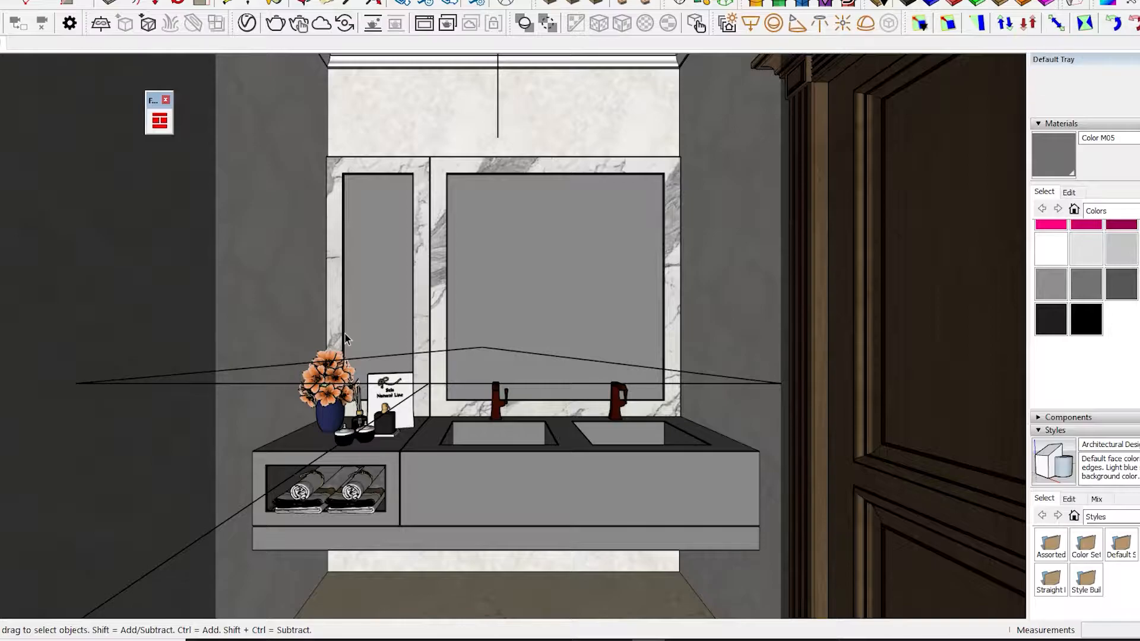
# Step: Try painting the double-sink vanity with the 0006_Pink stone material, then undo the paint
pyautogui.press('b')
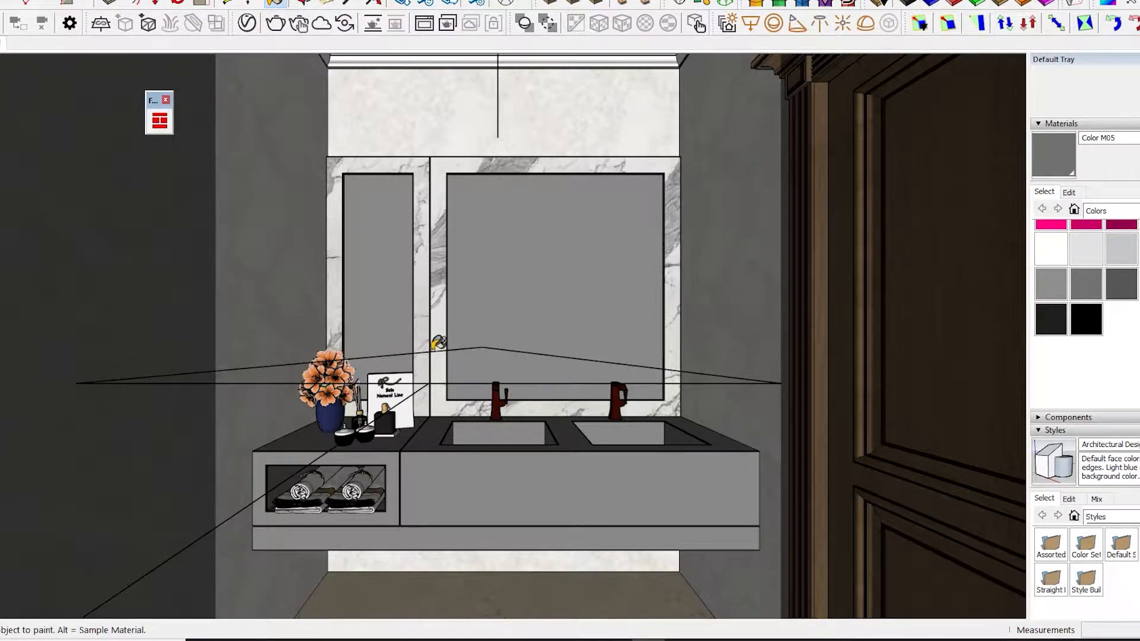
pyautogui.click(660, 333)
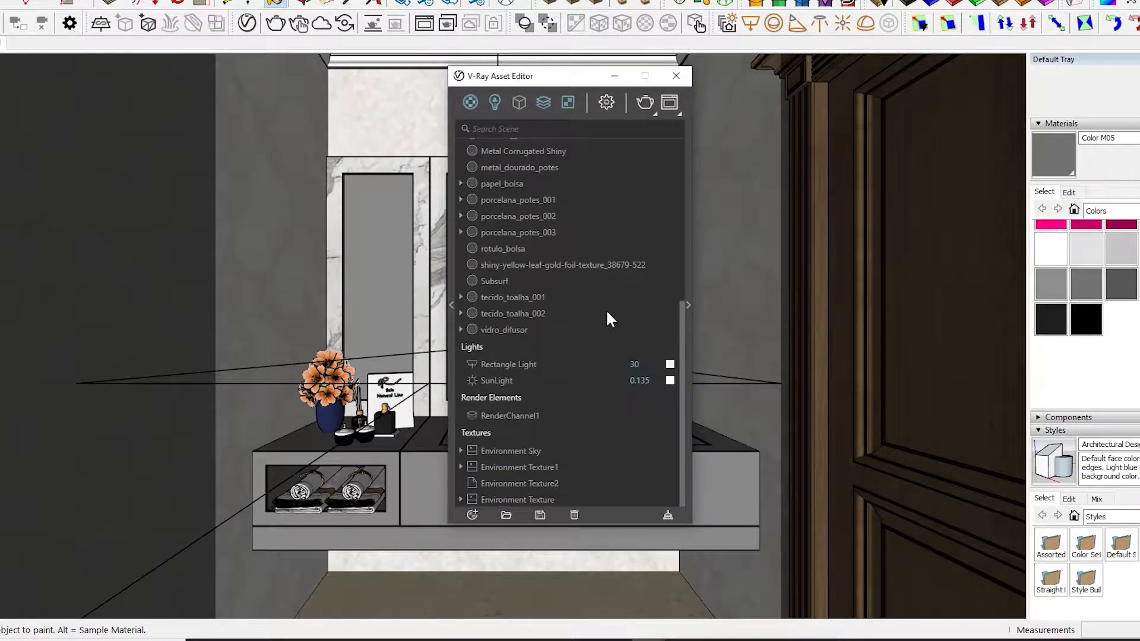
pyautogui.click(675, 76)
pyautogui.click(534, 472)
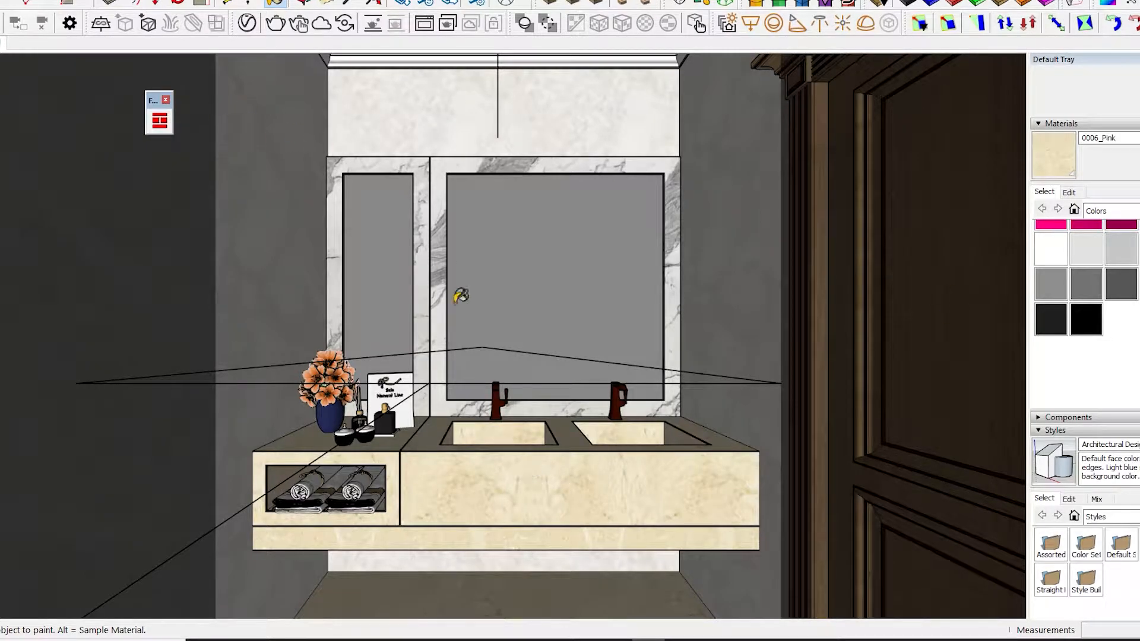
pyautogui.hotkey('ctrl', 'z')
# Step: Sample the vanity's grey material and open its full settings in the V-Ray Asset Editor
pyautogui.keyDown('alt'); pyautogui.click(496, 473); pyautogui.keyUp('alt')
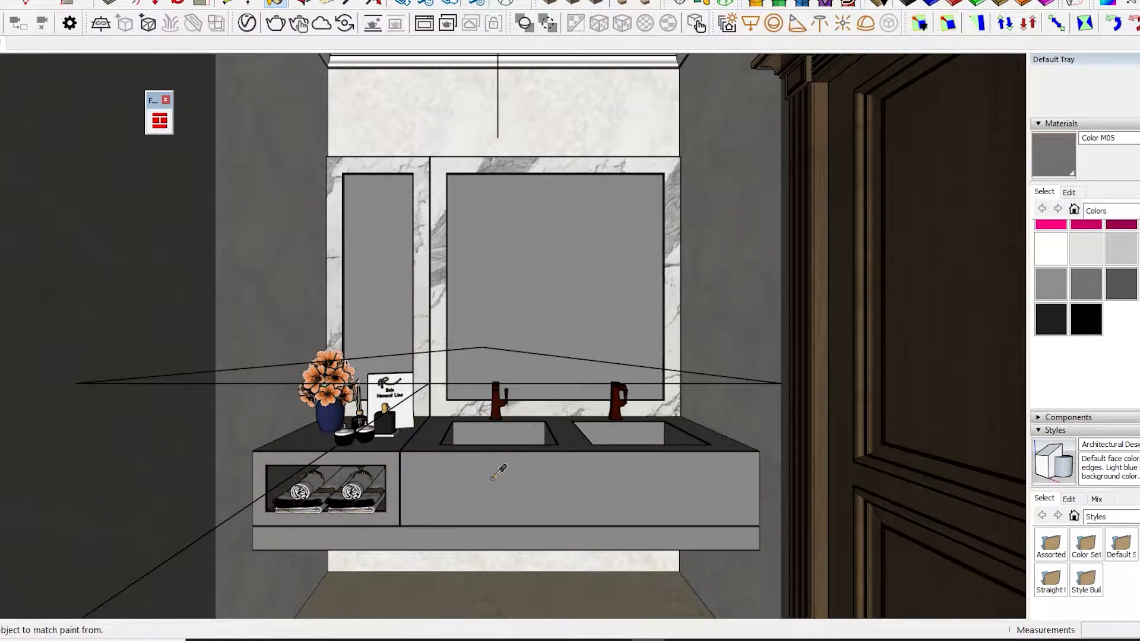
pyautogui.click(247, 24)
pyautogui.click(688, 305)
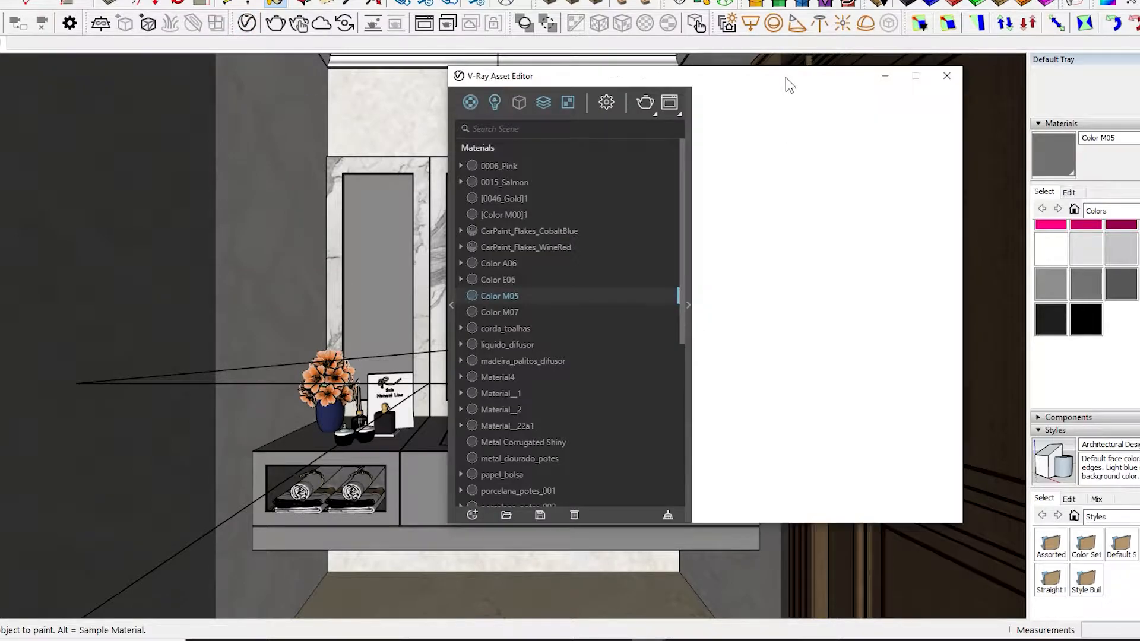
pyautogui.moveTo(804, 85); pyautogui.dragTo(348, 105)
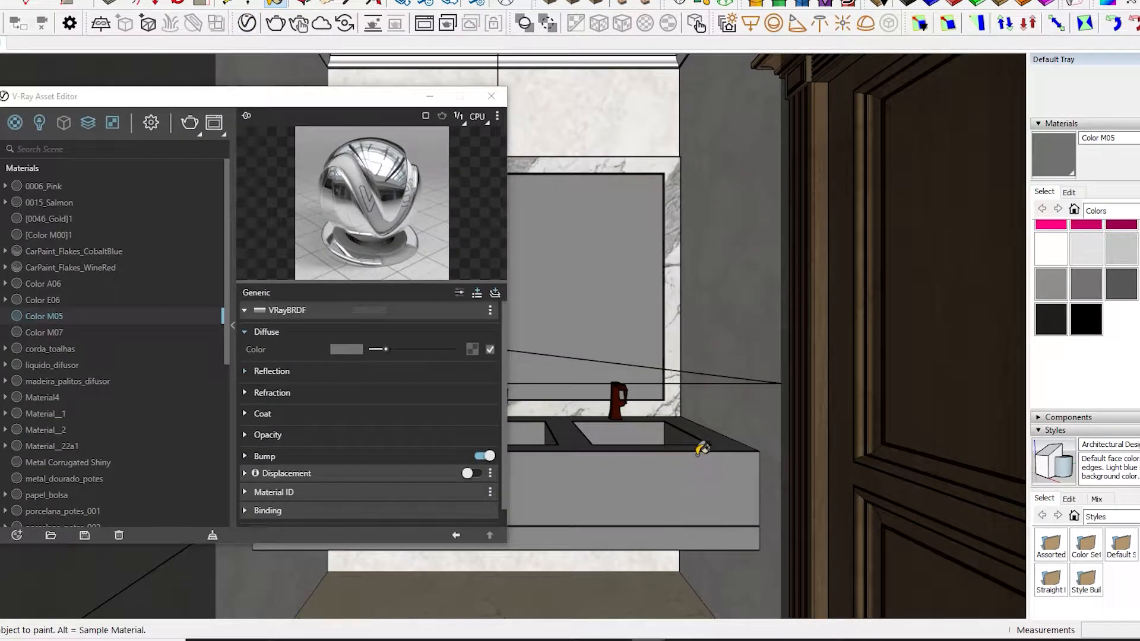
# Step: Replace the vanity's grey material with Color K06 on all matching faces
pyautogui.scroll(2, 1110, 285)
pyautogui.click(1075, 236)
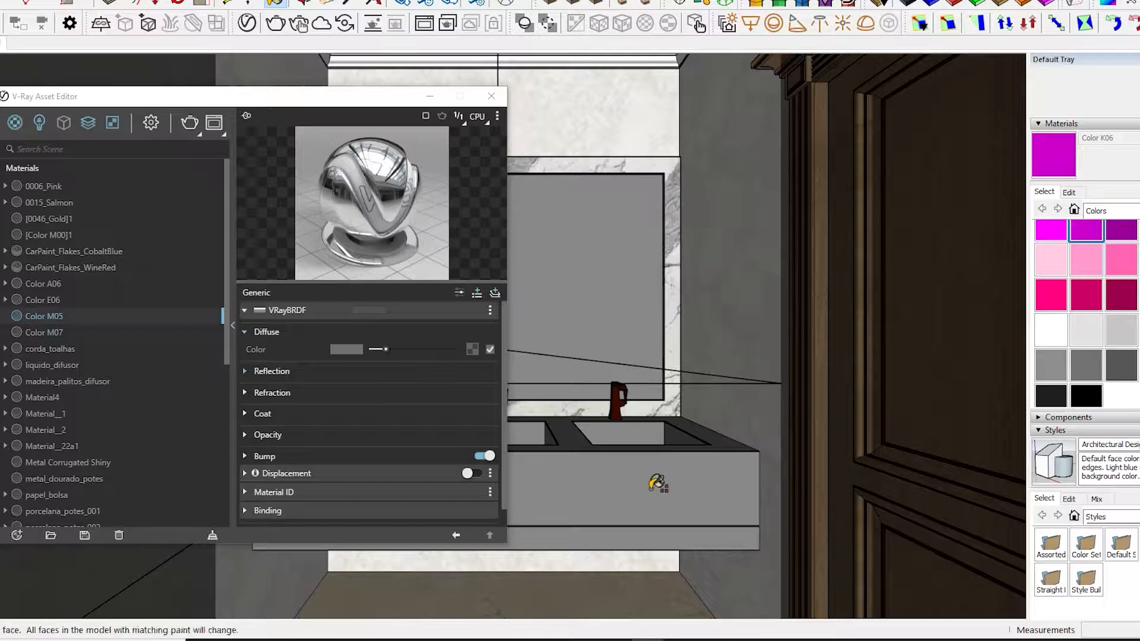
pyautogui.keyDown('shift'); pyautogui.click(664, 454); pyautogui.keyUp('shift')
pyautogui.press('super')
pyautogui.press('super')
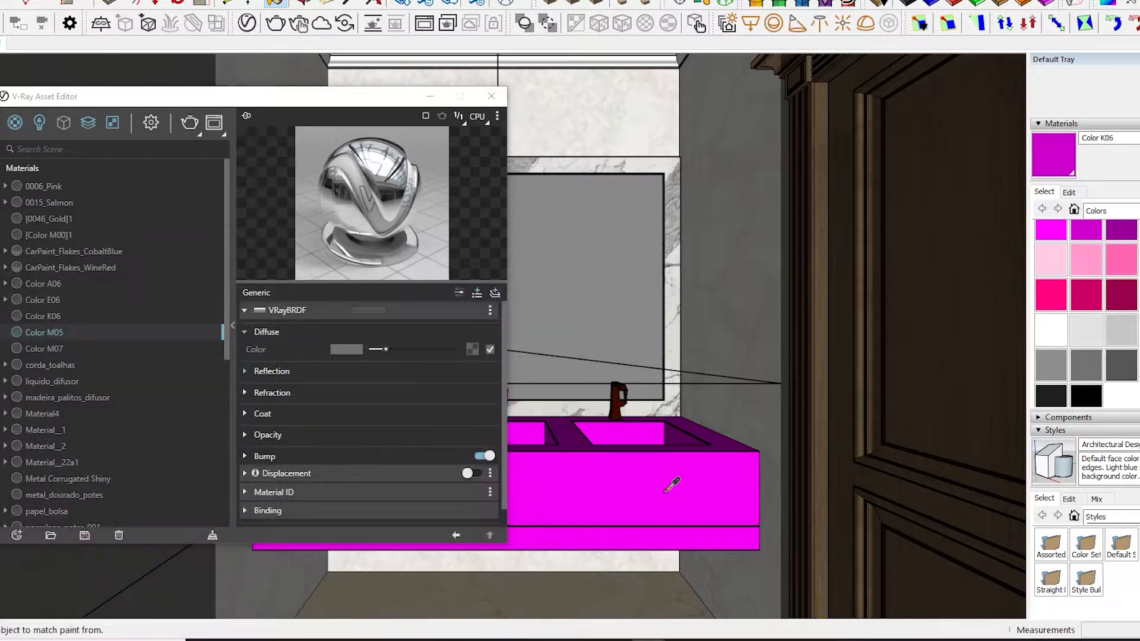
# Step: Sample the vanity's Color K06 material and rename it ONYX
pyautogui.keyDown('alt'); pyautogui.click(669, 487); pyautogui.keyUp('alt')
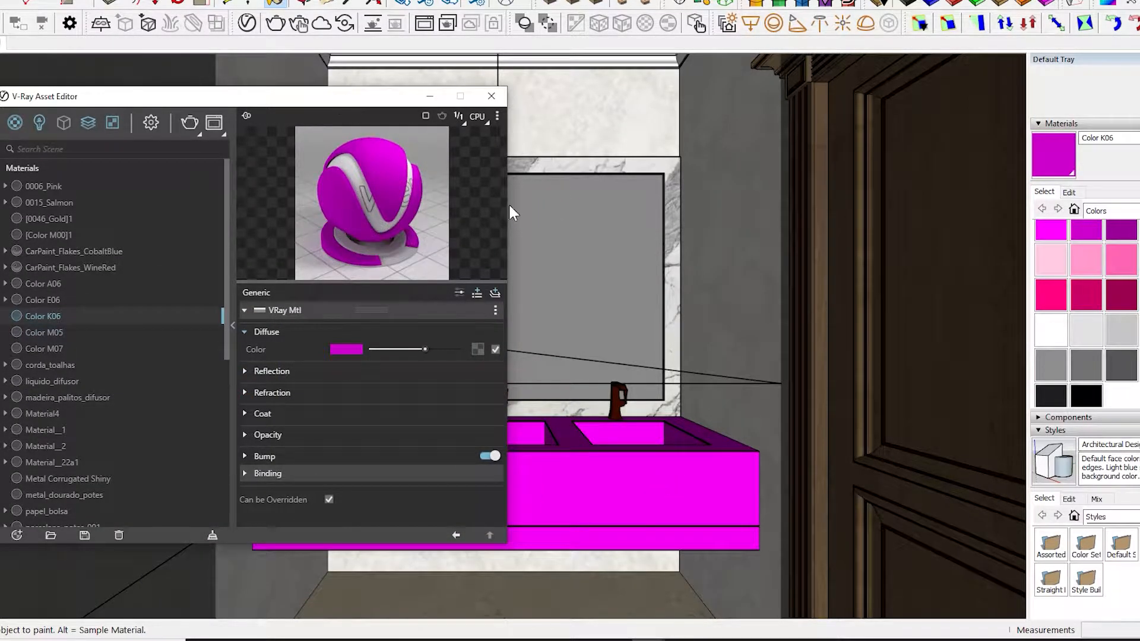
pyautogui.moveTo(373, 105); pyautogui.dragTo(370, 52)
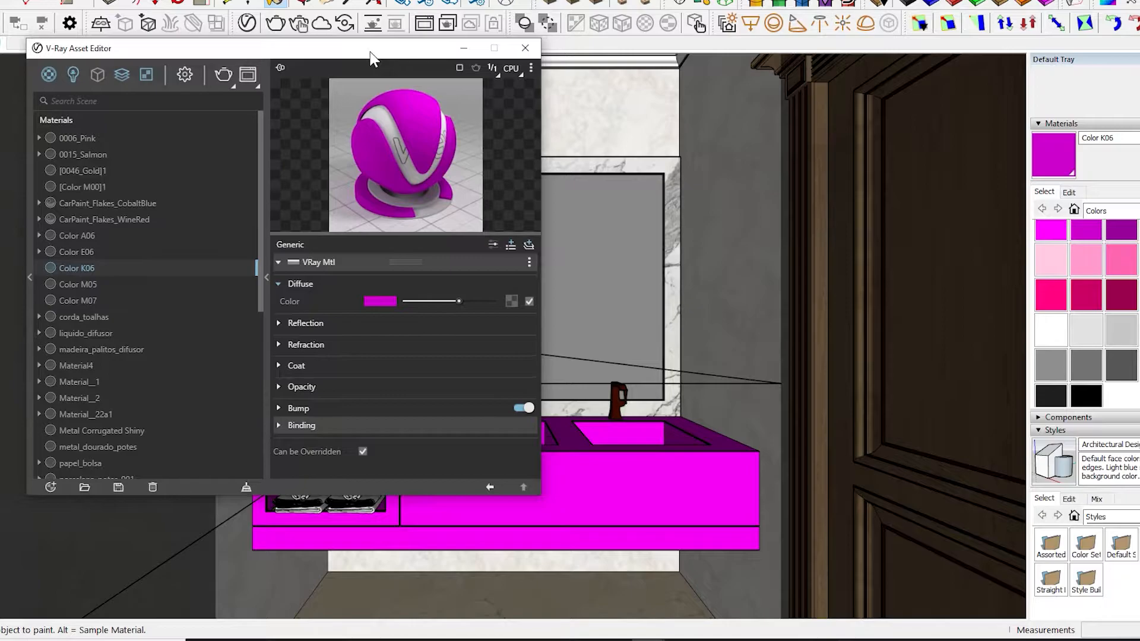
pyautogui.click(1125, 144)
pyautogui.write('ONYX')
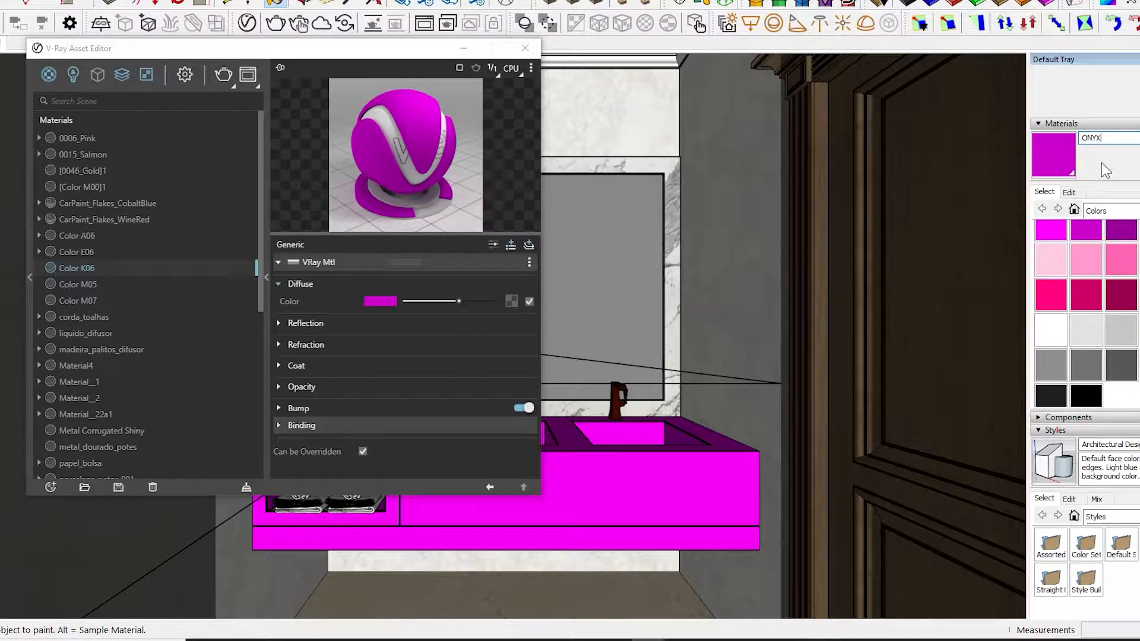
# Step: Sample the vanity's ONYX material again and assign a Bitmap texture to its diffuse color
pyautogui.rightClick(509, 298)
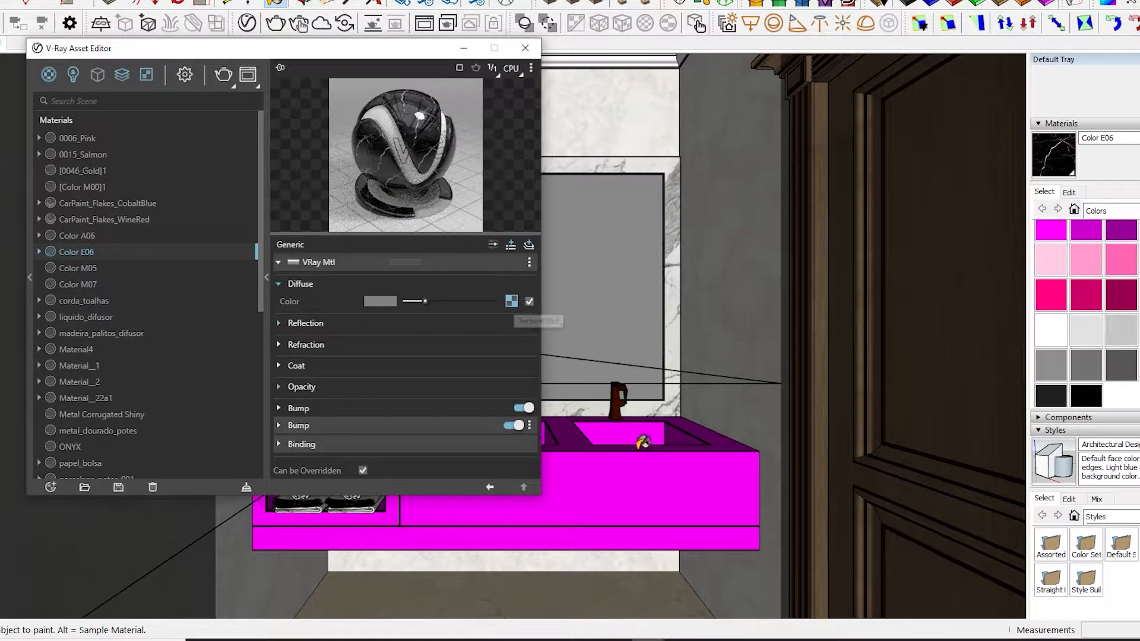
pyautogui.keyDown('alt'); pyautogui.click(618, 466); pyautogui.keyUp('alt')
pyautogui.click(509, 299)
pyautogui.click(469, 86)
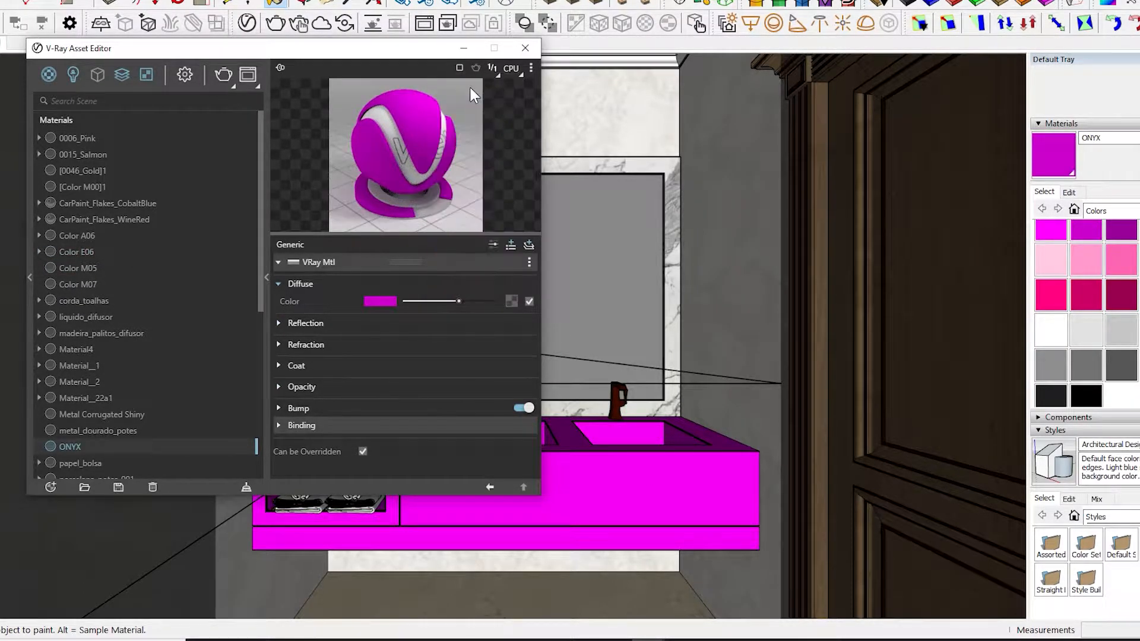
pyautogui.click(510, 302)
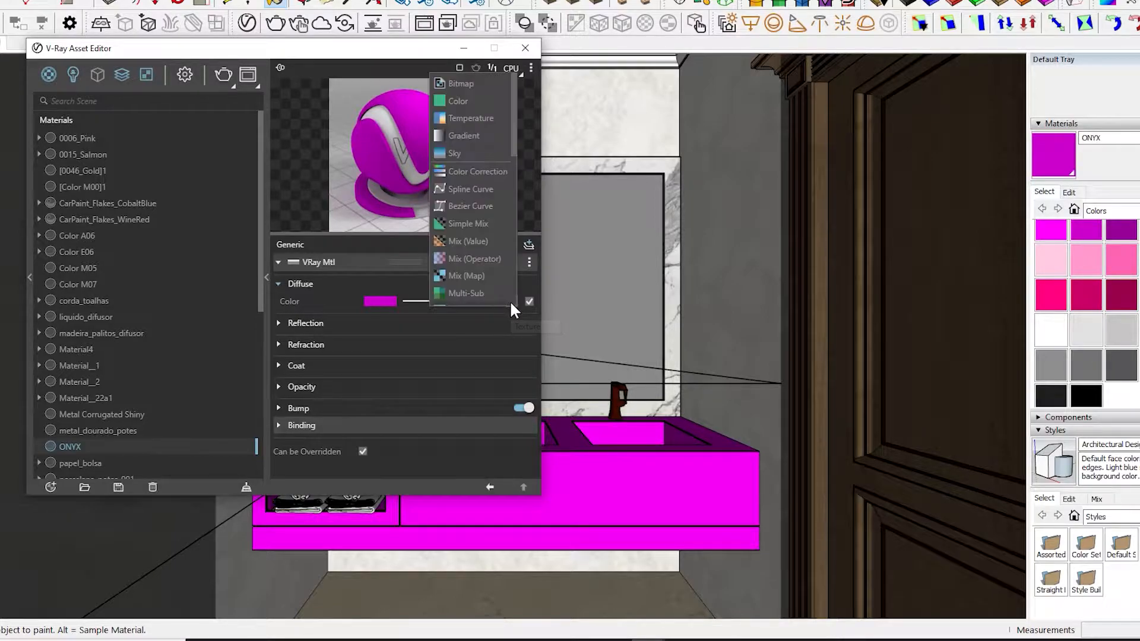
pyautogui.click(447, 88)
pyautogui.click(511, 301)
pyautogui.click(464, 88)
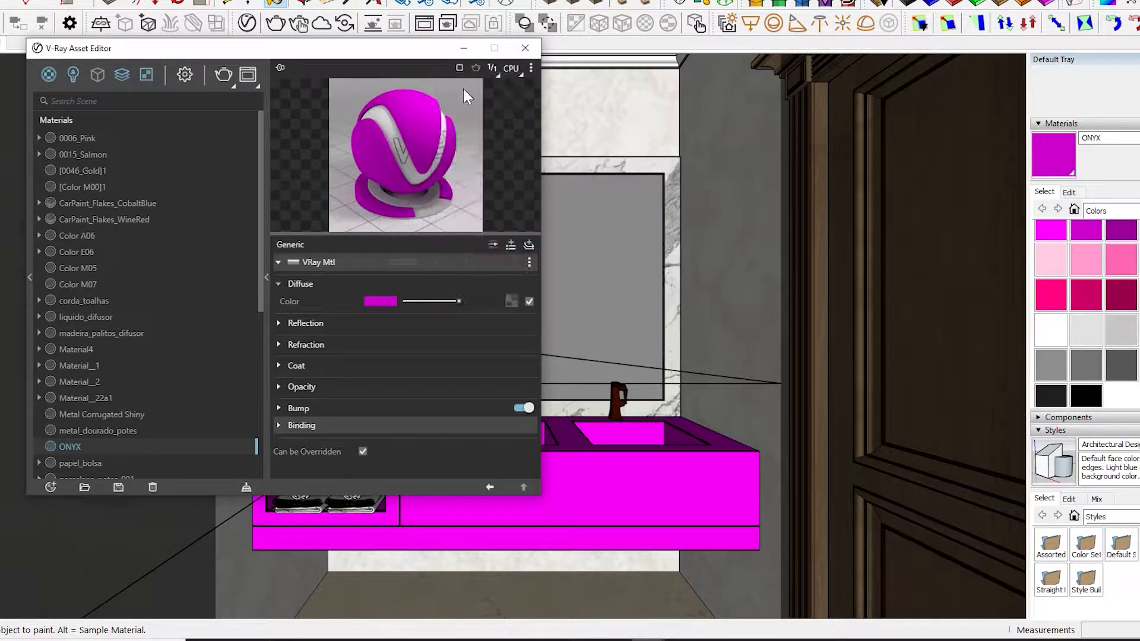
pyautogui.click(510, 301)
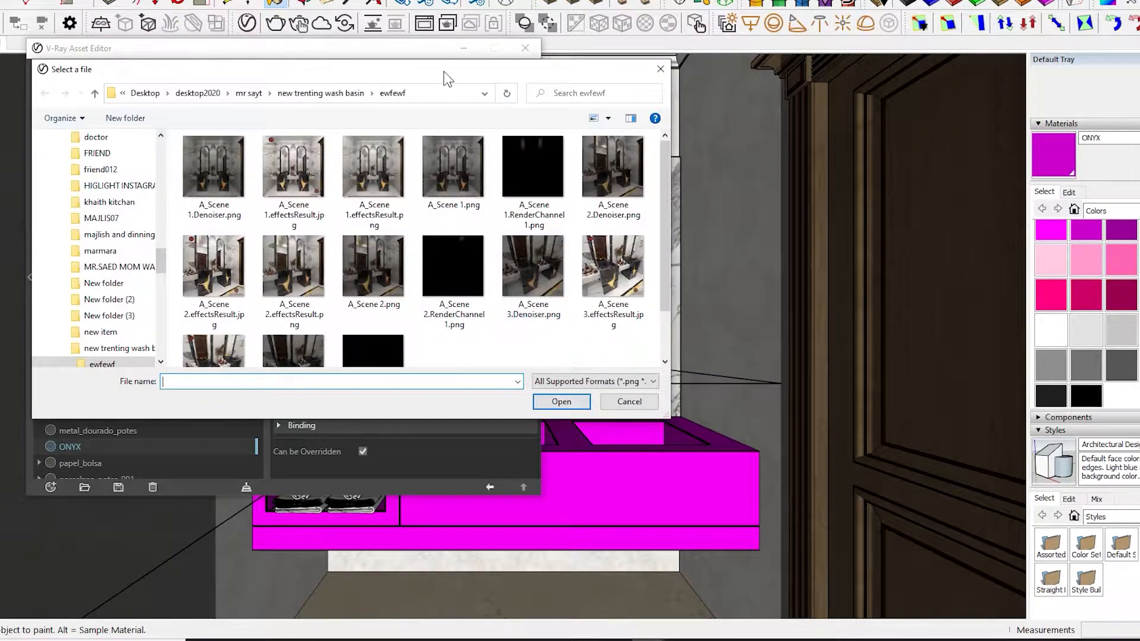
# Step: Load 5c179ee13196e9fd5292ec8bfeba8ef2.jpg from the onyx marble folder as the ONYX diffuse bitmap, and move the Asset Editor off the vanity
pyautogui.scroll(10, 273, 309)
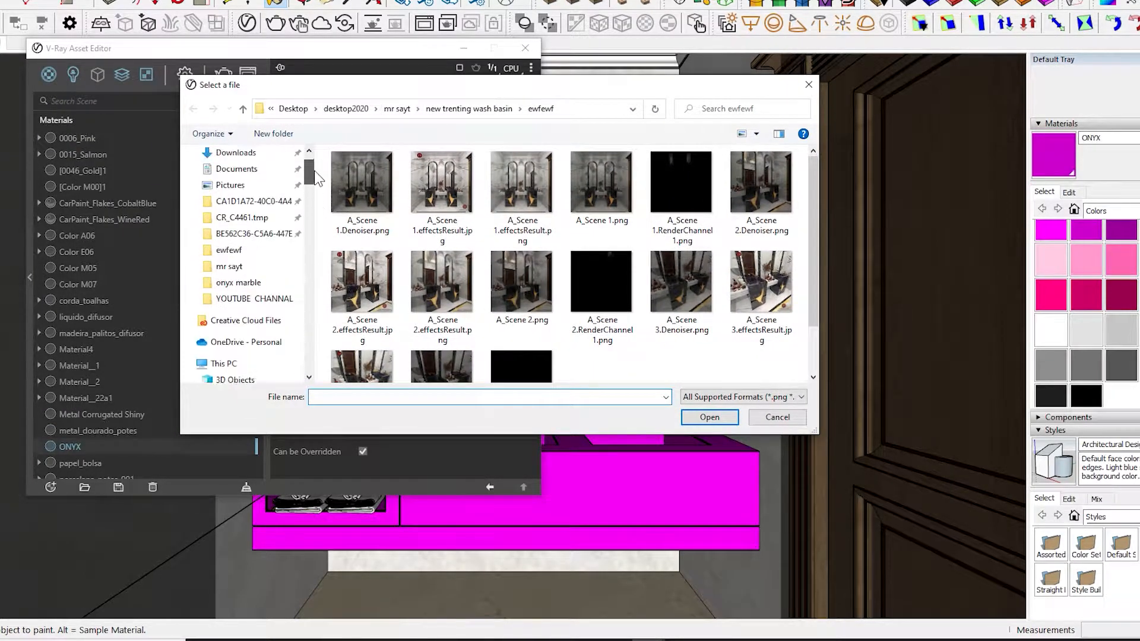
pyautogui.click(262, 325)
pyautogui.click(262, 325)
pyautogui.click(193, 109)
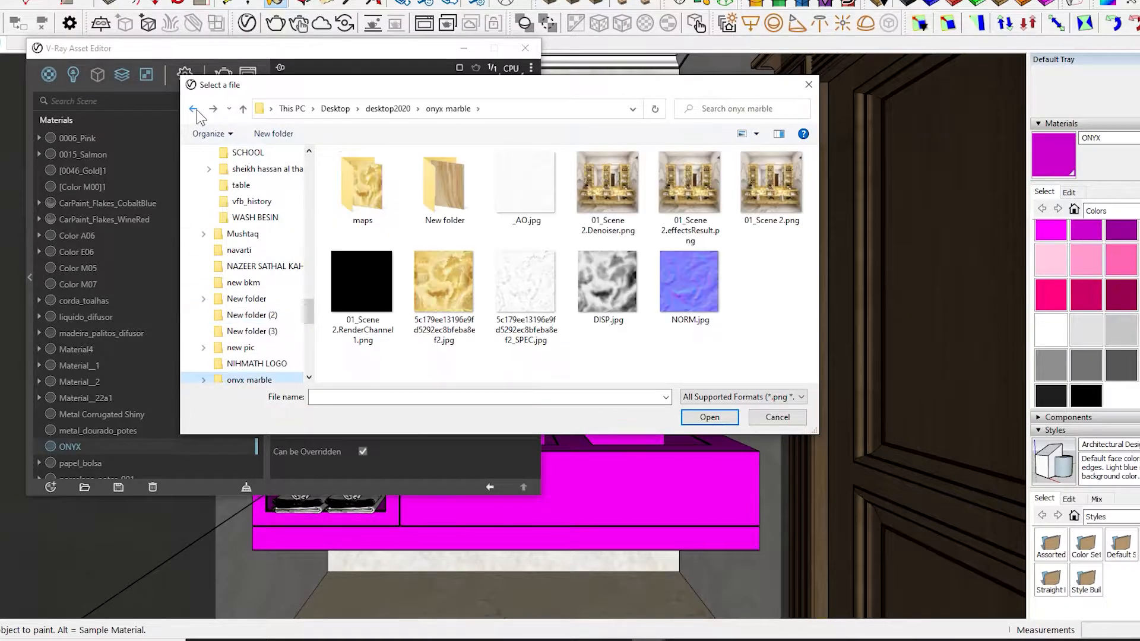
pyautogui.click(438, 272)
pyautogui.click(706, 417)
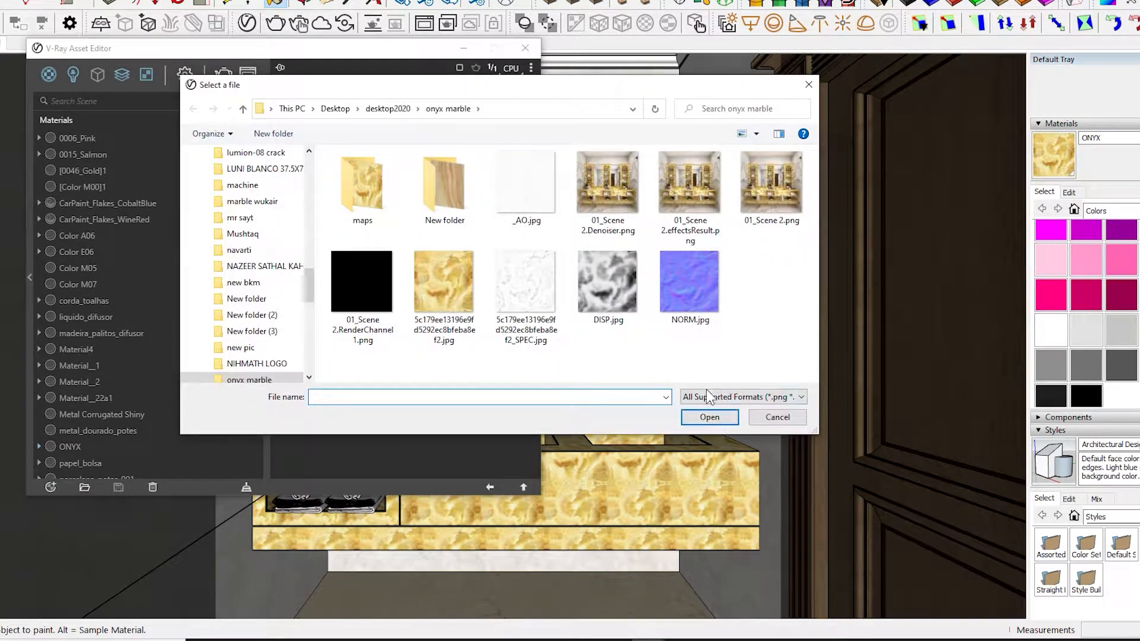
pyautogui.click(444, 280)
pyautogui.click(709, 417)
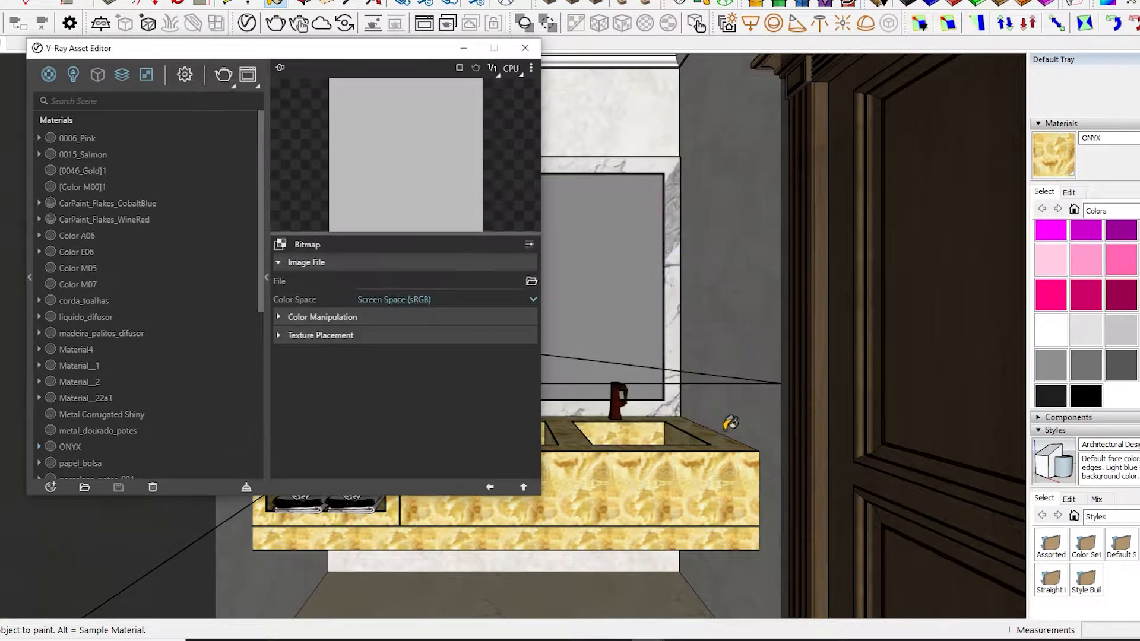
pyautogui.moveTo(380, 49); pyautogui.dragTo(275, 54)
pyautogui.moveTo(120, 52); pyautogui.dragTo(127, 119)
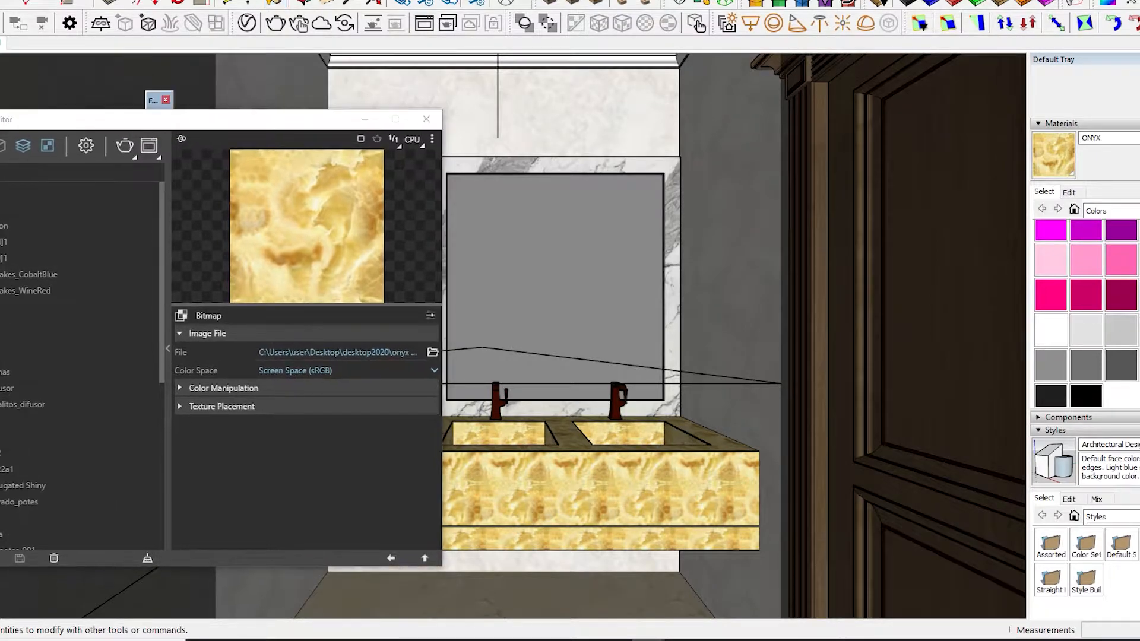
# Step: Select the vanity geometry, compare cubic and spherical texture projections, and apply the cubic projection with texture size independent of object scaling
pyautogui.press('space')
pyautogui.tripleClick(640, 476)
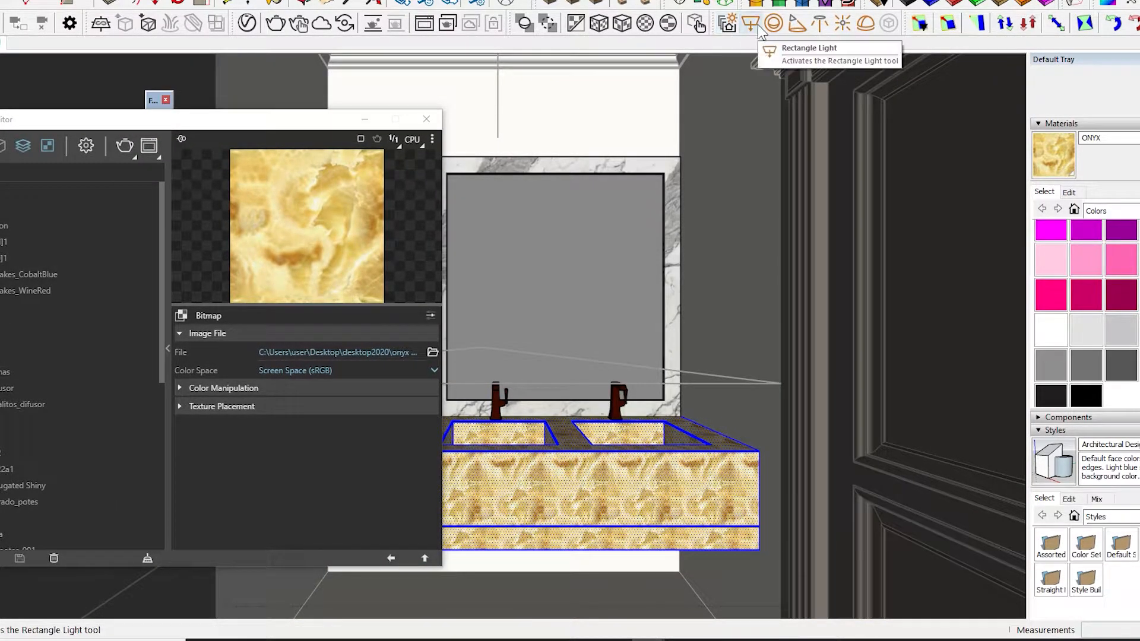
pyautogui.click(604, 27)
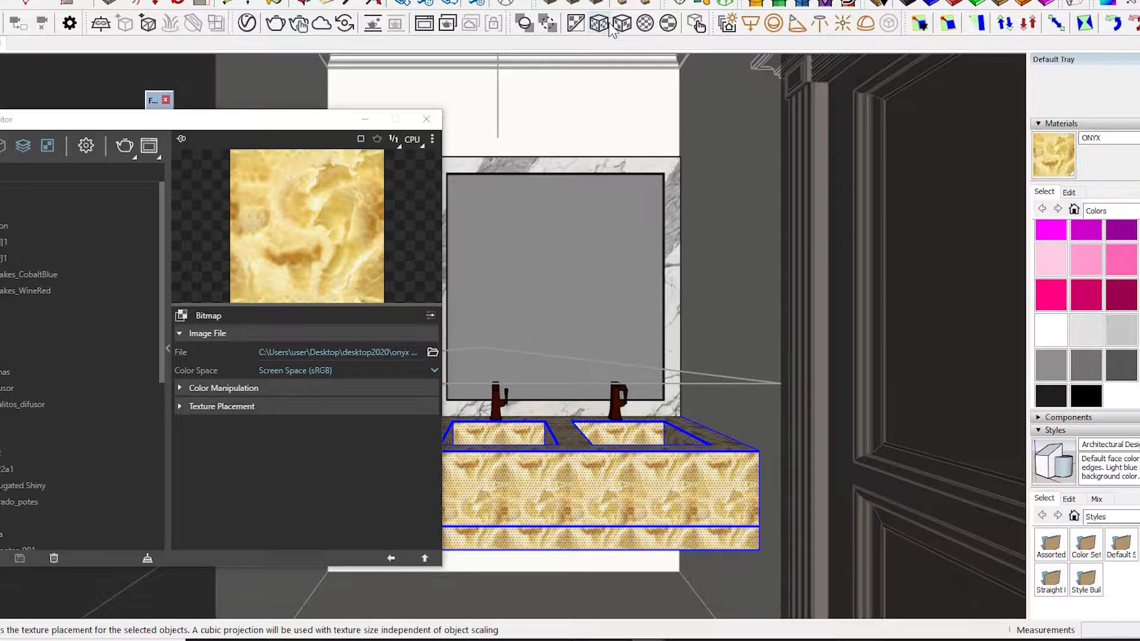
pyautogui.click(622, 26)
pyautogui.click(652, 25)
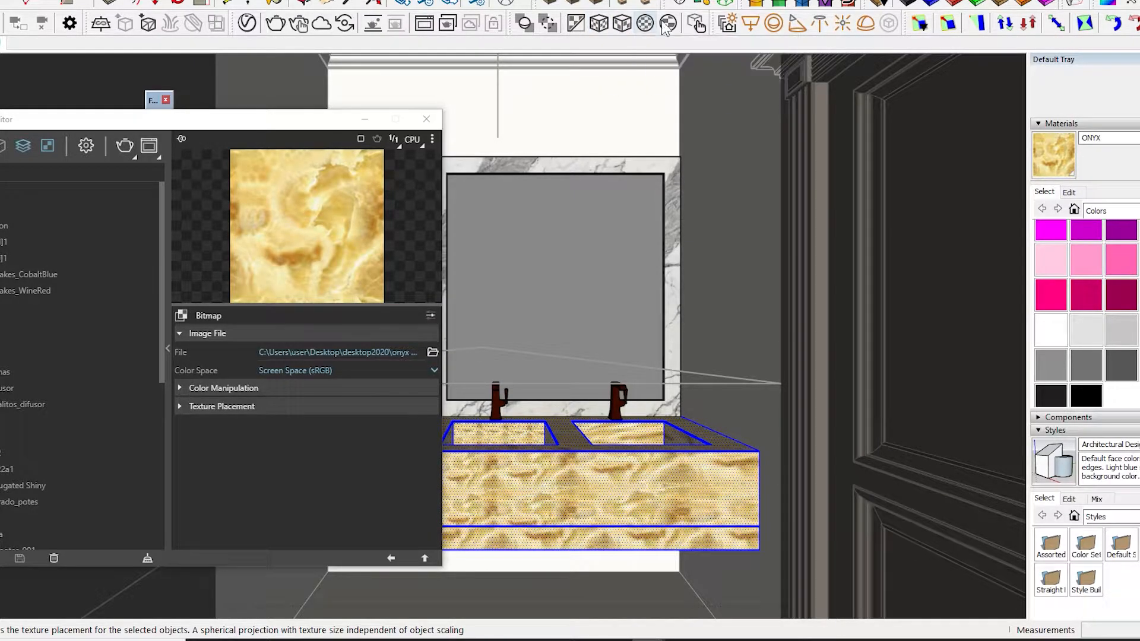
pyautogui.click(669, 25)
pyautogui.scroll(2, 596, 415)
pyautogui.scroll(-3, 901, 384)
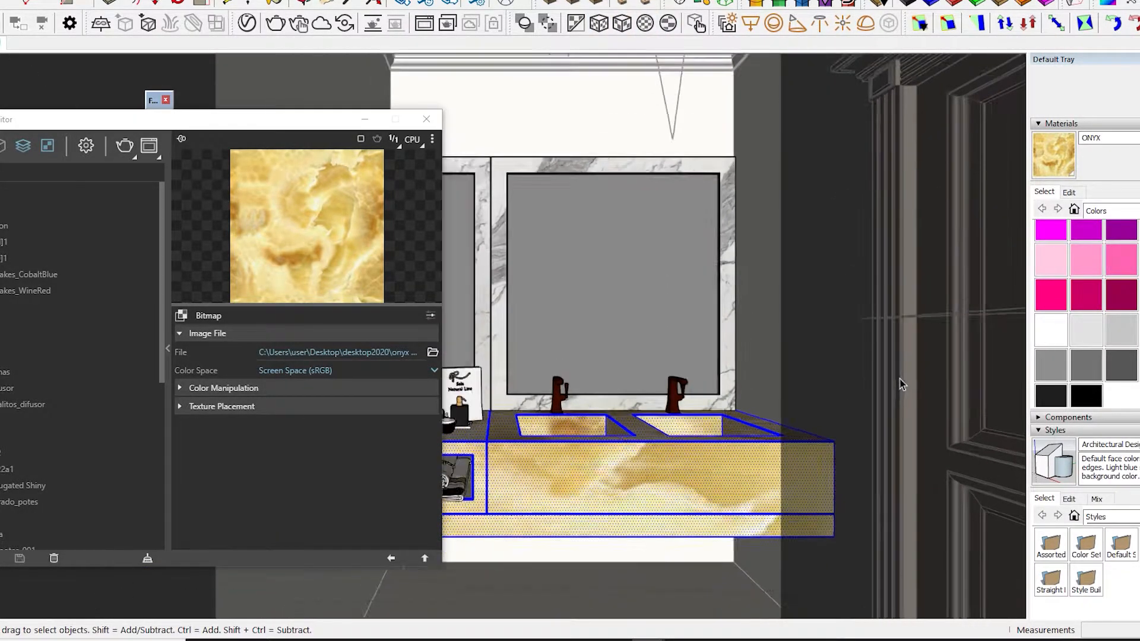
pyautogui.scroll(3, 629, 463)
pyautogui.scroll(-3, 729, 387)
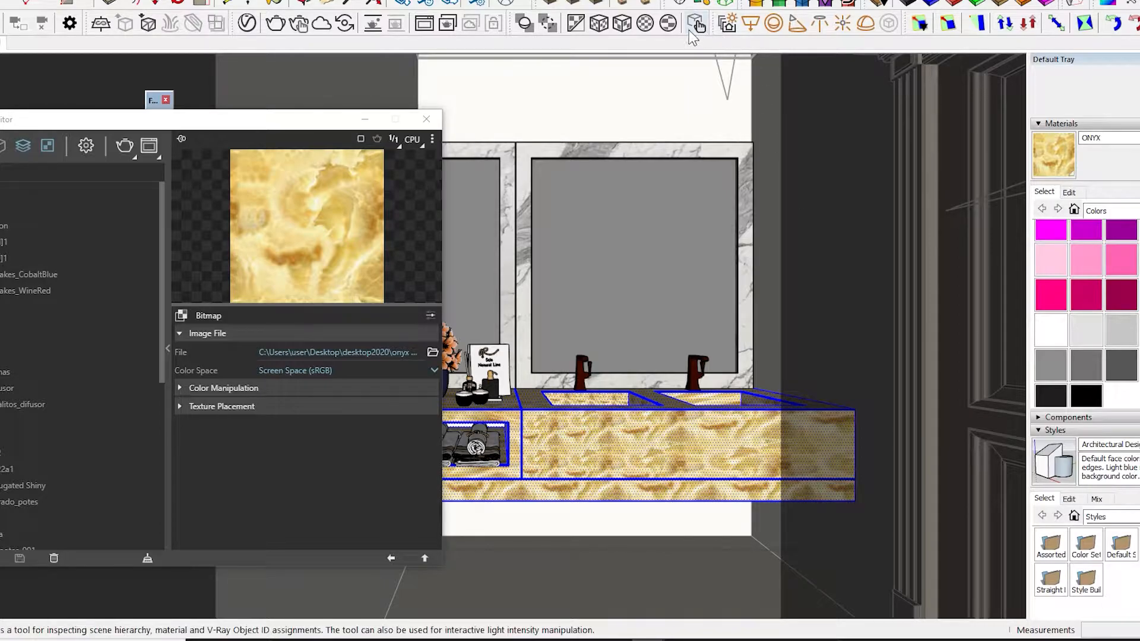
pyautogui.click(621, 25)
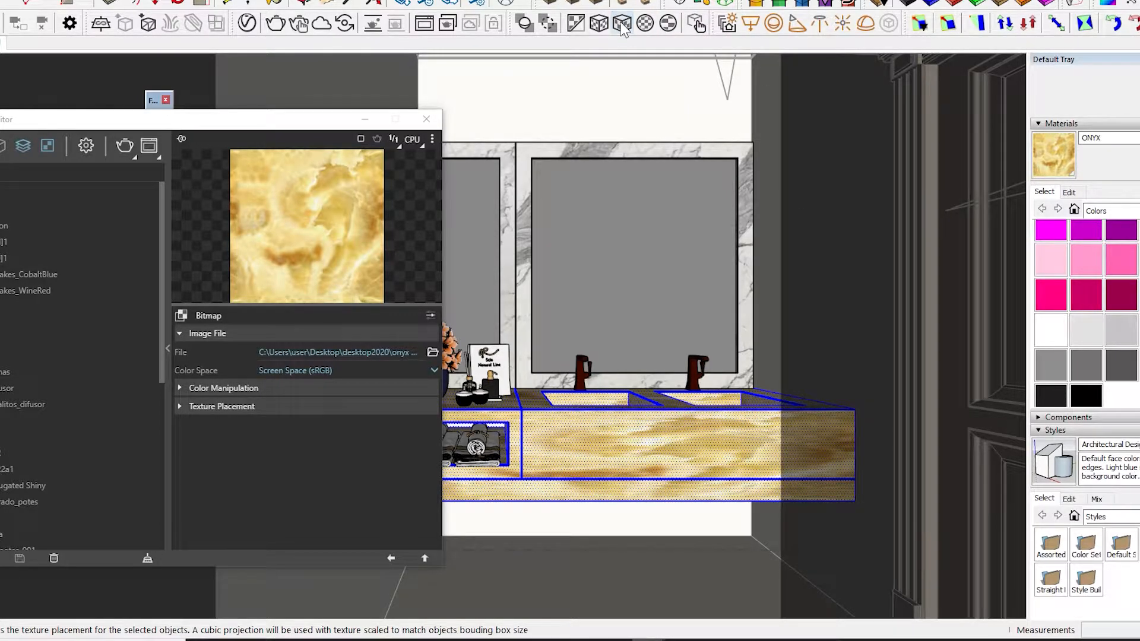
pyautogui.click(605, 29)
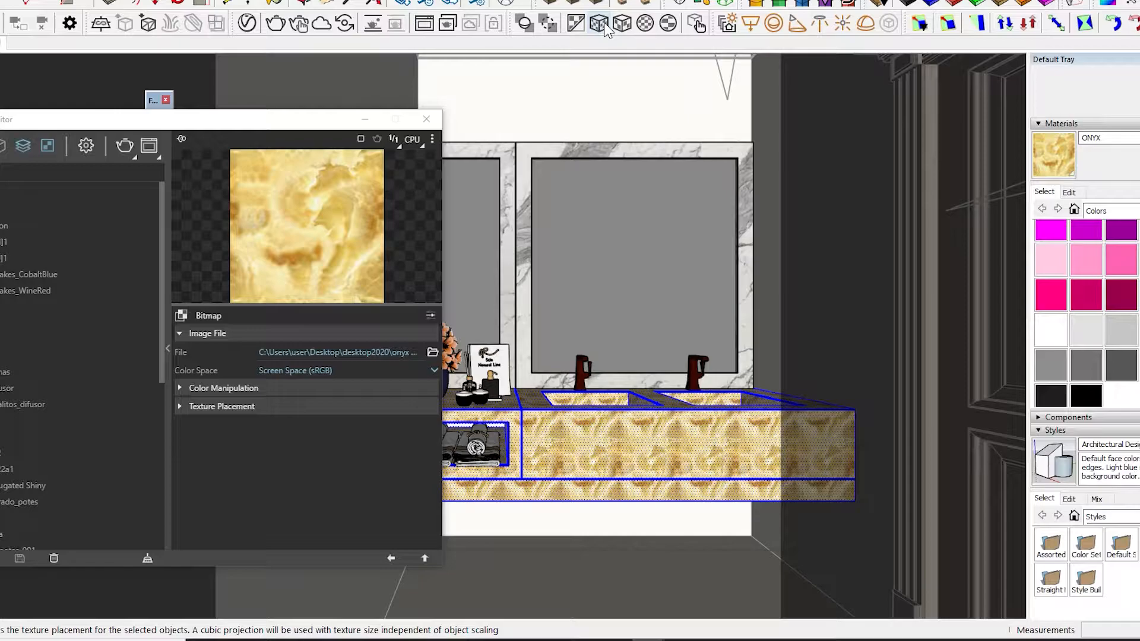
# Step: Set the ONYX texture width to 100 cm and close the V-Ray Asset Editor
pyautogui.click(1069, 194)
pyautogui.moveTo(1085, 347); pyautogui.dragTo(1003, 356)
pyautogui.write('5')
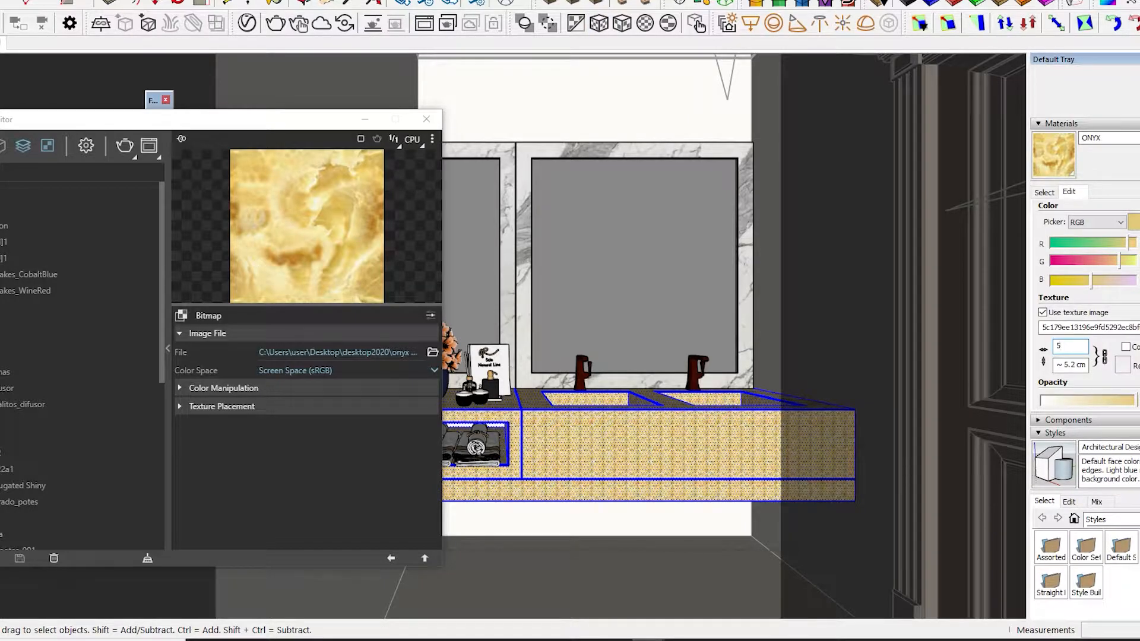
pyautogui.write('100')
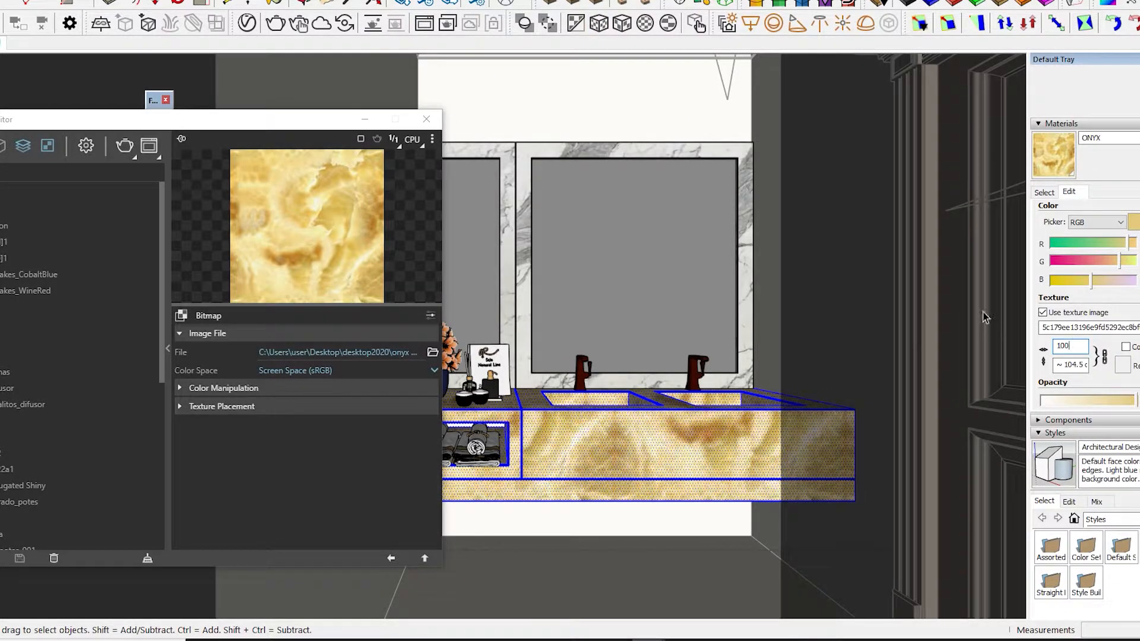
pyautogui.click(426, 118)
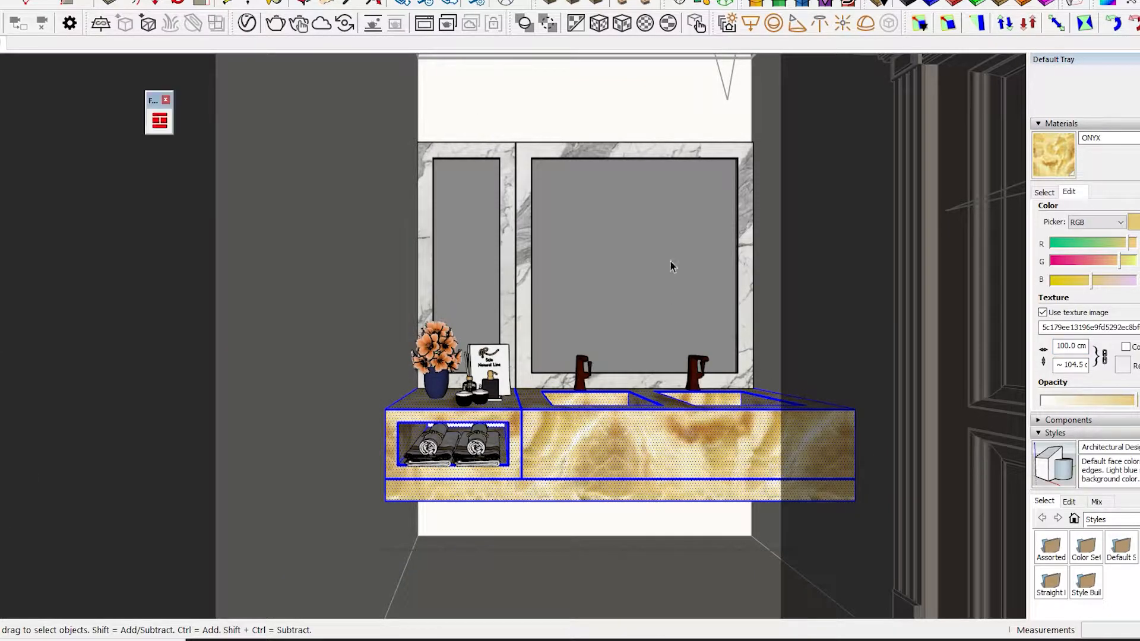
# Step: Deselect the vanity and examine how the onyx texture lies on its front and basins from several distances and angles
pyautogui.scroll(4, 655, 461)
pyautogui.moveTo(542, 468); pyautogui.dragTo(663, 454, button='middle')
pyautogui.scroll(-5, 527, 454)
pyautogui.scroll(4, 522, 520)
pyautogui.click(516, 519)
pyautogui.moveTo(516, 519); pyautogui.dragTo(552, 593, button='middle')
pyautogui.scroll(4, 587, 444)
pyautogui.scroll(3, 593, 427)
pyautogui.moveTo(611, 415); pyautogui.dragTo(632, 250, button='middle')
pyautogui.scroll(-5, 597, 261)
pyautogui.scroll(4, 534, 463)
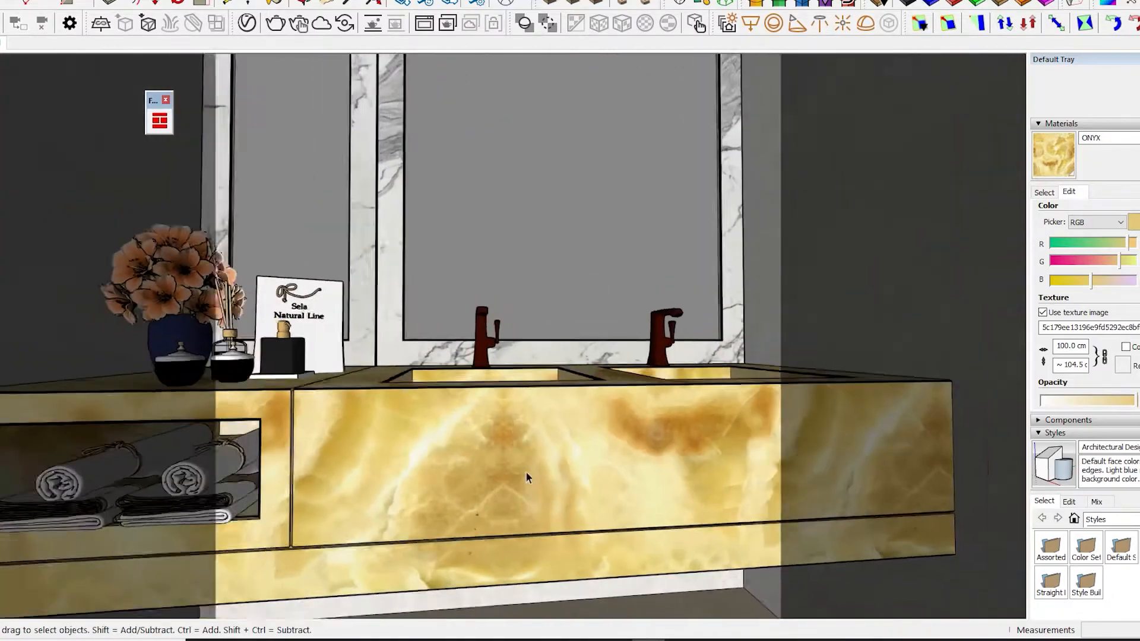
pyautogui.scroll(-4, 602, 436)
pyautogui.moveTo(614, 436); pyautogui.dragTo(621, 448, button='middle')
# Step: Align the view with the back wall face above the mirrors, keeping the whole vanity in frame
pyautogui.rightClick(600, 79)
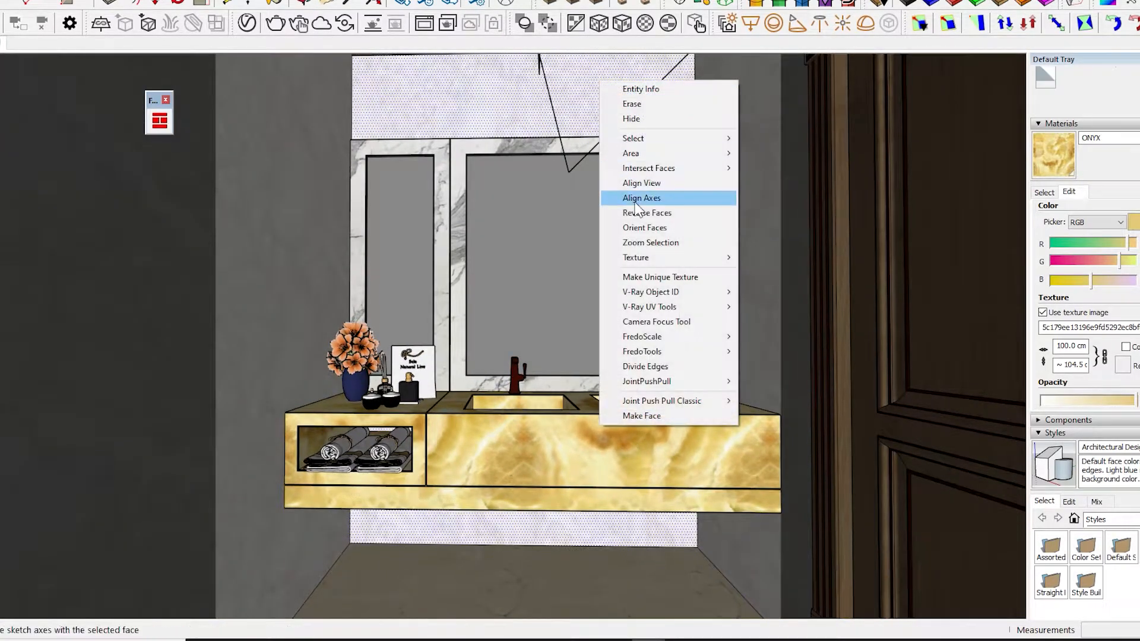
pyautogui.click(657, 191)
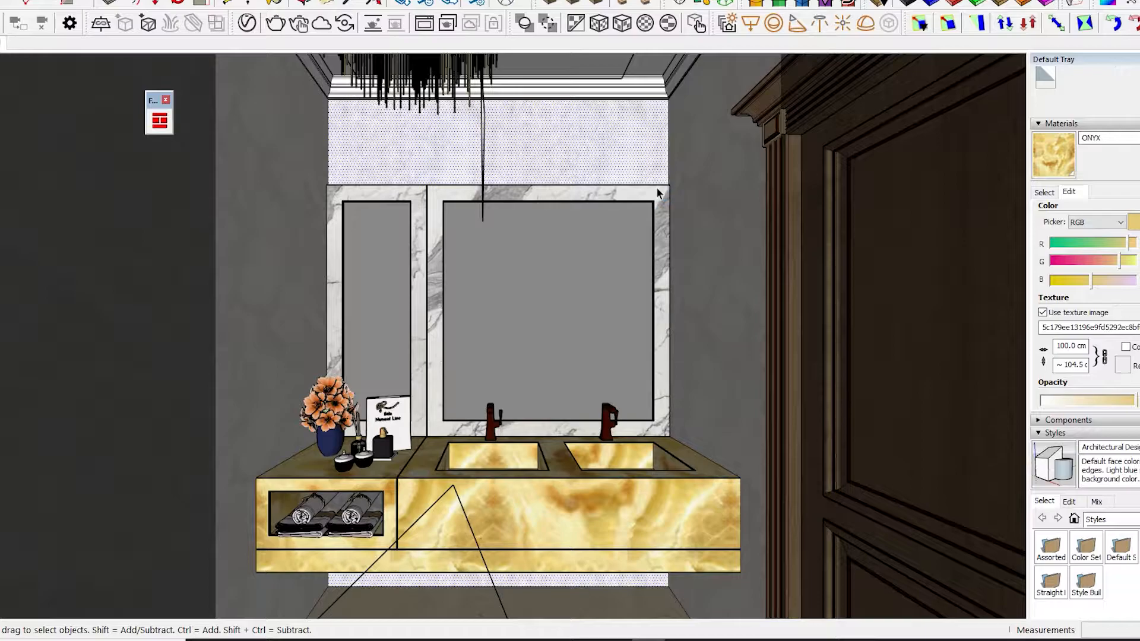
pyautogui.scroll(-2, 614, 166)
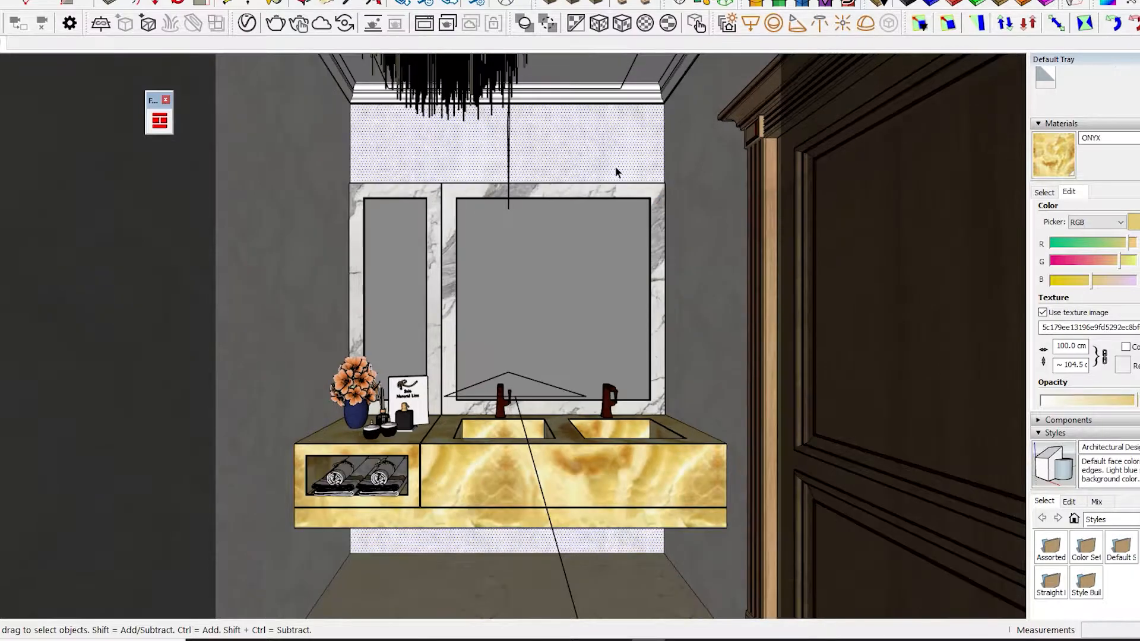
# Step: Open the V-Ray Asset Editor and create a new Two Sided material
pyautogui.scroll(2, 537, 521)
pyautogui.press('b')
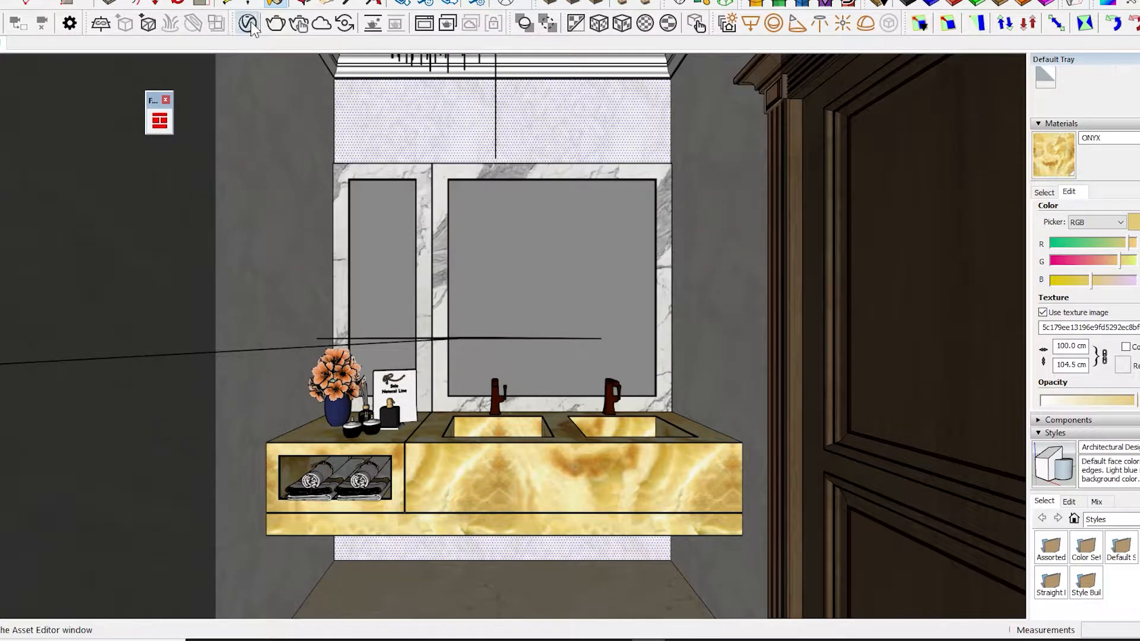
pyautogui.click(247, 22)
pyautogui.moveTo(273, 110); pyautogui.dragTo(522, 113)
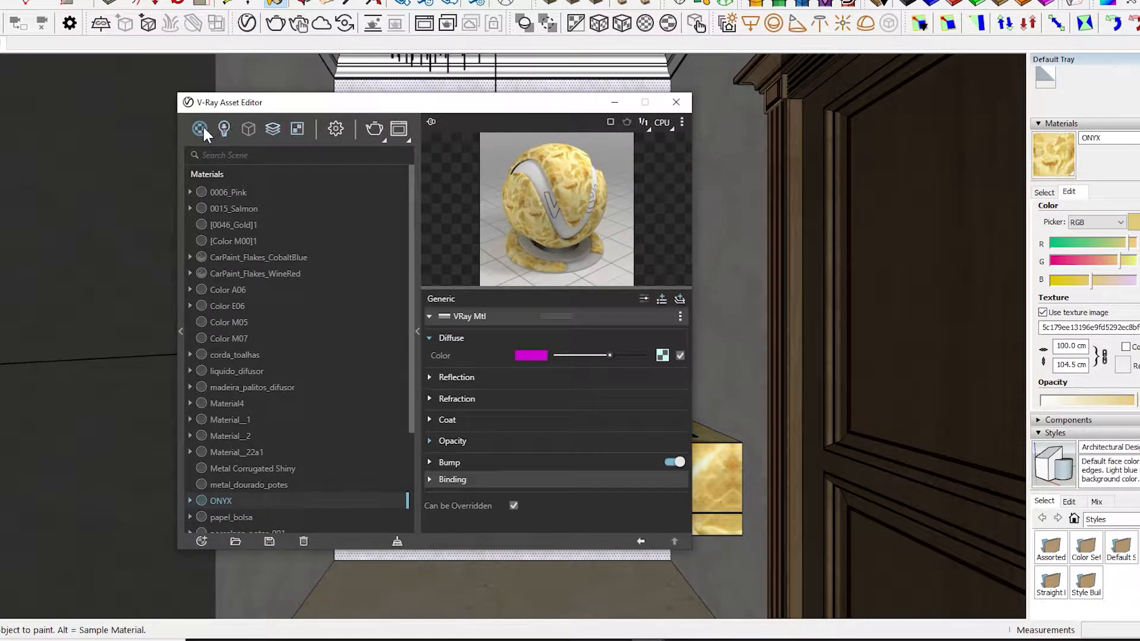
pyautogui.click(181, 333)
pyautogui.moveTo(173, 111); pyautogui.dragTo(215, 106)
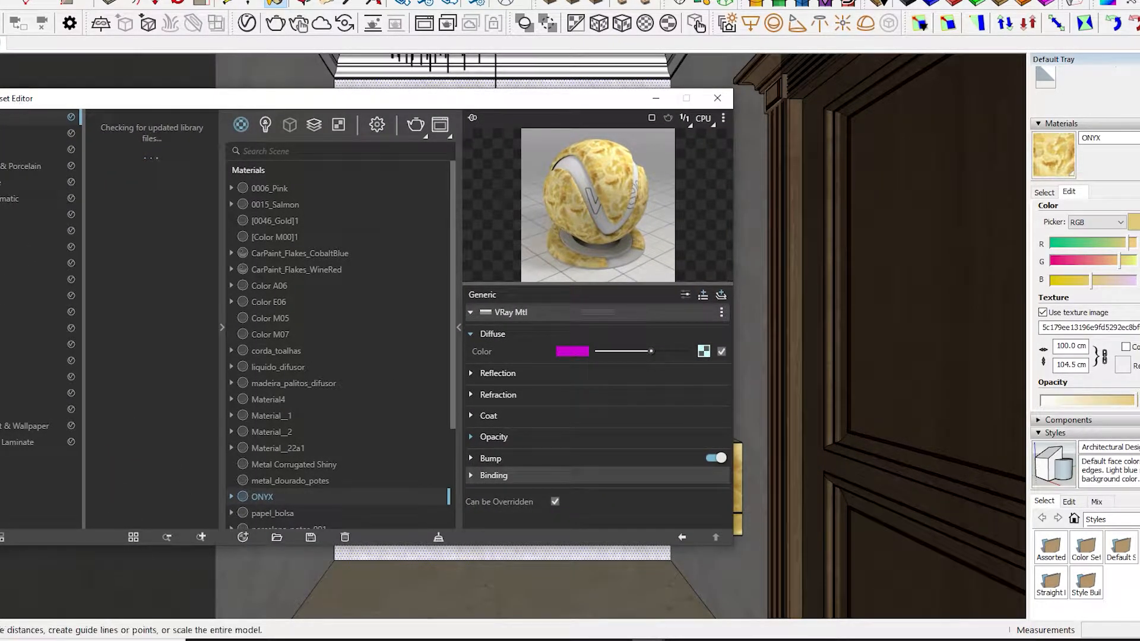
pyautogui.click(244, 537)
pyautogui.moveTo(267, 519)
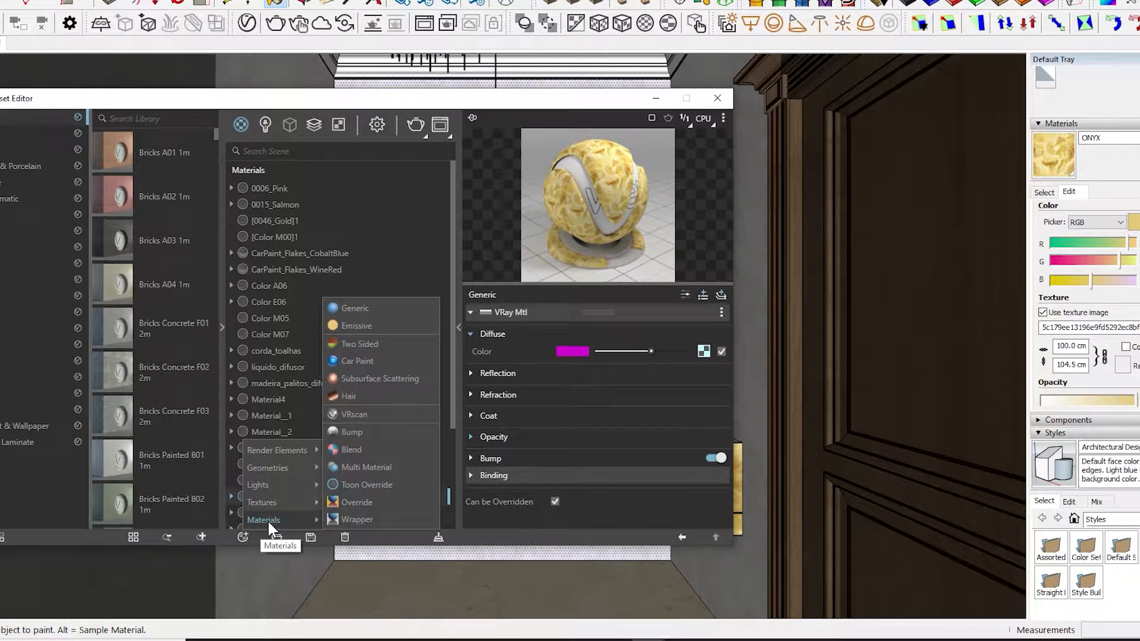
pyautogui.click(368, 343)
# Step: Assign ONYX as both the front and back material of the Two Sided material
pyautogui.click(706, 331)
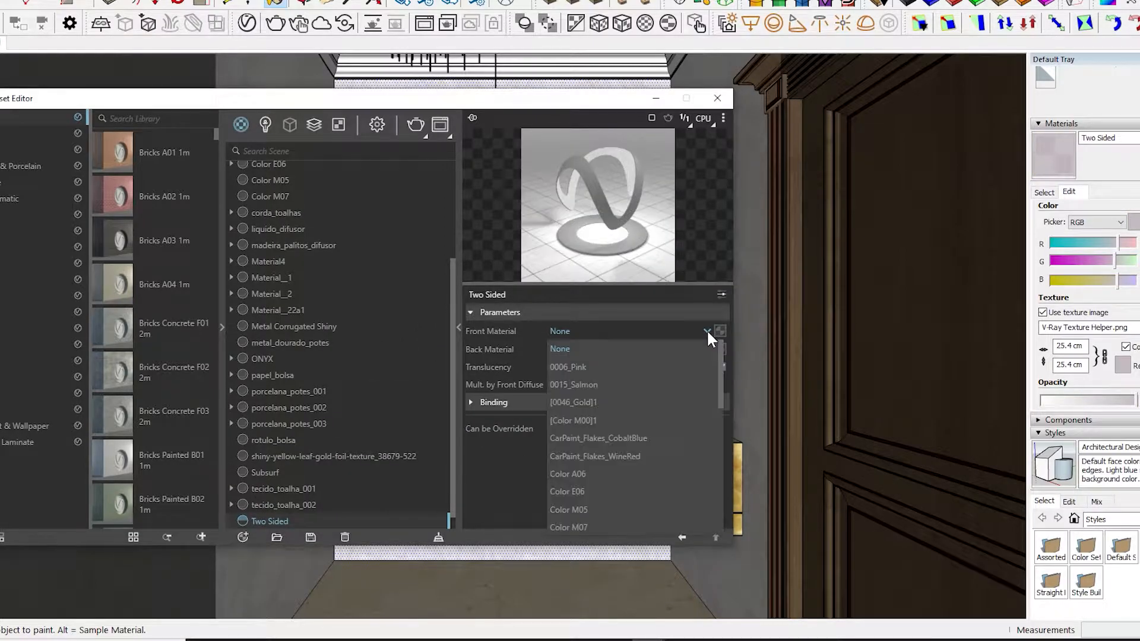
pyautogui.scroll(-4, 678, 352)
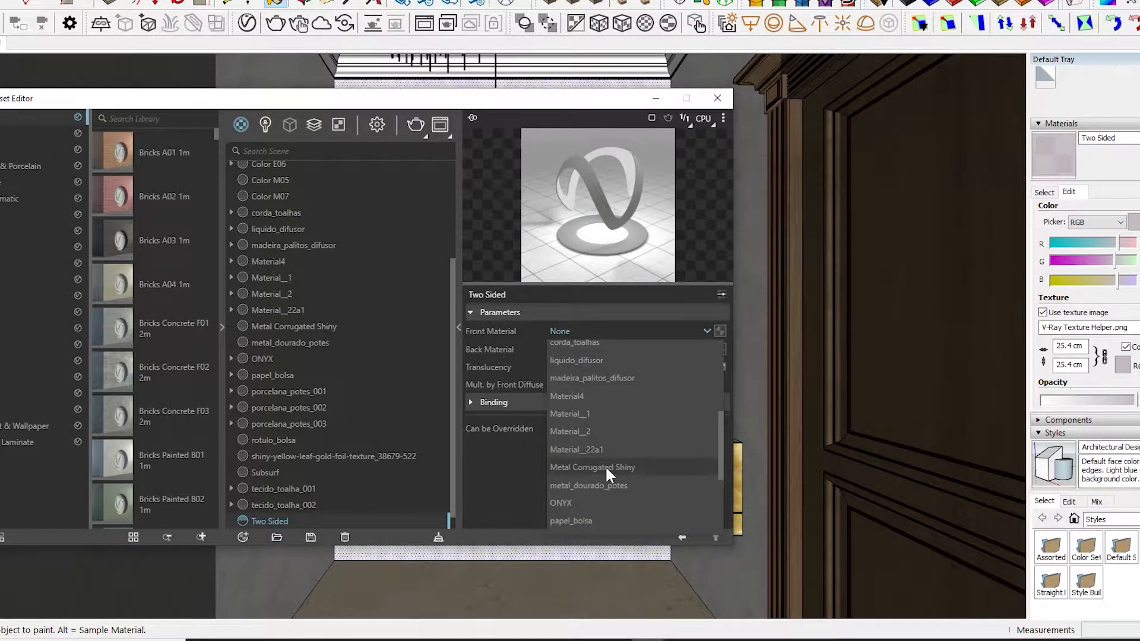
pyautogui.click(573, 503)
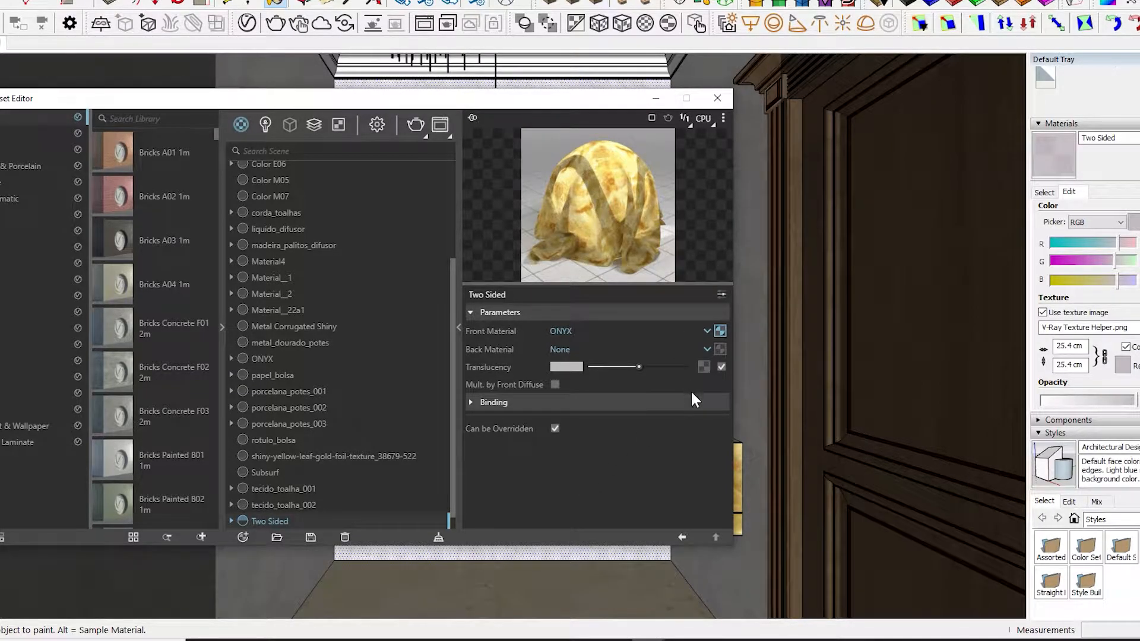
pyautogui.click(707, 349)
pyautogui.scroll(-5, 653, 257)
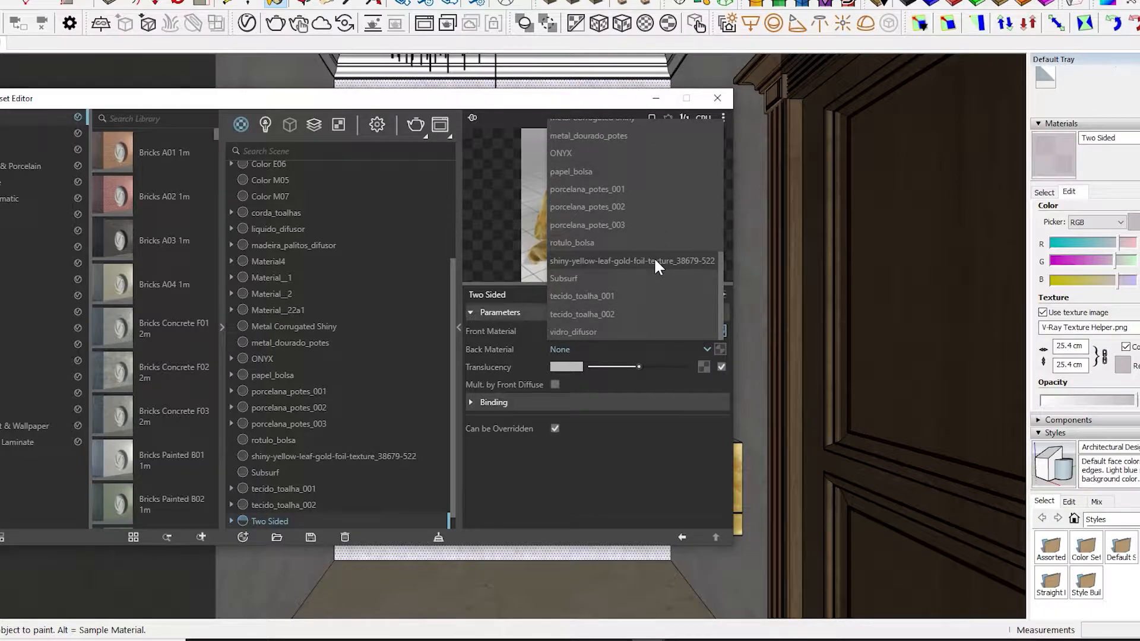
pyautogui.click(588, 156)
# Step: Assign the DISP.jpg bitmap to the Two Sided material's translucency and expand its binding settings
pyautogui.click(703, 365)
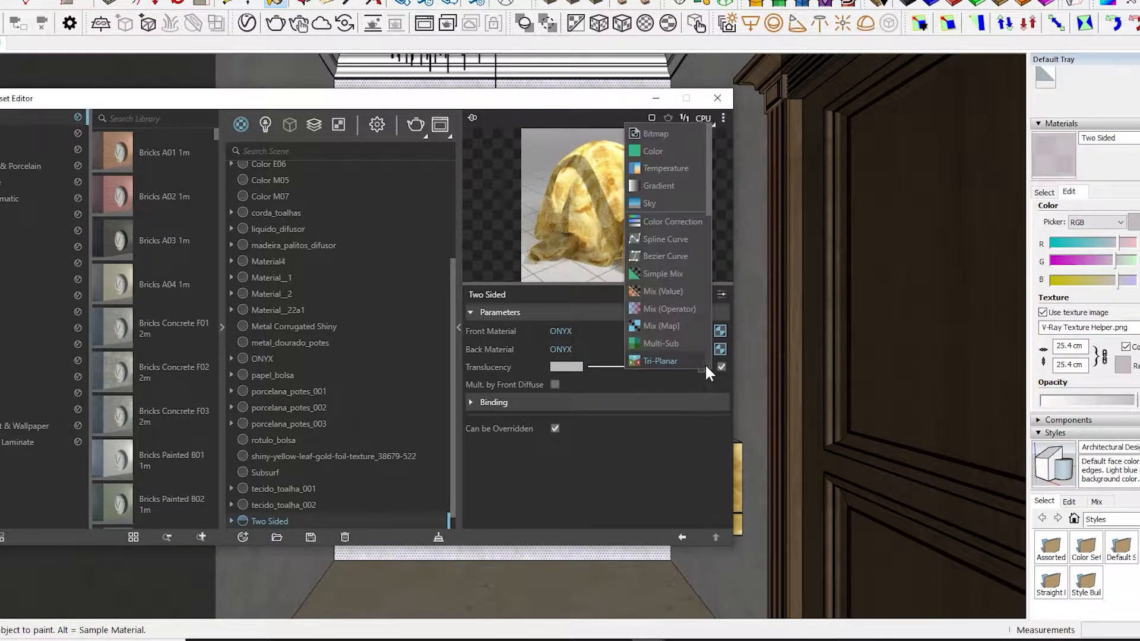
pyautogui.click(664, 138)
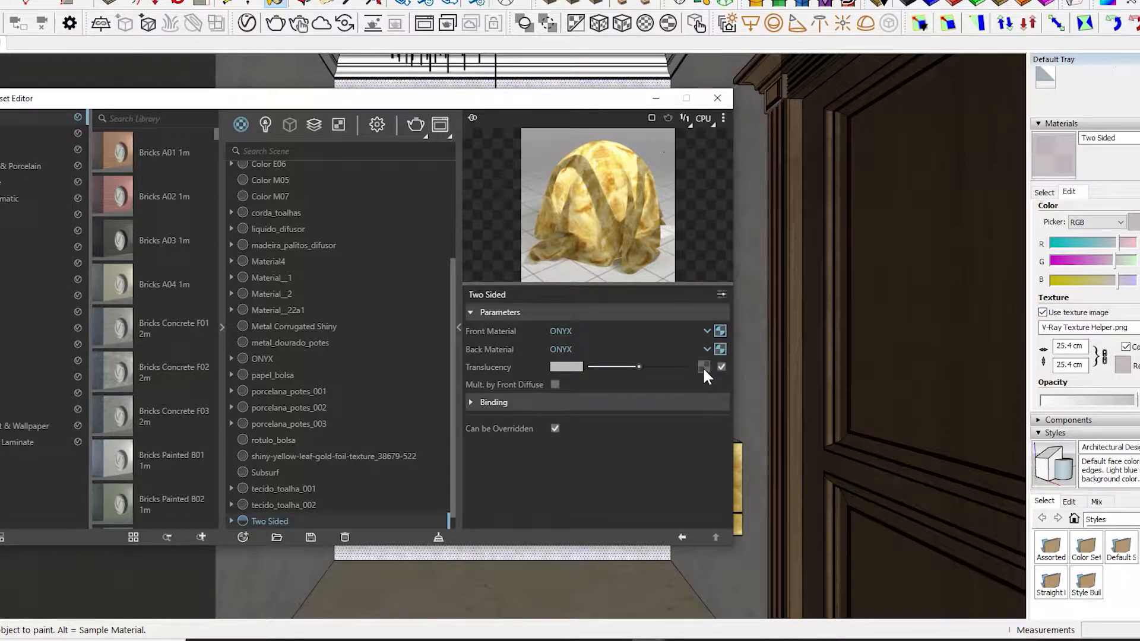
pyautogui.click(703, 366)
pyautogui.click(652, 133)
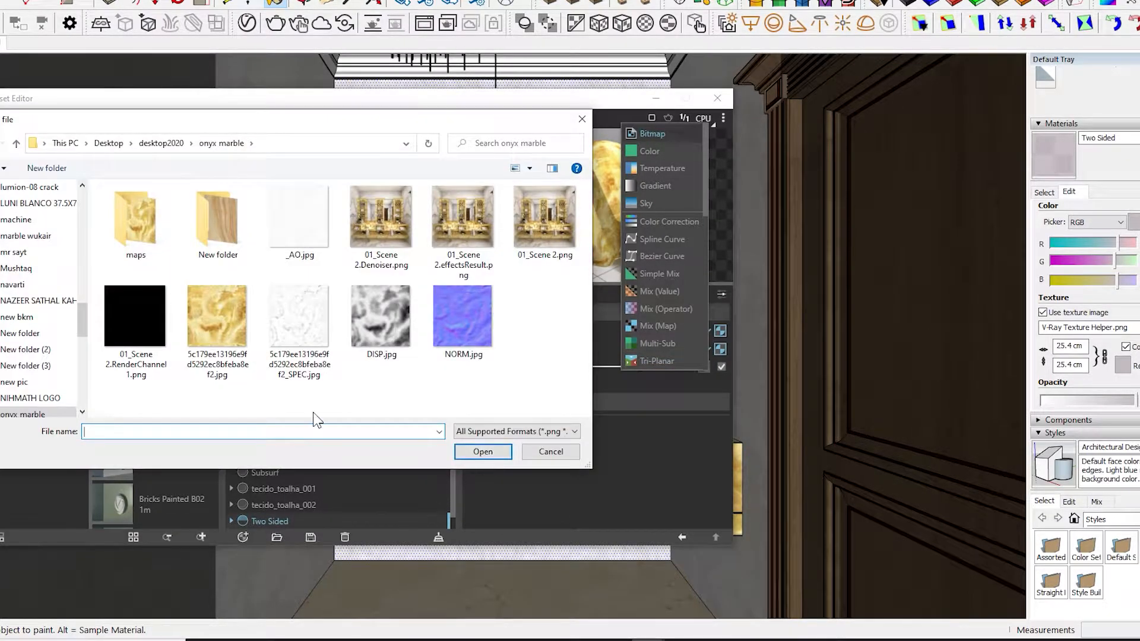
pyautogui.click(375, 328)
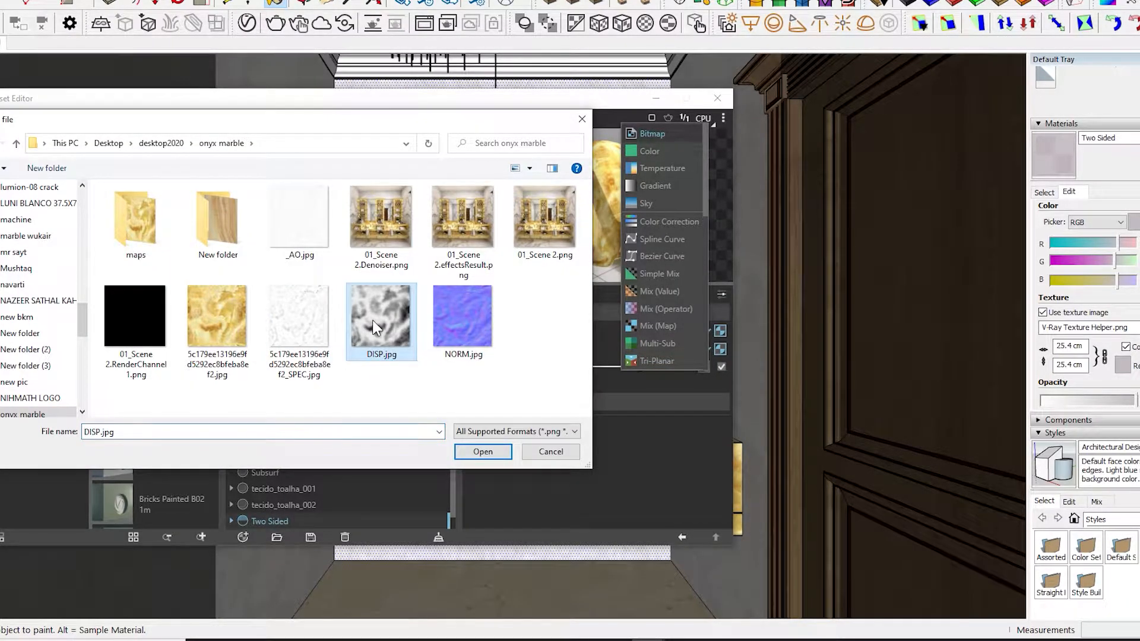
pyautogui.click(482, 454)
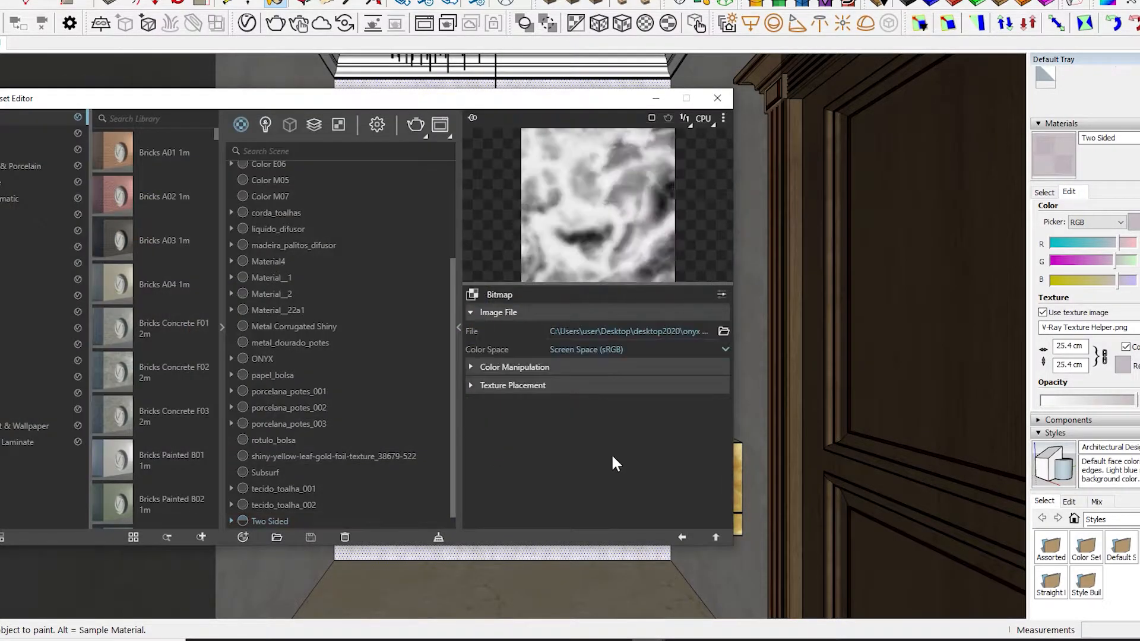
pyautogui.click(684, 538)
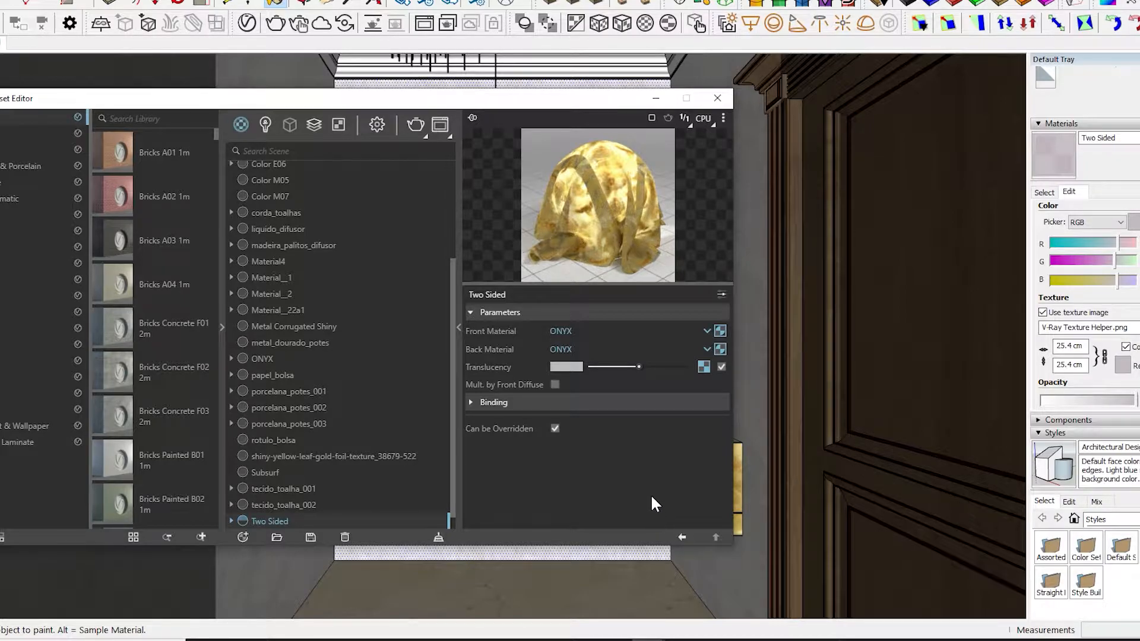
pyautogui.click(675, 398)
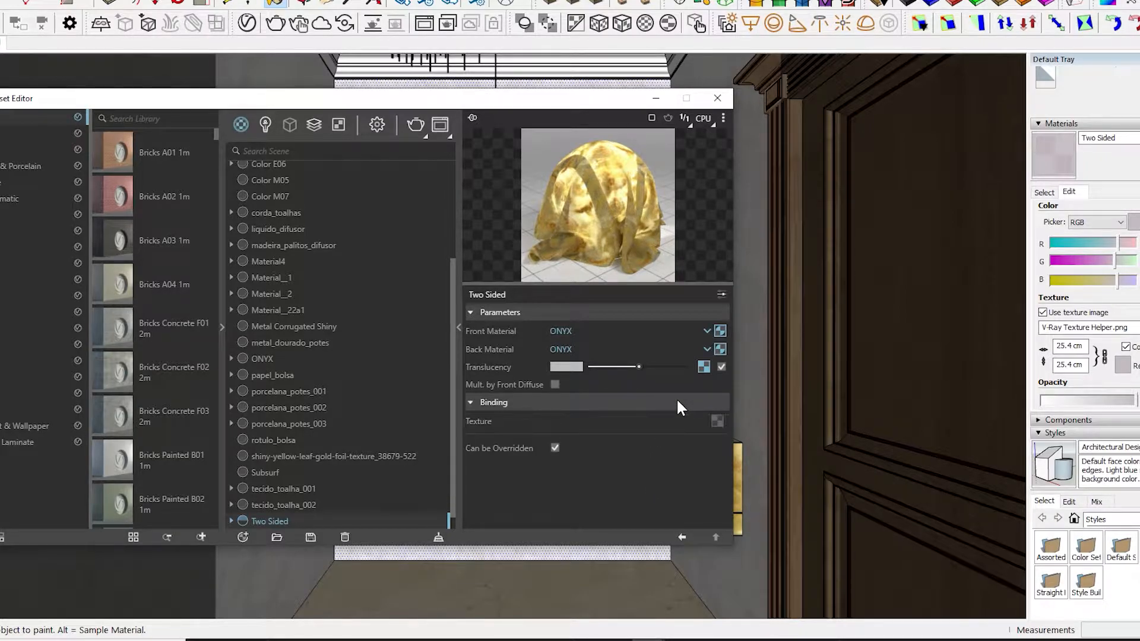
pyautogui.click(713, 420)
pyautogui.click(713, 420)
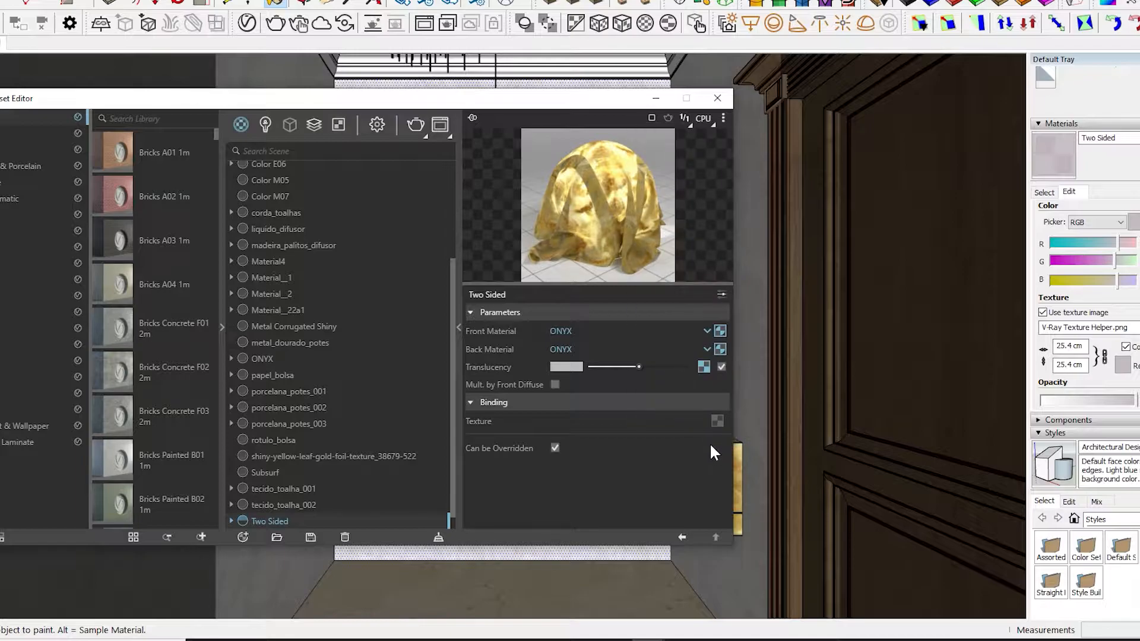
pyautogui.click(681, 536)
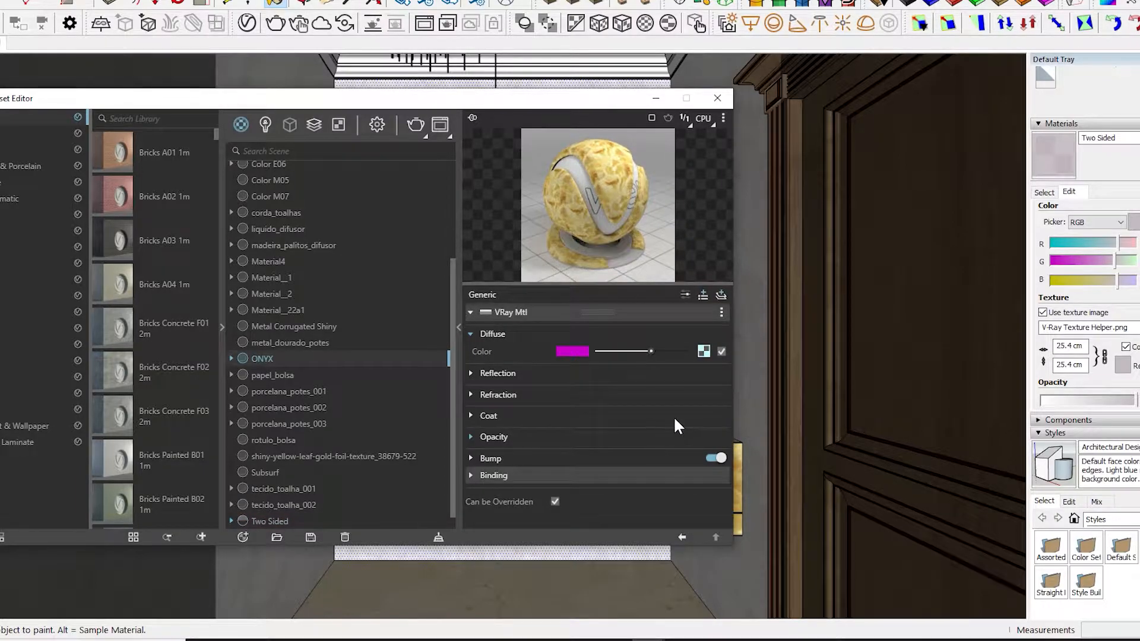
pyautogui.scroll(5, 397, 302)
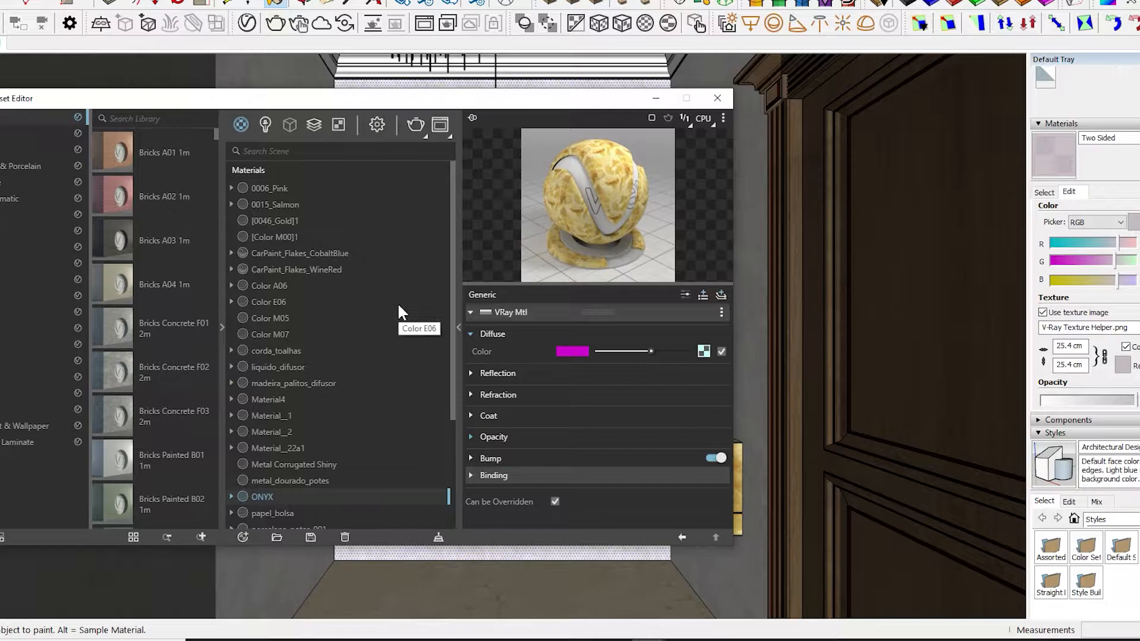
pyautogui.scroll(-6, 397, 302)
pyautogui.click(272, 504)
# Step: Bind the onyx image 5c179ee13196e9fd5292ec8bfeba8ef2.jpg as the Two Sided material's viewport texture
pyautogui.moveTo(603, 101); pyautogui.dragTo(314, 106)
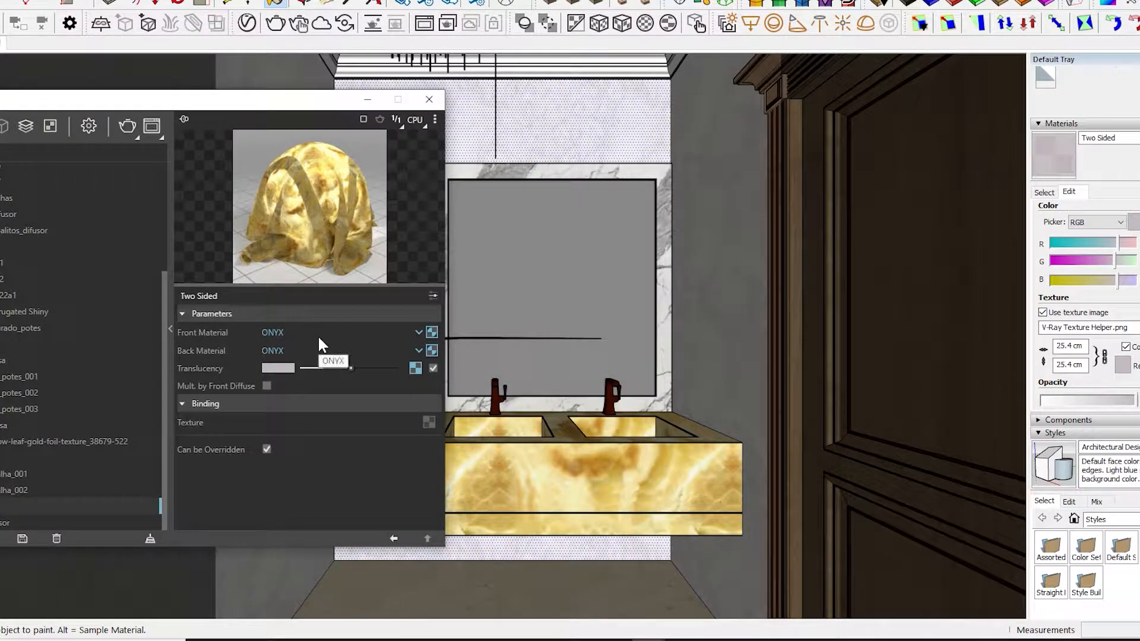
pyautogui.click(428, 421)
pyautogui.click(374, 144)
pyautogui.click(189, 321)
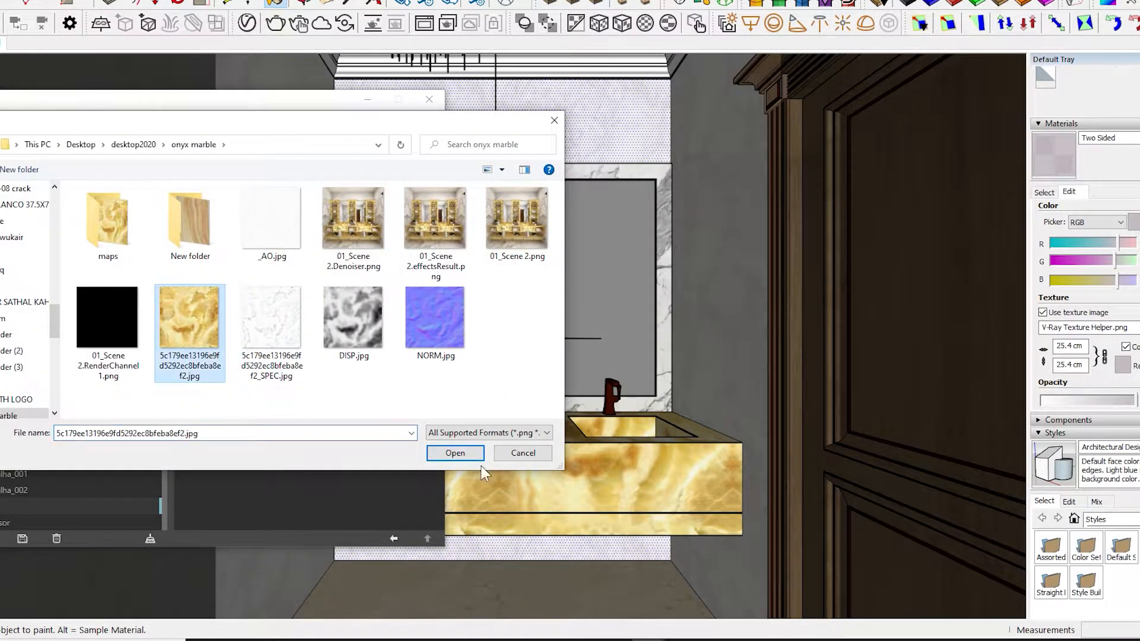
pyautogui.click(461, 449)
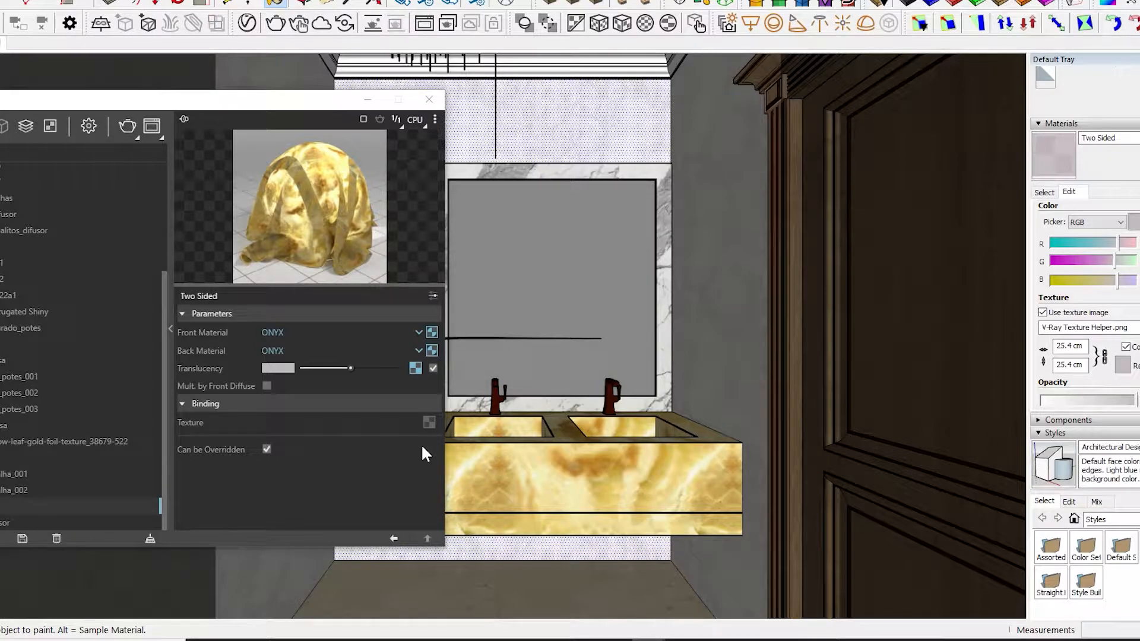
pyautogui.click(430, 418)
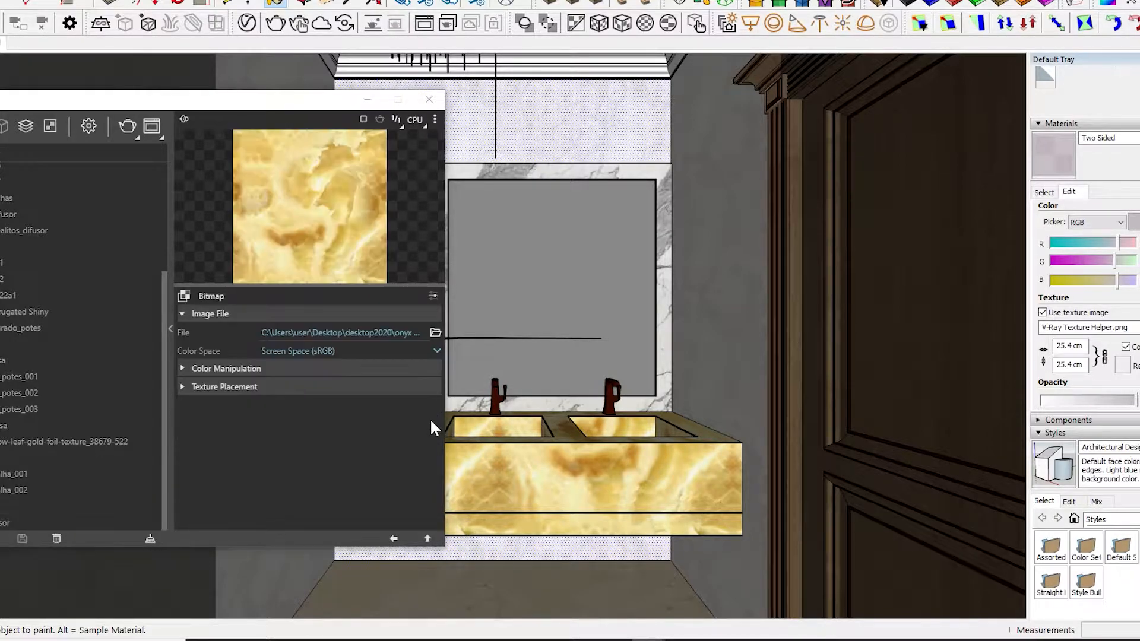
pyautogui.click(395, 535)
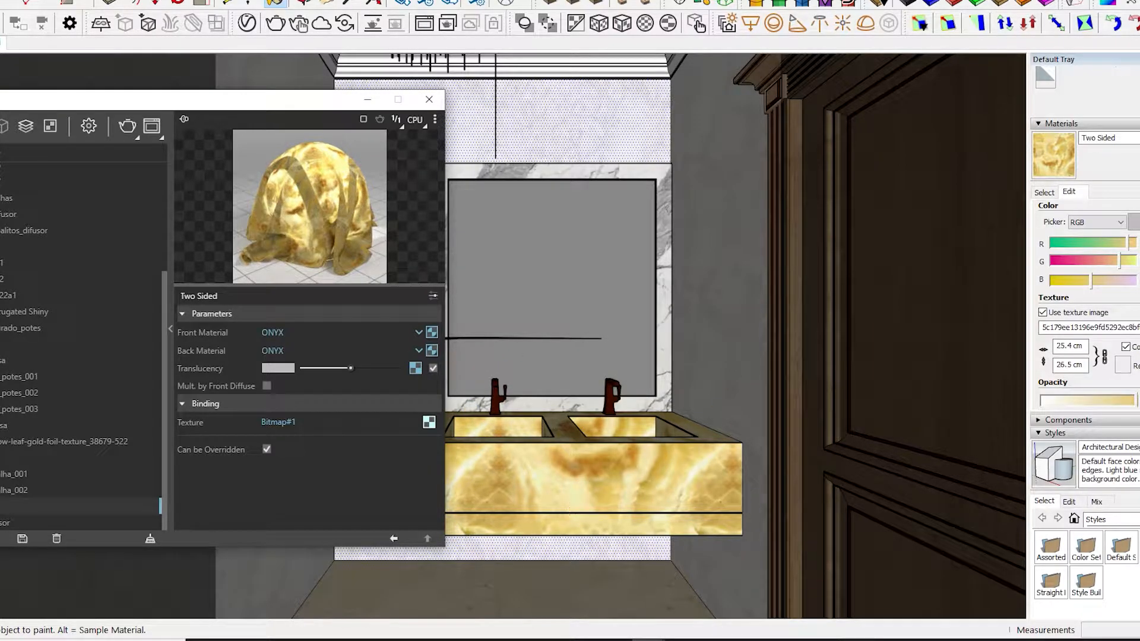
# Step: Select the vanity geometry and apply the Two Sided material to the selection
pyautogui.press('space')
pyautogui.click(607, 464)
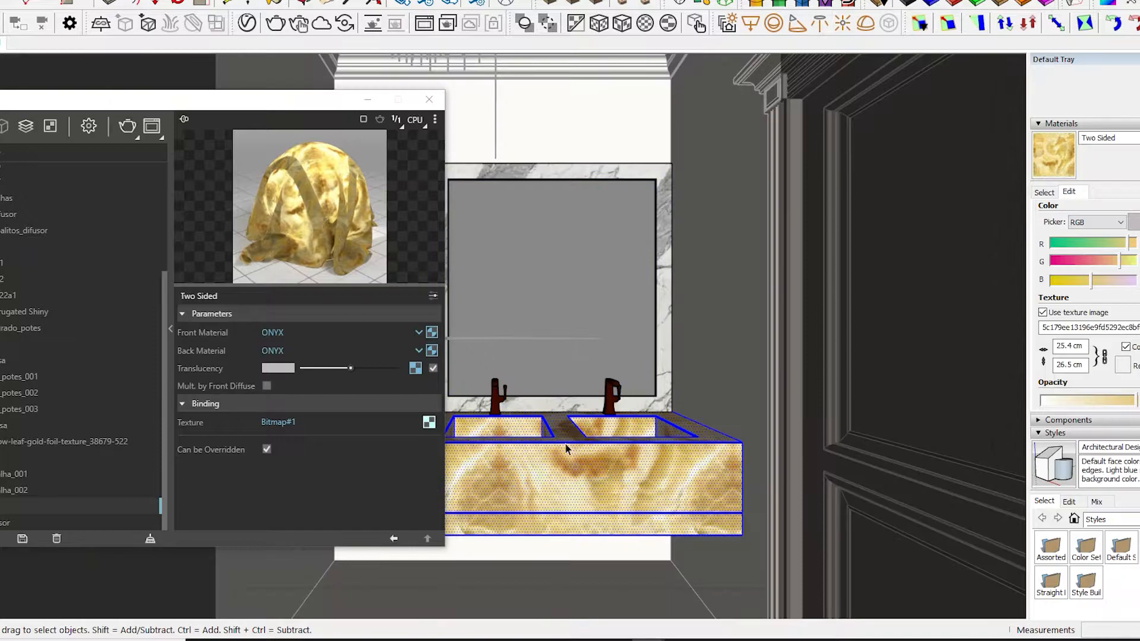
pyautogui.moveTo(332, 99); pyautogui.dragTo(576, 100)
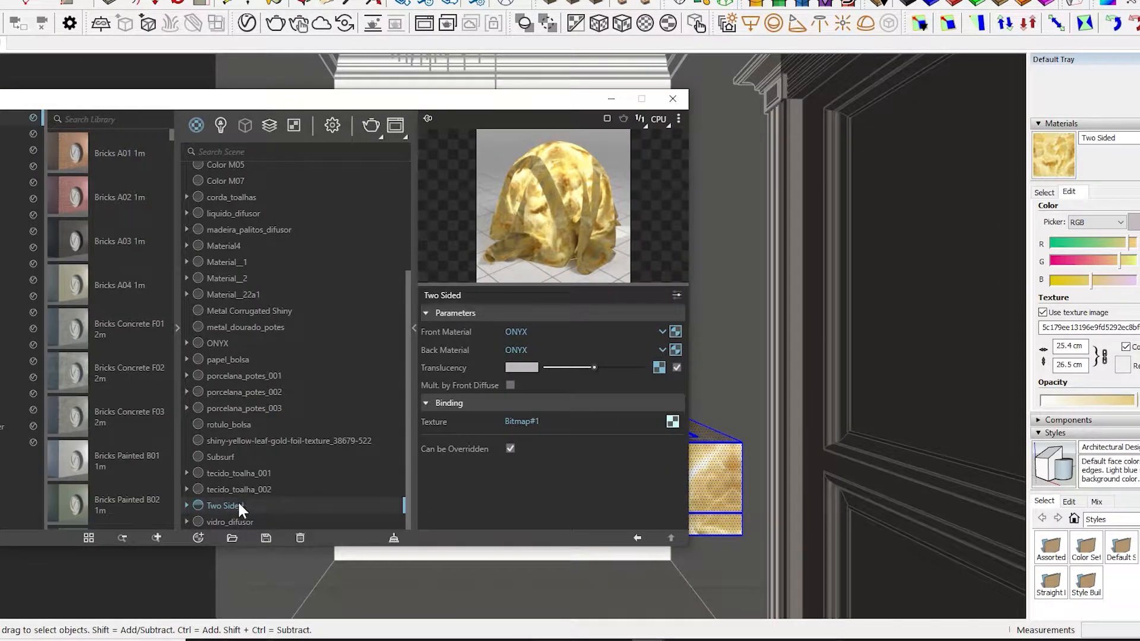
pyautogui.rightClick(238, 502)
pyautogui.click(279, 370)
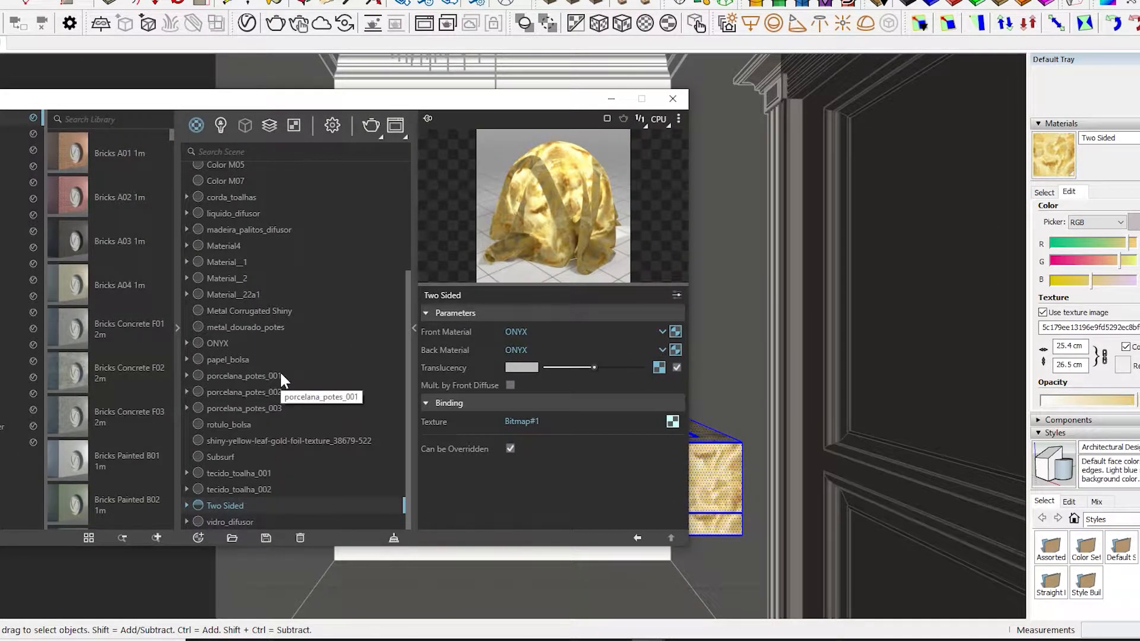
# Step: Switch the ONYX diffuse bitmap's texture placement to Mapping Source and add a UVW Placement as its source
pyautogui.moveTo(522, 107); pyautogui.dragTo(354, 96)
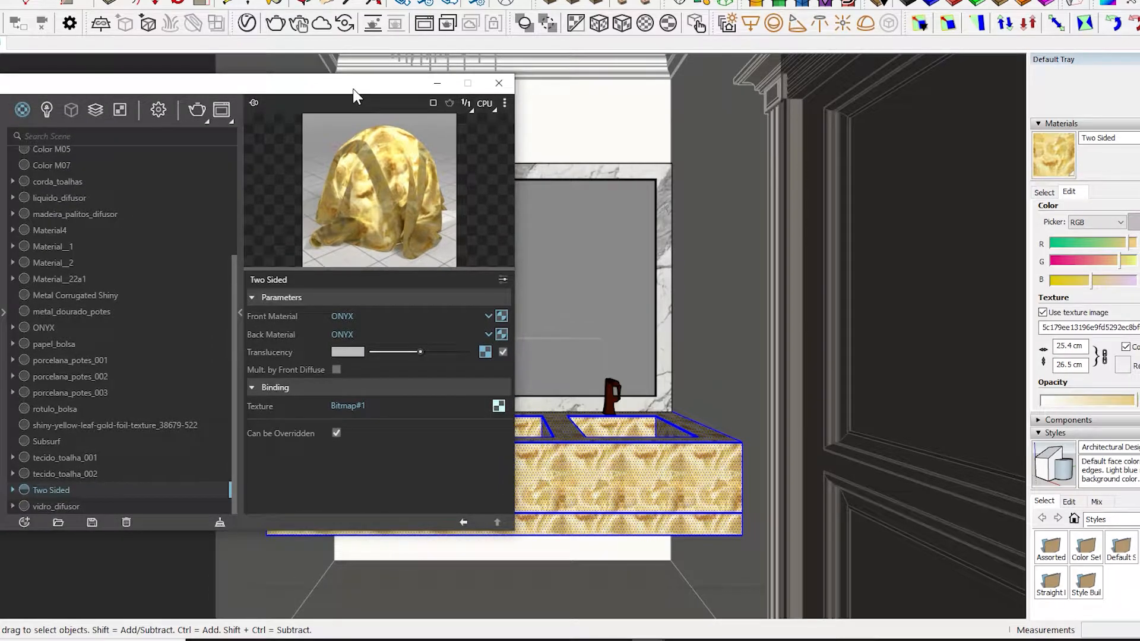
pyautogui.click(501, 315)
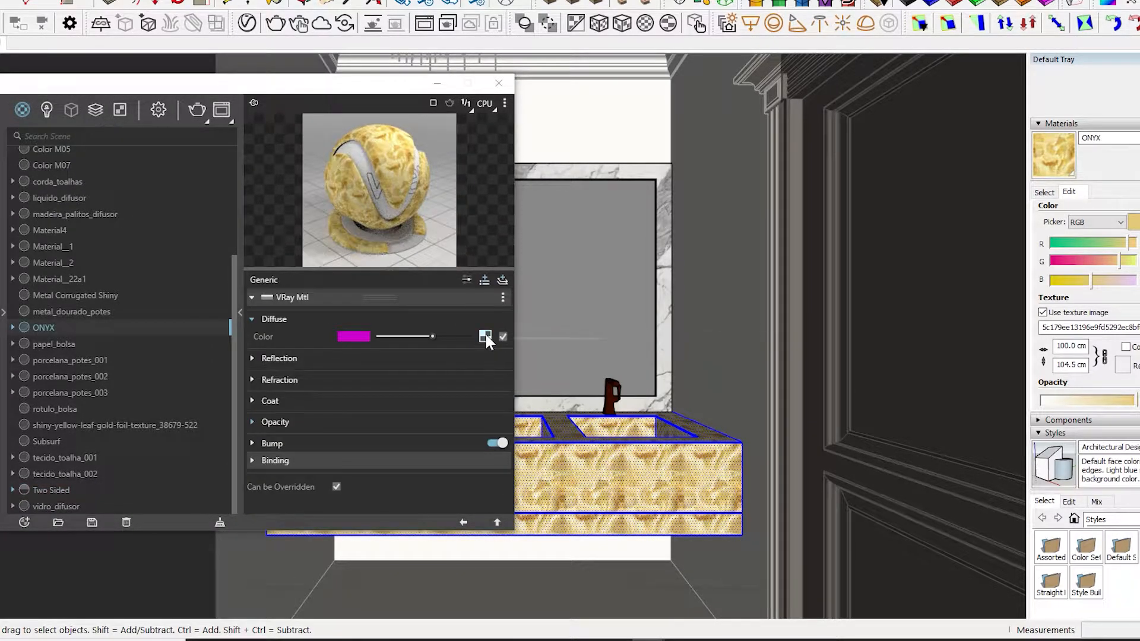
pyautogui.click(484, 333)
pyautogui.click(430, 370)
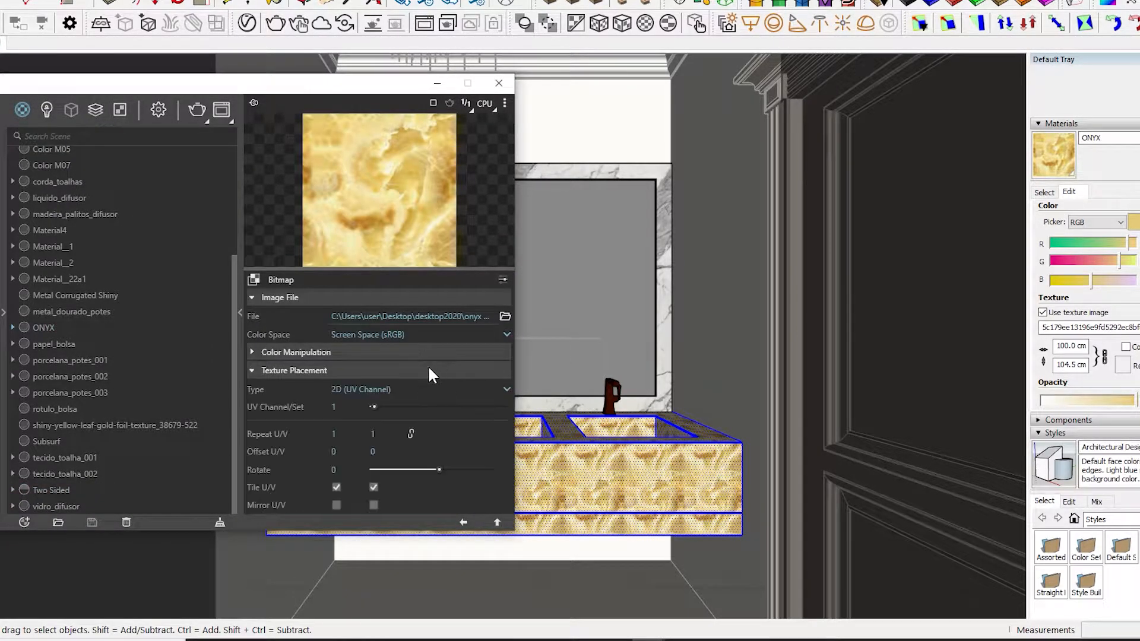
pyautogui.click(504, 387)
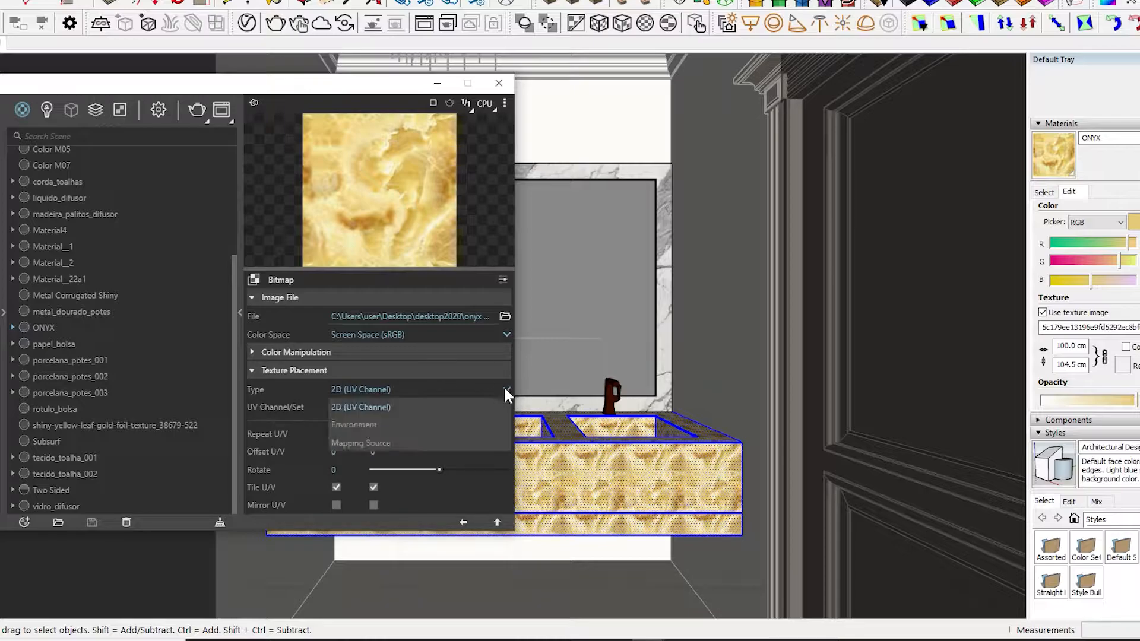
pyautogui.click(394, 439)
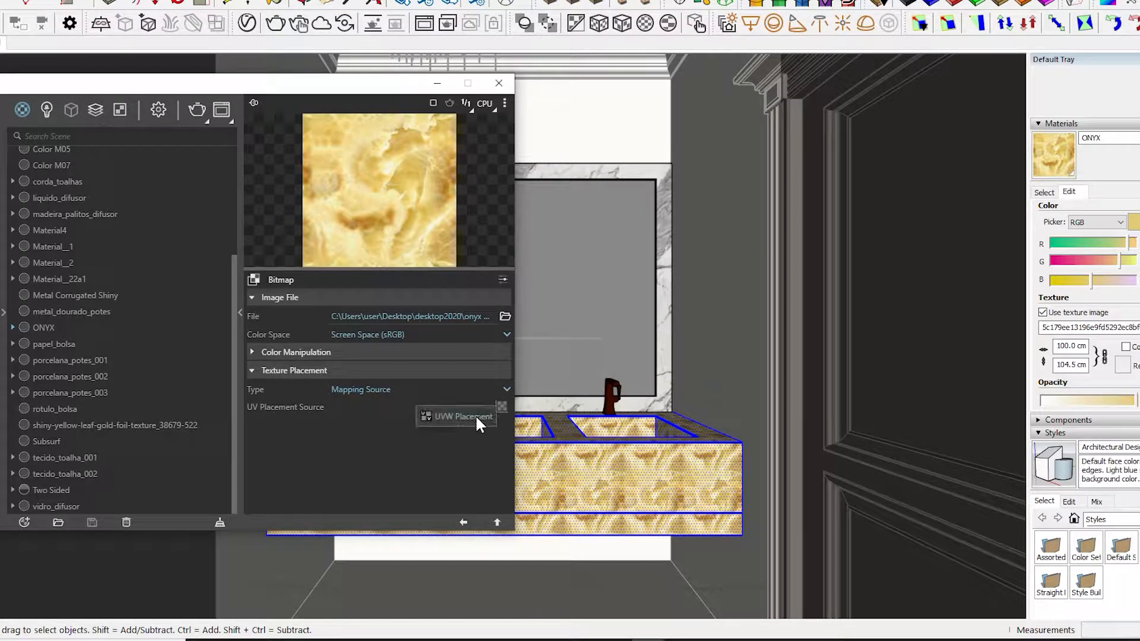
pyautogui.click(500, 406)
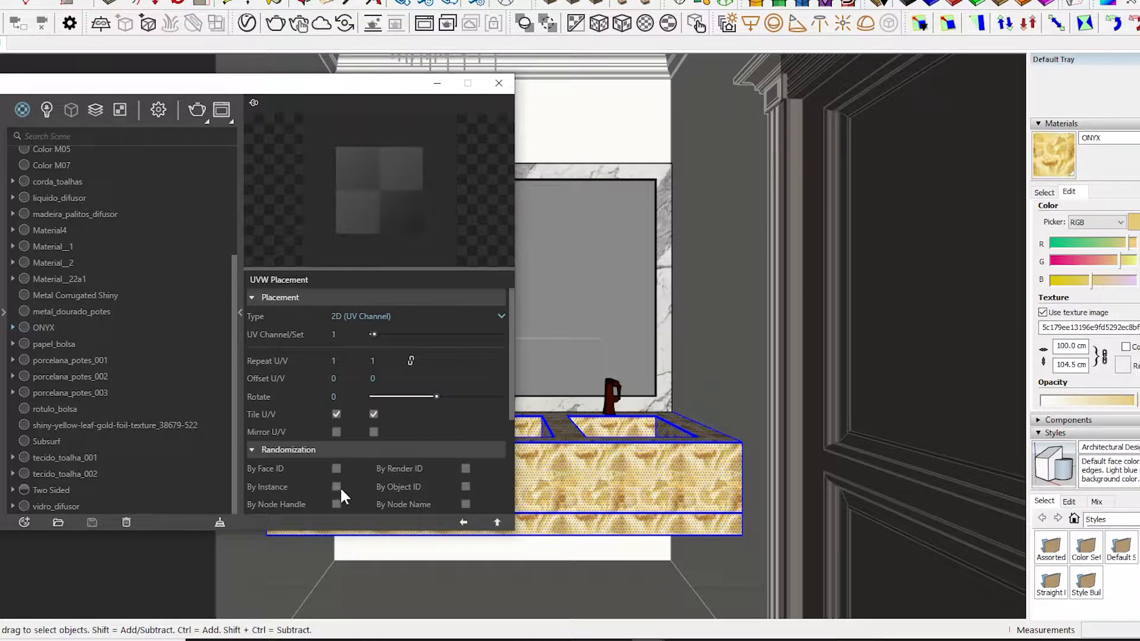
# Step: Change the UVW placement's U/V repeat, enable randomization by node handle, and return to the ONYX material settings
pyautogui.click(324, 359)
pyautogui.write('3')
pyautogui.press('Return')
pyautogui.moveTo(383, 362); pyautogui.dragTo(343, 365)
pyautogui.press('Return')
pyautogui.scroll(-3, 421, 390)
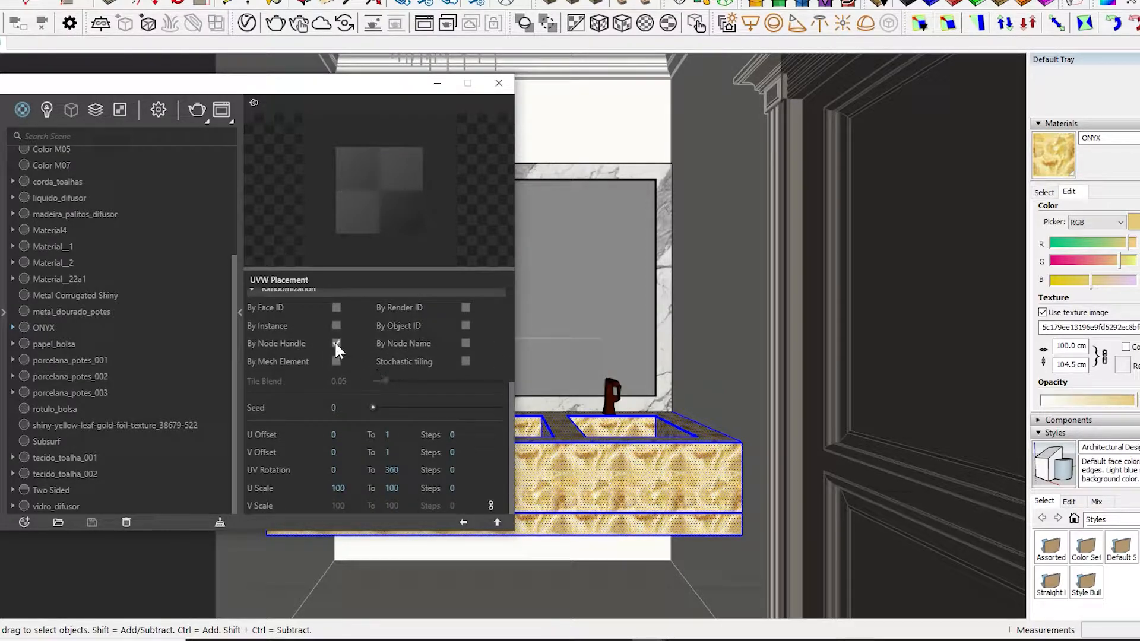
pyautogui.click(463, 522)
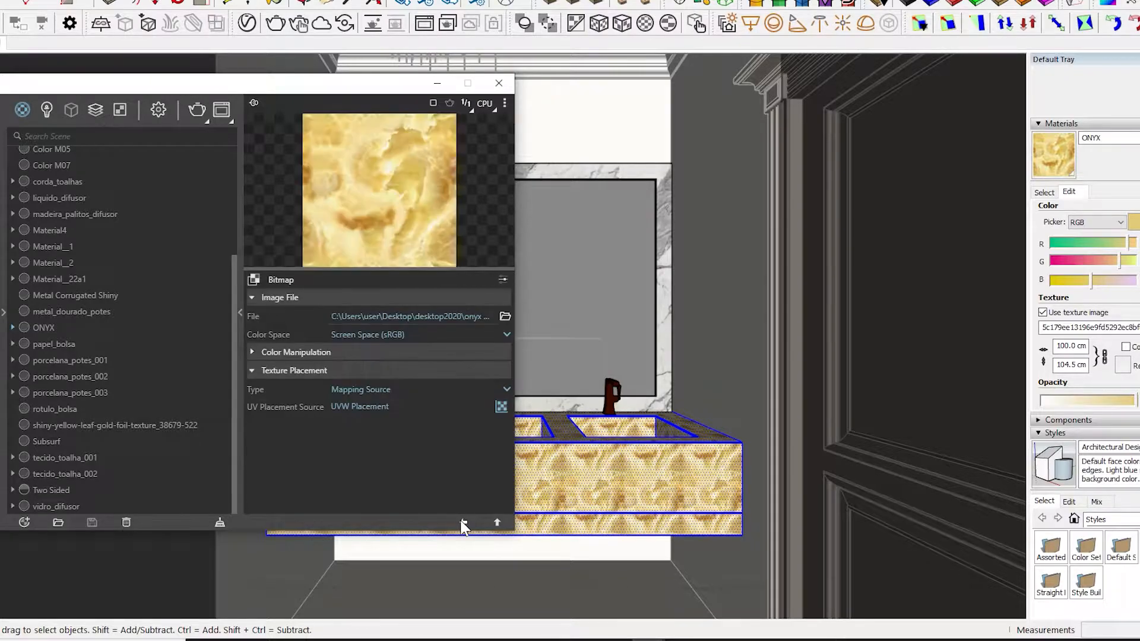
pyautogui.click(463, 522)
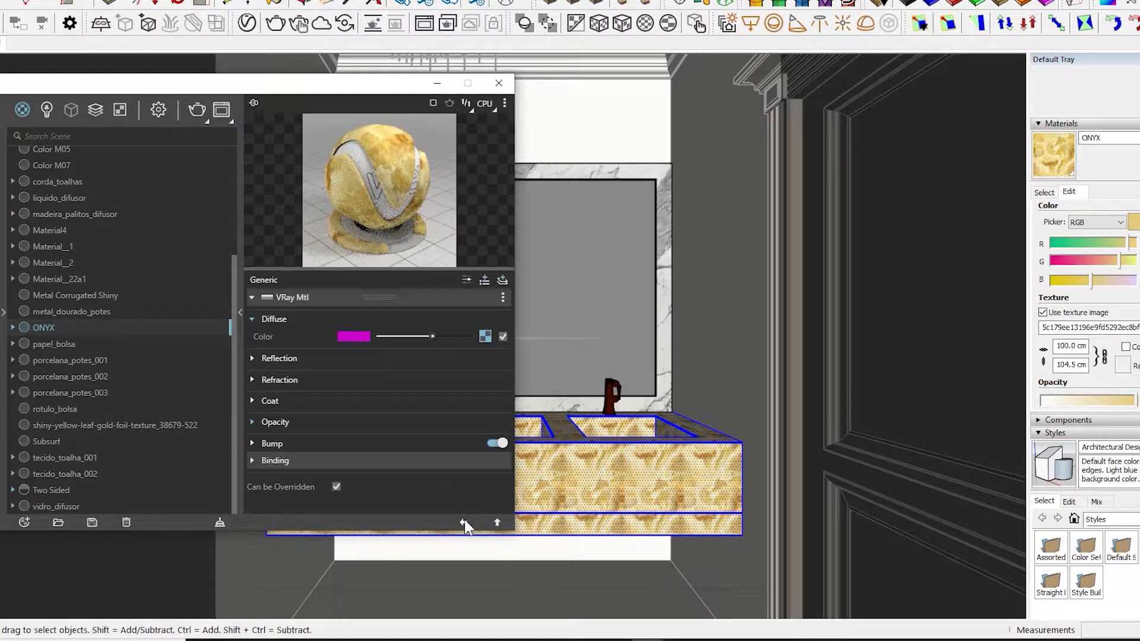
# Step: Copy the Two Sided material's front ONYX material and paste it as an instance into the back material
pyautogui.click(74, 490)
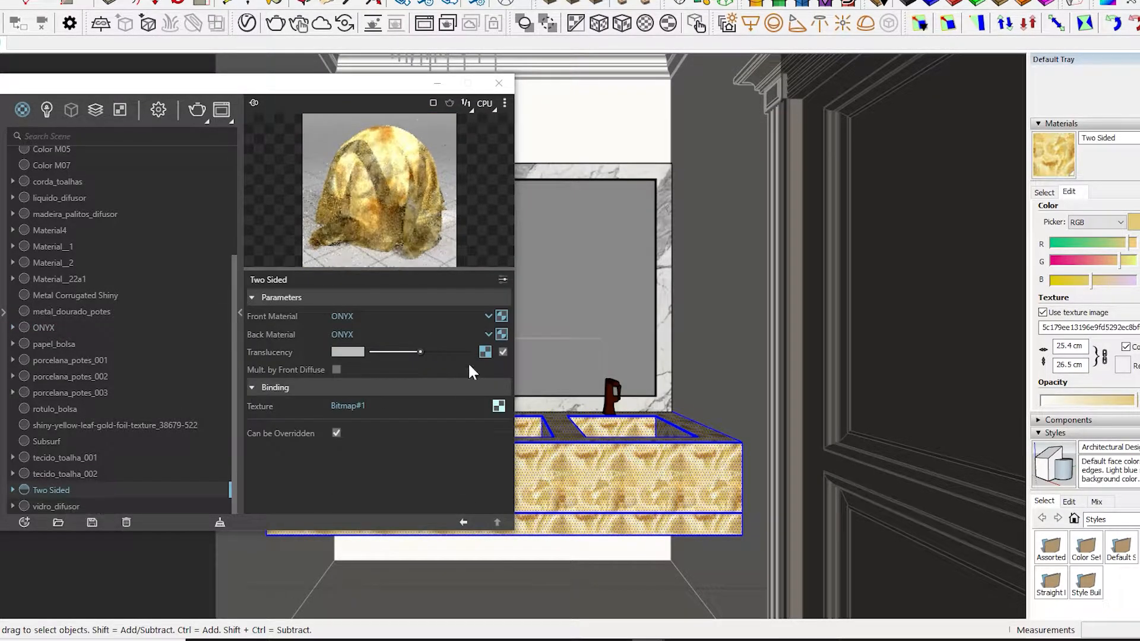
pyautogui.rightClick(502, 312)
pyautogui.click(494, 324)
pyautogui.rightClick(504, 332)
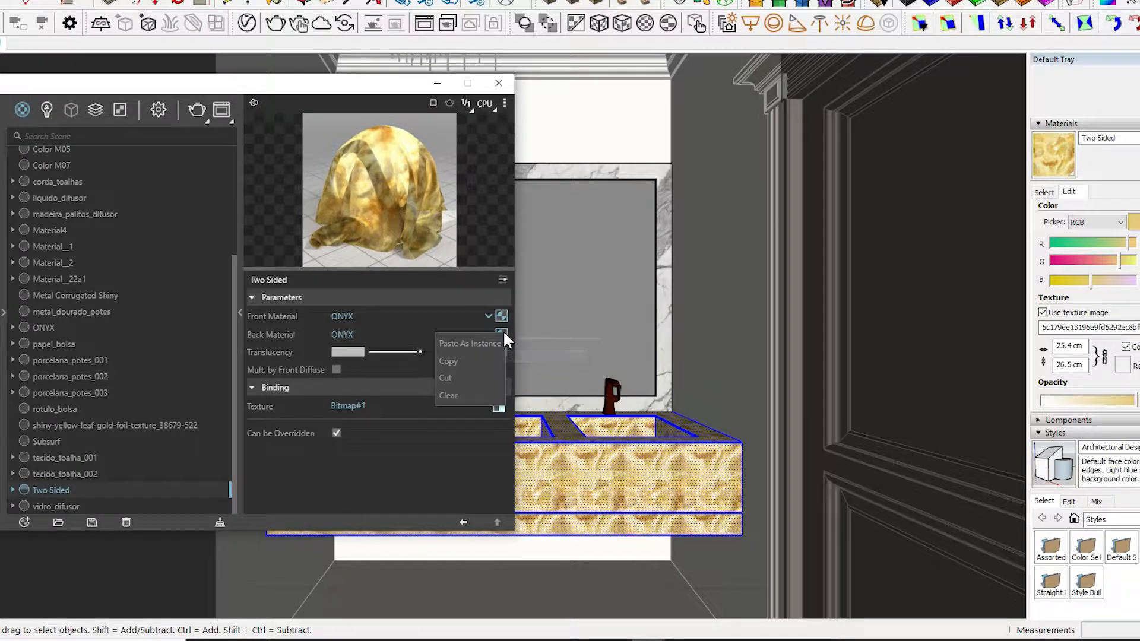
pyautogui.click(472, 343)
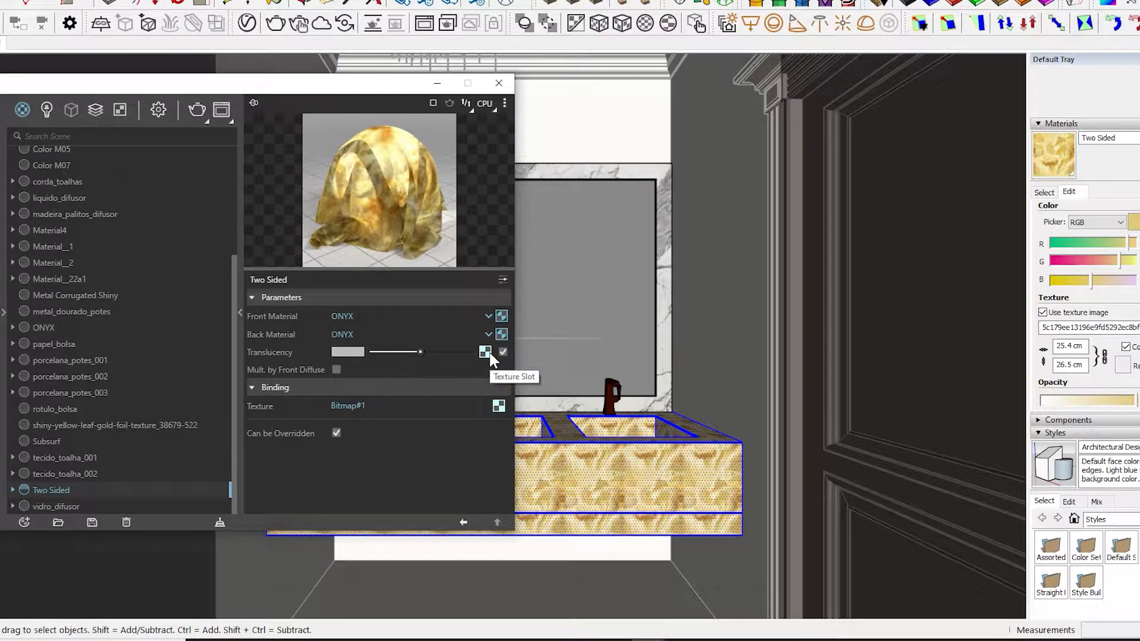
# Step: Switch the texture placement of the Two Sided material's translucency bitmap to Mapping Source
pyautogui.click(490, 353)
pyautogui.click(506, 334)
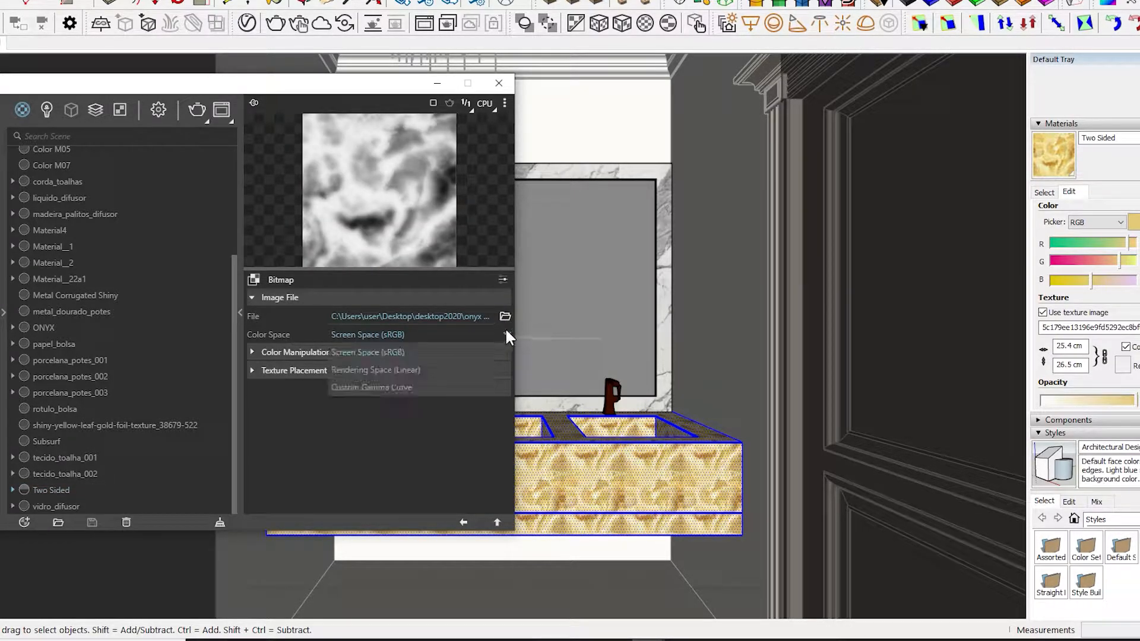
pyautogui.click(297, 354)
pyautogui.click(420, 350)
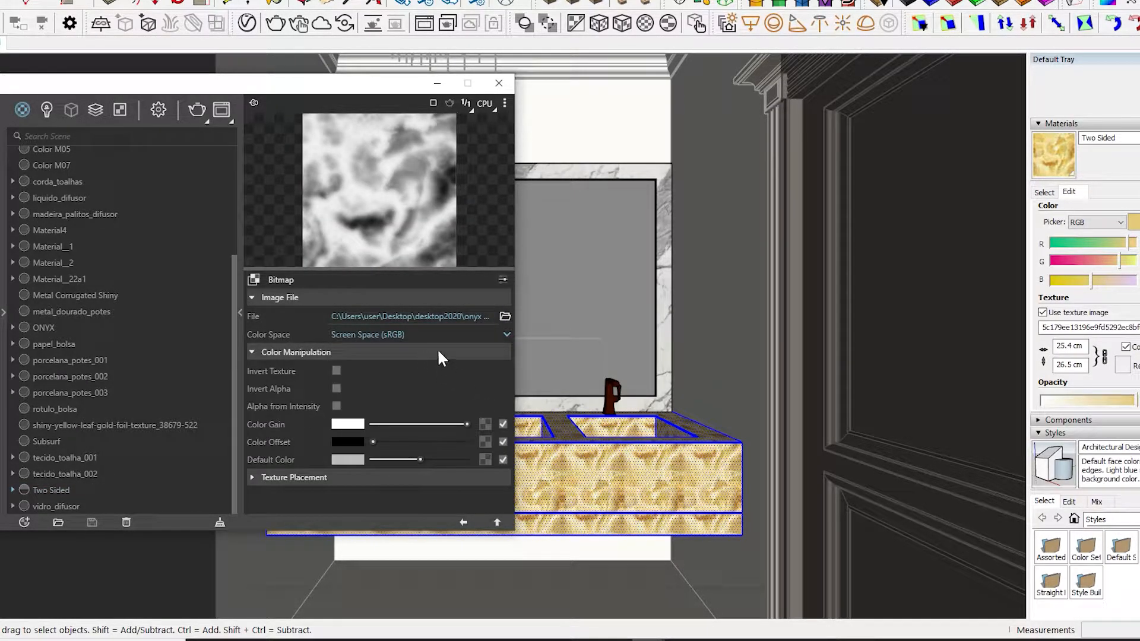
pyautogui.click(437, 352)
pyautogui.click(436, 370)
pyautogui.click(506, 390)
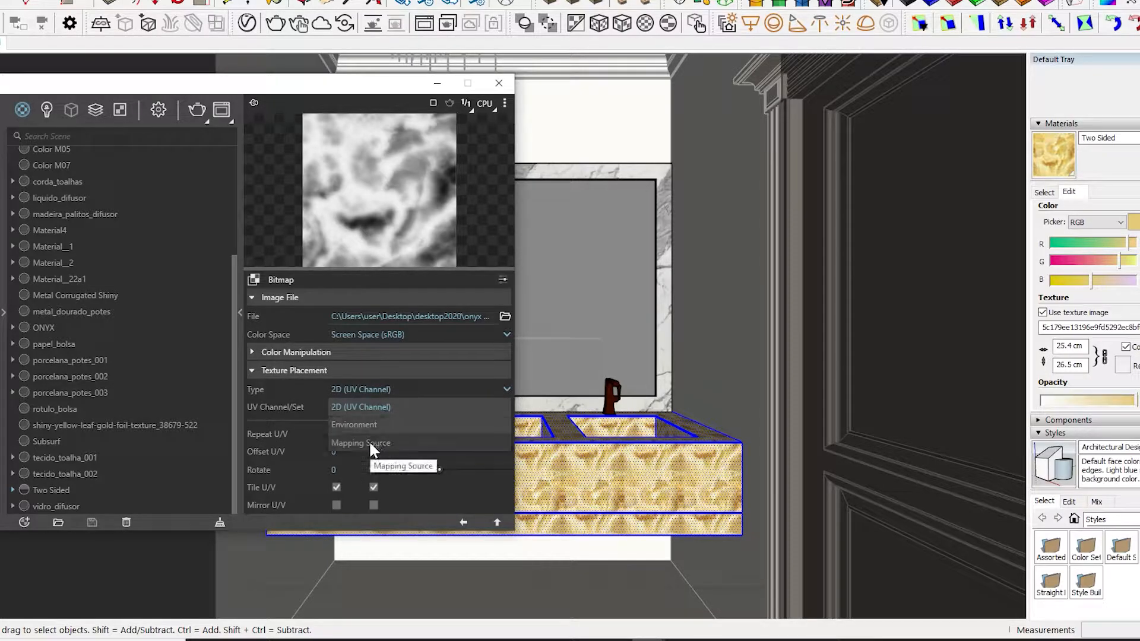
pyautogui.click(369, 442)
# Step: Add a UVW Placement with a U/V repeat of 0.3 to the translucency bitmap and return to the Two Sided settings
pyautogui.click(487, 408)
pyautogui.click(333, 360)
pyautogui.write('.3')
pyautogui.press('Tab')
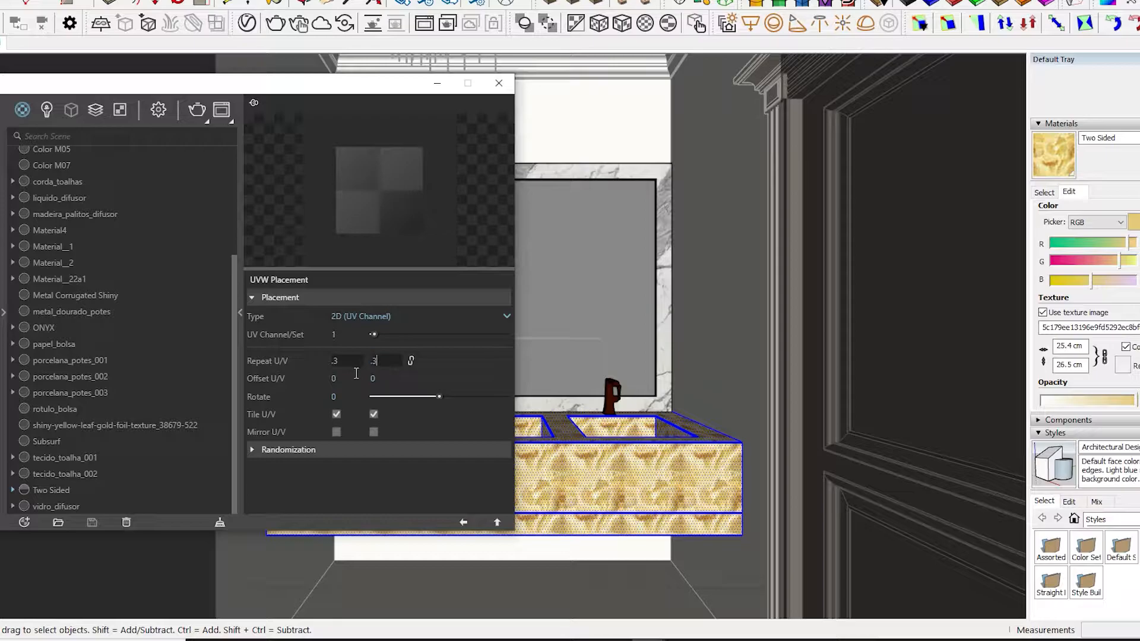
pyautogui.click(355, 450)
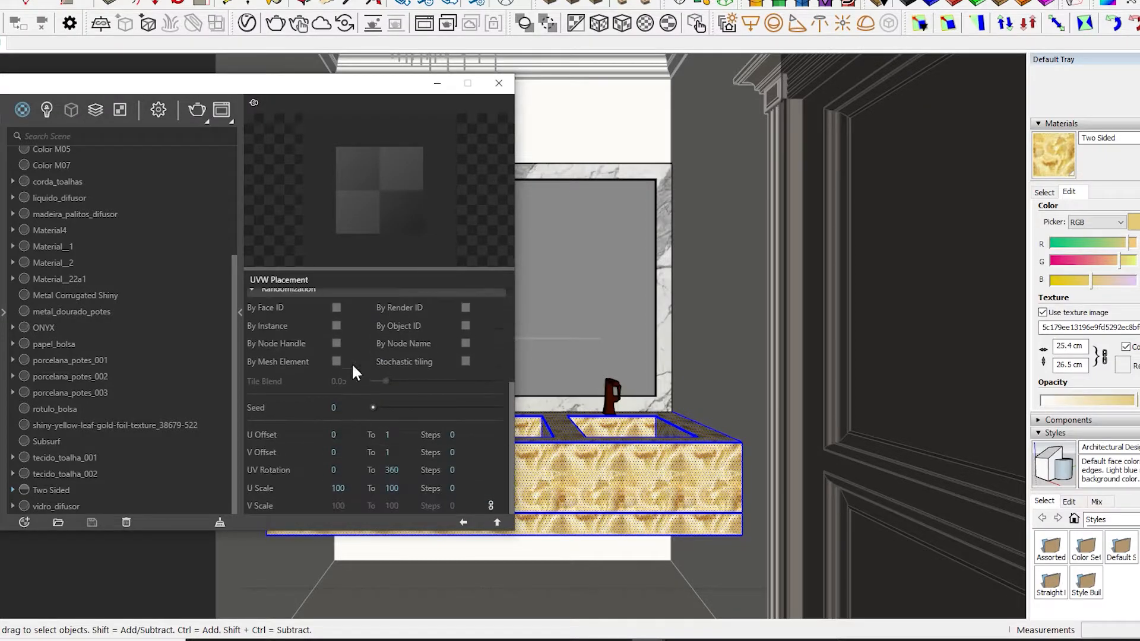
pyautogui.click(463, 522)
pyautogui.click(464, 521)
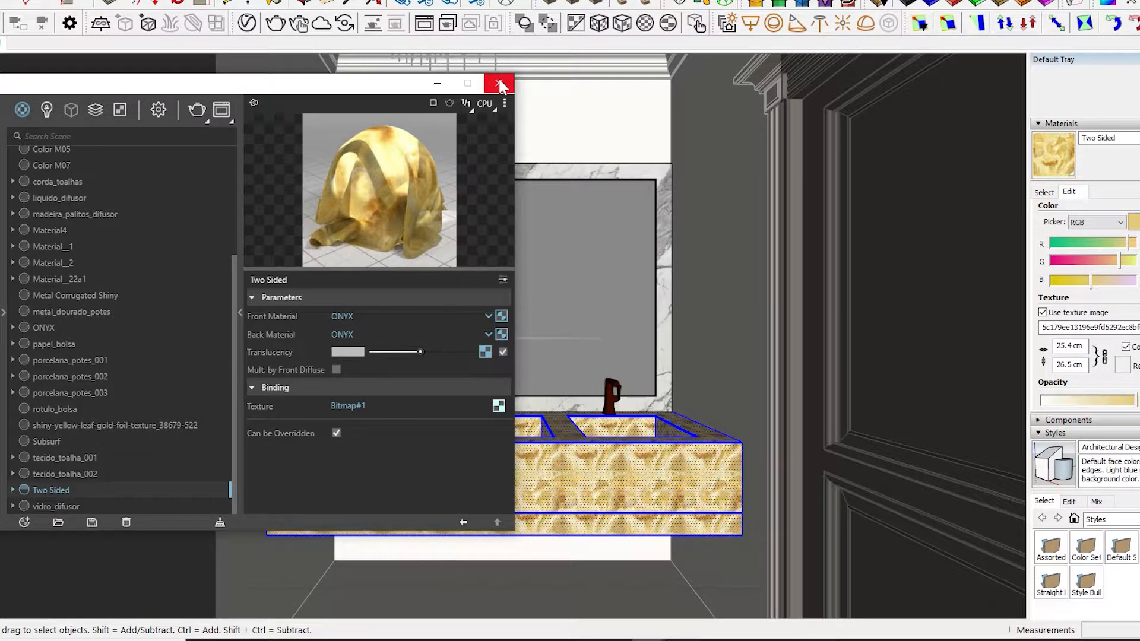
# Step: Review the reflection color and glossiness of the ONYX material in the Two Sided material's front and back slots
pyautogui.click(464, 523)
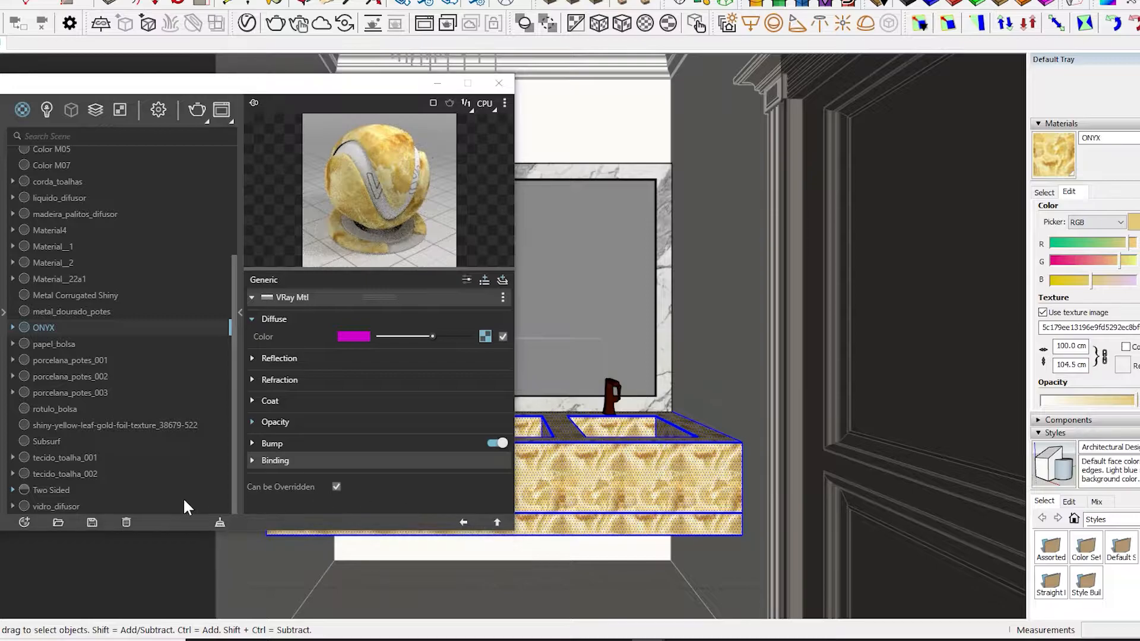
pyautogui.click(51, 490)
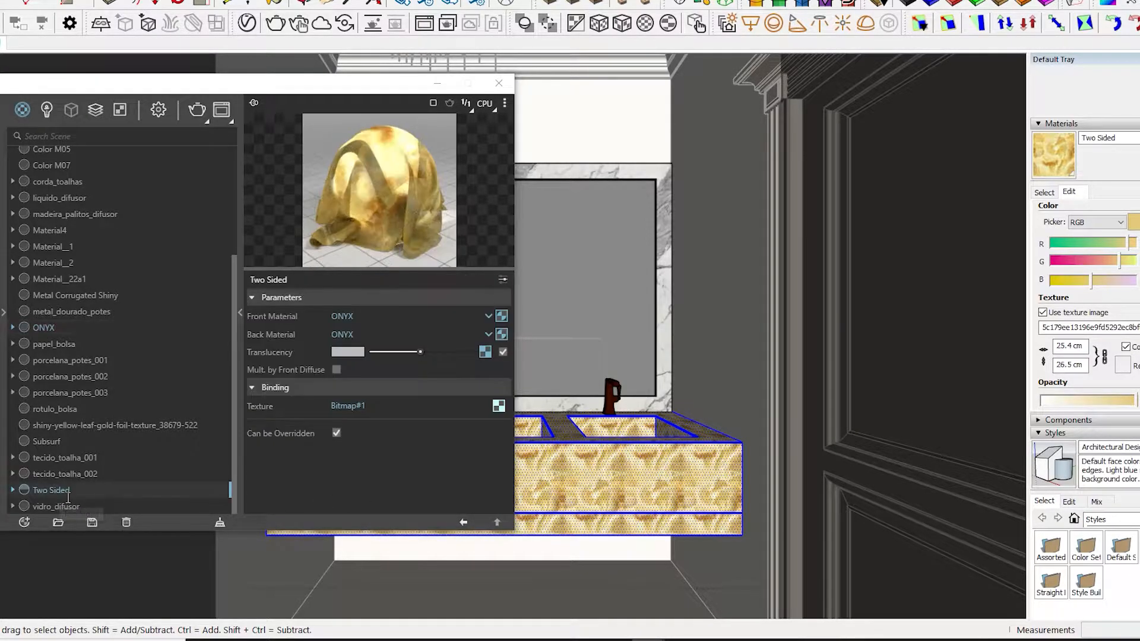
pyautogui.click(502, 316)
pyautogui.moveTo(462, 375)
pyautogui.mouseDown()
pyautogui.moveTo(450, 375)
pyautogui.moveTo(450, 394)
pyautogui.mouseUp()
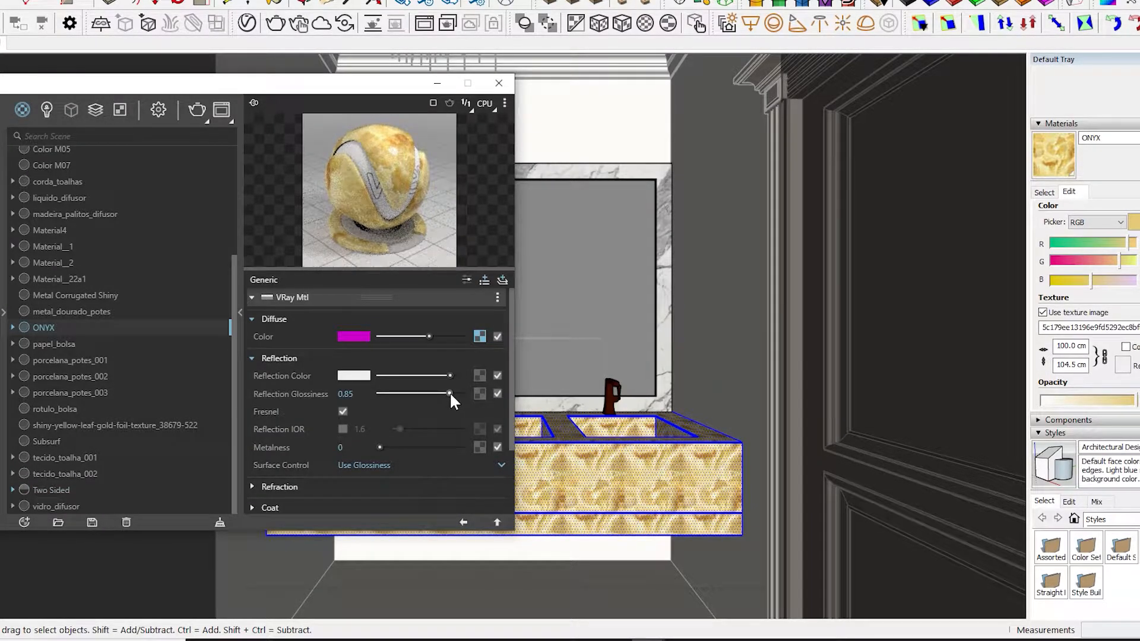
pyautogui.click(287, 357)
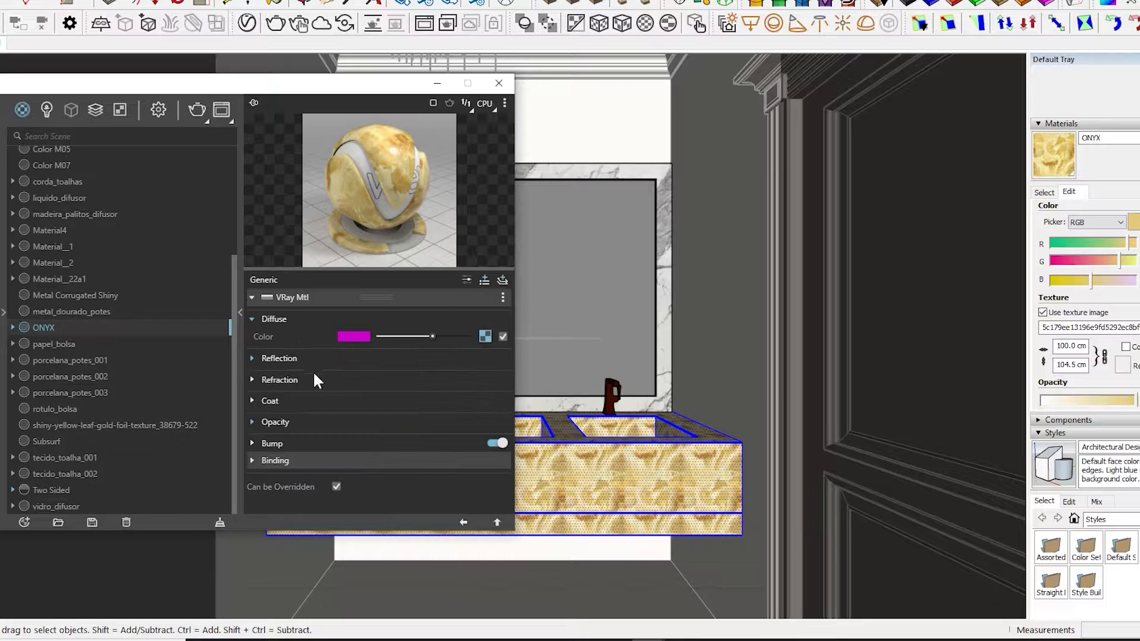
pyautogui.click(464, 522)
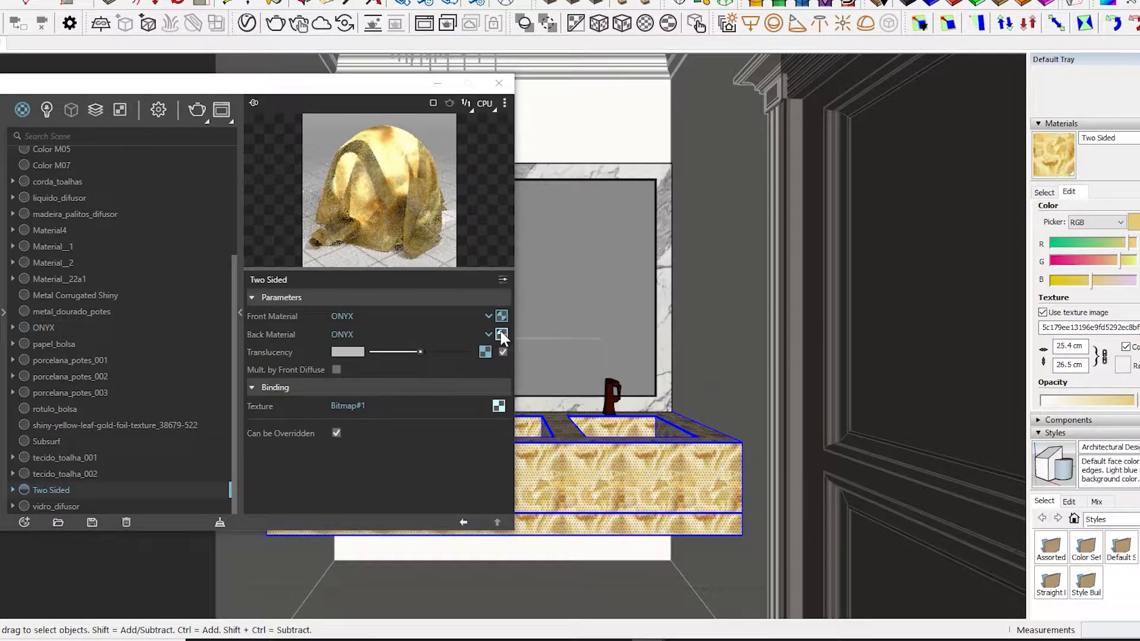
pyautogui.click(501, 335)
pyautogui.click(438, 358)
pyautogui.click(464, 522)
pyautogui.click(501, 317)
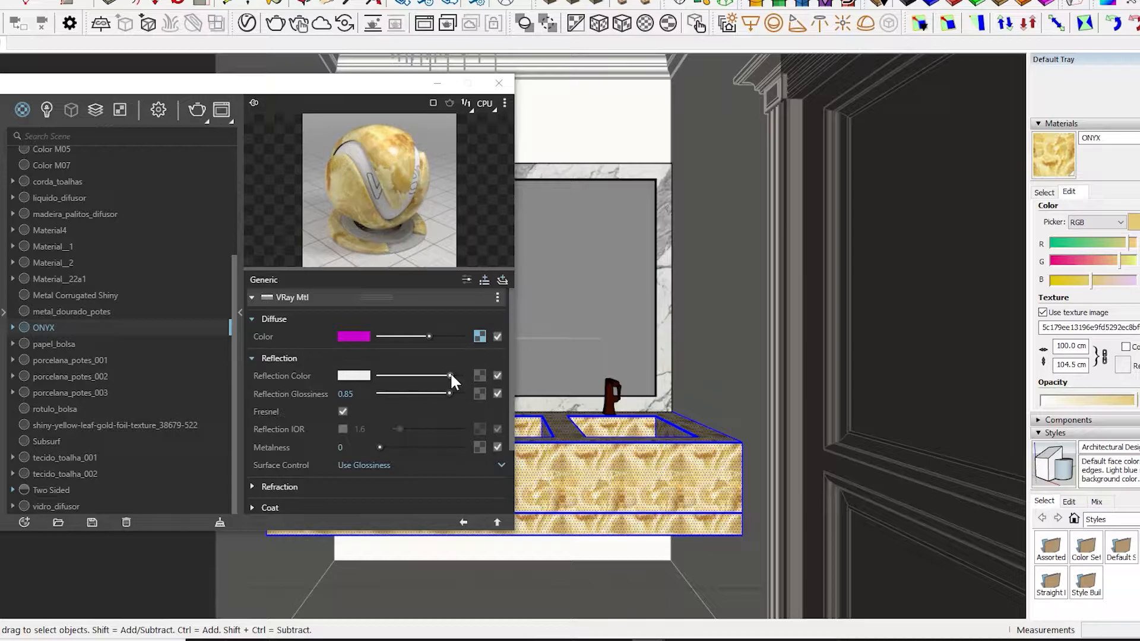
pyautogui.click(464, 522)
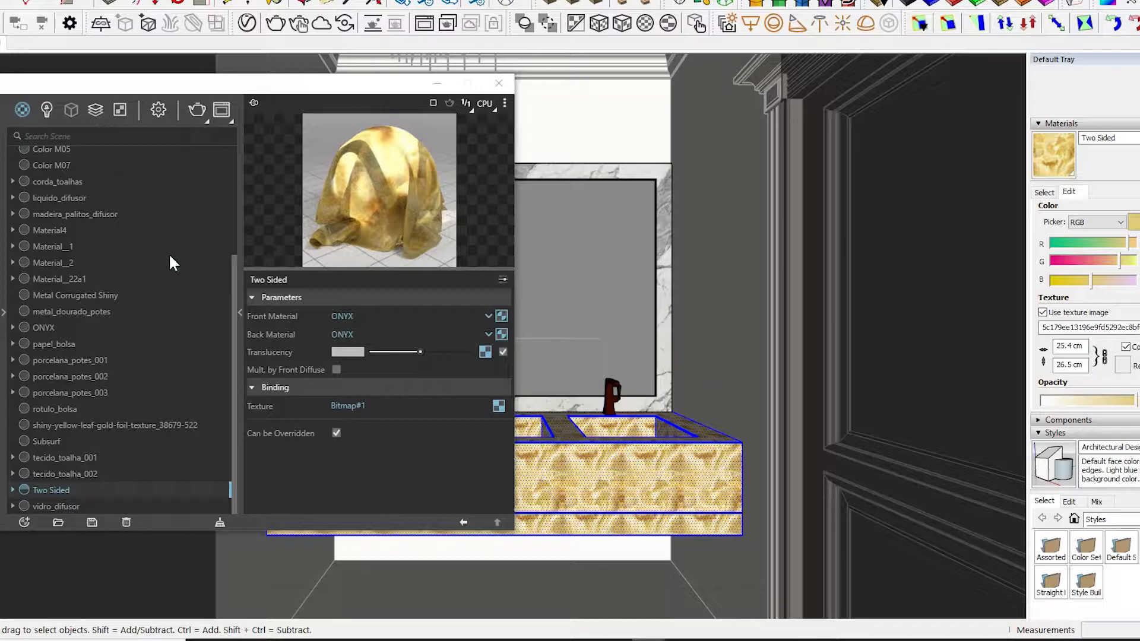
# Step: Apply the ONYX material to the marble frame around the large mirror
pyautogui.click(59, 327)
pyautogui.click(660, 184)
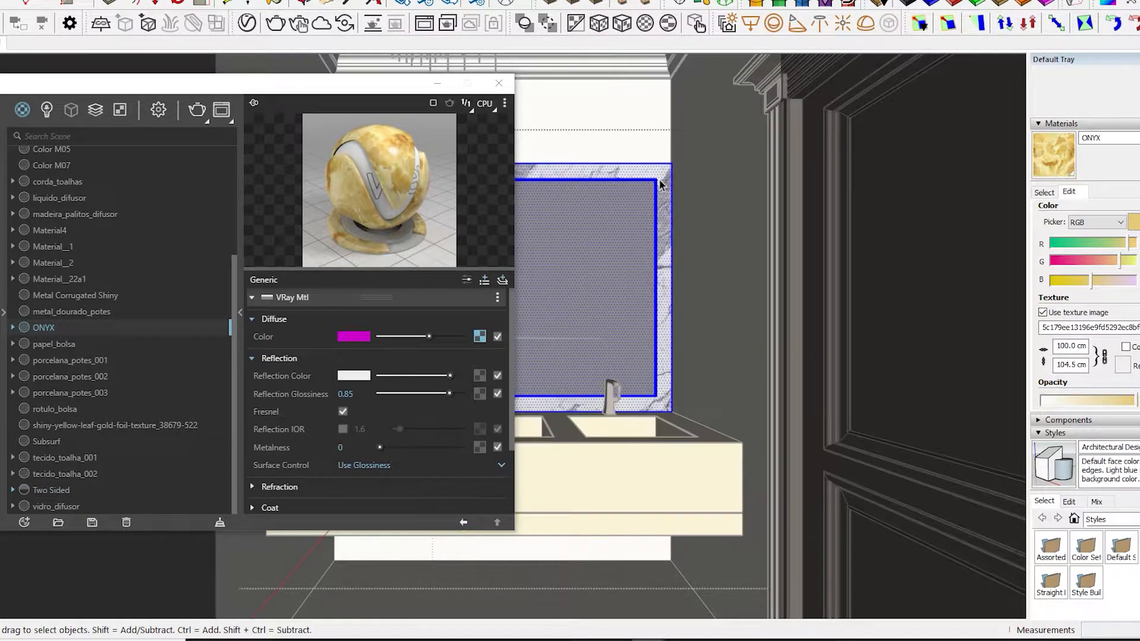
pyautogui.click(667, 187)
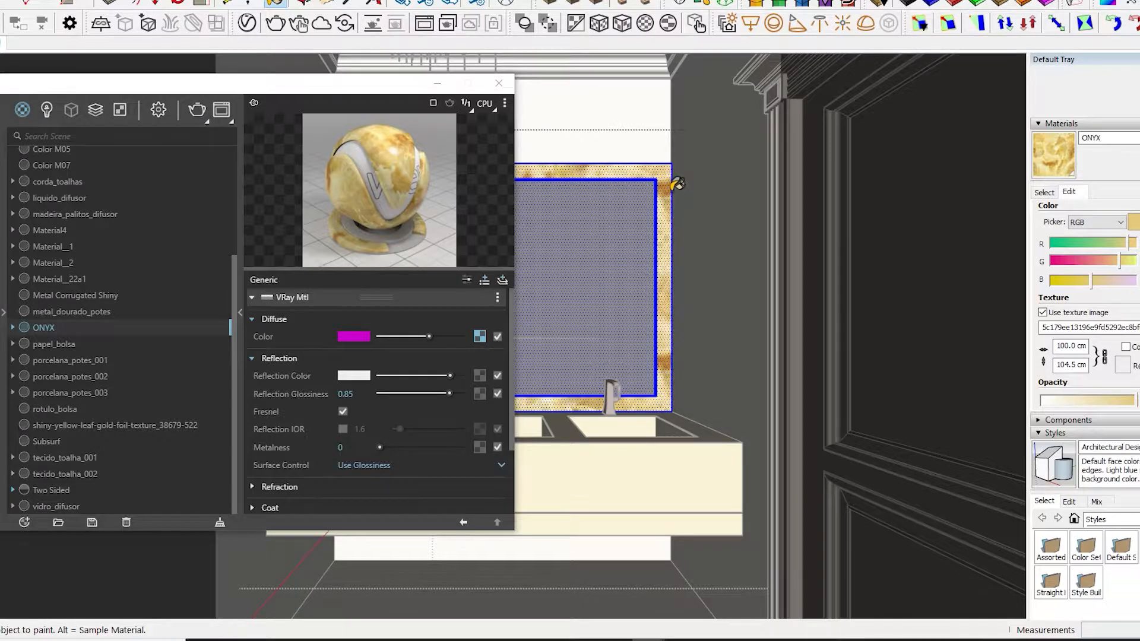
pyautogui.press('space')
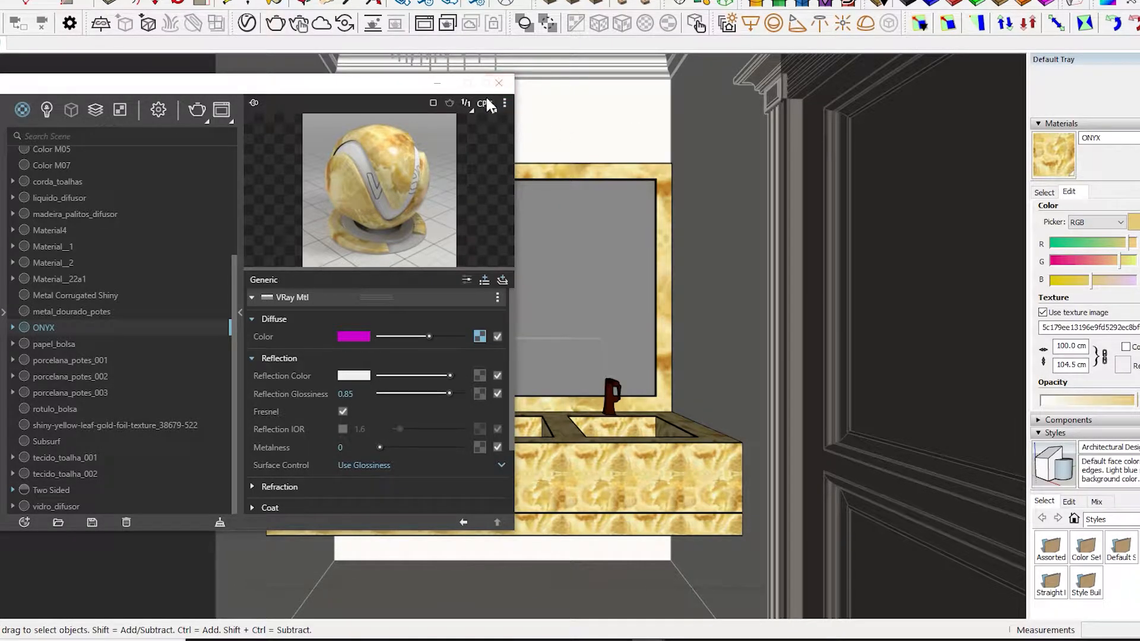
# Step: Close the material editor and apply the ONYX material to the marble frame around the narrow mirror
pyautogui.click(497, 85)
pyautogui.doubleClick(429, 211)
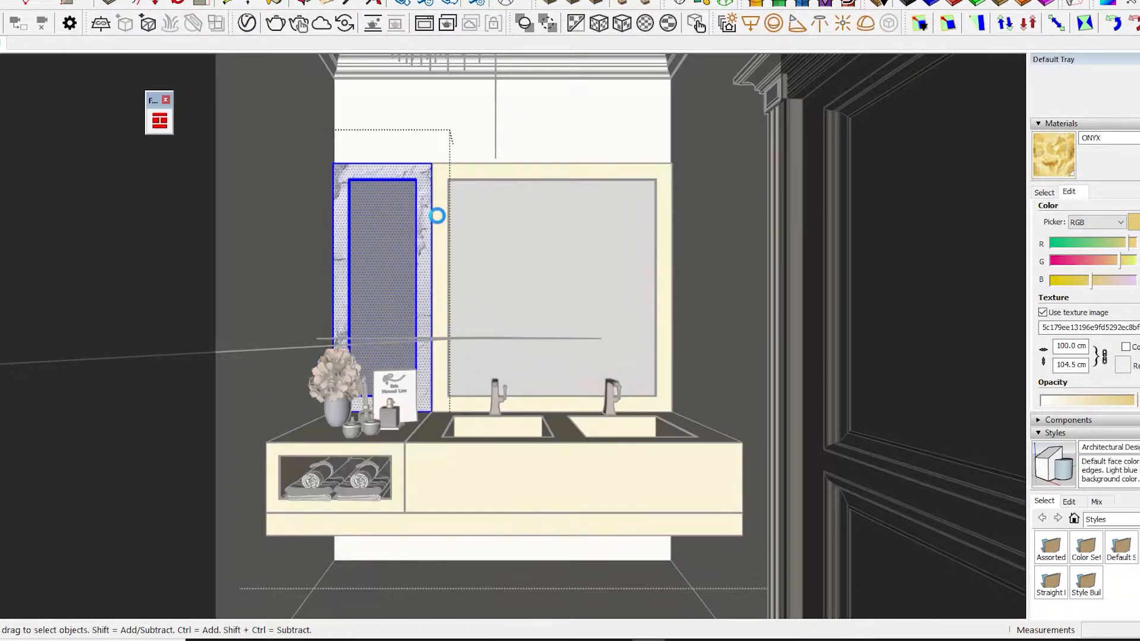
pyautogui.press('b')
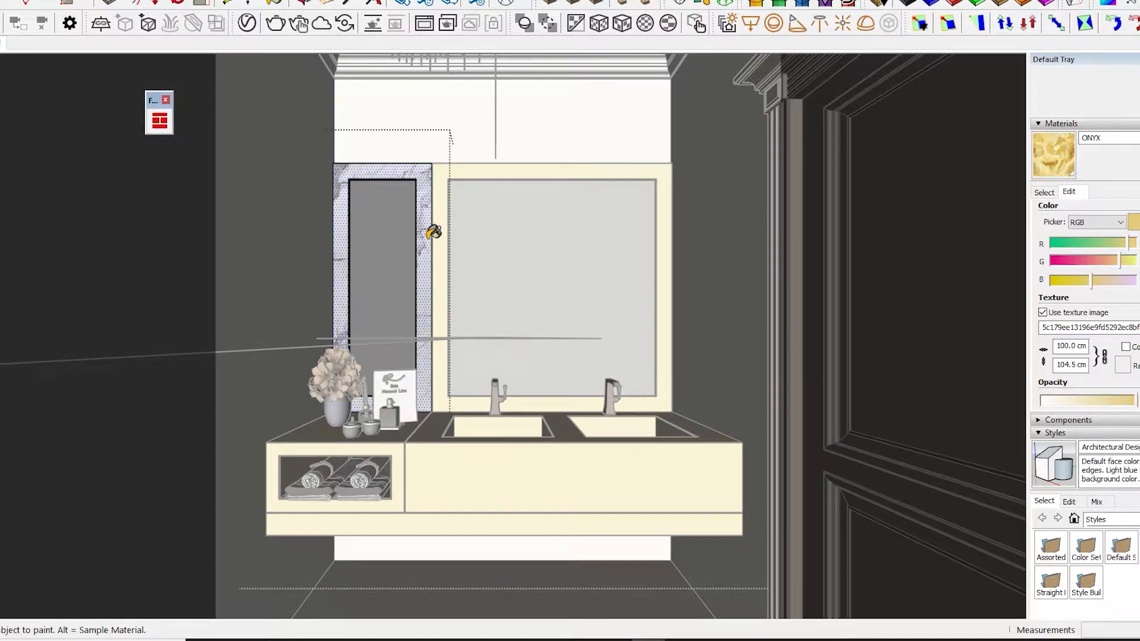
pyautogui.click(432, 232)
pyautogui.press('space')
pyautogui.press('Escape')
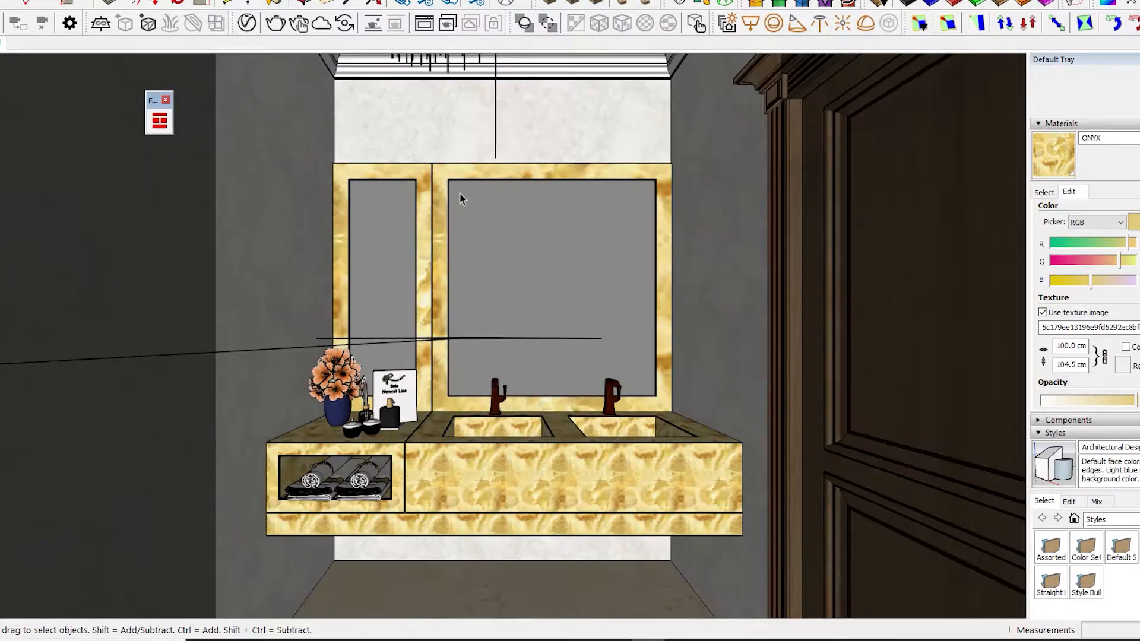
# Step: Sample the mirror, faucet and vanity materials and examine their V-Ray settings
pyautogui.press('b')
pyautogui.keyDown('alt'); pyautogui.click(574, 261); pyautogui.keyUp('alt')
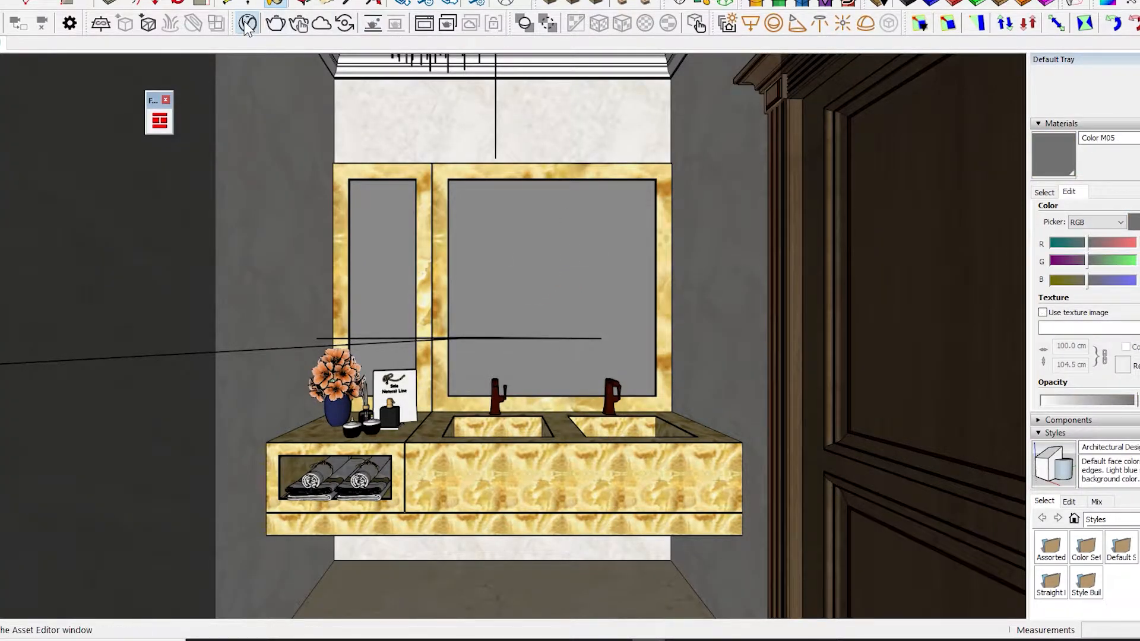
pyautogui.click(274, 3)
pyautogui.moveTo(373, 98); pyautogui.dragTo(227, 87)
pyautogui.click(223, 349)
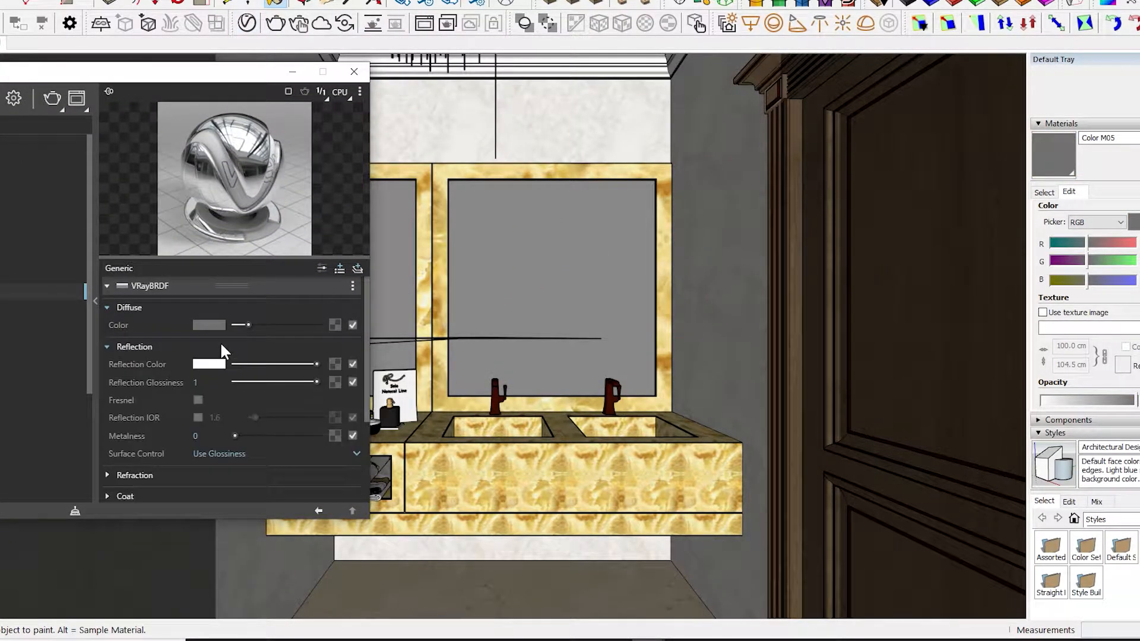
pyautogui.click(223, 349)
pyautogui.keyDown('alt'); pyautogui.click(617, 402); pyautogui.keyUp('alt')
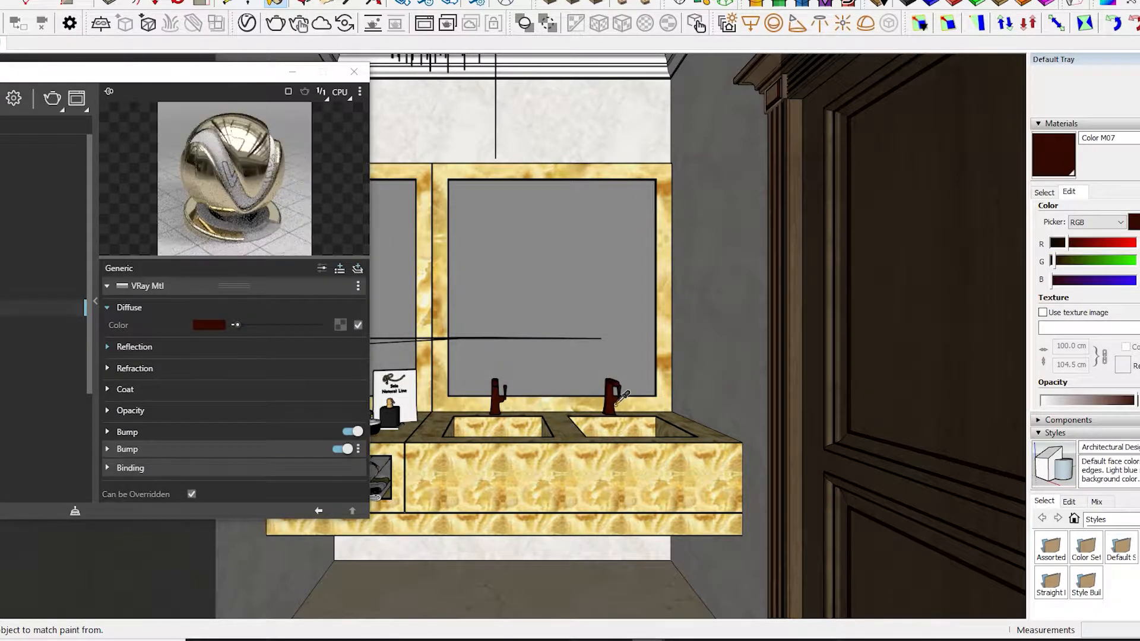
pyautogui.keyDown('alt'); pyautogui.click(542, 475); pyautogui.keyUp('alt')
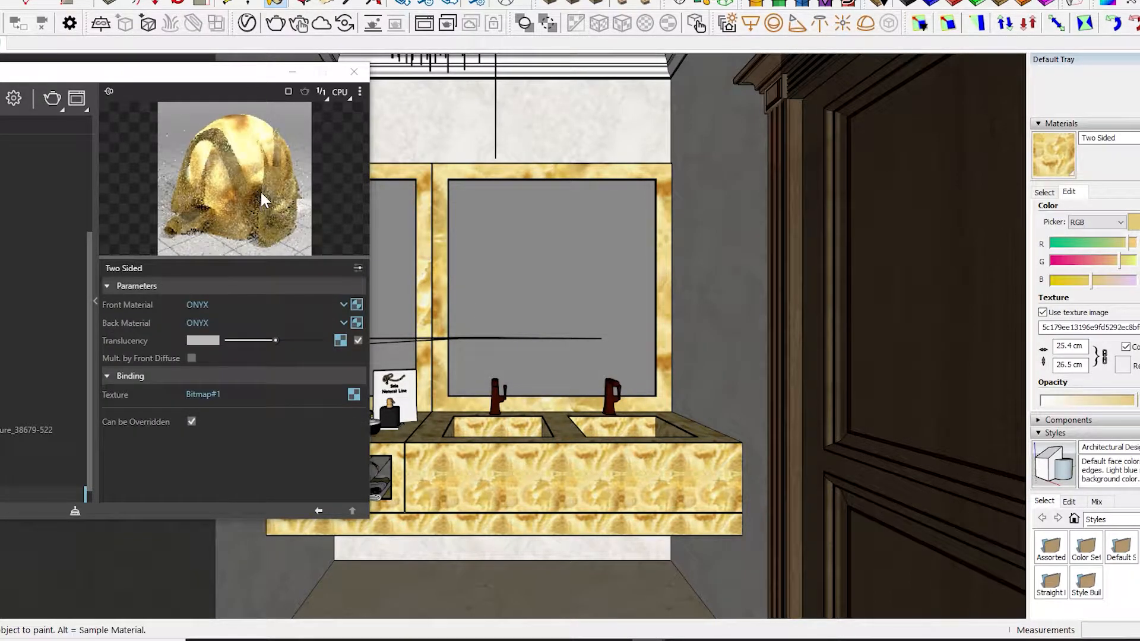
pyautogui.click(352, 71)
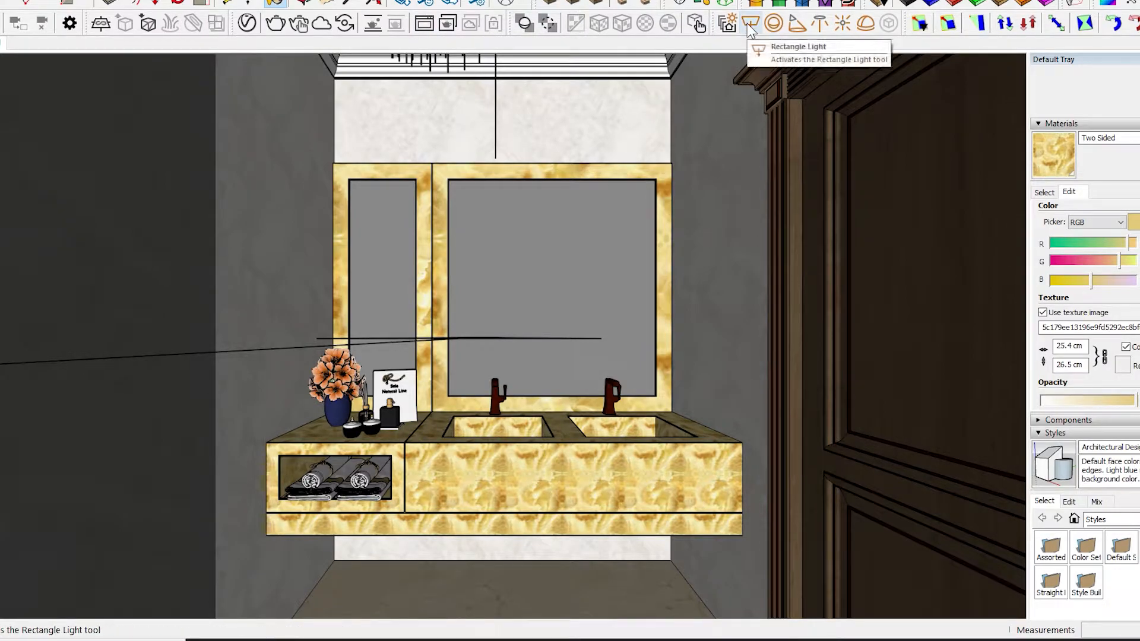
pyautogui.rightClick(612, 28)
pyautogui.scroll(-2, 648, 354)
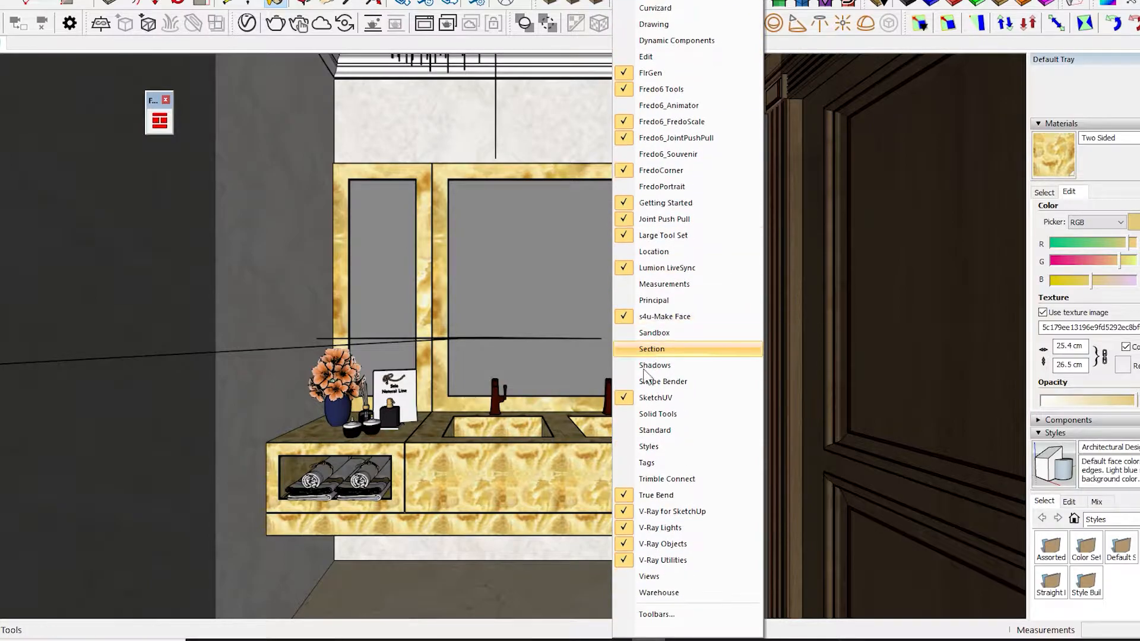
pyautogui.click(832, 210)
pyautogui.hotkey('ctrl', 'z')
pyautogui.press('space')
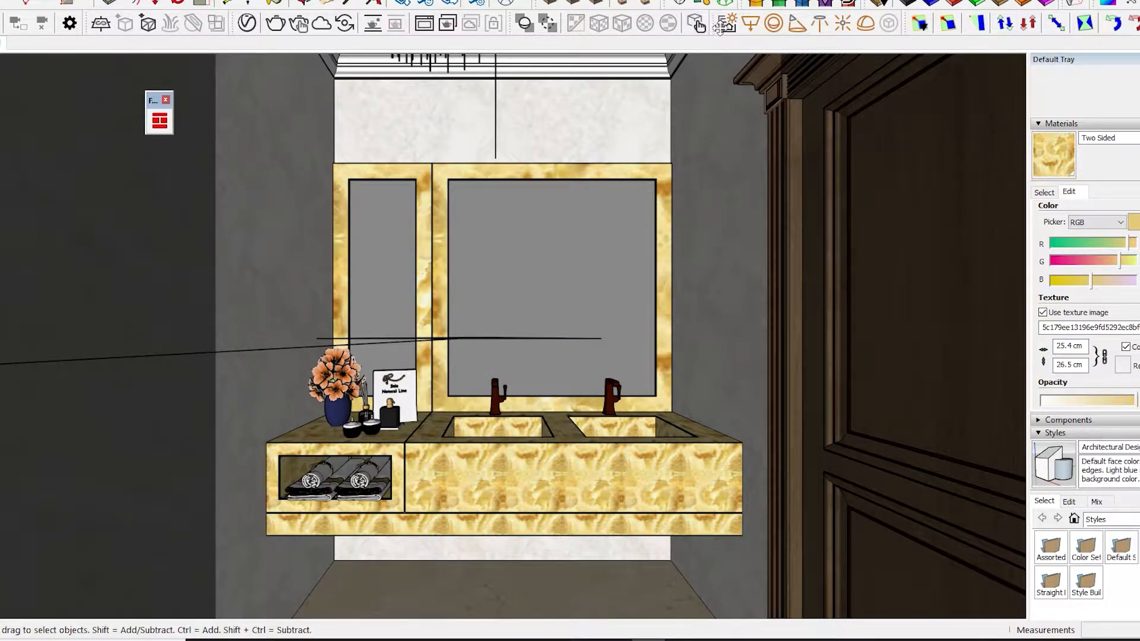
# Step: Undock the V-Ray Lights, V-Ray for SketchUp, V-Ray Utilities and V-Ray Objects toolbars and stack them over the viewport
pyautogui.moveTo(715, 24); pyautogui.dragTo(673, 89)
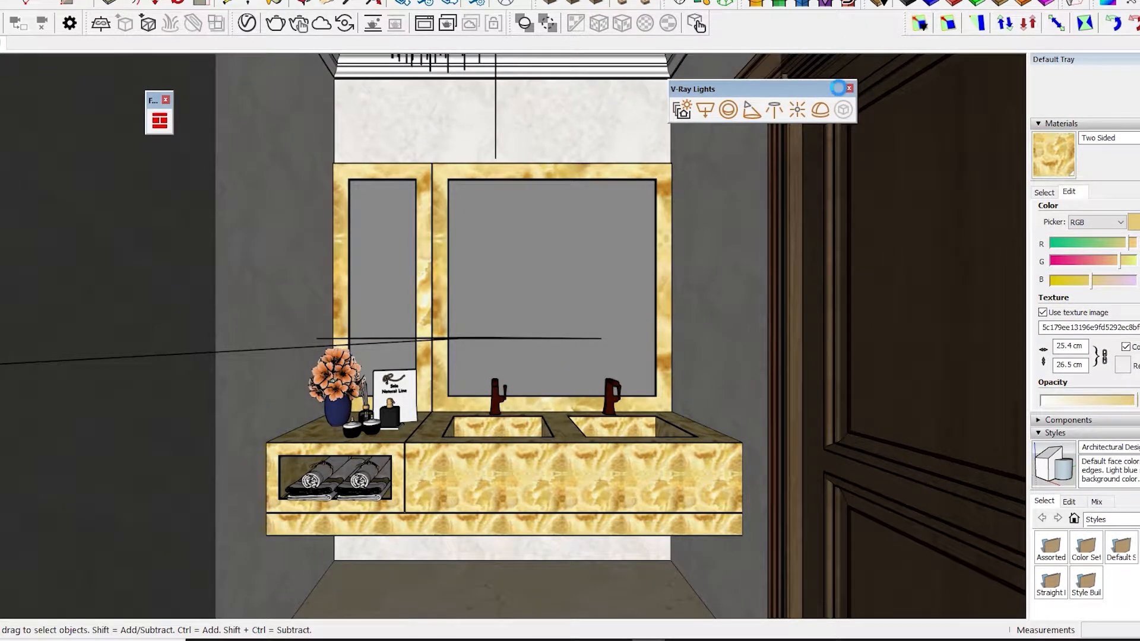
pyautogui.moveTo(837, 88); pyautogui.dragTo(902, 64)
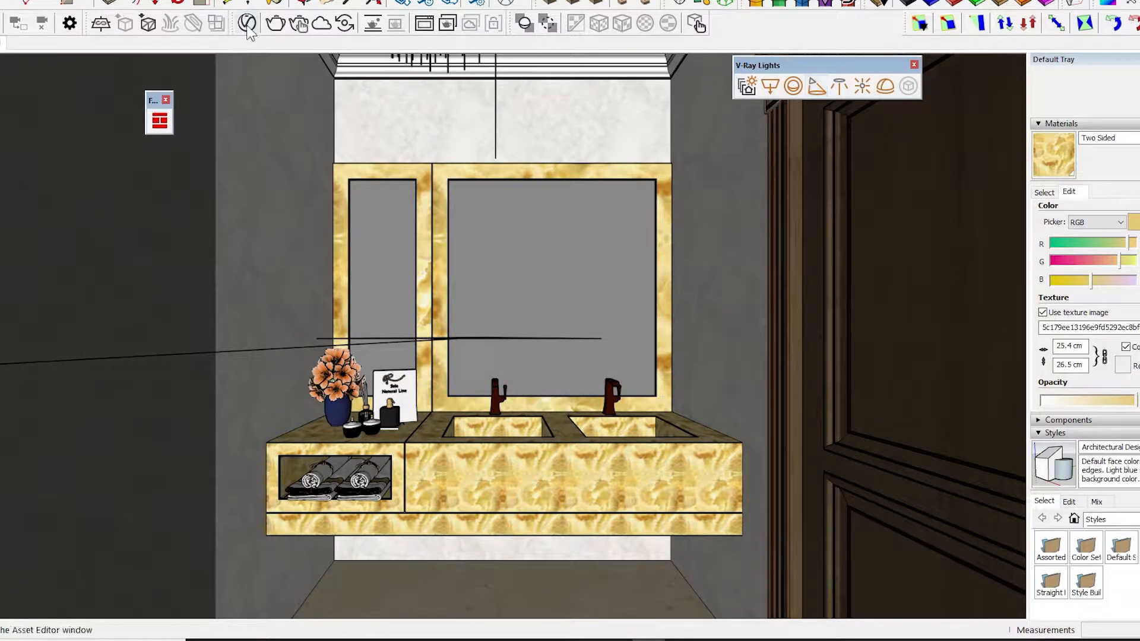
pyautogui.moveTo(235, 23)
pyautogui.mouseDown()
pyautogui.moveTo(415, 130)
pyautogui.moveTo(848, 137)
pyautogui.mouseUp()
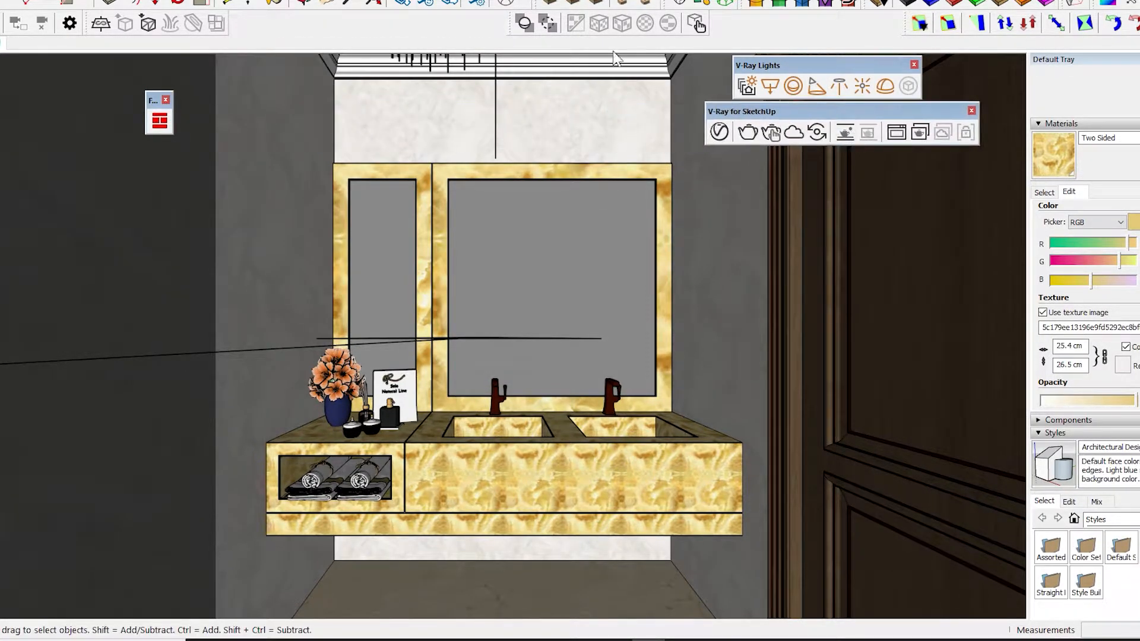
pyautogui.moveTo(515, 31)
pyautogui.mouseDown()
pyautogui.moveTo(514, 156)
pyautogui.moveTo(722, 157)
pyautogui.mouseUp()
pyautogui.moveTo(89, 24); pyautogui.dragTo(765, 204)
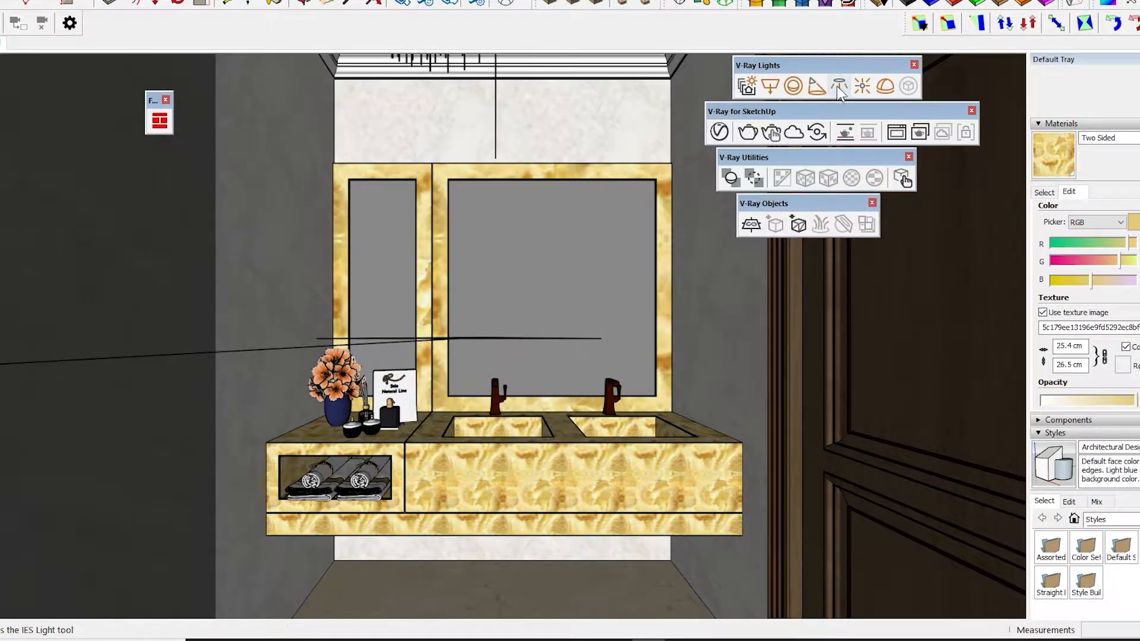
# Step: Hide the V-Ray Lights toolbar
pyautogui.rightClick(839, 98)
pyautogui.scroll(-3, 916, 445)
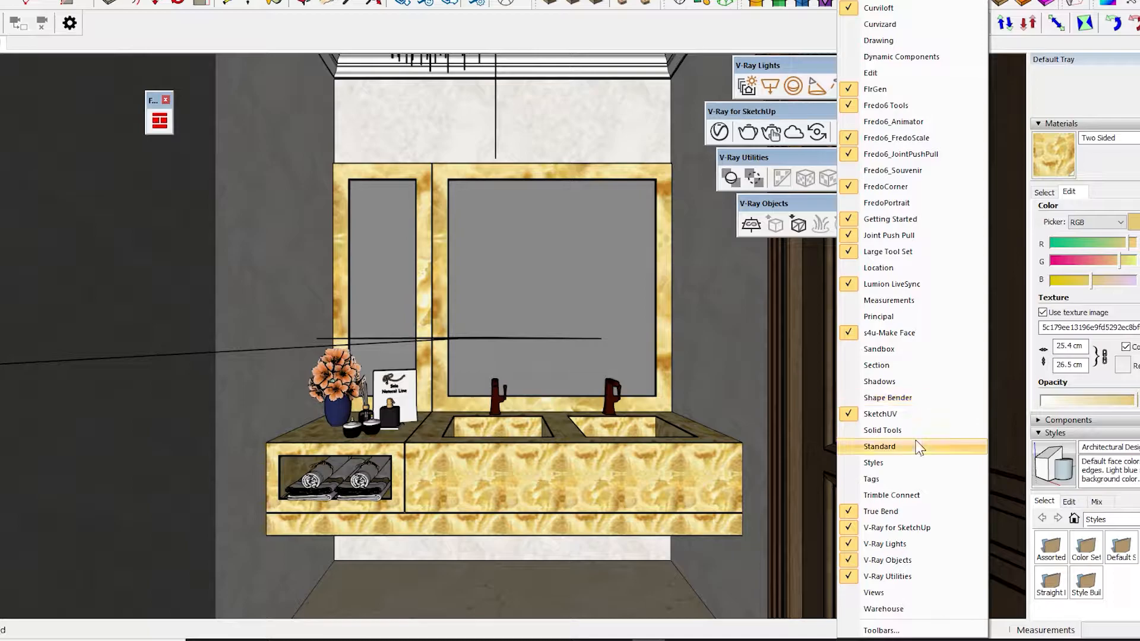
pyautogui.click(855, 544)
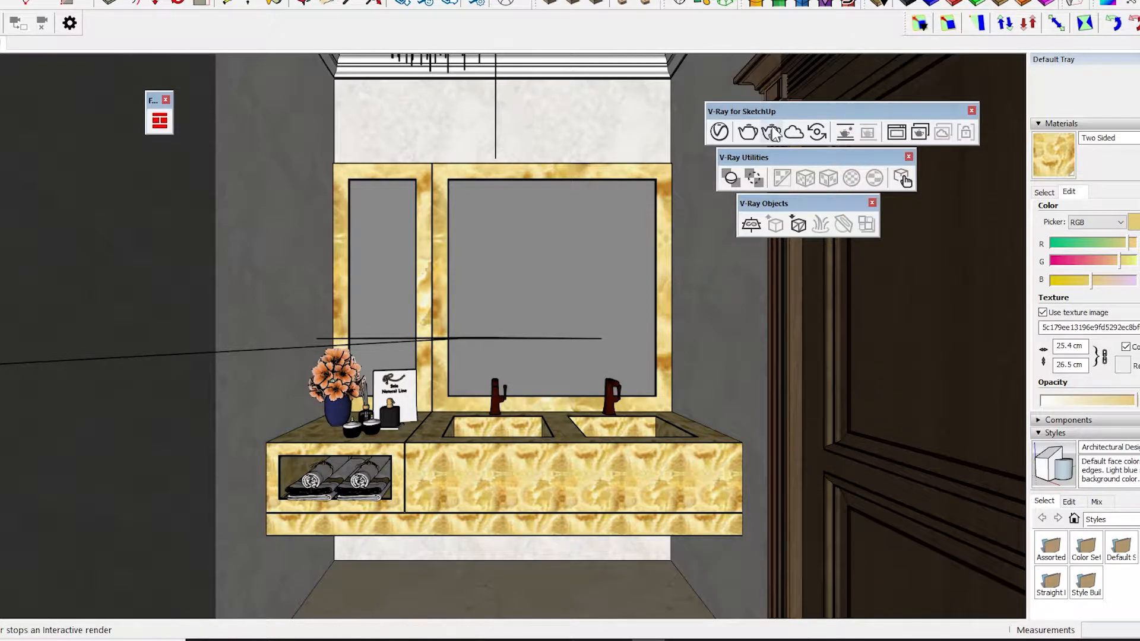
# Step: Show the V-Ray Lights toolbar again
pyautogui.rightClick(797, 134)
pyautogui.scroll(-3, 839, 480)
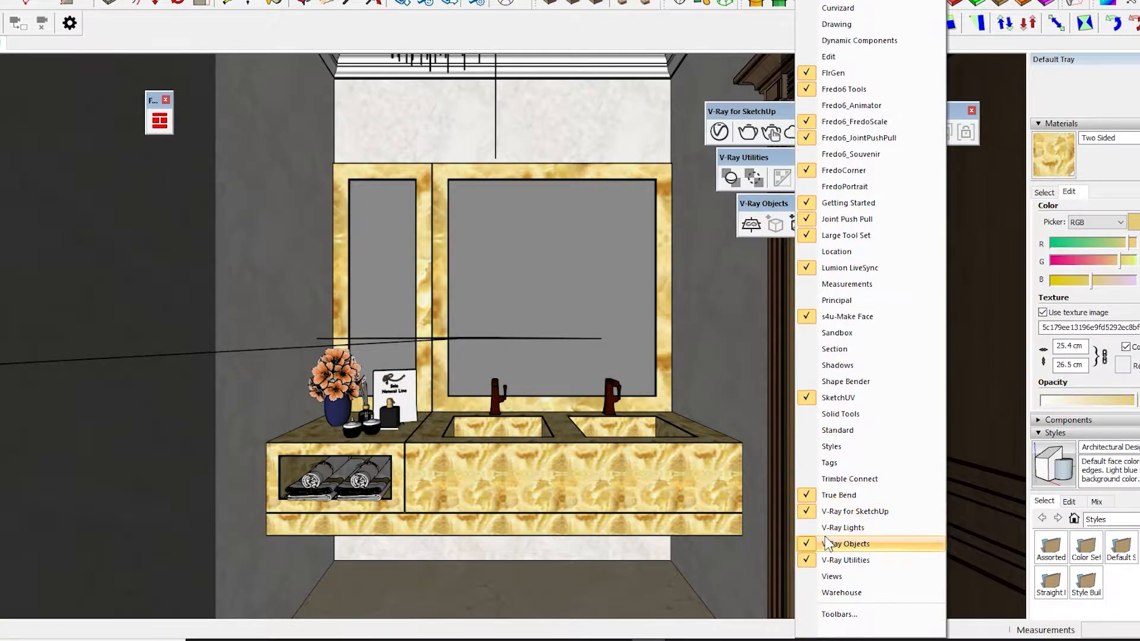
pyautogui.click(828, 534)
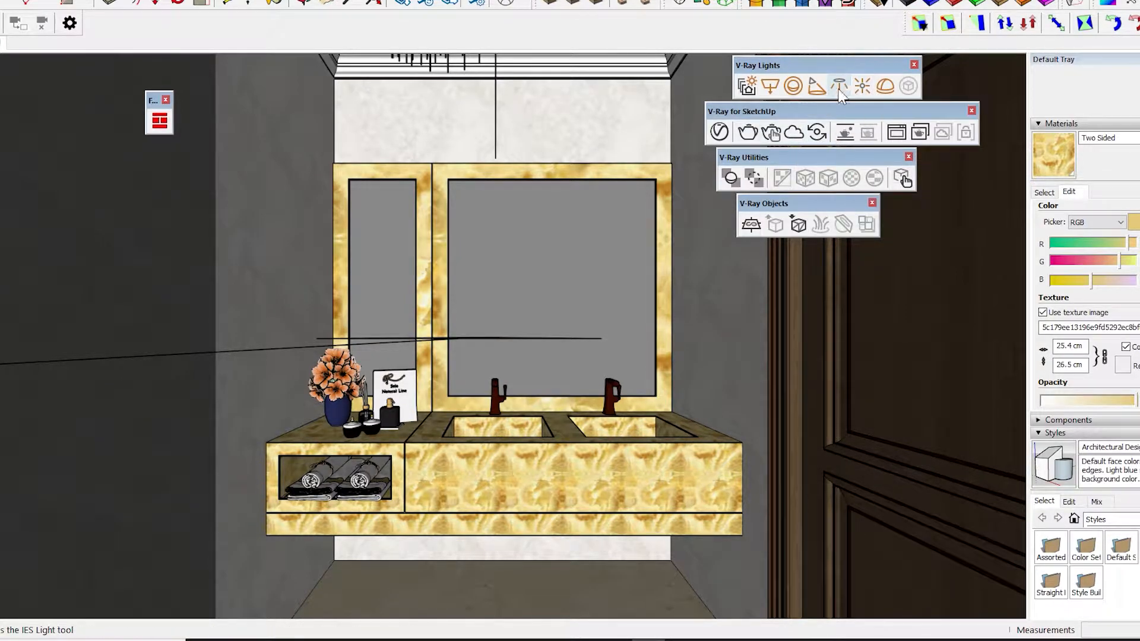
pyautogui.click(793, 87)
pyautogui.scroll(3, 415, 534)
pyautogui.moveTo(417, 503); pyautogui.dragTo(473, 215, button='middle')
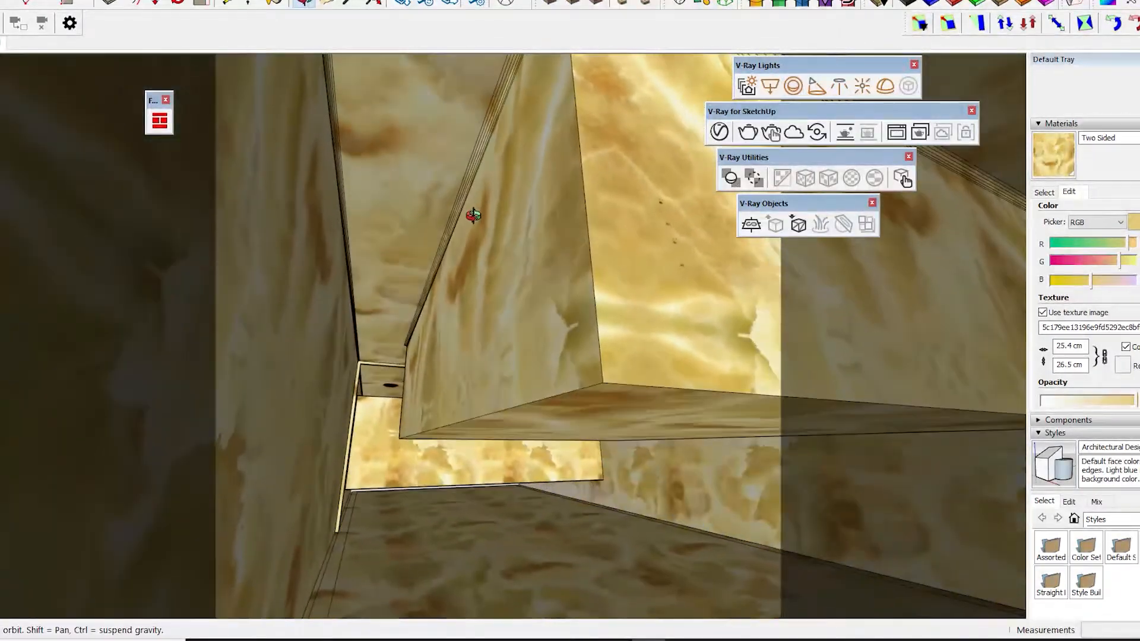
pyautogui.click(518, 514)
pyautogui.click(525, 522)
pyautogui.press('space')
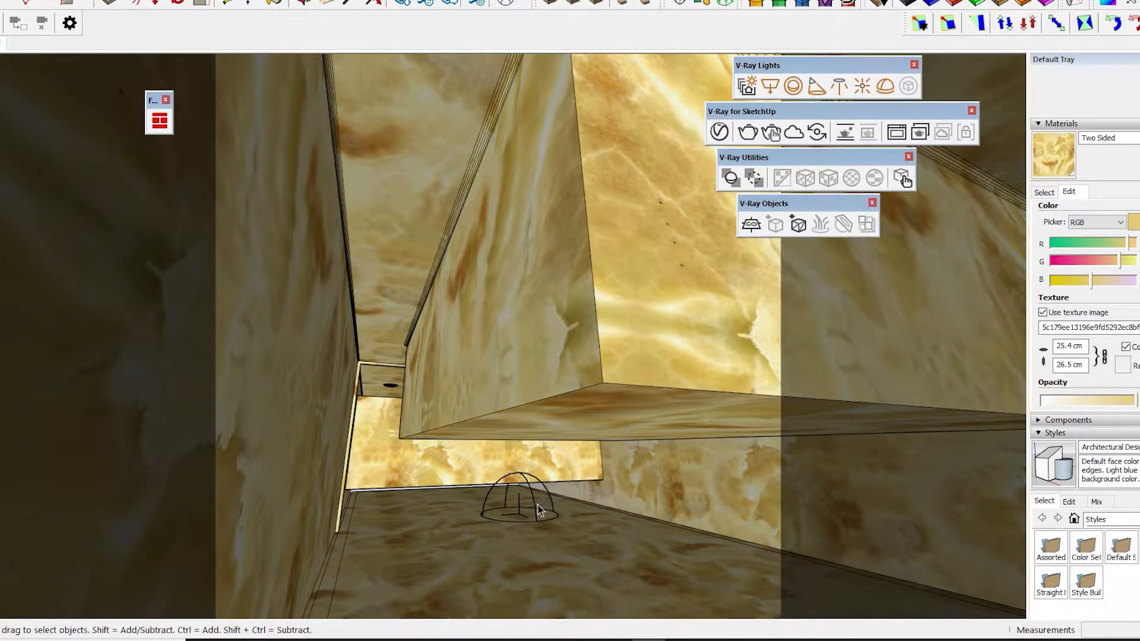
pyautogui.click(538, 509)
pyautogui.press('m')
pyautogui.click(771, 506)
pyautogui.click(775, 490)
pyautogui.press('space')
pyautogui.press('Delete')
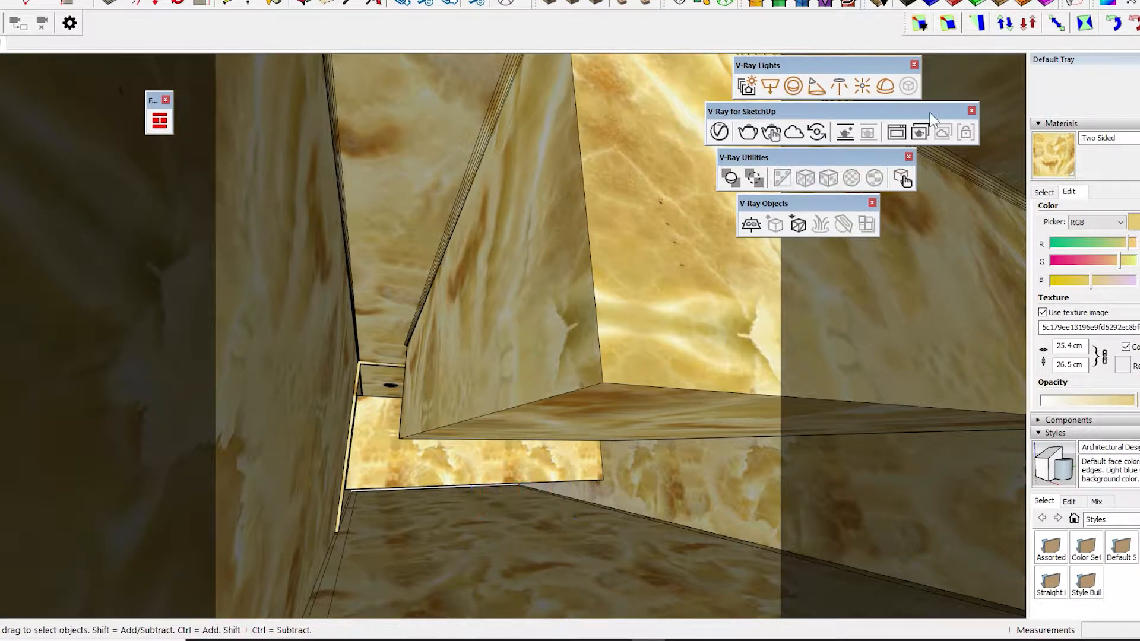
# Step: Place a small V-Ray sphere light inside the hollow onyx vanity, move it off the base and scale it down
pyautogui.click(793, 86)
pyautogui.click(490, 514)
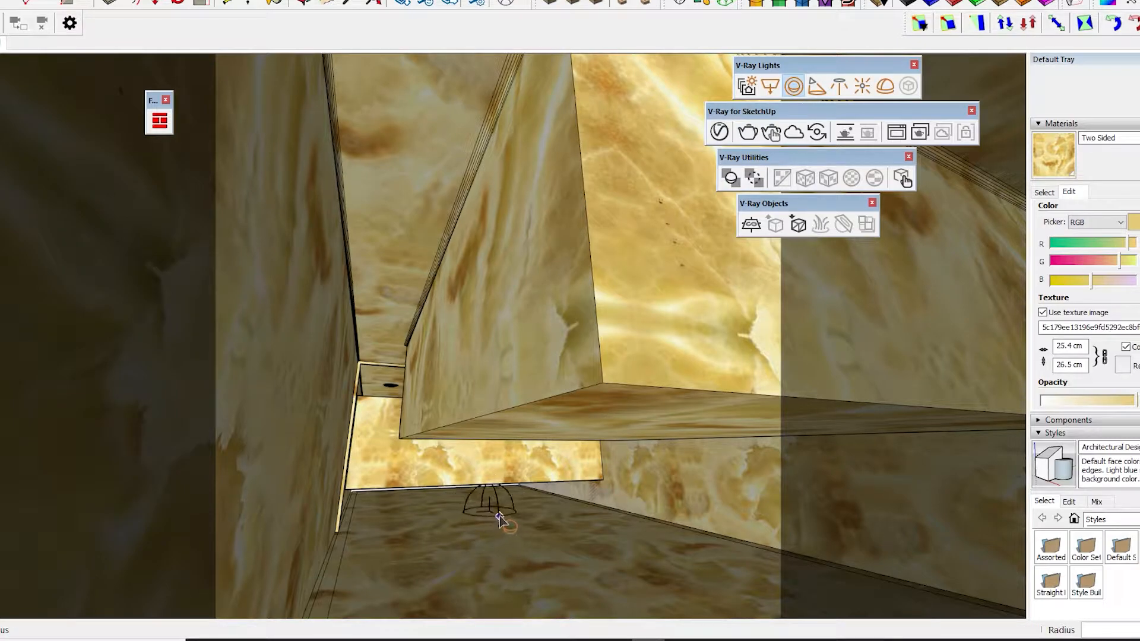
pyautogui.click(499, 518)
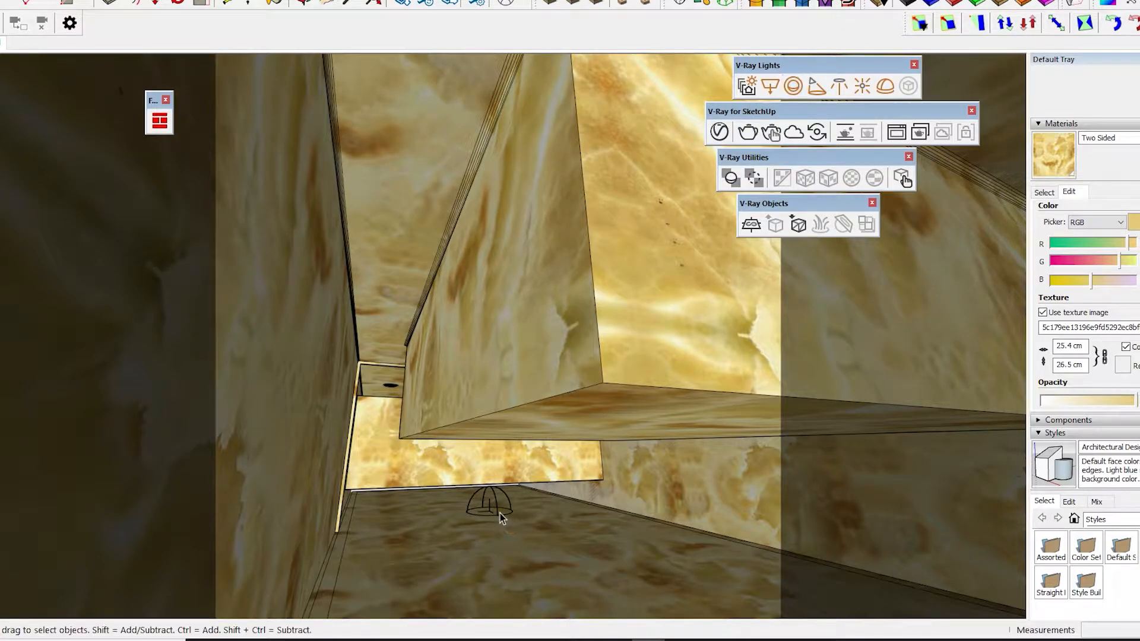
pyautogui.click(490, 501)
pyautogui.press('m')
pyautogui.click(748, 506)
pyautogui.press('s')
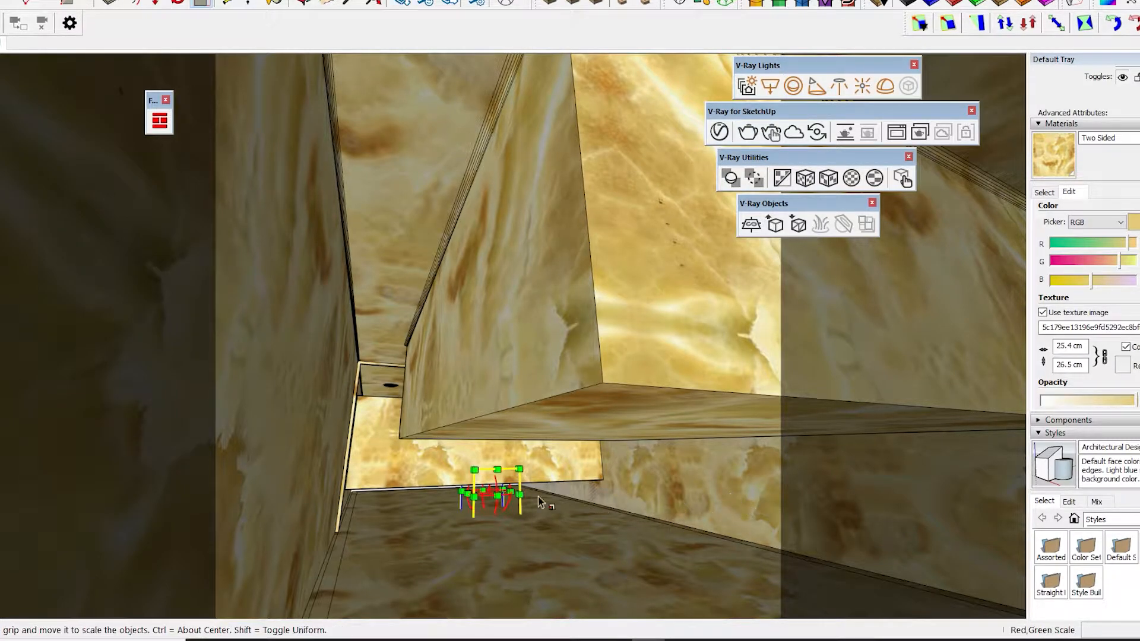
pyautogui.moveTo(521, 469); pyautogui.dragTo(504, 483)
# Step: Reposition the sphere light inside the vanity cavity, ending near the cabinet's left end
pyautogui.press('m')
pyautogui.click(607, 505)
pyautogui.click(745, 504)
pyautogui.click(665, 511)
pyautogui.click(588, 522)
pyautogui.click(558, 532)
pyautogui.click(650, 573)
pyautogui.click(729, 521)
pyautogui.click(735, 506)
pyautogui.press('s')
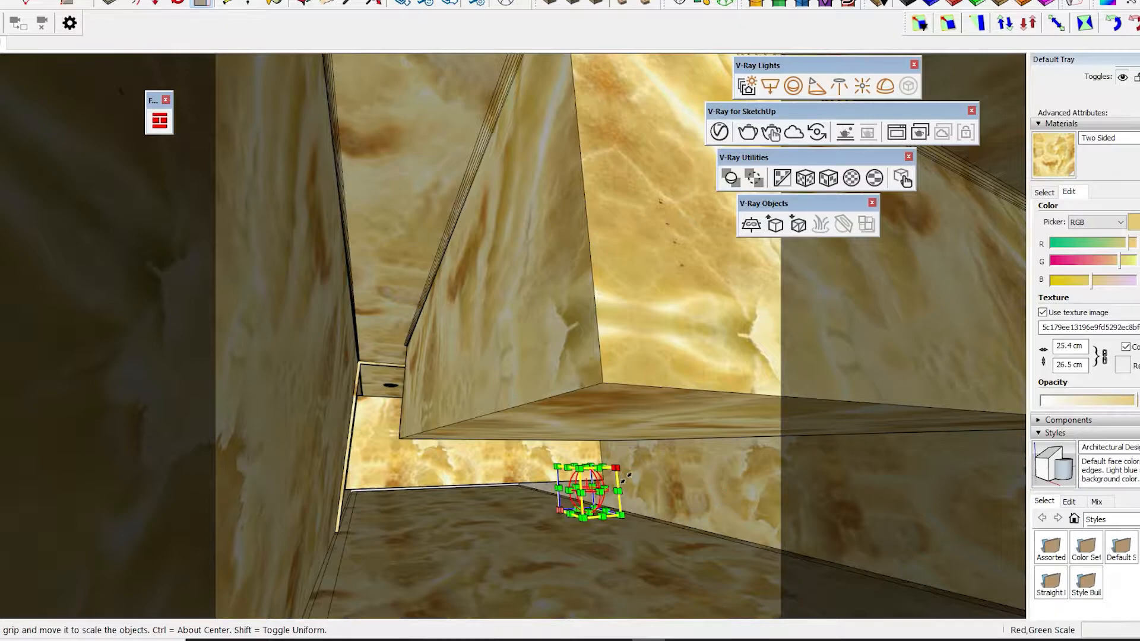
pyautogui.moveTo(629, 493)
pyautogui.mouseDown(button='middle')
pyautogui.moveTo(658, 483)
pyautogui.moveTo(586, 476)
pyautogui.moveTo(615, 487)
pyautogui.mouseUp(button='middle')
pyautogui.press('m')
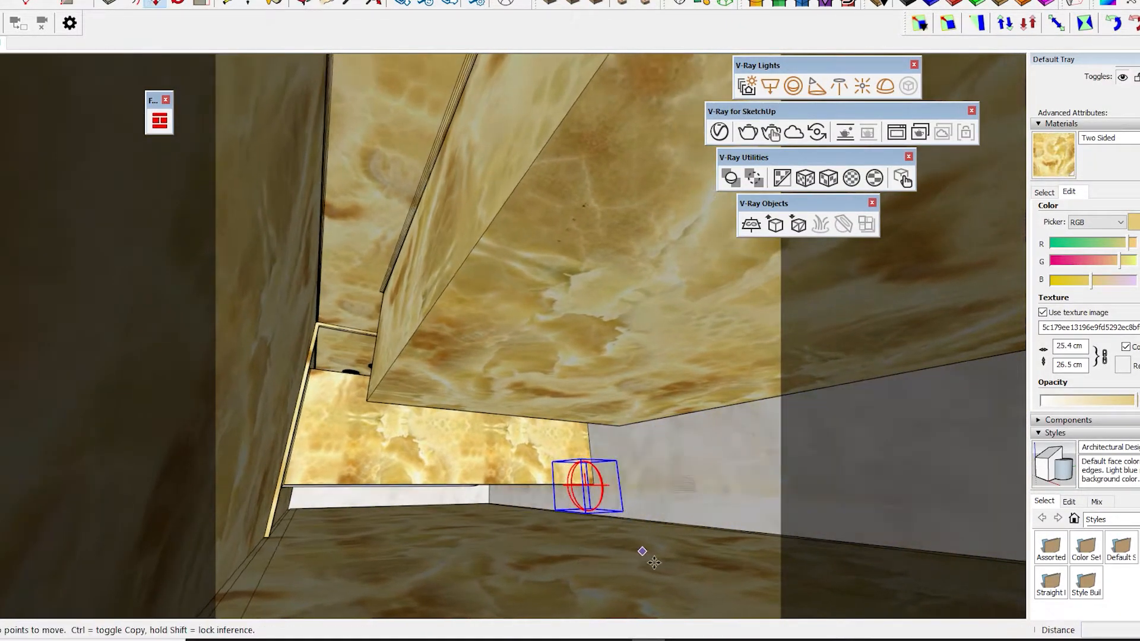
pyautogui.click(644, 553)
pyautogui.click(397, 552)
# Step: Copy the sphere light about 110 cm along the vanity and divide the copy distance with /3 into evenly spaced lights
pyautogui.moveTo(410, 540); pyautogui.dragTo(477, 483, button='middle')
pyautogui.scroll(-10, 476, 481)
pyautogui.moveTo(432, 422); pyautogui.dragTo(511, 542, button='middle')
pyautogui.scroll(-3, 507, 478)
pyautogui.scroll(2, 492, 506)
pyautogui.press('ctrl')
pyautogui.click(456, 482)
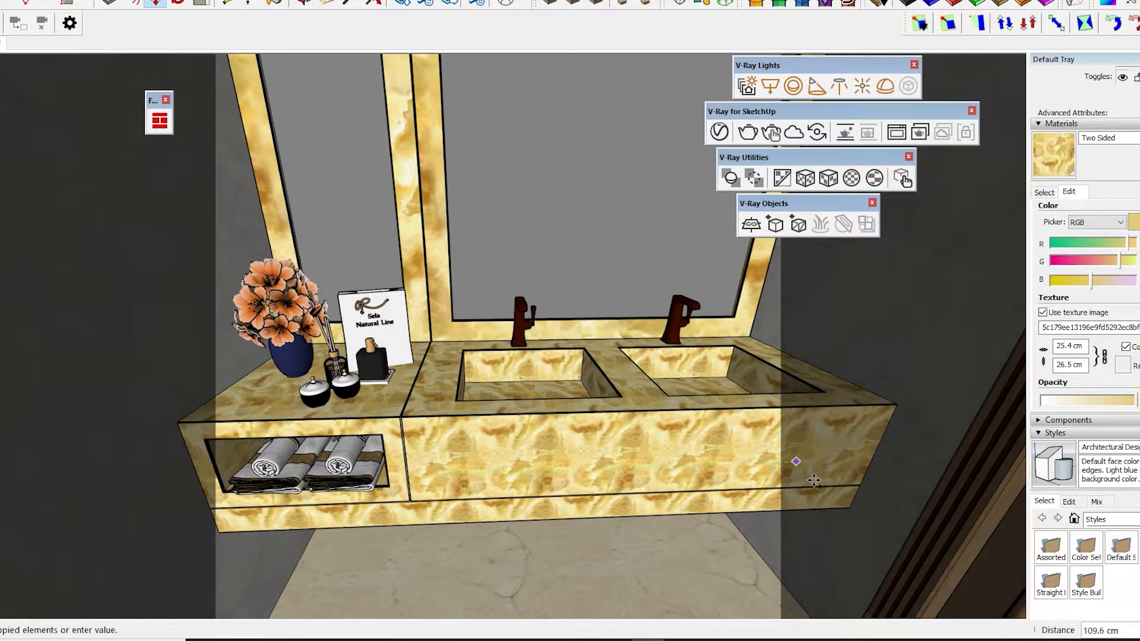
pyautogui.click(799, 478)
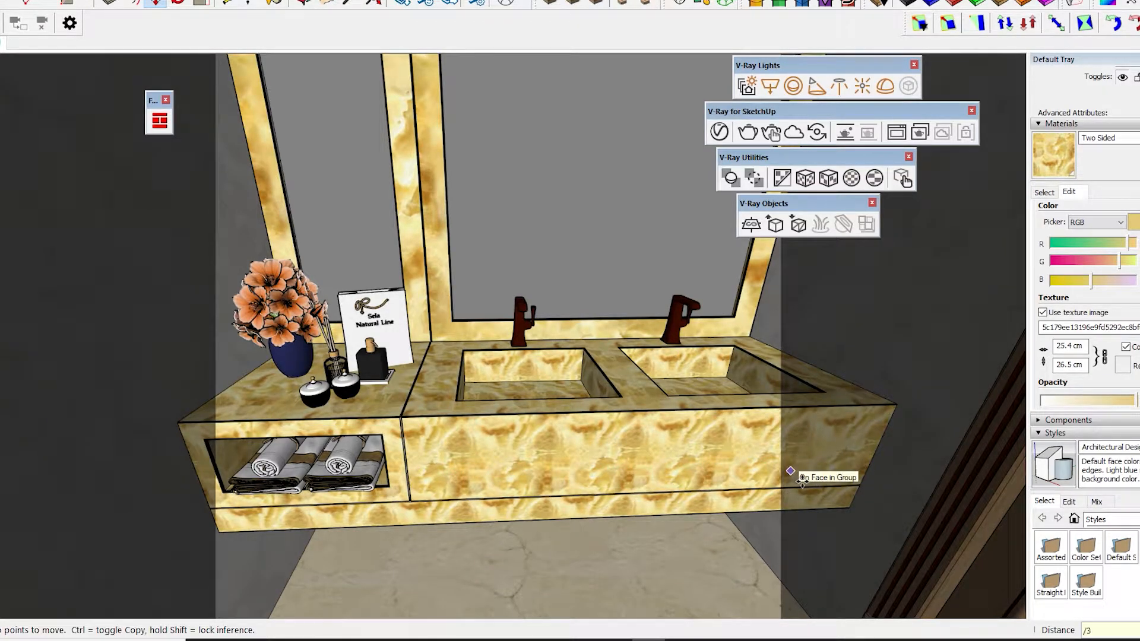
pyautogui.press('Return')
pyautogui.moveTo(600, 462); pyautogui.dragTo(515, 395, button='middle')
pyautogui.scroll(-3, 515, 395)
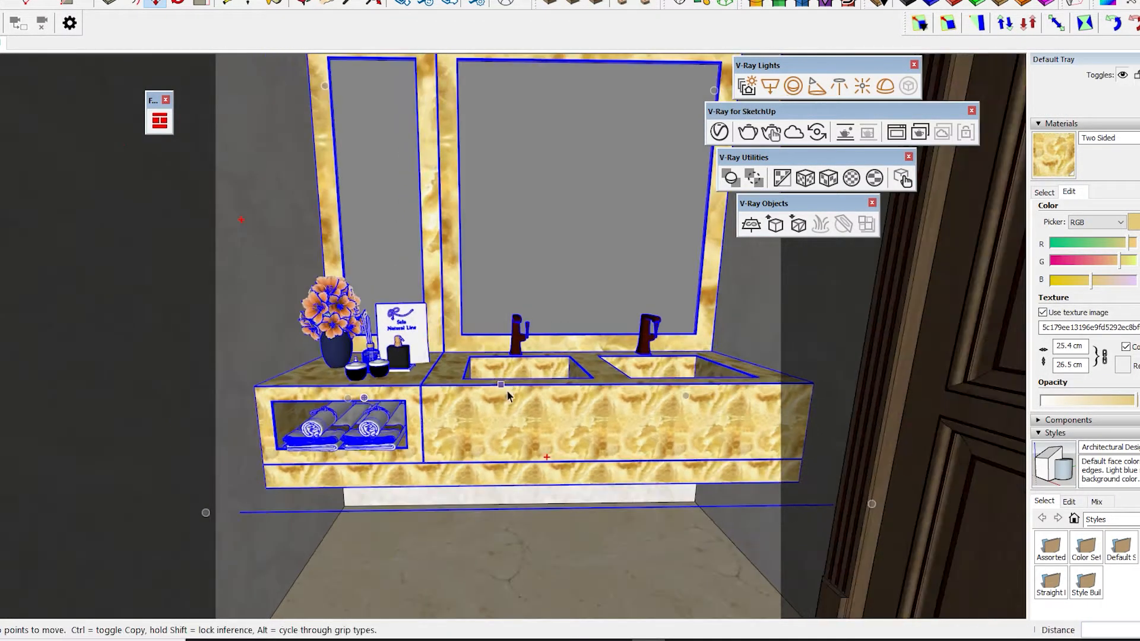
pyautogui.scroll(-3, 514, 395)
pyautogui.press('space')
# Step: Give the new sphere light a warm cream color of RGB 0.976, 0.899, 0.712 in the V-Ray asset settings
pyautogui.click(729, 131)
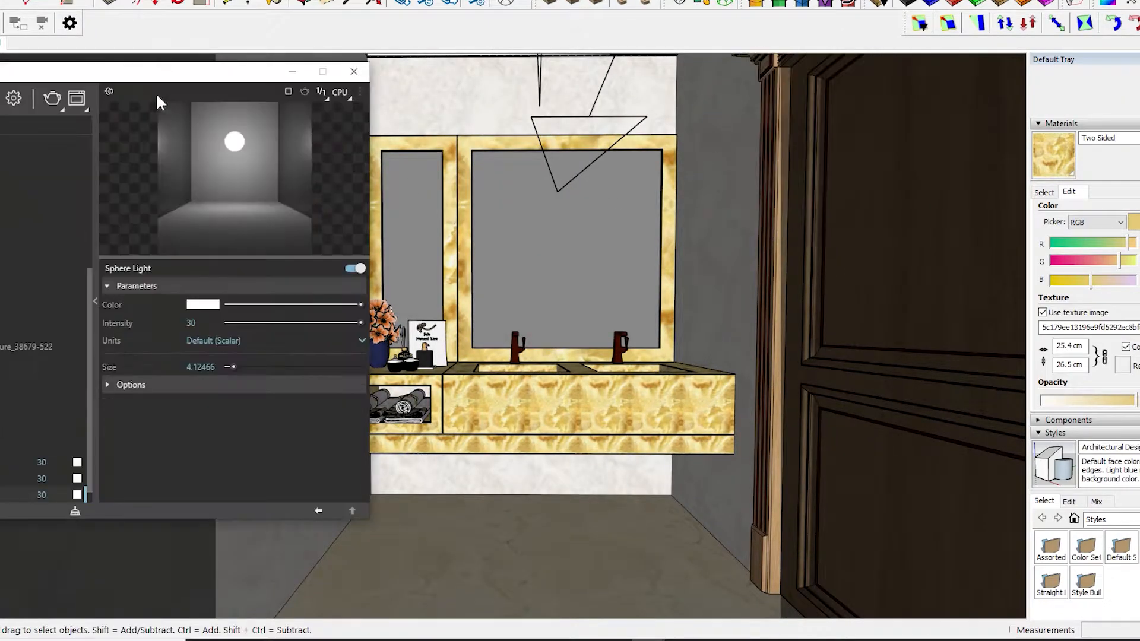
pyautogui.click(291, 373)
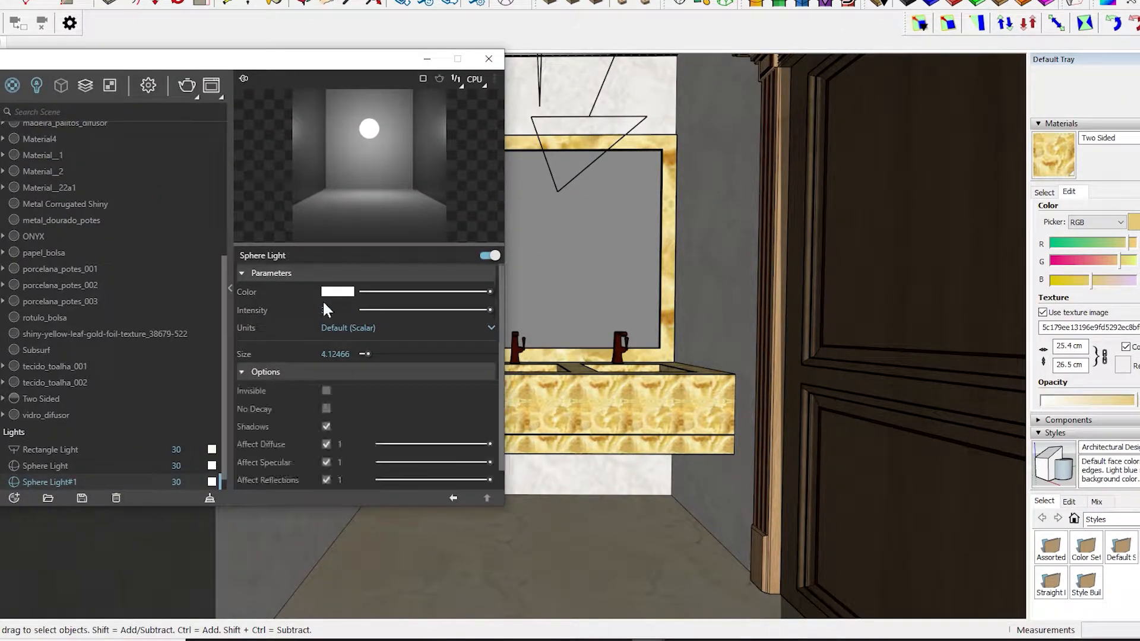
pyautogui.click(335, 292)
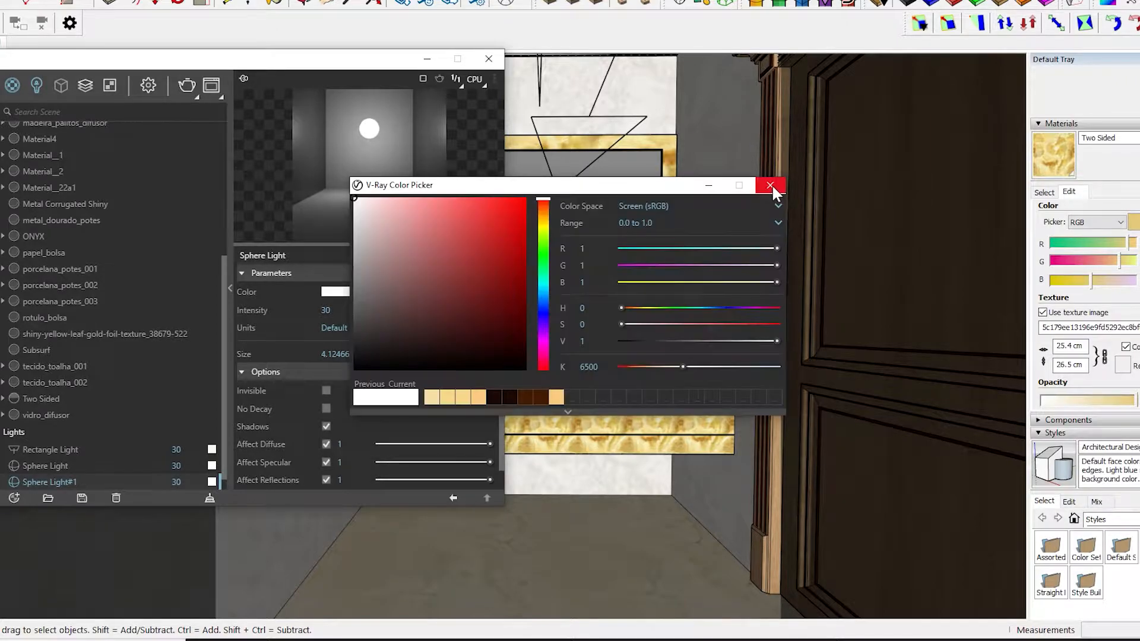
pyautogui.click(431, 396)
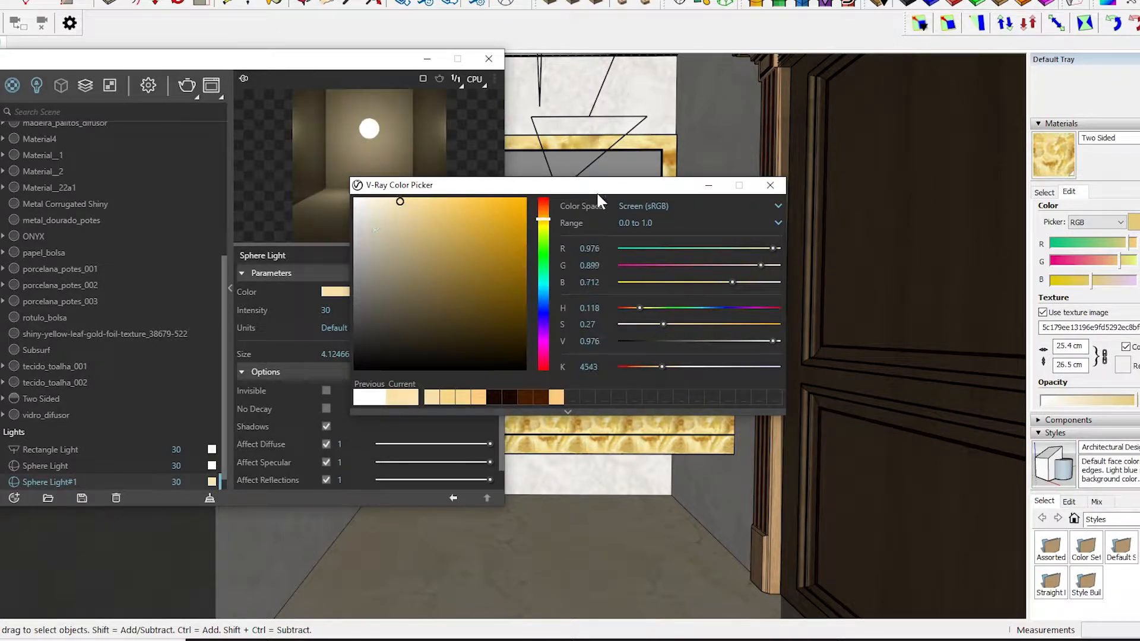
pyautogui.click(770, 186)
# Step: Set the sphere light's units to Radiant power (W) and intensity to 100, make it invisible and turn off Affect Reflections
pyautogui.click(492, 327)
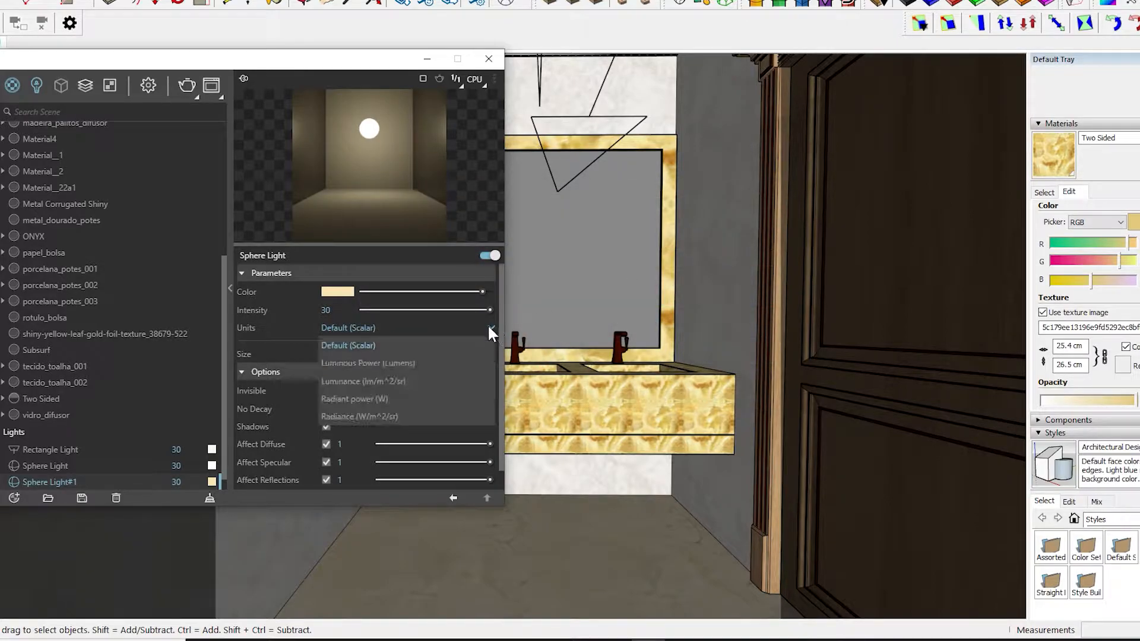
pyautogui.click(409, 358)
pyautogui.click(492, 328)
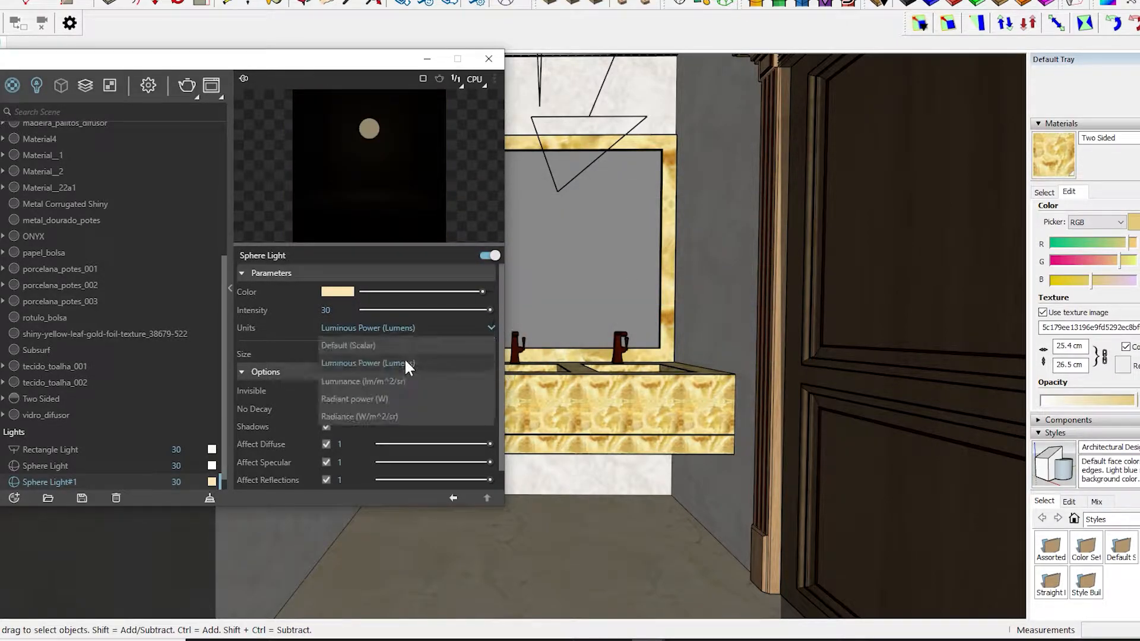
pyautogui.click(382, 396)
pyautogui.write('100')
pyautogui.press('Return')
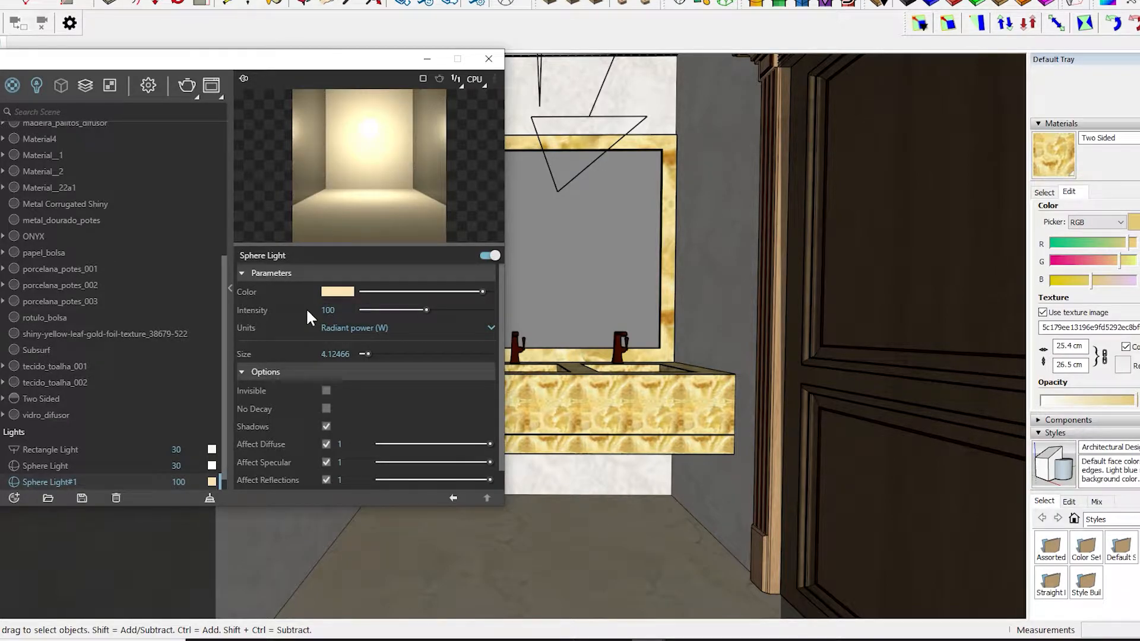
pyautogui.scroll(-1, 374, 402)
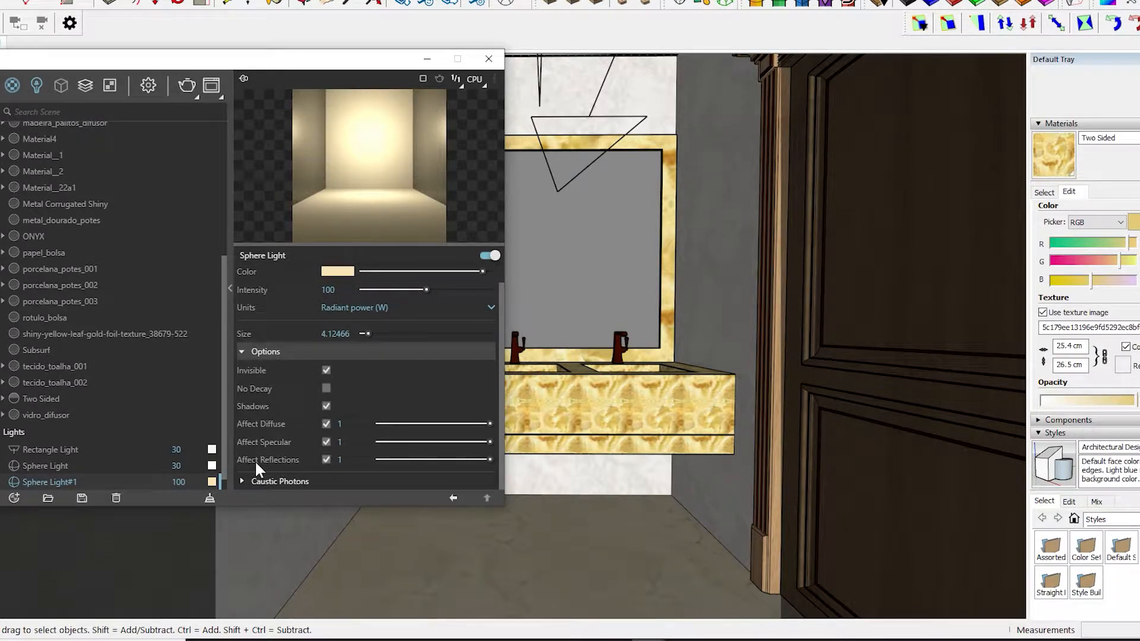
pyautogui.click(489, 59)
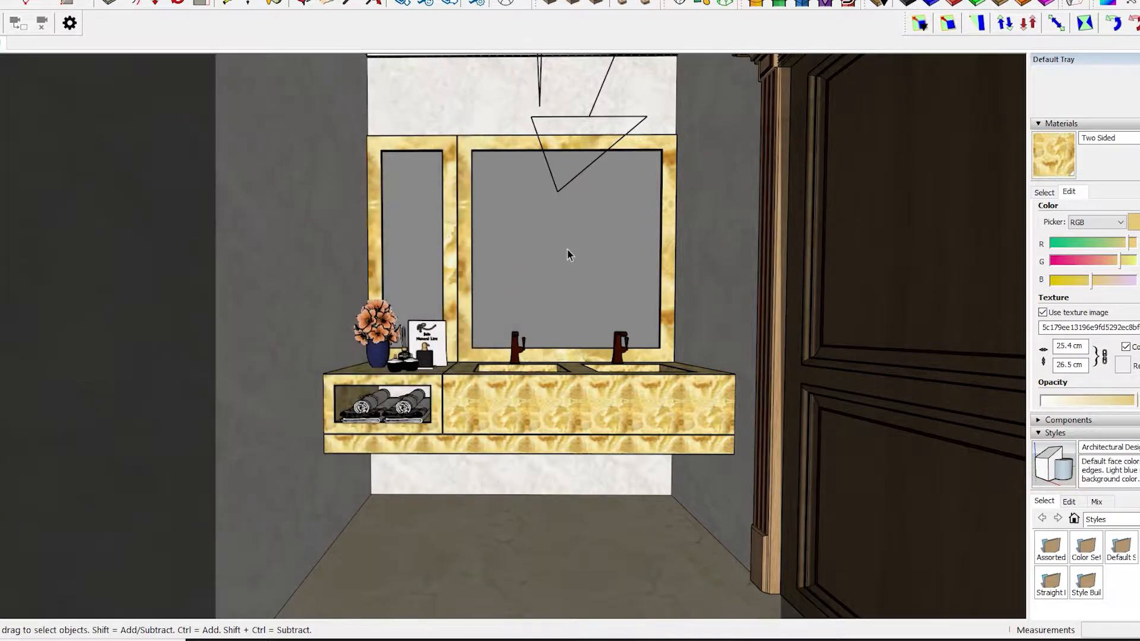
# Step: Reframe the vanity, run a test render to check the onyx glow, and stop it
pyautogui.rightClick(498, 86)
pyautogui.click(523, 186)
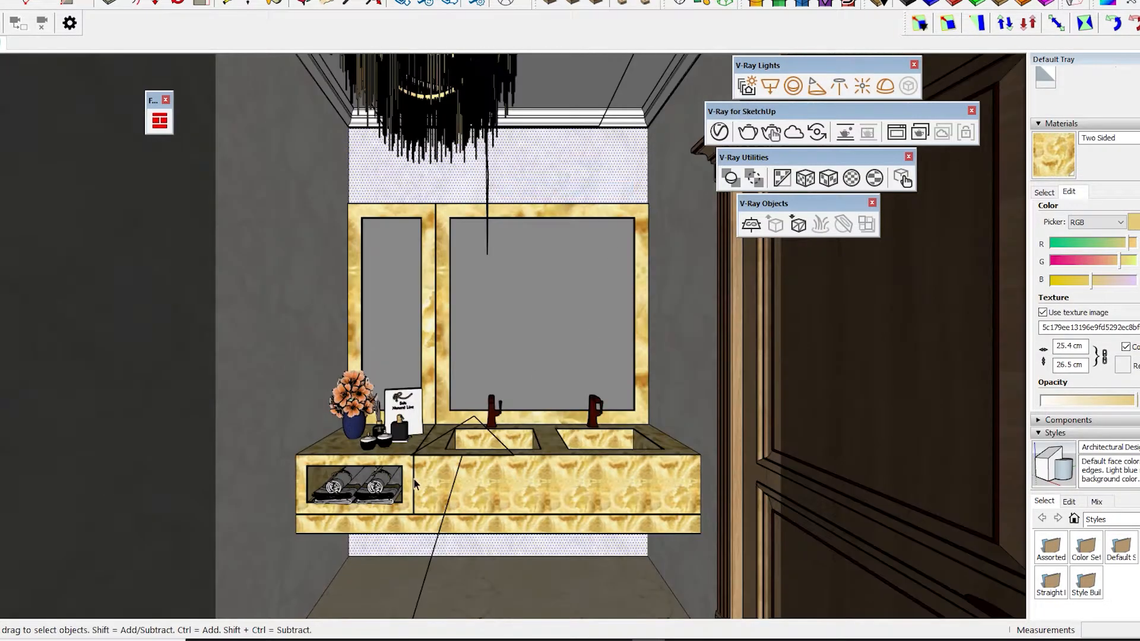
pyautogui.scroll(1, 291, 526)
pyautogui.click(749, 133)
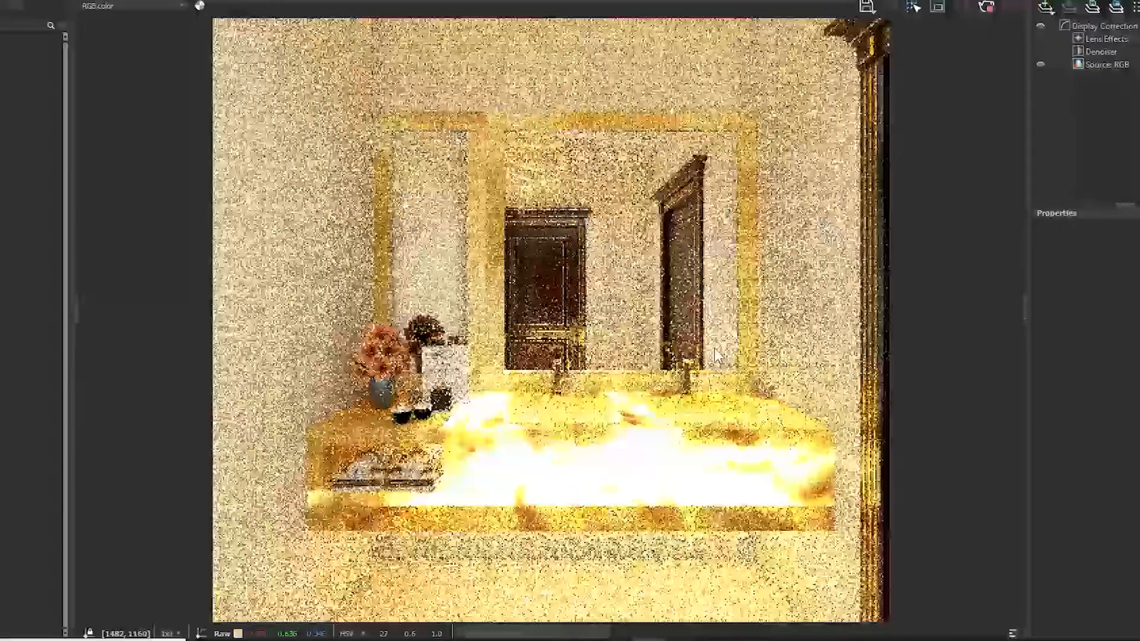
pyautogui.scroll(-2, 490, 300)
pyautogui.scroll(2, 491, 300)
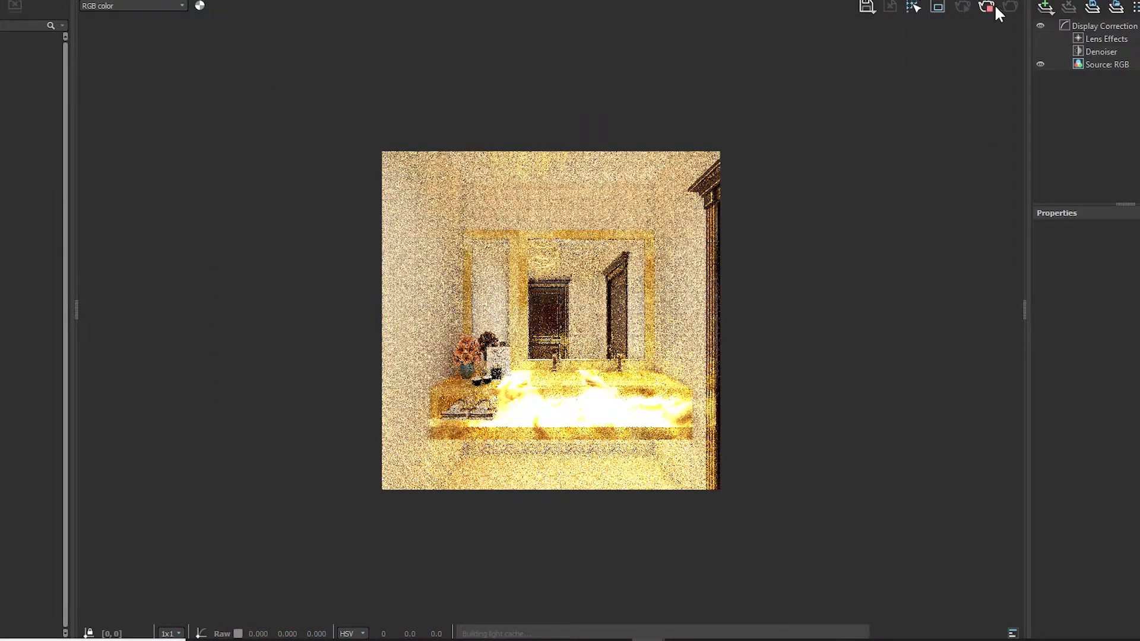
pyautogui.click(987, 8)
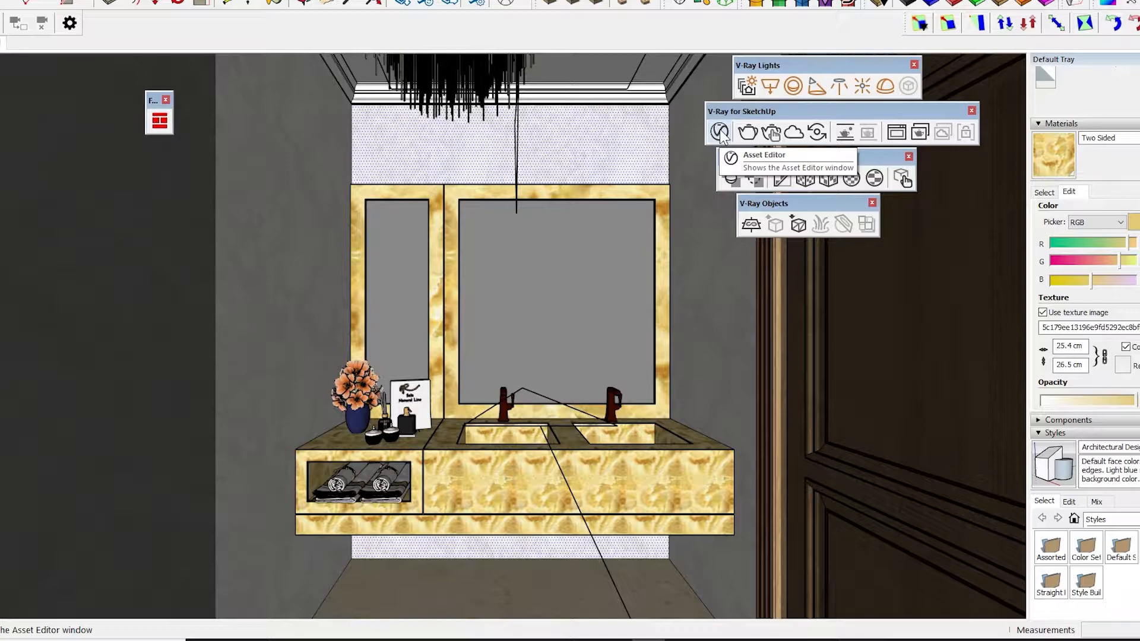
# Step: Set the sphere light's intensity to 10 and move its settings window clear of the V-Ray toolbars
pyautogui.click(719, 132)
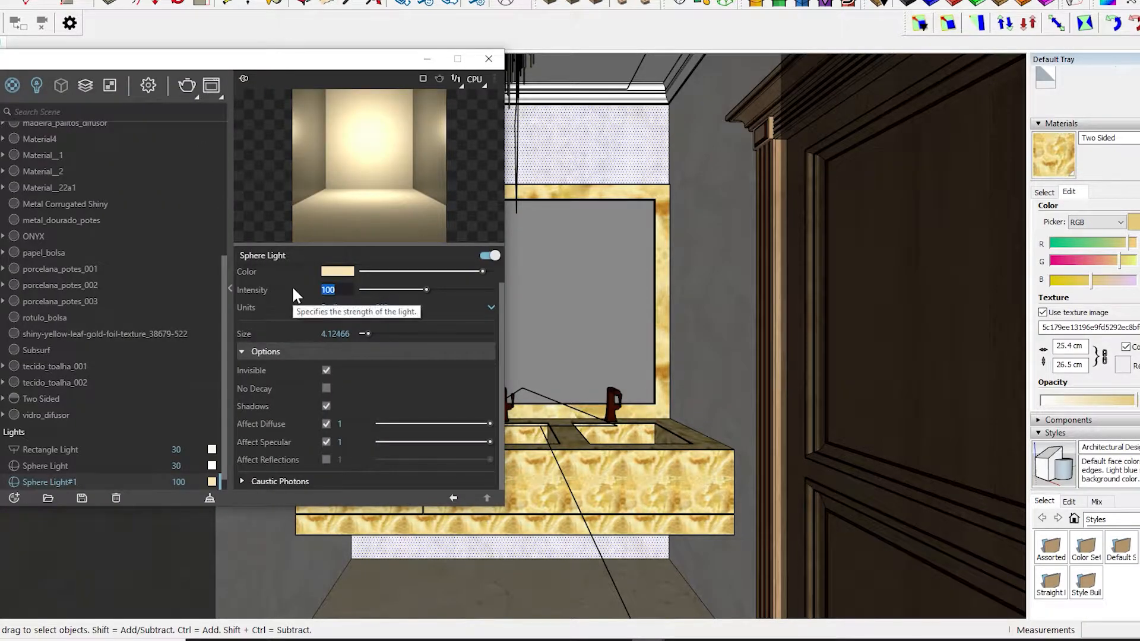
pyautogui.write('10')
pyautogui.press('Return')
pyautogui.moveTo(503, 56); pyautogui.dragTo(464, 201)
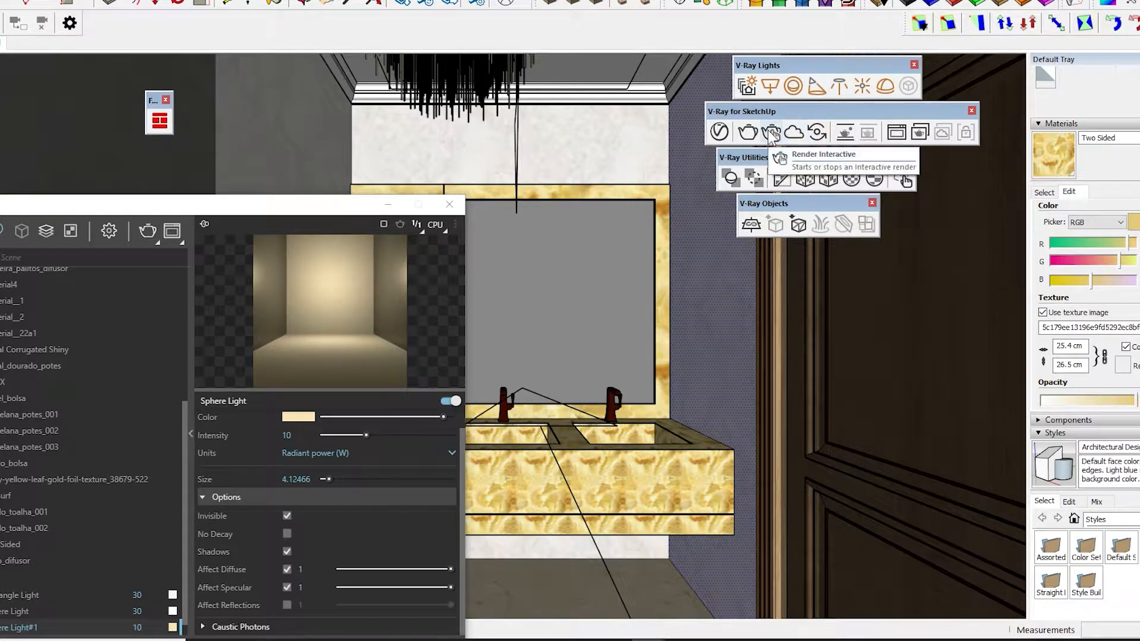
# Step: Start an interactive render, fit the frame buffer beside the light settings, and inspect the backlit onyx vanity up close
pyautogui.click(770, 133)
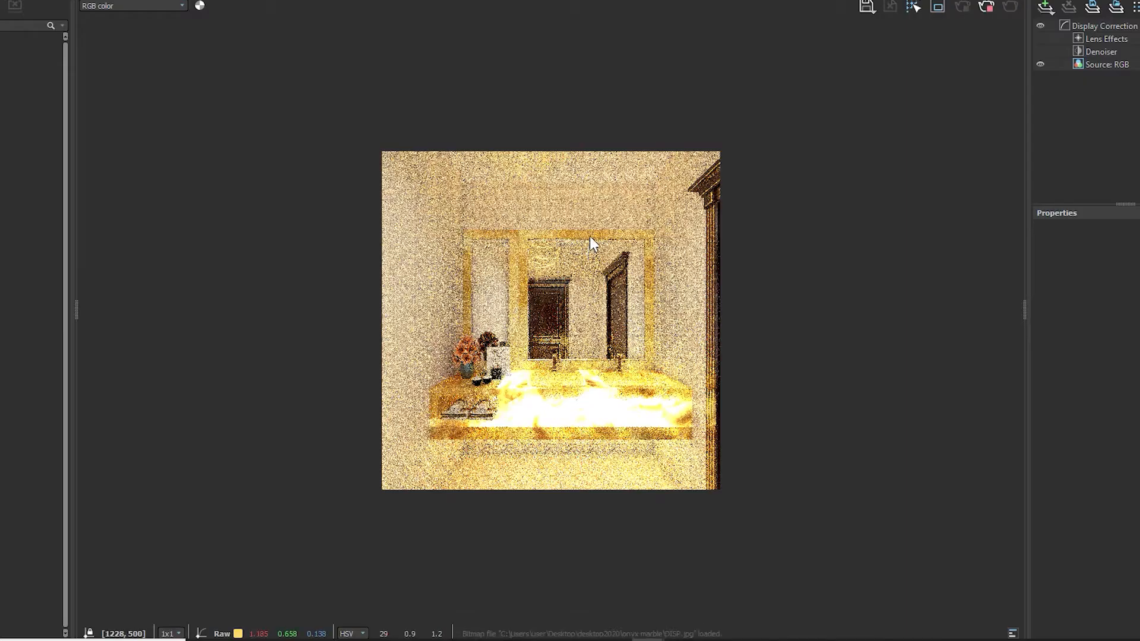
pyautogui.moveTo(1105, 0); pyautogui.dragTo(1049, 20)
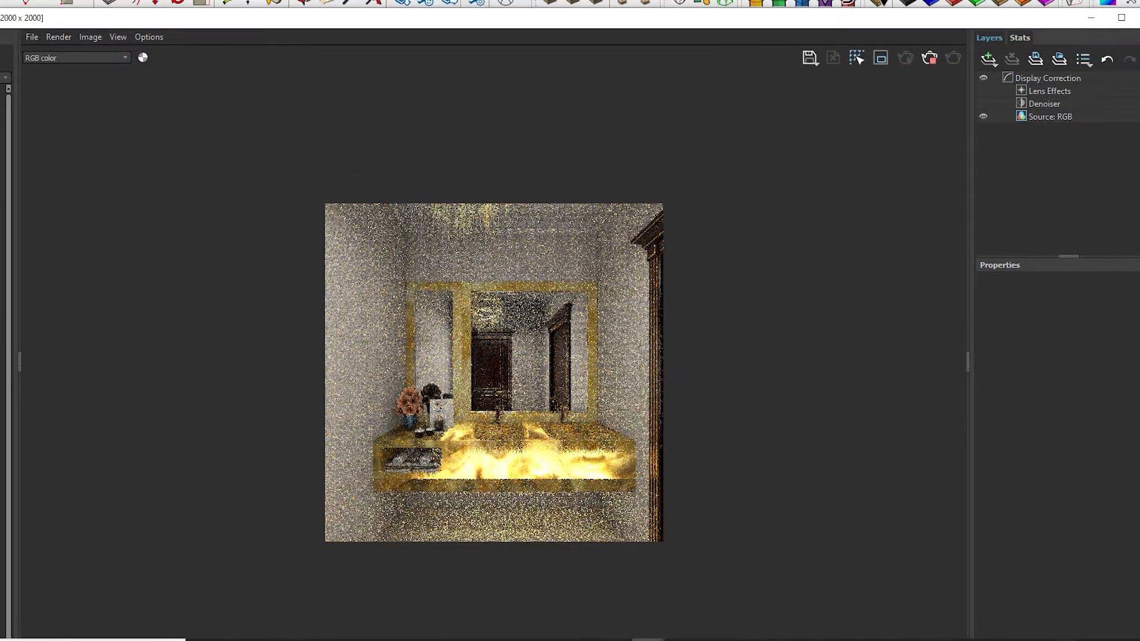
pyautogui.moveTo(1139, 98); pyautogui.dragTo(623, 107)
pyautogui.moveTo(430, 22); pyautogui.dragTo(1042, 55)
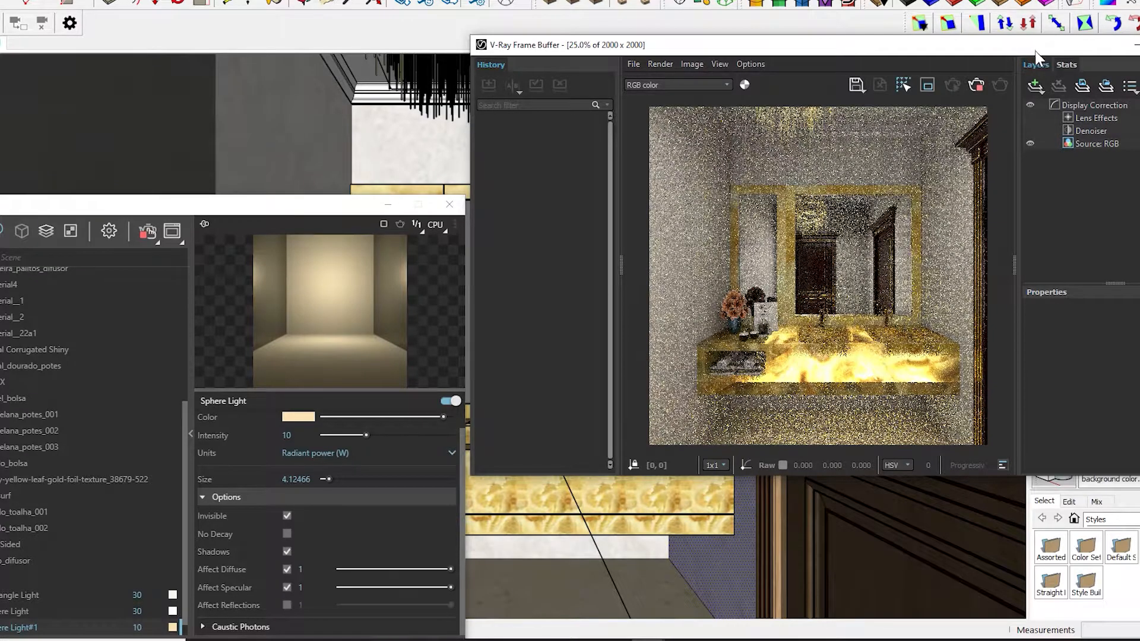
pyautogui.scroll(1, 884, 413)
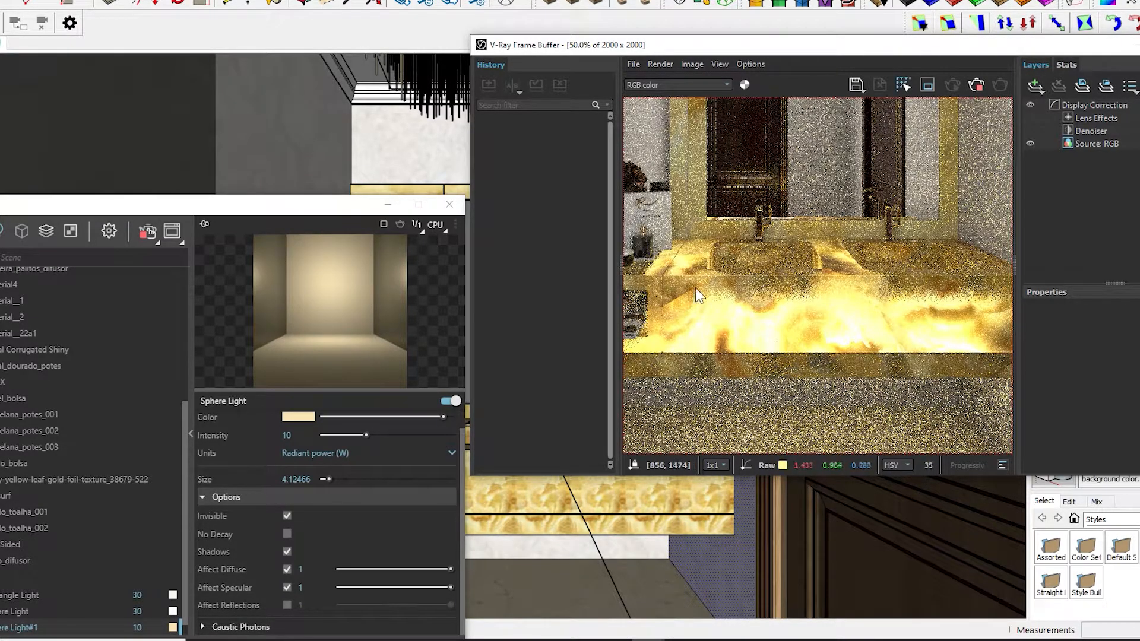
pyautogui.moveTo(704, 301); pyautogui.dragTo(885, 355, button='middle')
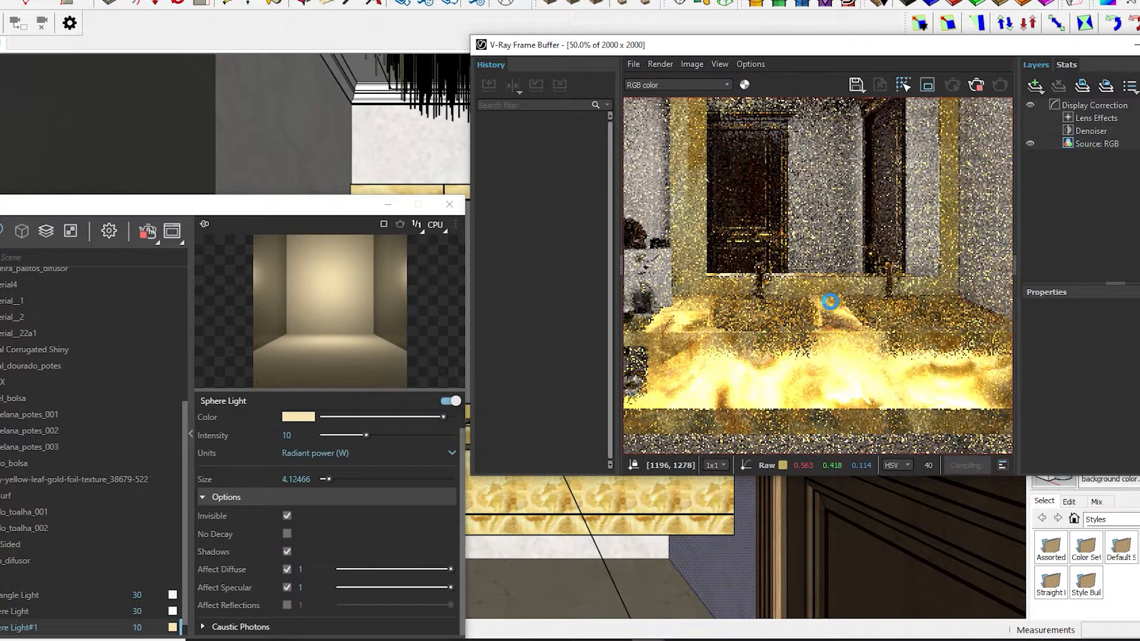
pyautogui.scroll(-1, 830, 301)
pyautogui.scroll(1, 809, 357)
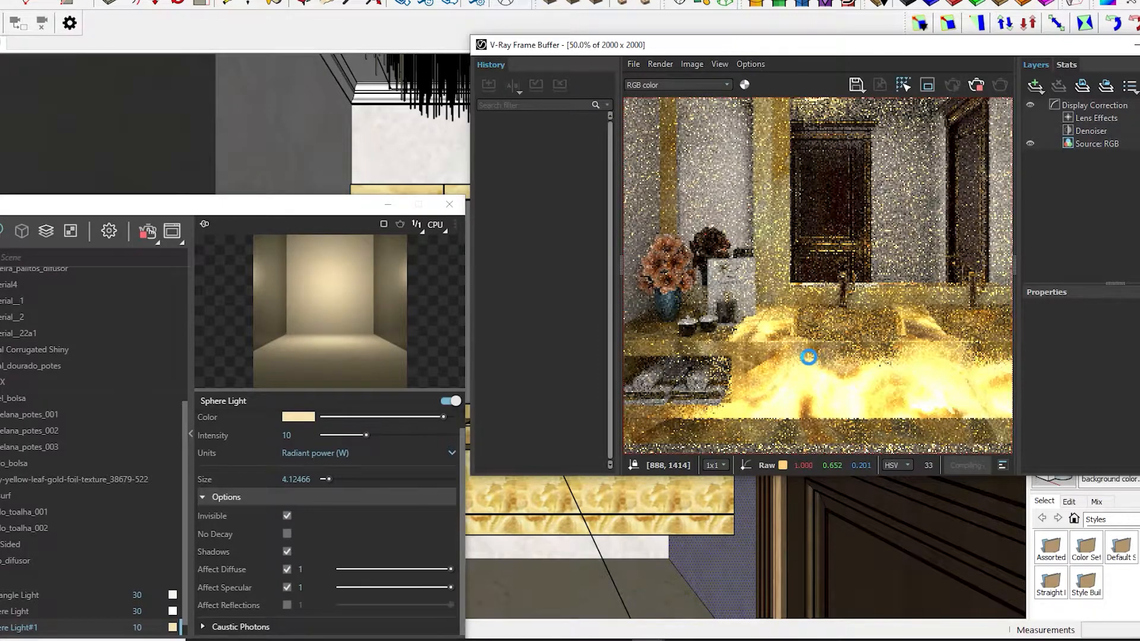
pyautogui.scroll(-1, 795, 344)
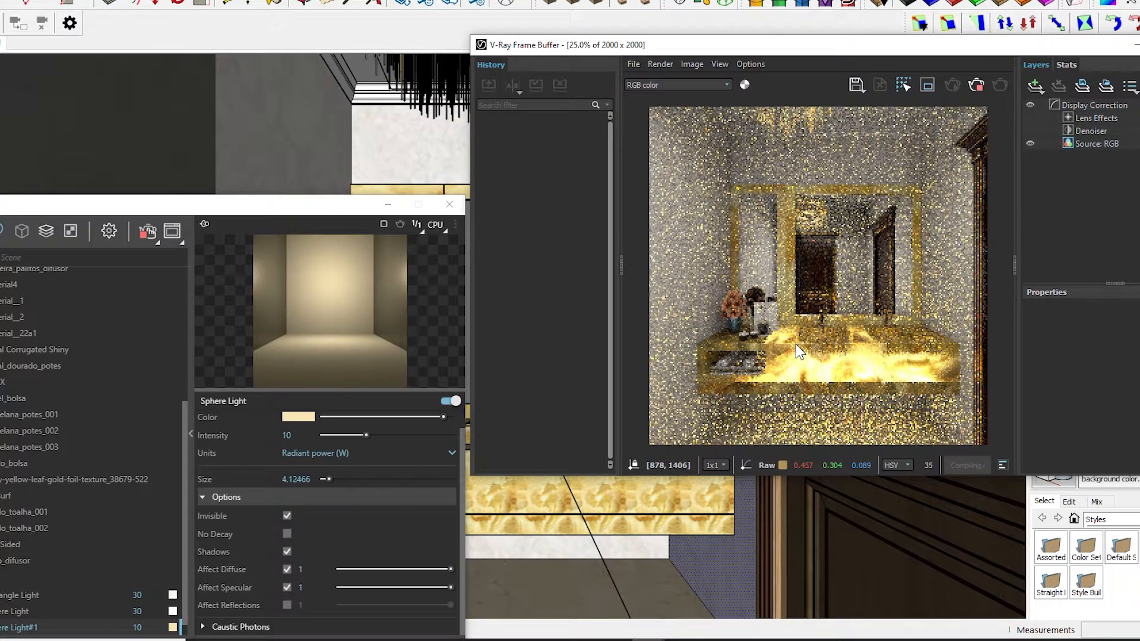
# Step: Examine the backlit onyx along the vanity front and around the towel niche in the interactive render
pyautogui.scroll(1, 900, 386)
pyautogui.scroll(-1, 899, 387)
pyautogui.scroll(1, 927, 358)
pyautogui.scroll(-1, 928, 359)
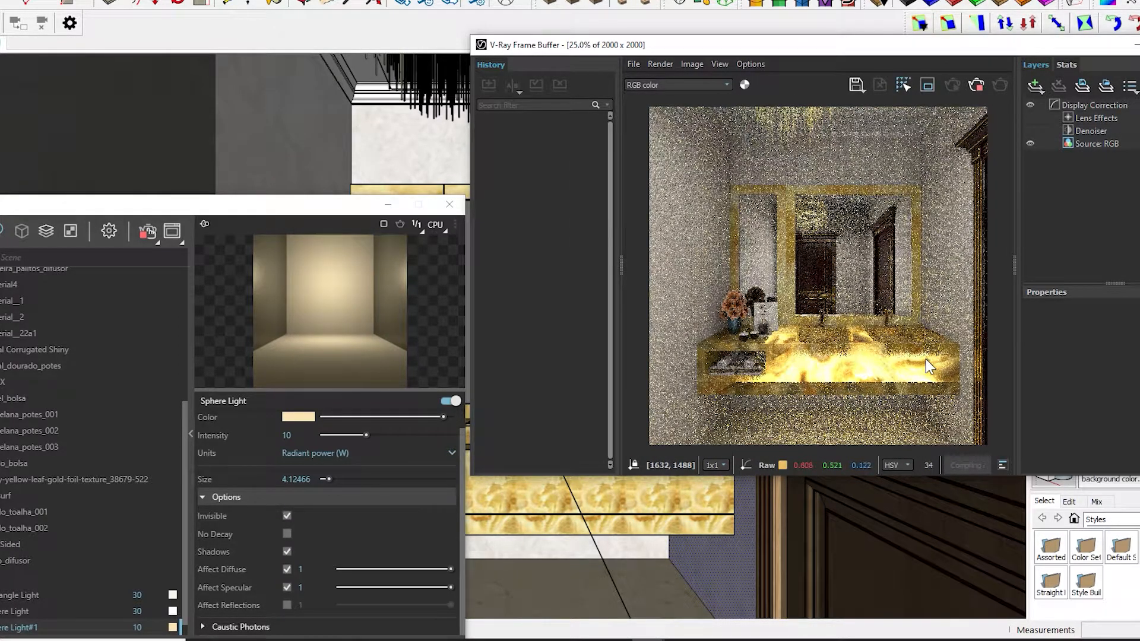
pyautogui.scroll(1, 925, 359)
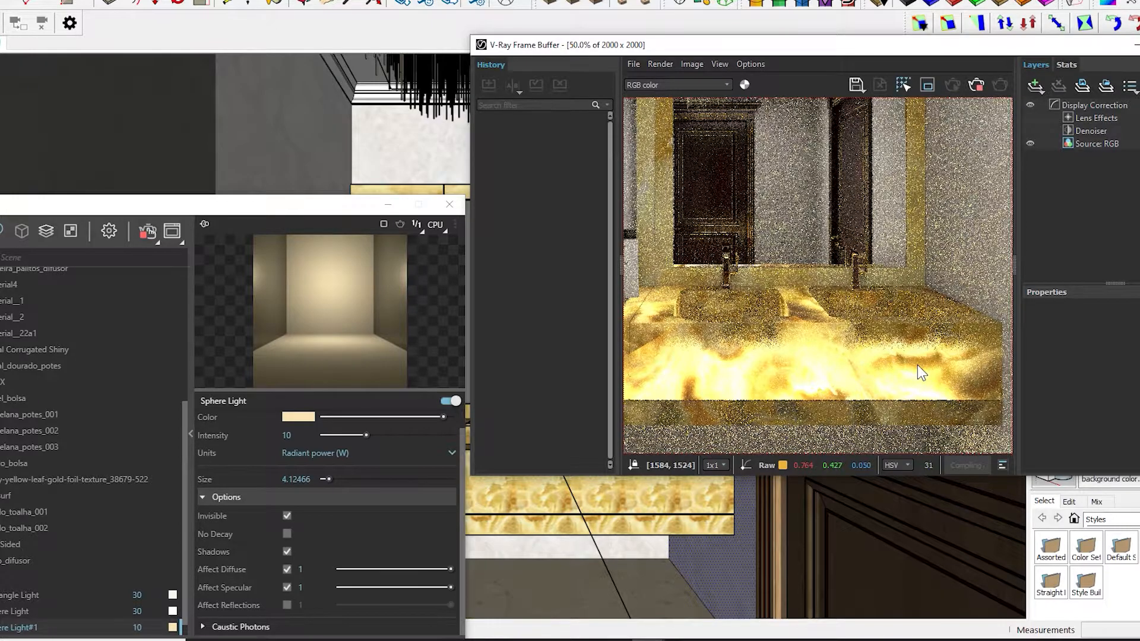
pyautogui.scroll(-1, 916, 365)
pyautogui.scroll(1, 766, 390)
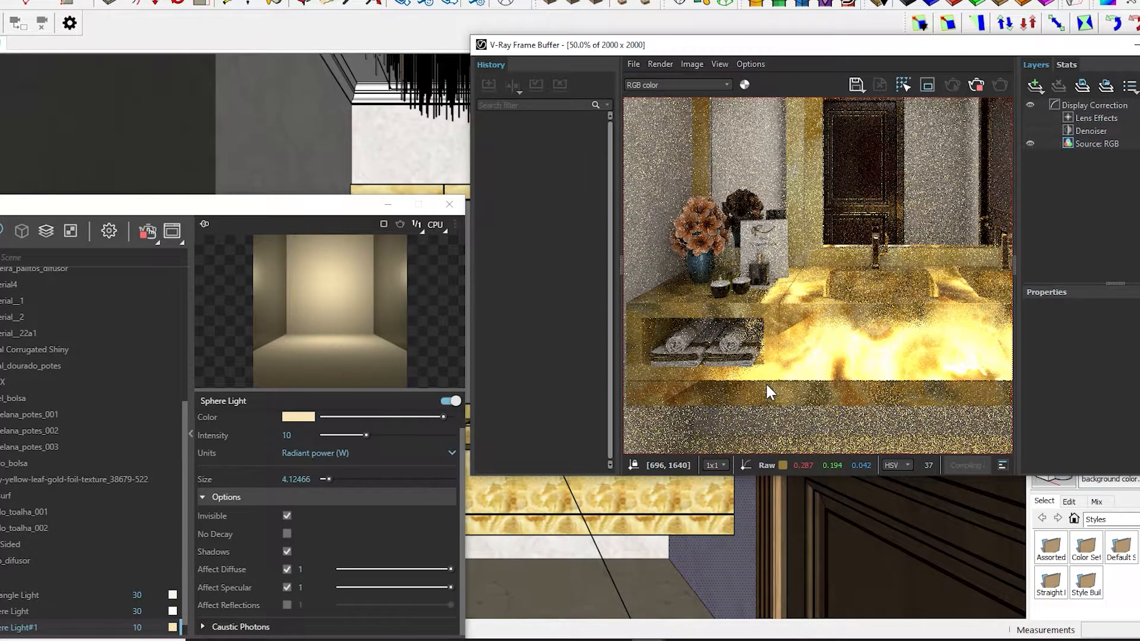
pyautogui.scroll(-1, 765, 384)
# Step: Set the U repeat of the ONYX diffuse bitmap to 0.6, working from the Two Sided material's front material
pyautogui.moveTo(290, 204); pyautogui.dragTo(402, 88)
pyautogui.scroll(-1, 125, 461)
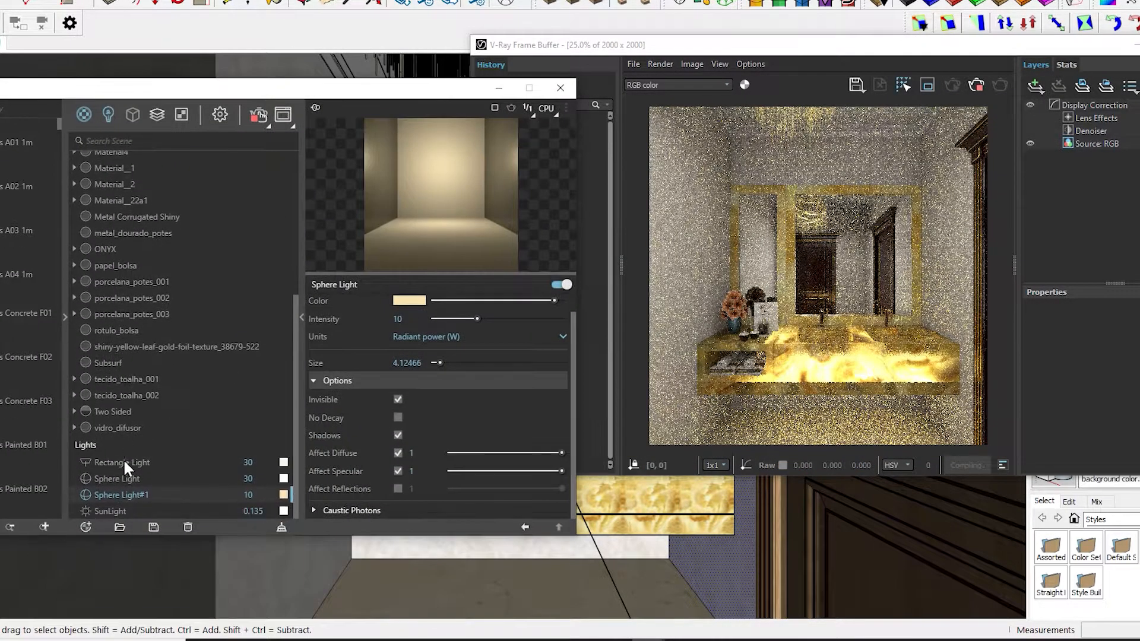
pyautogui.click(108, 114)
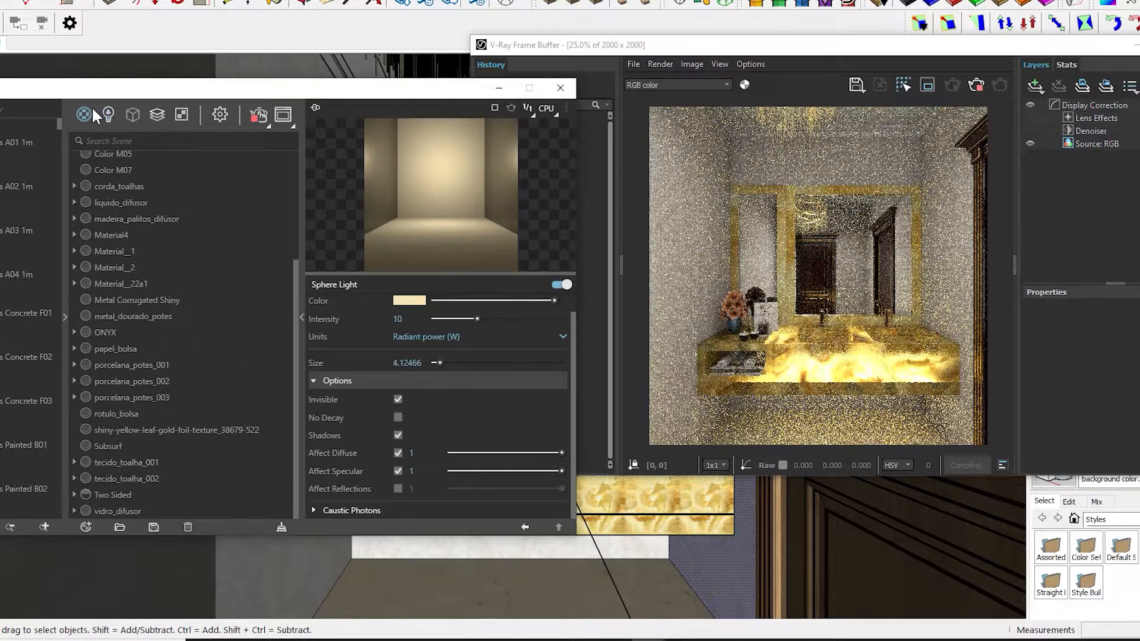
pyautogui.click(112, 495)
pyautogui.click(558, 316)
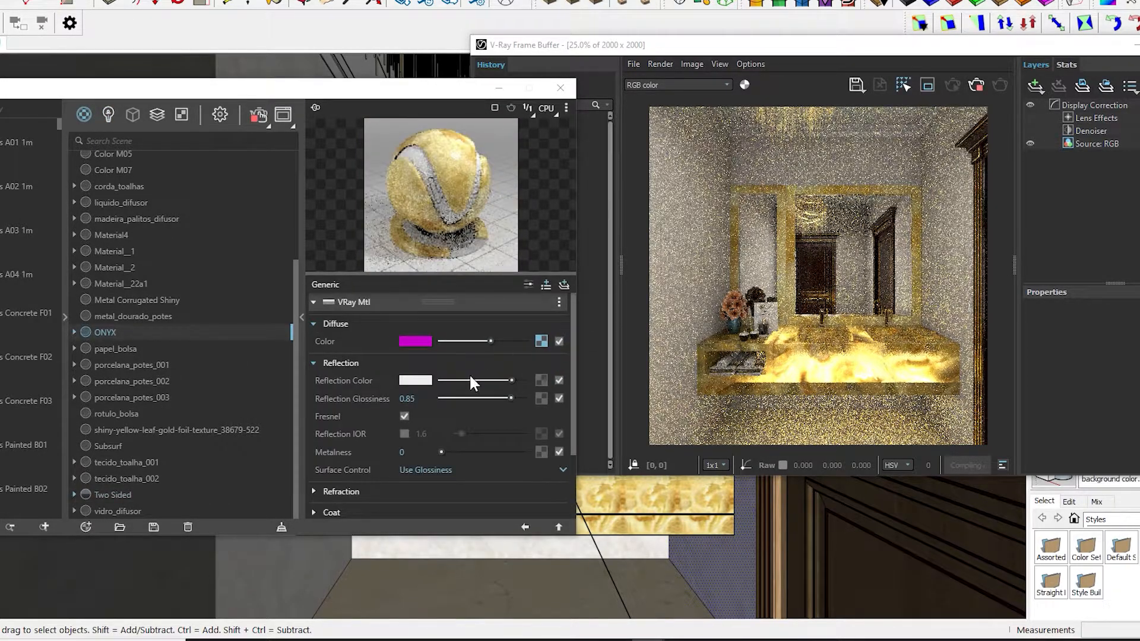
pyautogui.click(541, 341)
pyautogui.click(561, 407)
pyautogui.scroll(5, 418, 367)
pyautogui.click(416, 373)
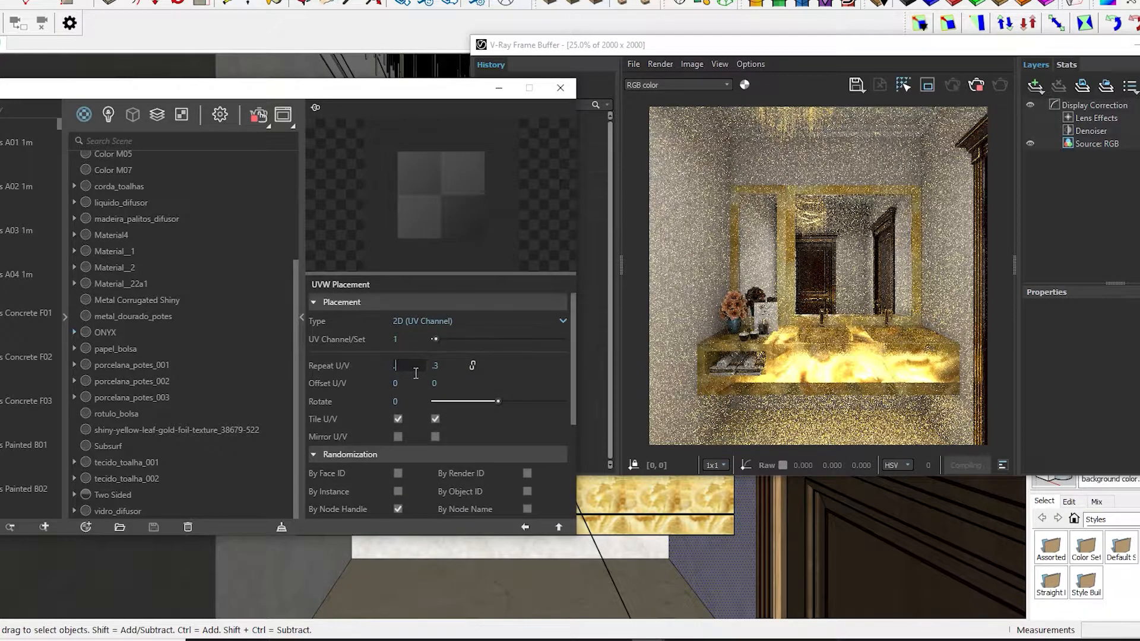
pyautogui.write('.5')
pyautogui.press('Return')
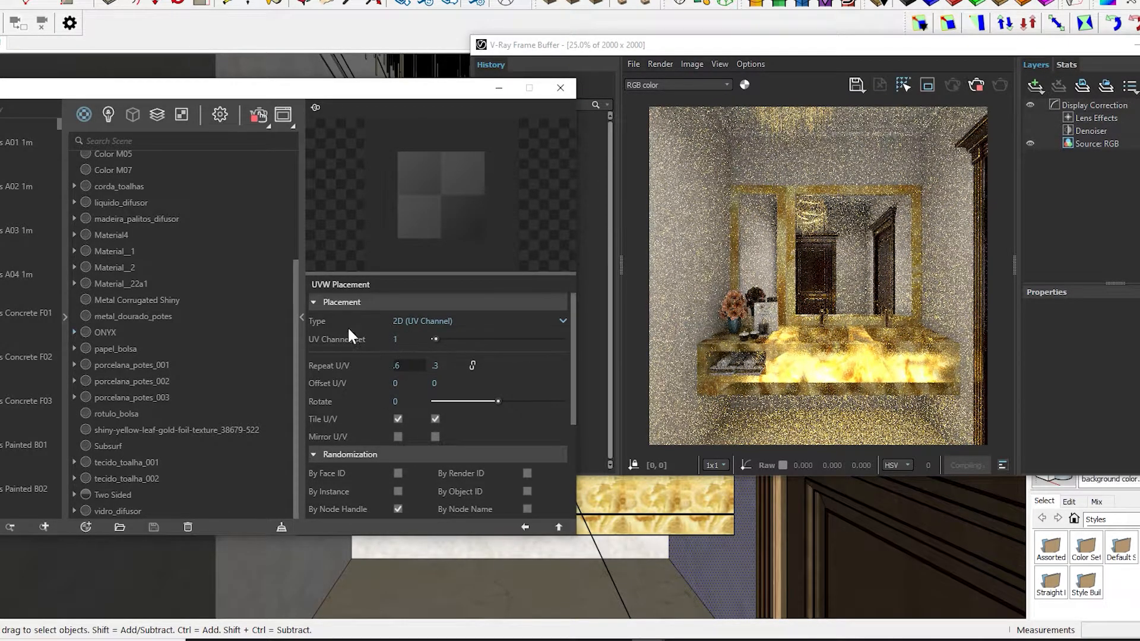
pyautogui.press('Return')
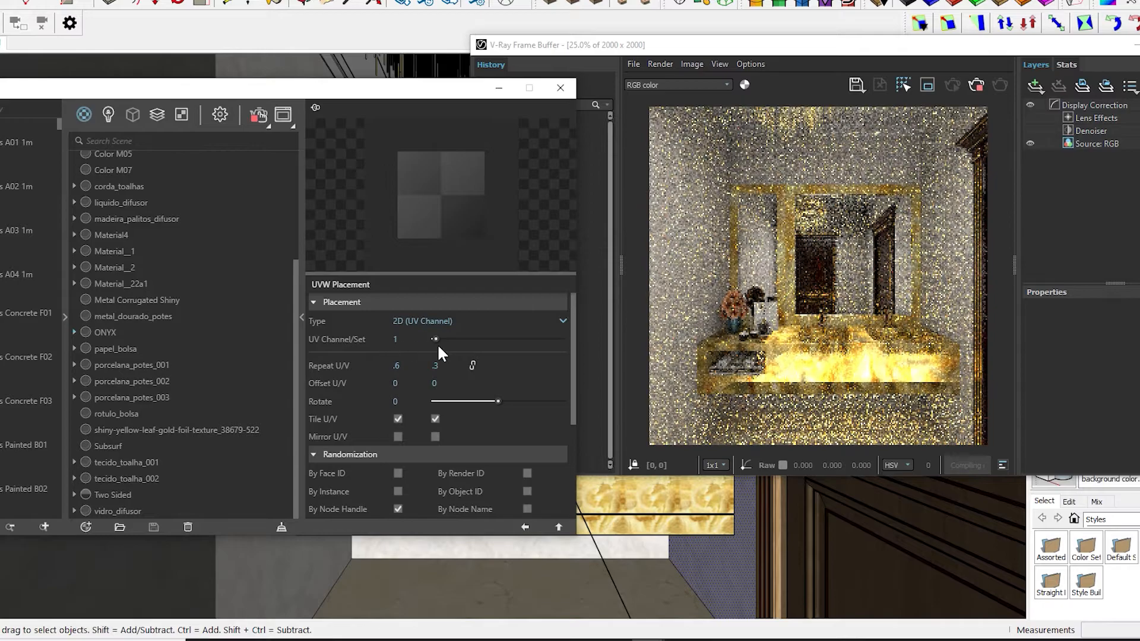
# Step: Set the V repeat of the ONYX diffuse bitmap to 0.6 and return to the ONYX material settings
pyautogui.click(522, 525)
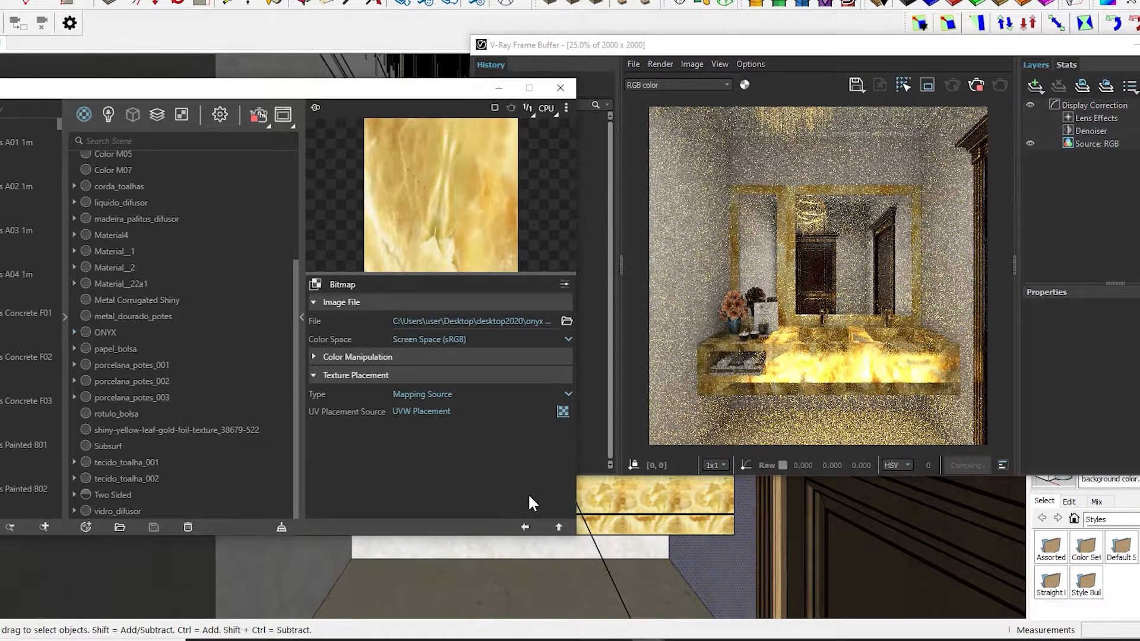
pyautogui.click(523, 527)
pyautogui.click(541, 342)
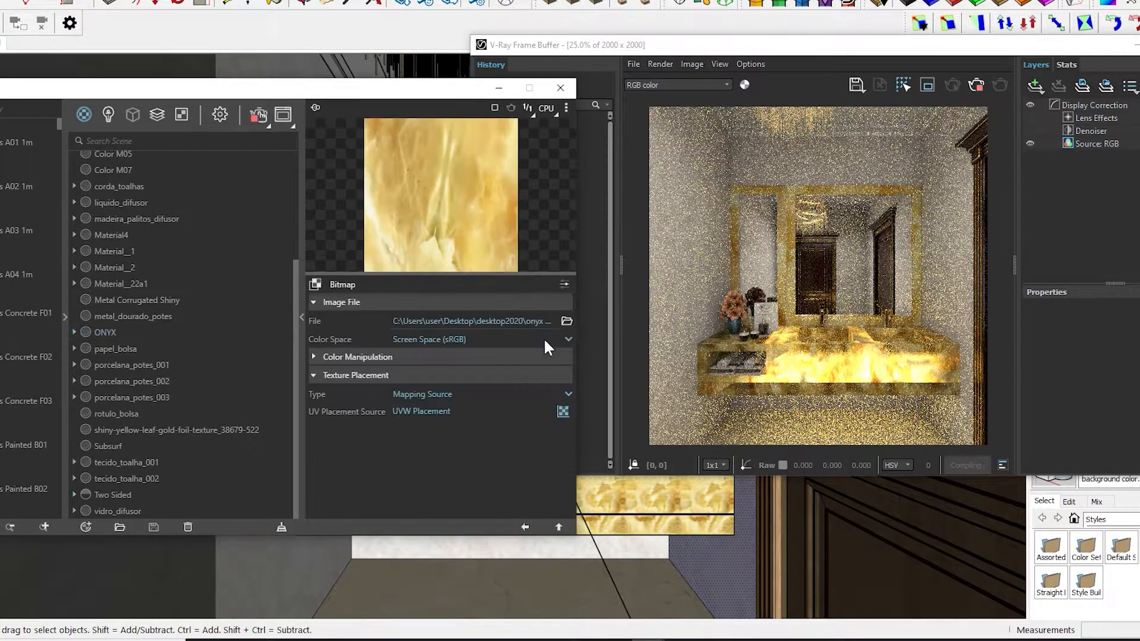
pyautogui.click(562, 407)
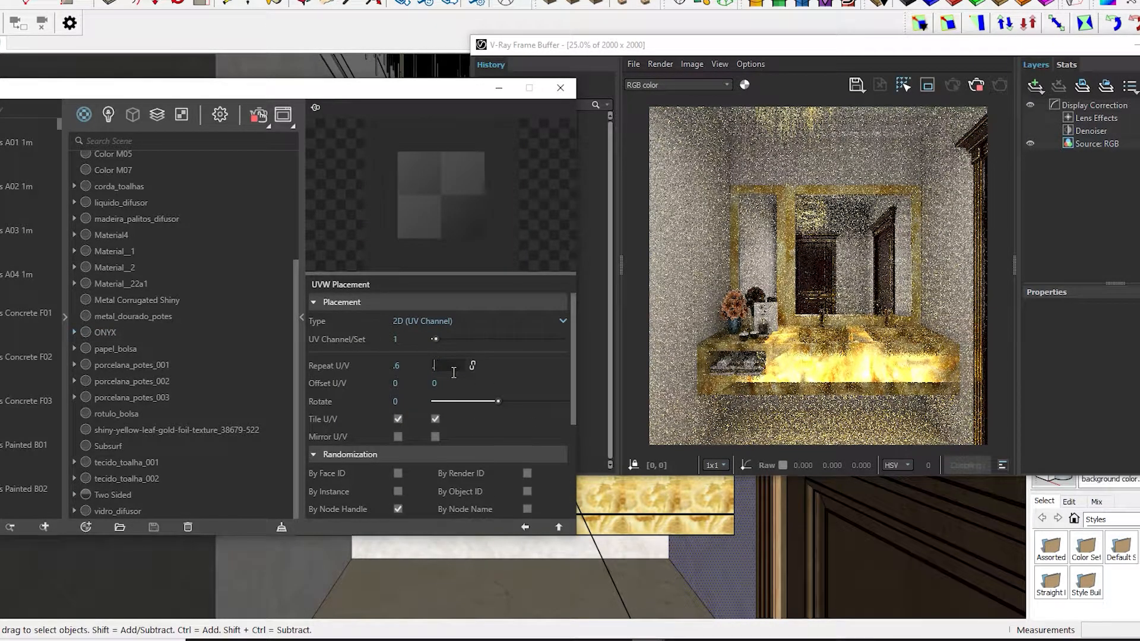
pyautogui.press('Return')
pyautogui.click(525, 527)
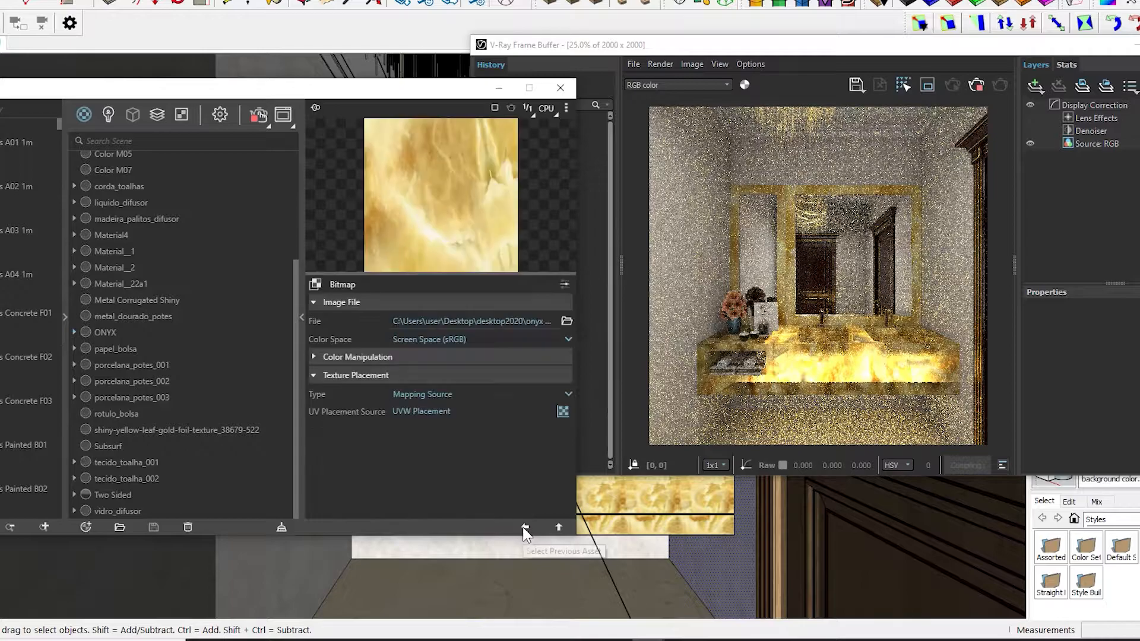
pyautogui.click(525, 527)
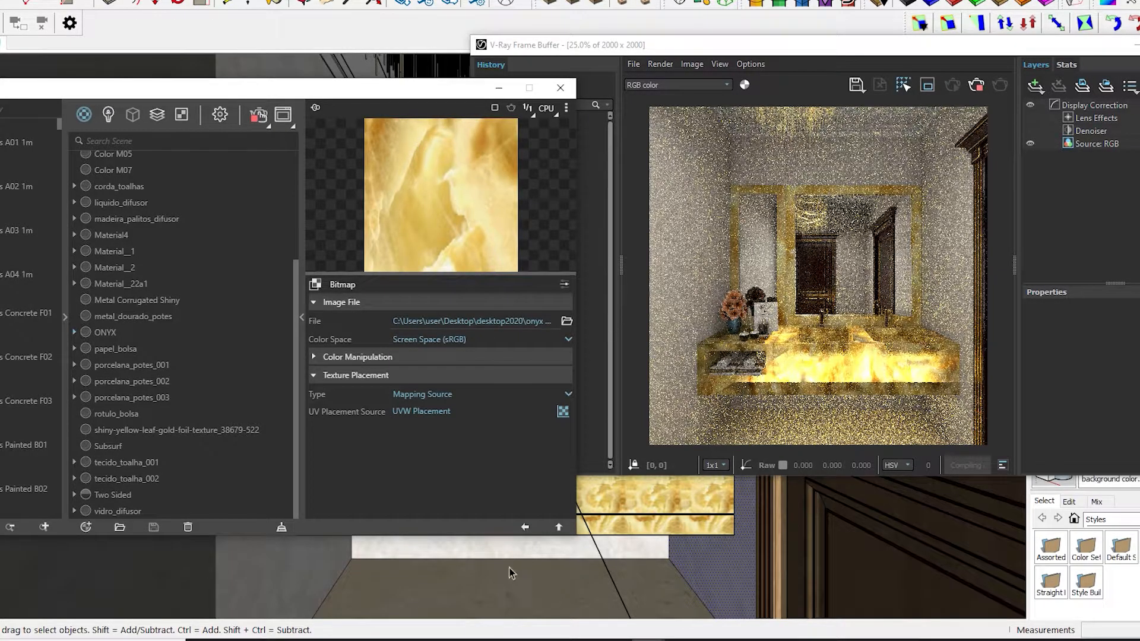
pyautogui.click(521, 528)
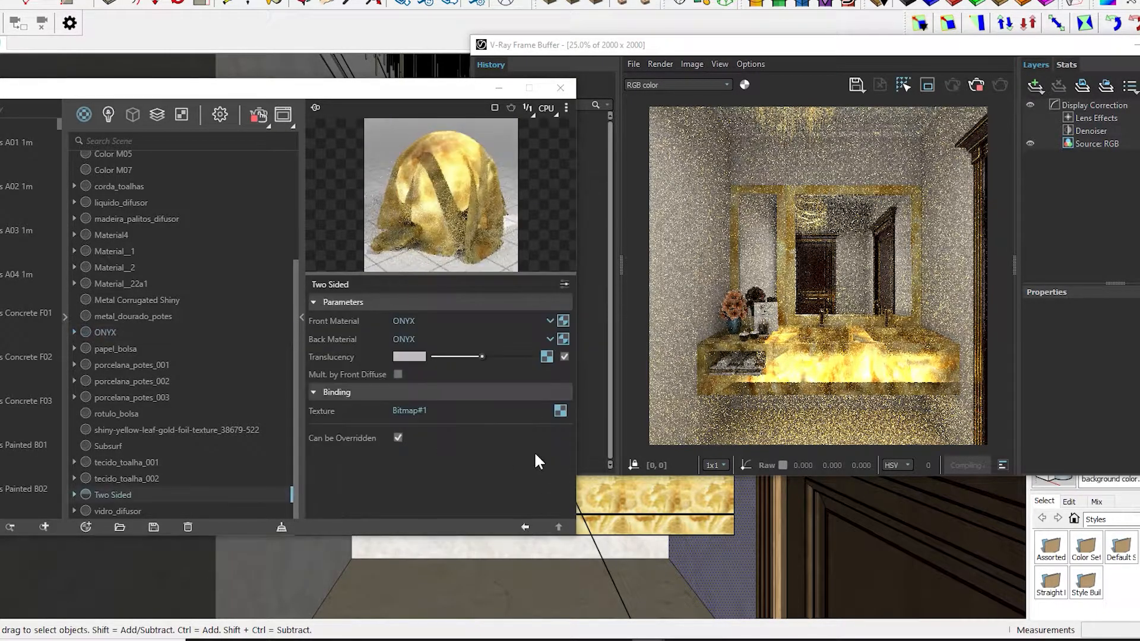
pyautogui.click(567, 317)
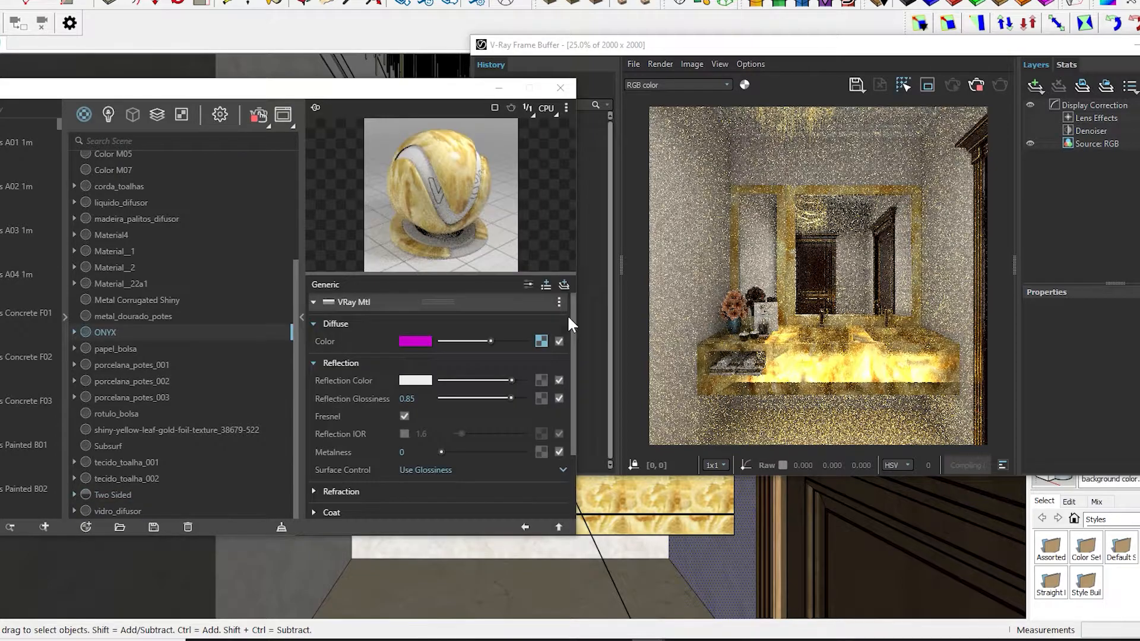
pyautogui.click(540, 340)
pyautogui.click(560, 408)
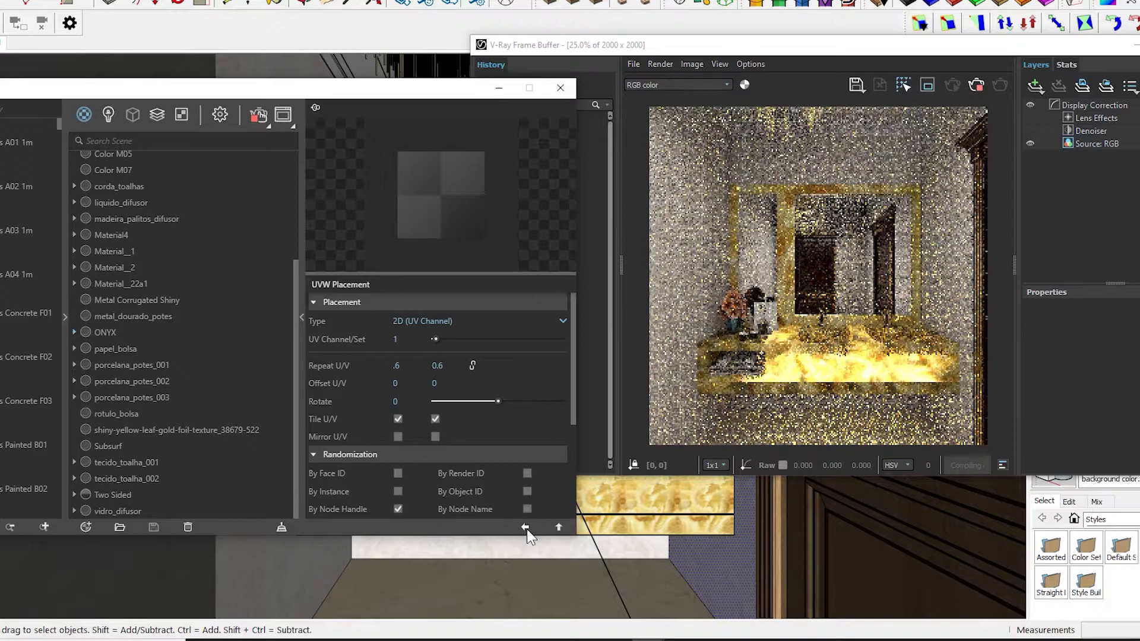
pyautogui.click(525, 527)
pyautogui.click(525, 527)
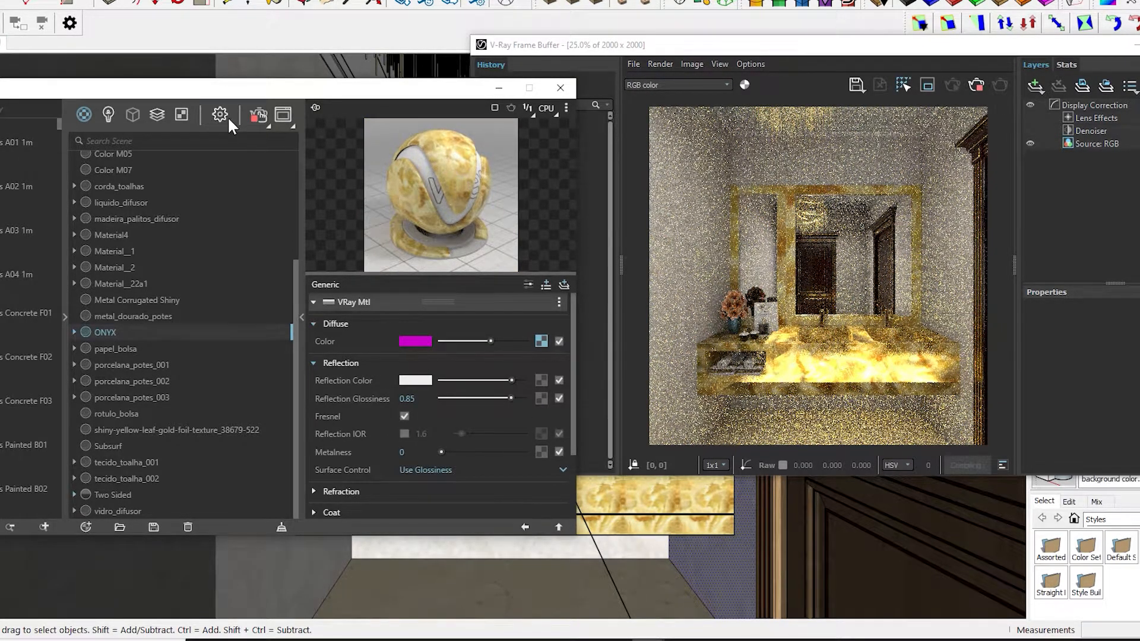
# Step: Lower the intensity of Sphere Light#1 to 5
pyautogui.click(108, 114)
pyautogui.click(255, 211)
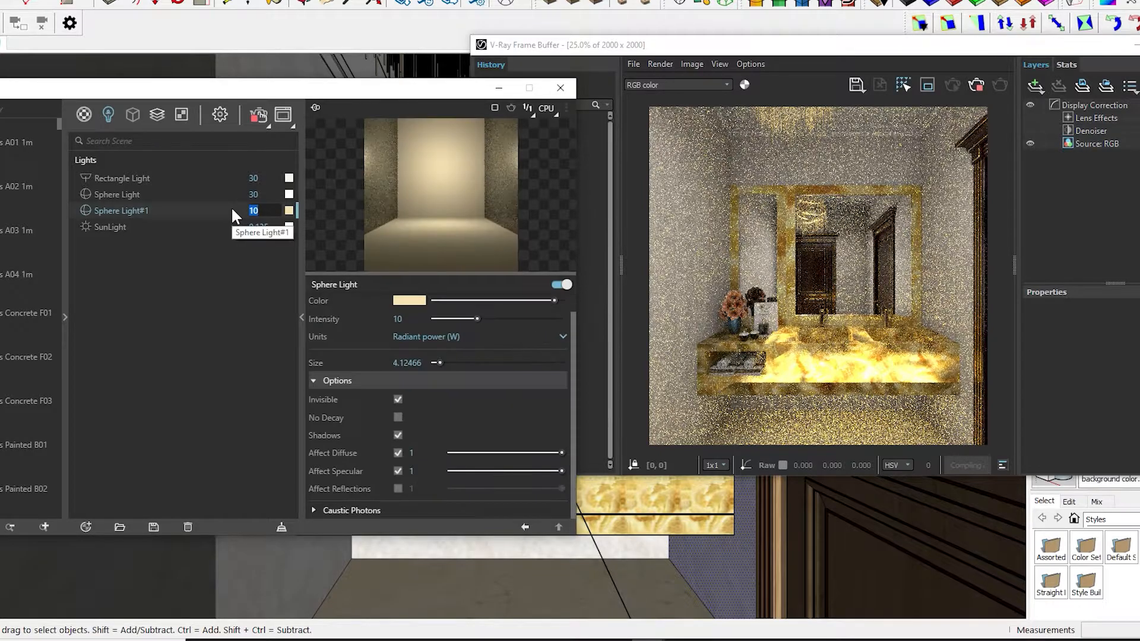
pyautogui.write('5')
pyautogui.press('Return')
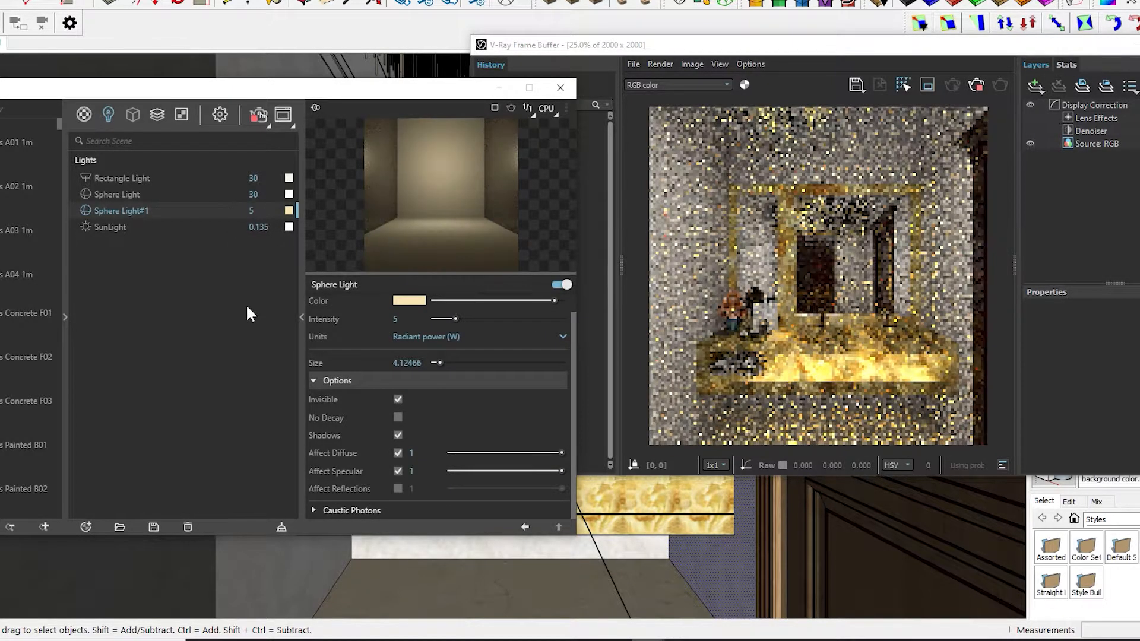
# Step: Examine the veining and glow of the backlit vanity in the interactive render, both close up and in full
pyautogui.scroll(1, 848, 391)
pyautogui.scroll(1, 821, 378)
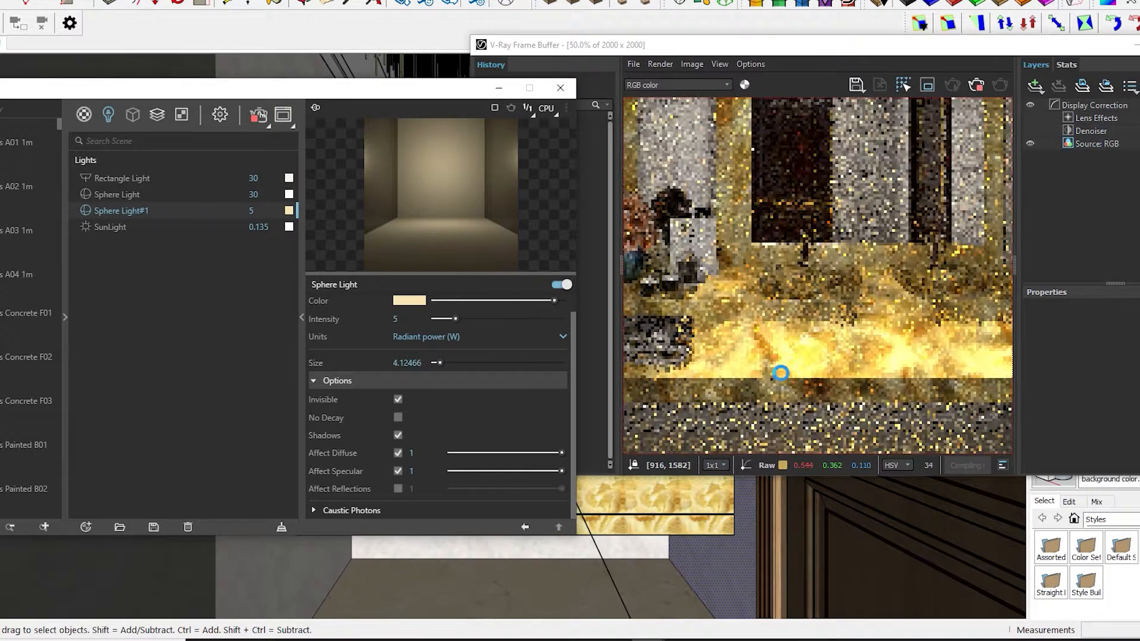
pyautogui.scroll(-1, 772, 353)
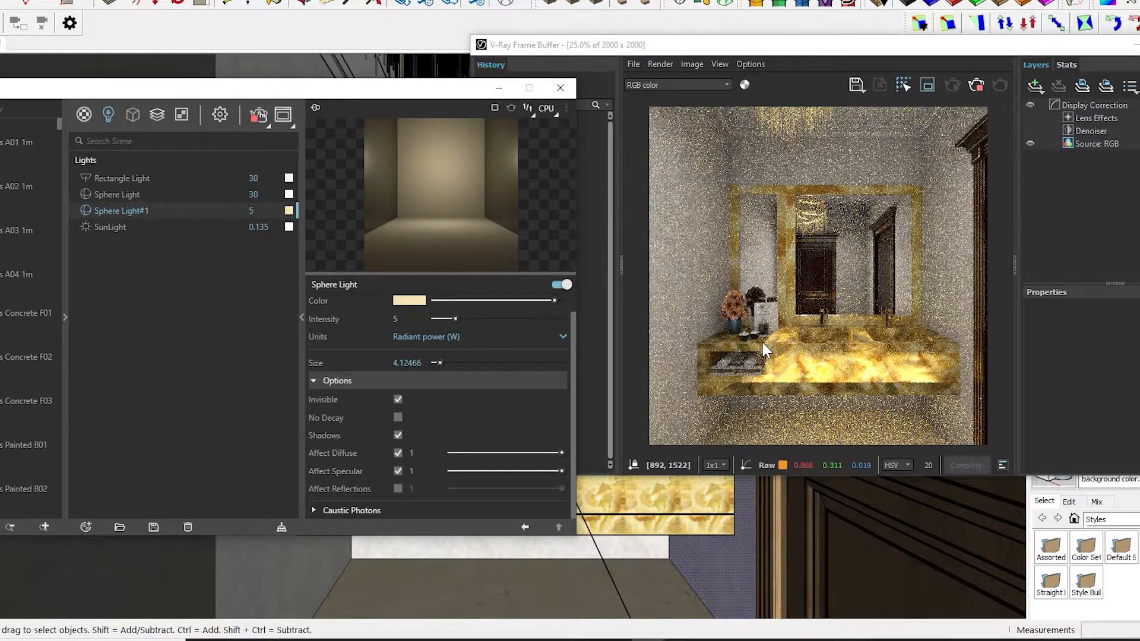
pyautogui.scroll(1, 883, 377)
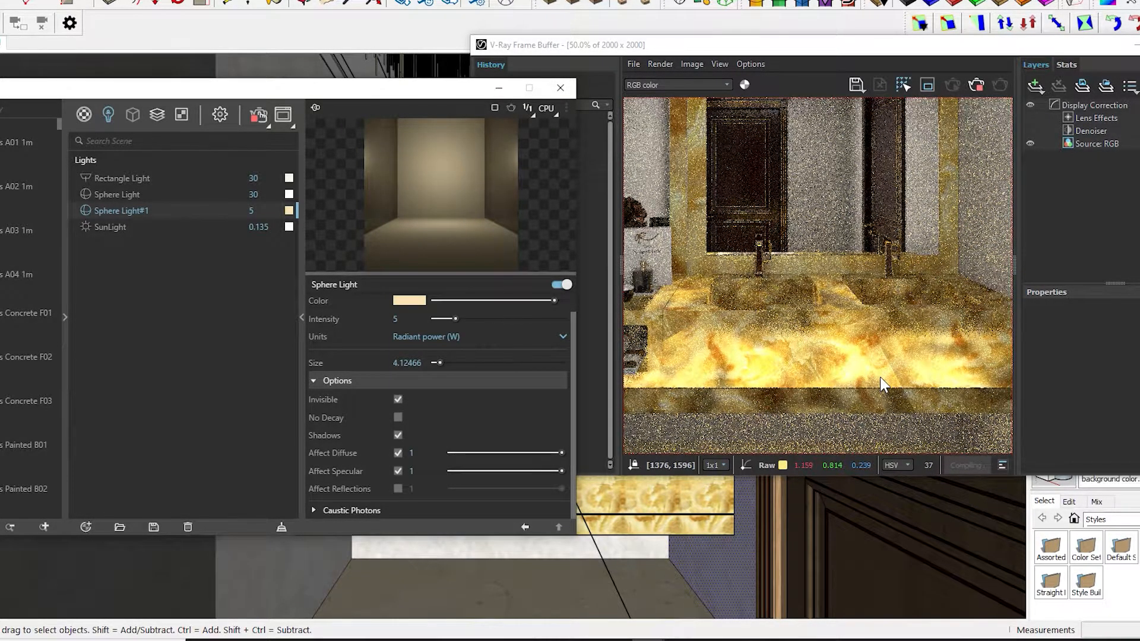
pyautogui.scroll(-1, 793, 330)
pyautogui.scroll(1, 781, 351)
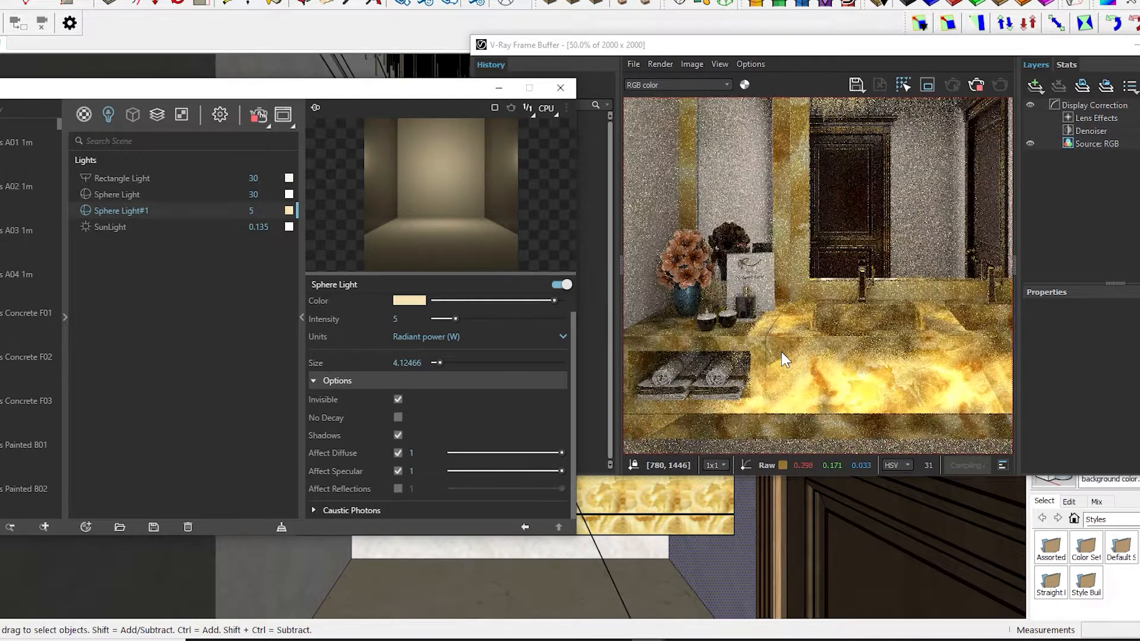
pyautogui.scroll(-1, 781, 352)
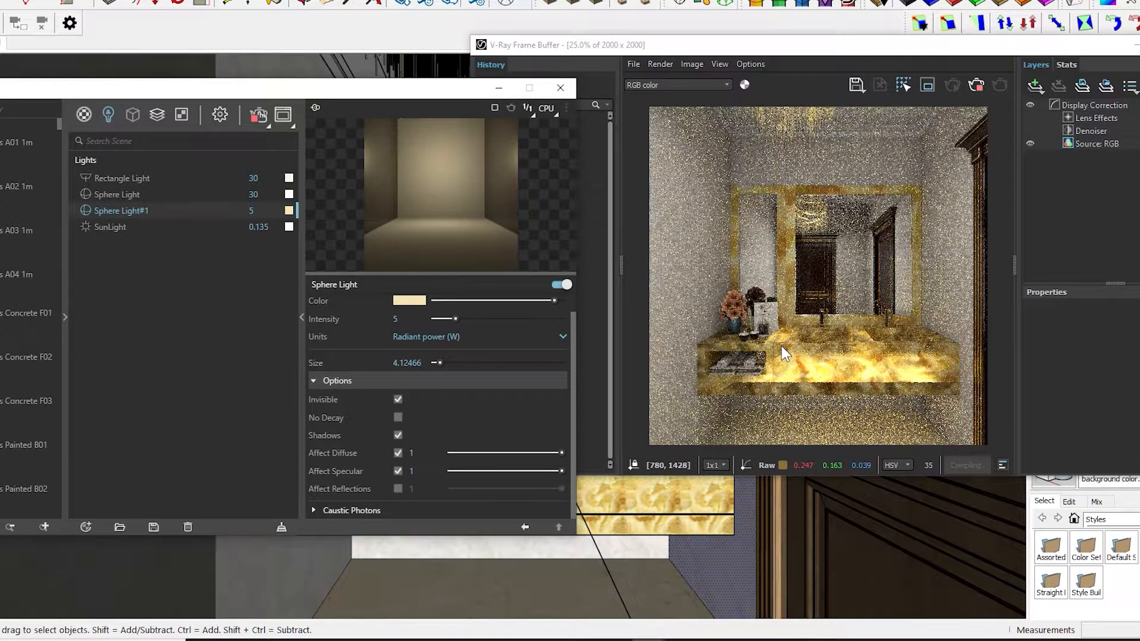
pyautogui.scroll(1, 888, 283)
pyautogui.scroll(-1, 888, 299)
# Step: Sample the onyx material from the mirror frame and set its texture width to 50 cm
pyautogui.moveTo(946, 49); pyautogui.dragTo(1139, 50)
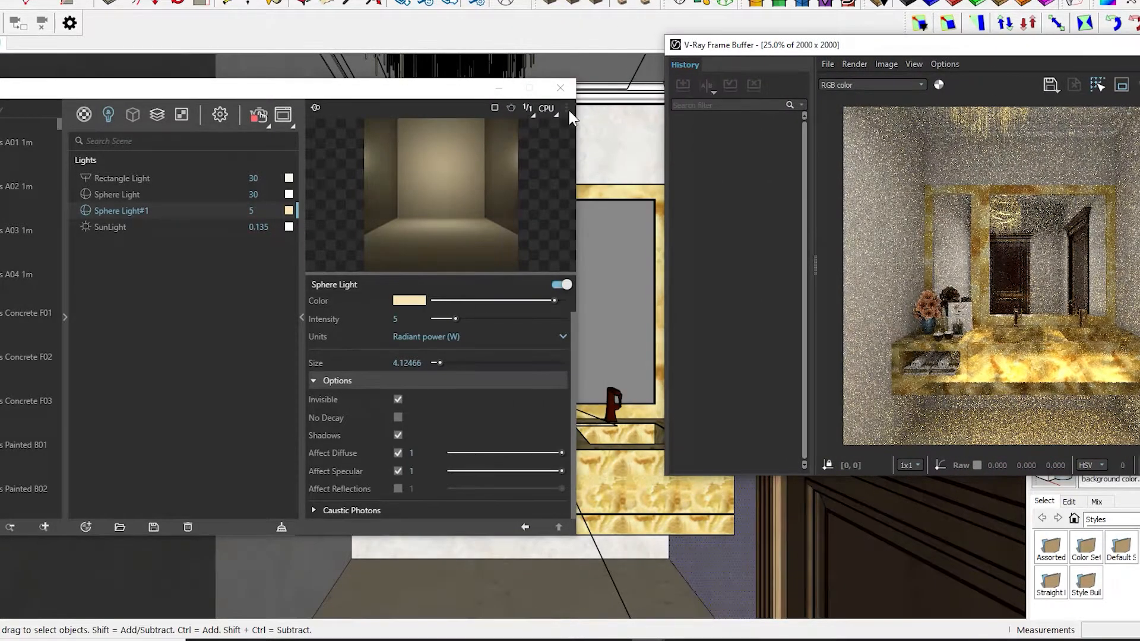
pyautogui.click(619, 352)
pyautogui.press('b')
pyautogui.keyDown('alt'); pyautogui.click(638, 203); pyautogui.keyUp('alt')
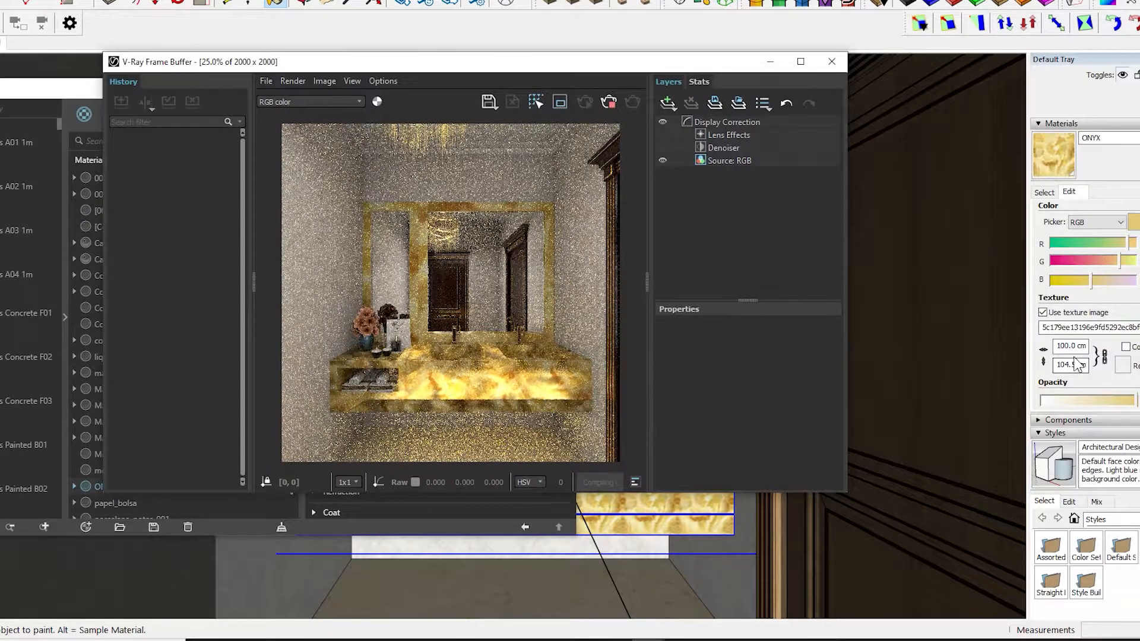
pyautogui.click(1070, 348)
pyautogui.write('50')
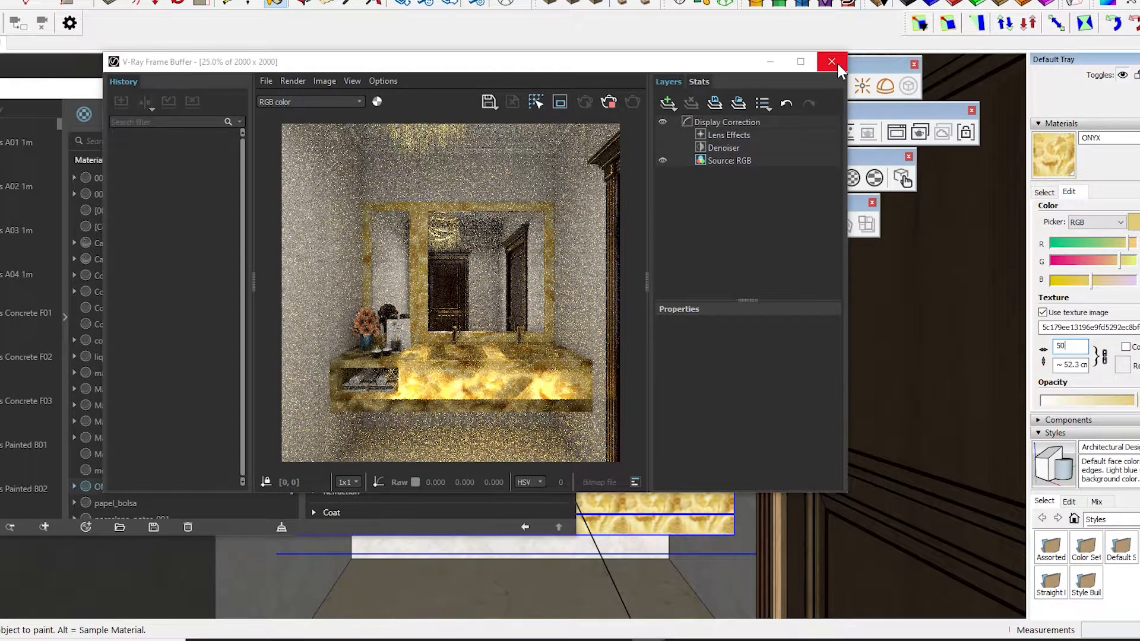
# Step: Check the rescaled onyx in the interactive render, and close the frame buffer and the asset editor
pyautogui.scroll(1, 477, 377)
pyautogui.scroll(-1, 477, 377)
pyautogui.scroll(1, 477, 377)
pyautogui.scroll(-1, 477, 377)
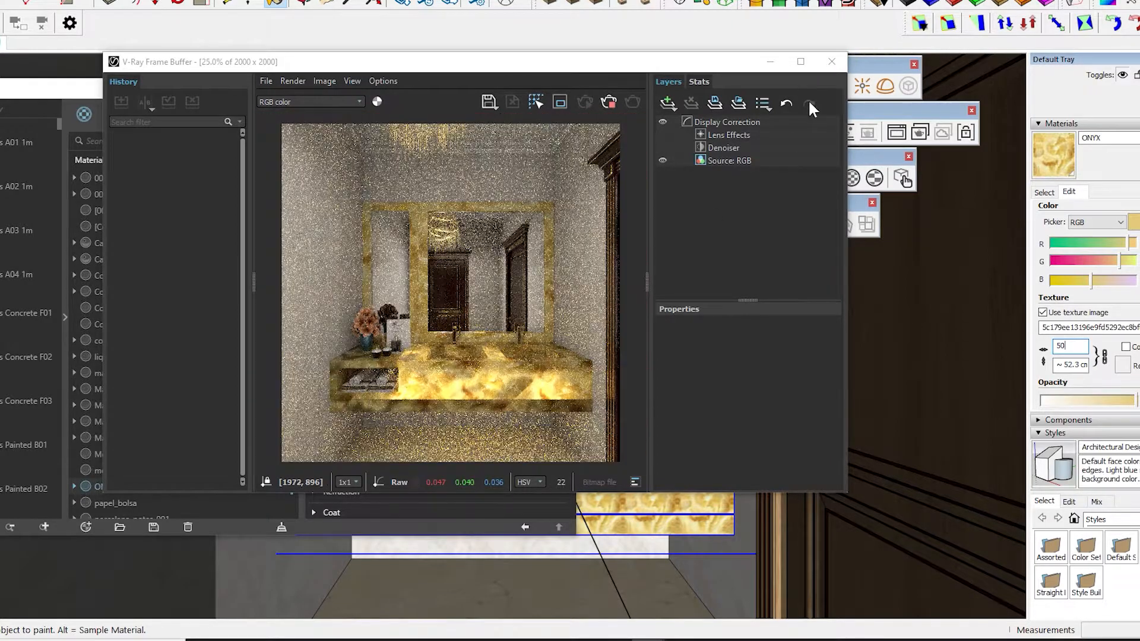
pyautogui.click(831, 61)
pyautogui.click(564, 92)
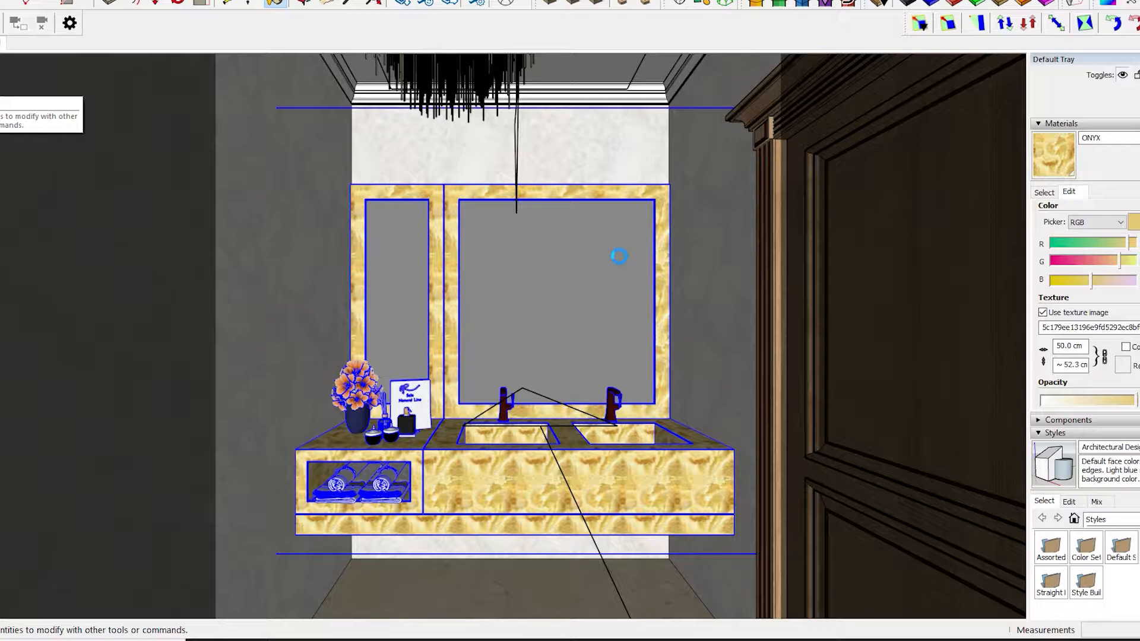
pyautogui.press('b')
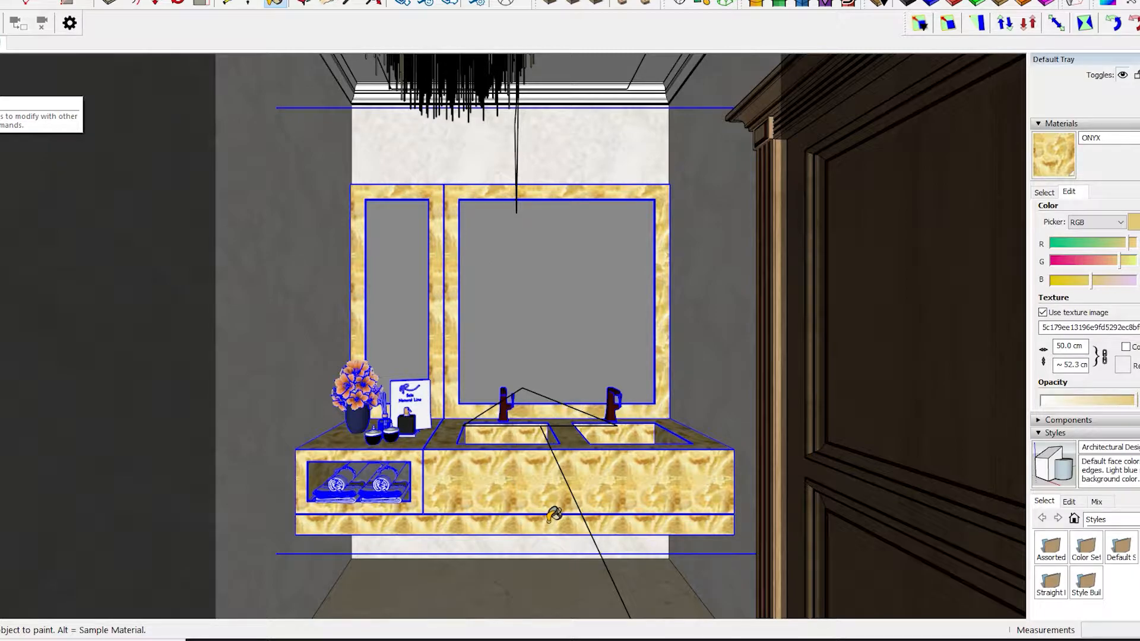
pyautogui.press('space')
# Step: Select the farther sphere light inside the vanity cavity and move it to a new position behind the onyx front
pyautogui.scroll(3, 504, 485)
pyautogui.moveTo(516, 528); pyautogui.dragTo(337, 461, button='middle')
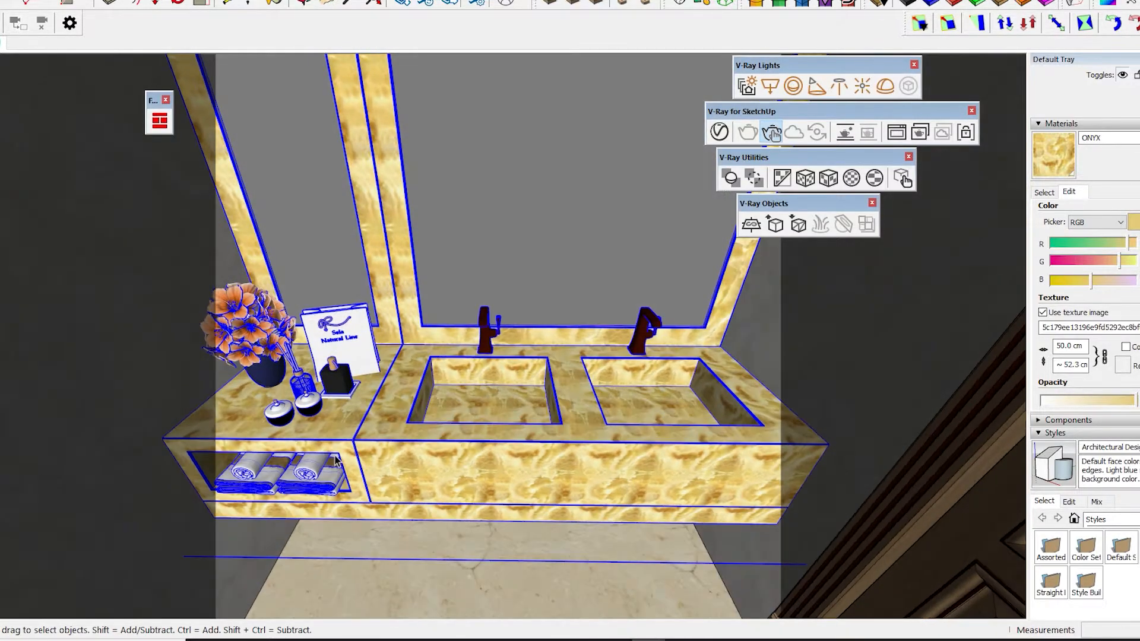
pyautogui.scroll(4, 380, 438)
pyautogui.moveTo(405, 425); pyautogui.dragTo(284, 338, button='middle')
pyautogui.moveTo(362, 285); pyautogui.dragTo(350, 254, button='middle')
pyautogui.click(459, 471)
pyautogui.press('m')
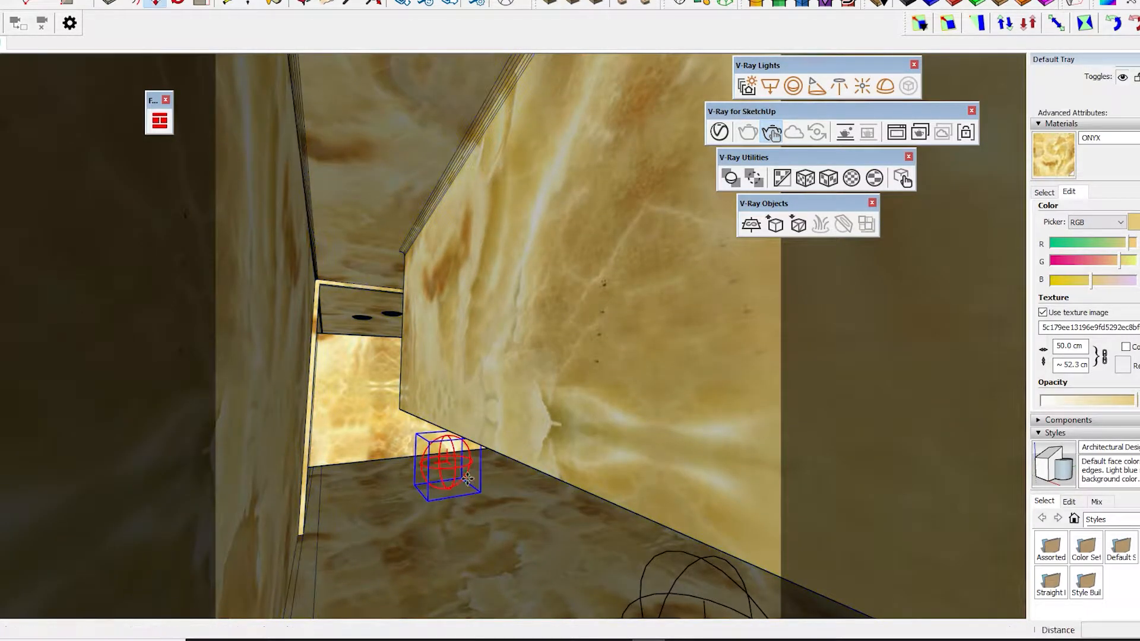
pyautogui.click(438, 474)
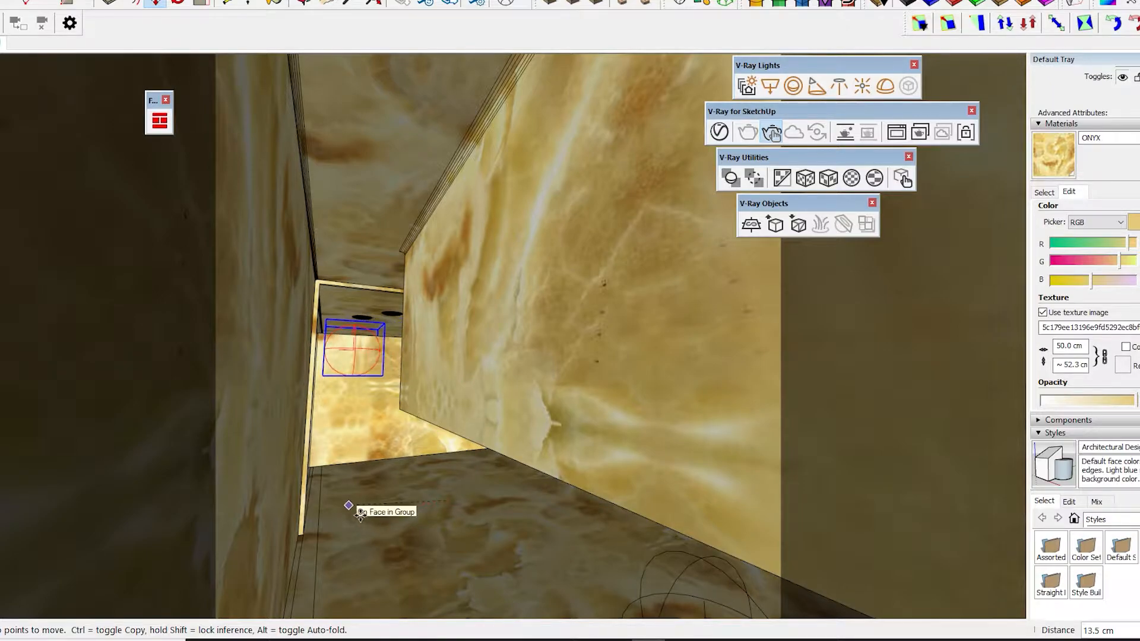
pyautogui.moveTo(354, 517); pyautogui.dragTo(603, 483, button='middle')
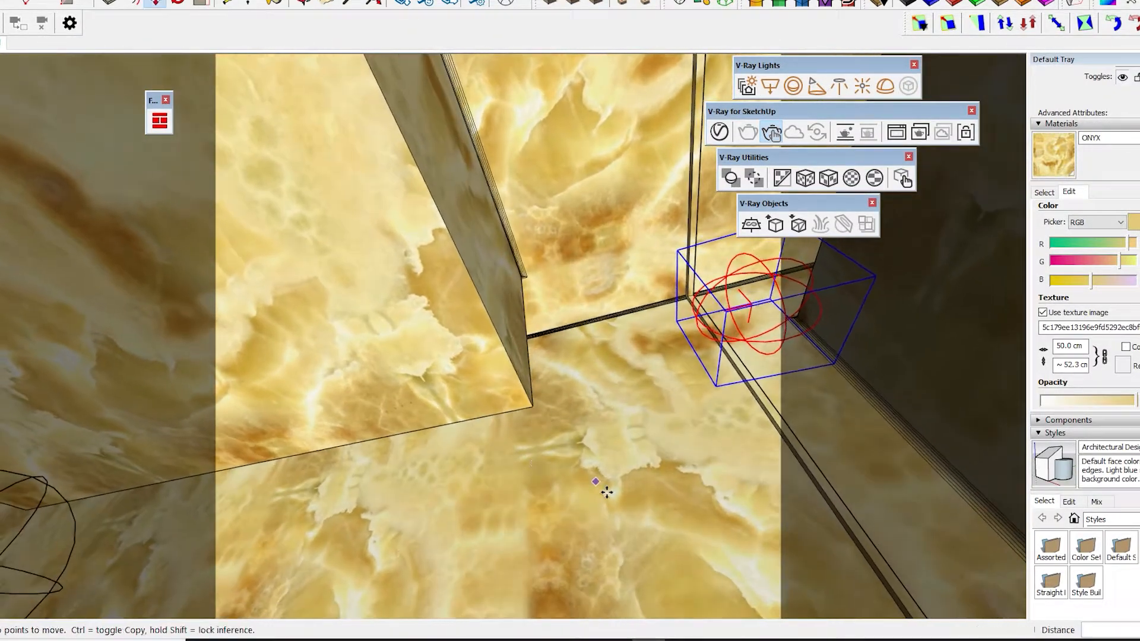
# Step: Copy the selected sphere light along the vanity cavity toward its opposite side
pyautogui.scroll(5, 617, 428)
pyautogui.scroll(-3, 712, 380)
pyautogui.moveTo(736, 346); pyautogui.dragTo(709, 427, button='middle')
pyautogui.press('ctrl')
pyautogui.click(708, 428)
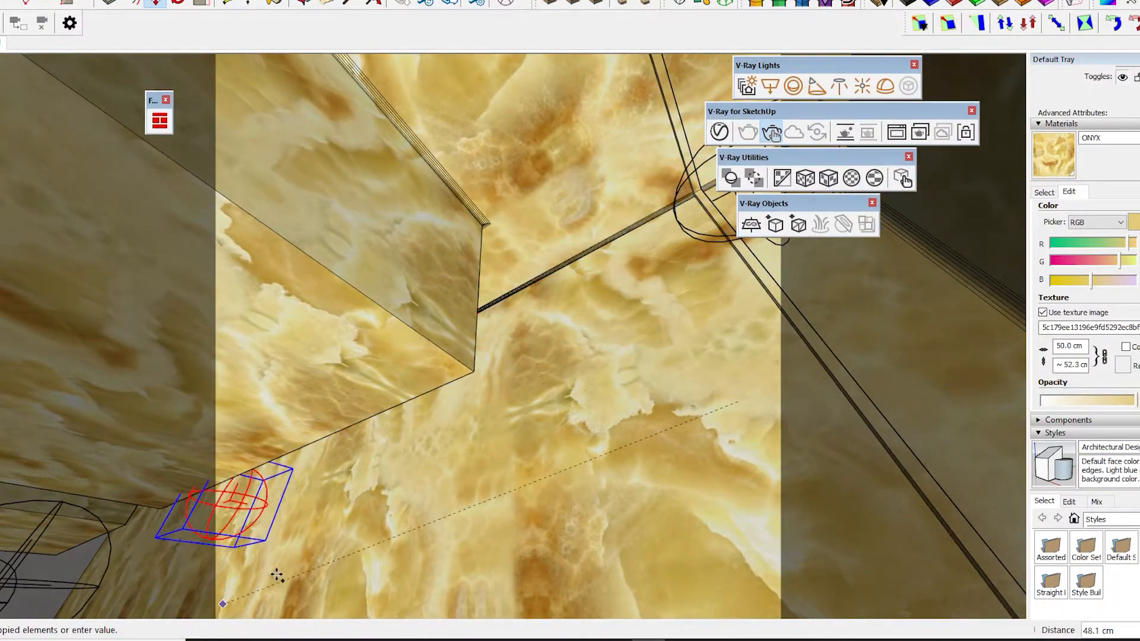
pyautogui.click(347, 526)
pyautogui.moveTo(344, 528); pyautogui.dragTo(302, 539, button='middle')
pyautogui.scroll(3, 351, 539)
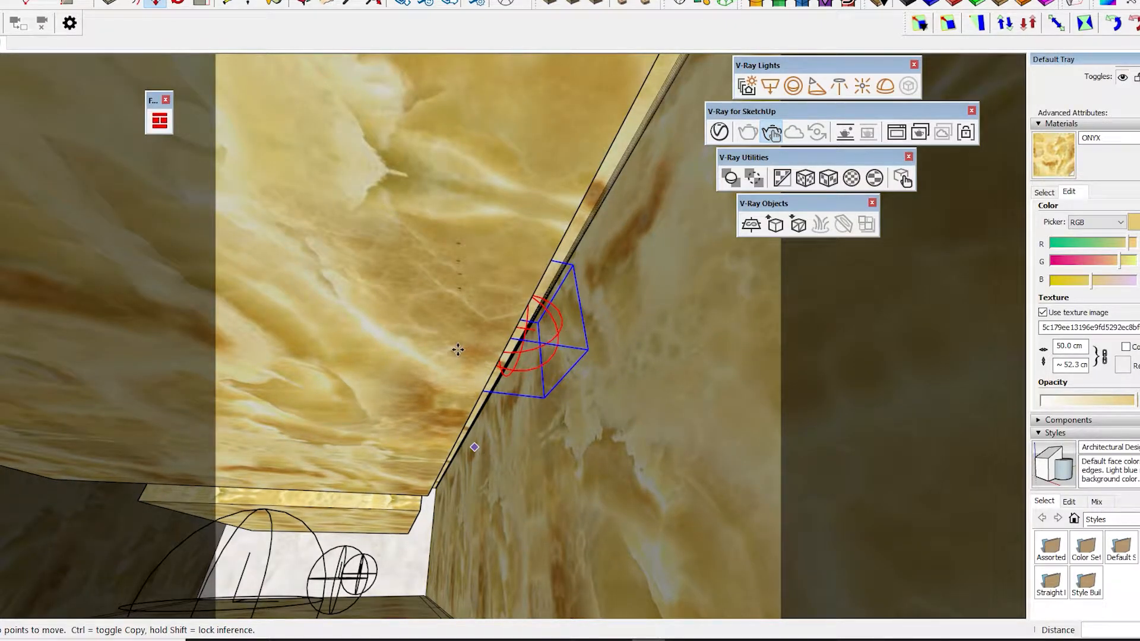
# Step: Scale the copied sphere light down to fit the narrow onyx side gap and move it about 5 cm into place
pyautogui.moveTo(541, 459); pyautogui.dragTo(530, 187, button='middle')
pyautogui.press('s')
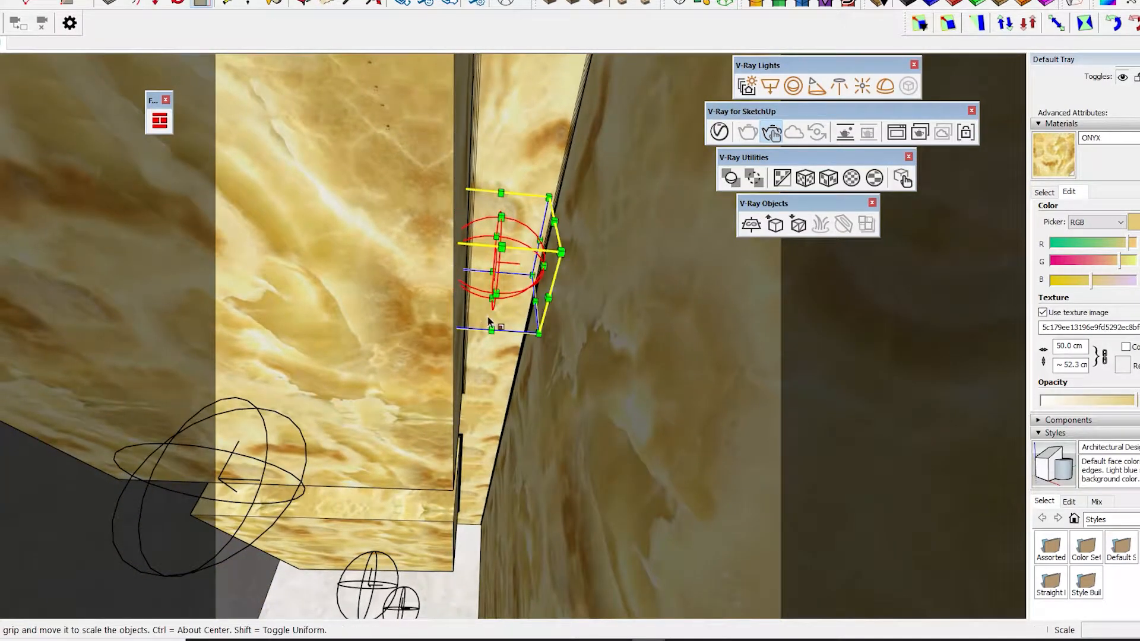
pyautogui.moveTo(459, 328); pyautogui.dragTo(505, 302)
pyautogui.press('m')
pyautogui.click(611, 246)
pyautogui.click(638, 315)
# Step: Copy the small sphere light twice along the narrow onyx side gap
pyautogui.press('ctrl')
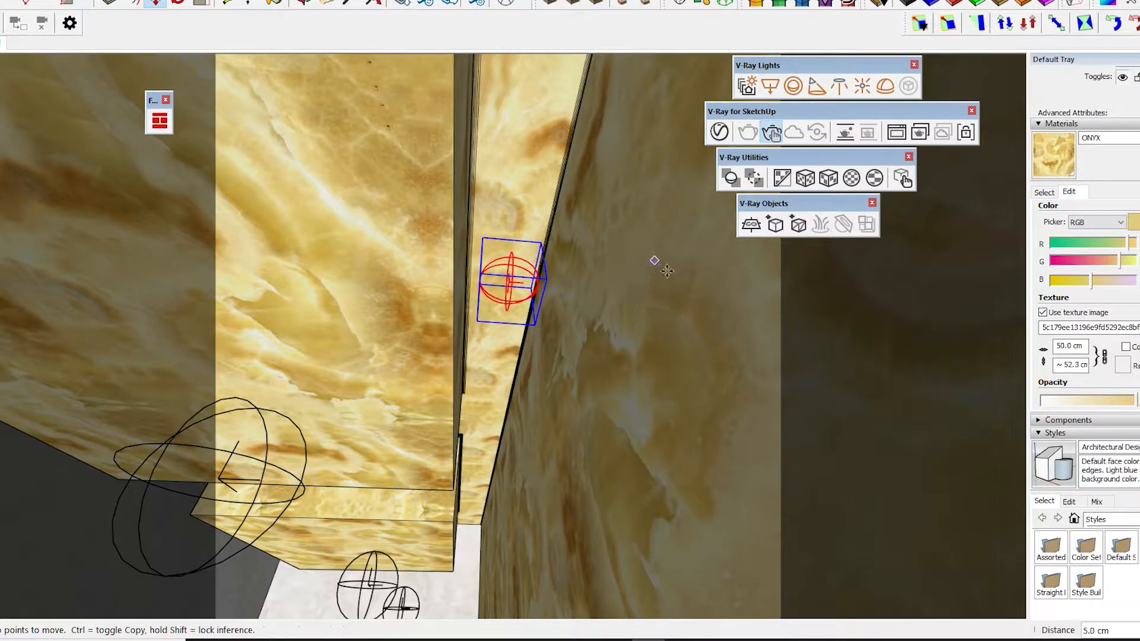
pyautogui.click(639, 198)
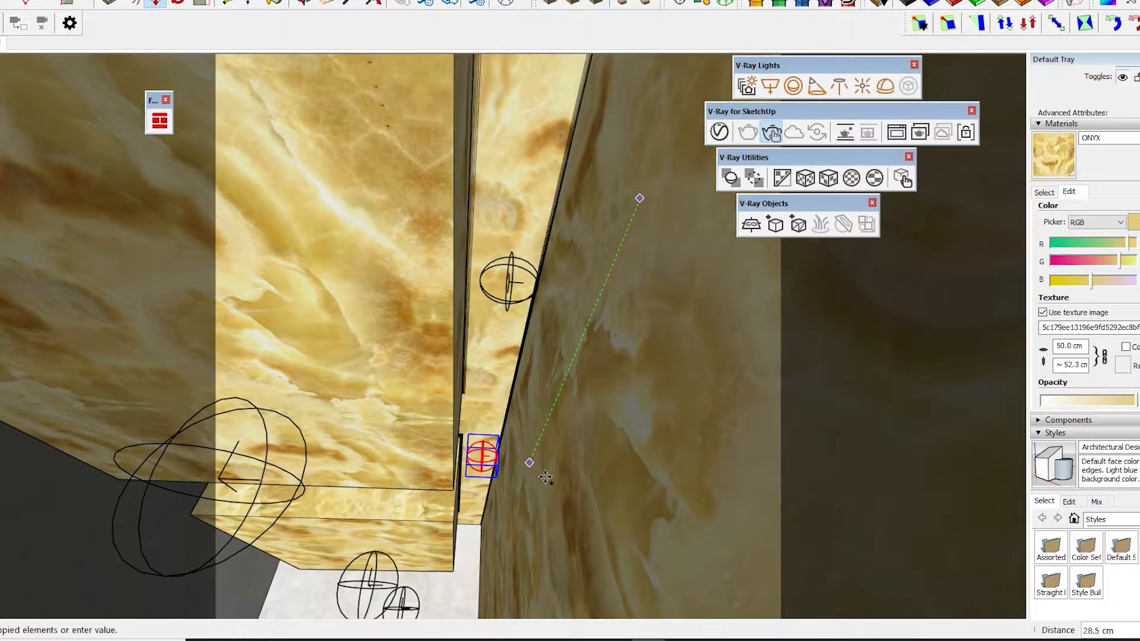
pyautogui.click(549, 429)
pyautogui.press('ctrl')
pyautogui.click(602, 311)
pyautogui.click(502, 534)
# Step: Place another small sphere light at the corner where the side gap meets the adjoining onyx channel
pyautogui.moveTo(501, 535); pyautogui.dragTo(559, 383, button='middle')
pyautogui.press('ctrl')
pyautogui.click(609, 463)
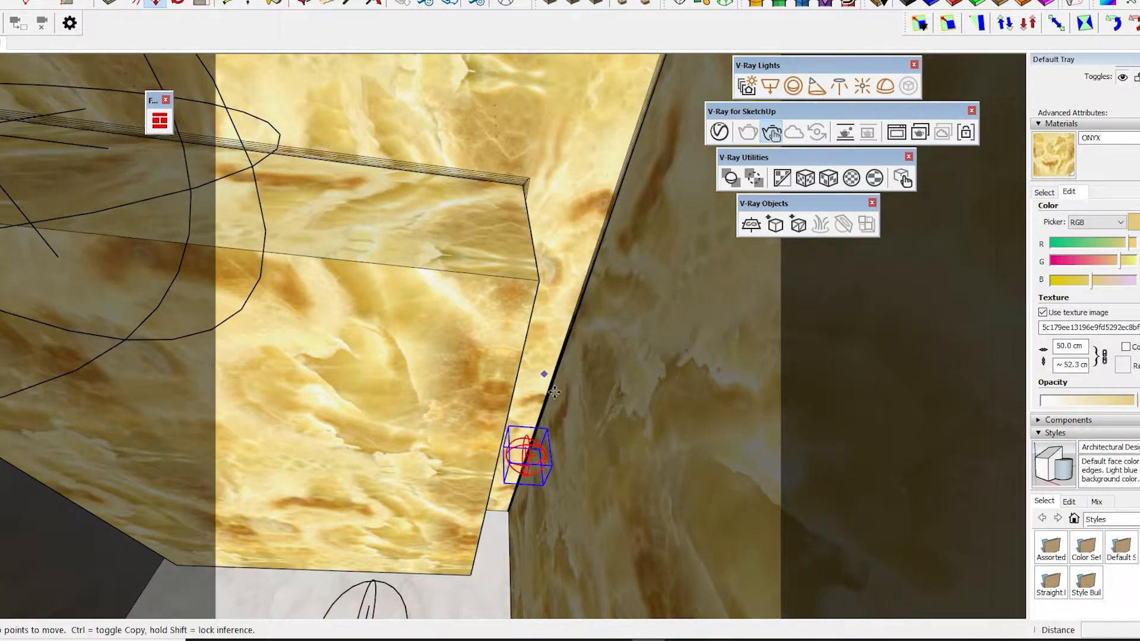
pyautogui.click(561, 199)
pyautogui.moveTo(561, 199); pyautogui.dragTo(557, 243, button='middle')
pyautogui.click(557, 243)
pyautogui.click(565, 199)
pyautogui.moveTo(643, 250); pyautogui.dragTo(615, 259, button='middle')
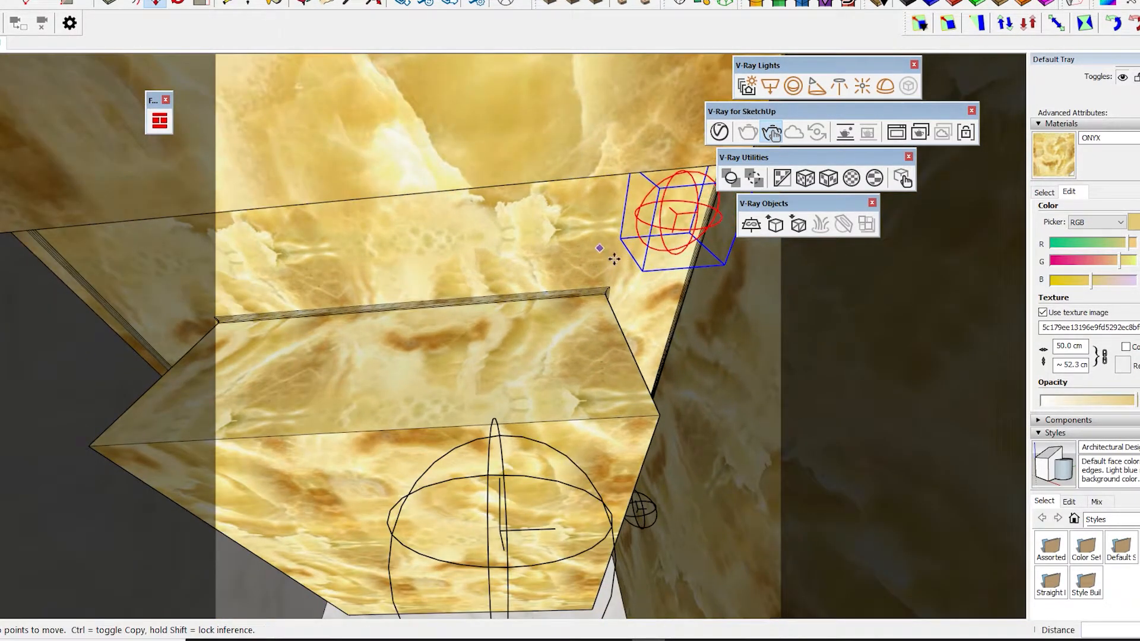
# Step: Copy the corner sphere light twice along the adjoining onyx channel, the first copy about 14.9 cm away
pyautogui.keyDown('ctrl'); pyautogui.click(684, 303); pyautogui.keyUp('ctrl')
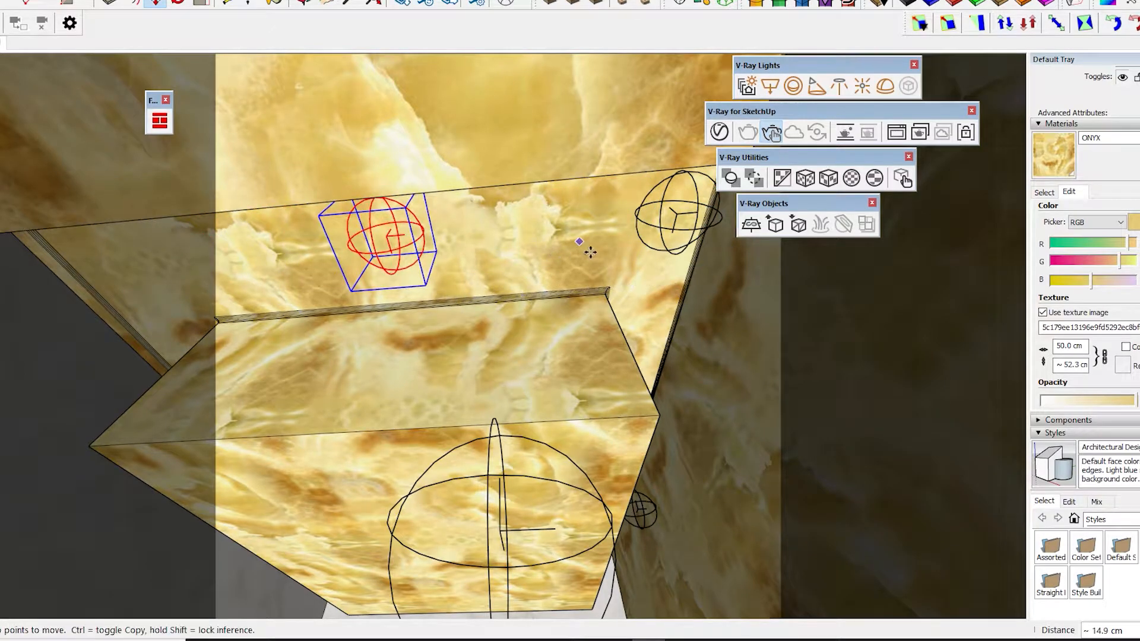
pyautogui.keyDown('ctrl'); pyautogui.click(626, 247); pyautogui.keyUp('ctrl')
pyautogui.click(464, 281)
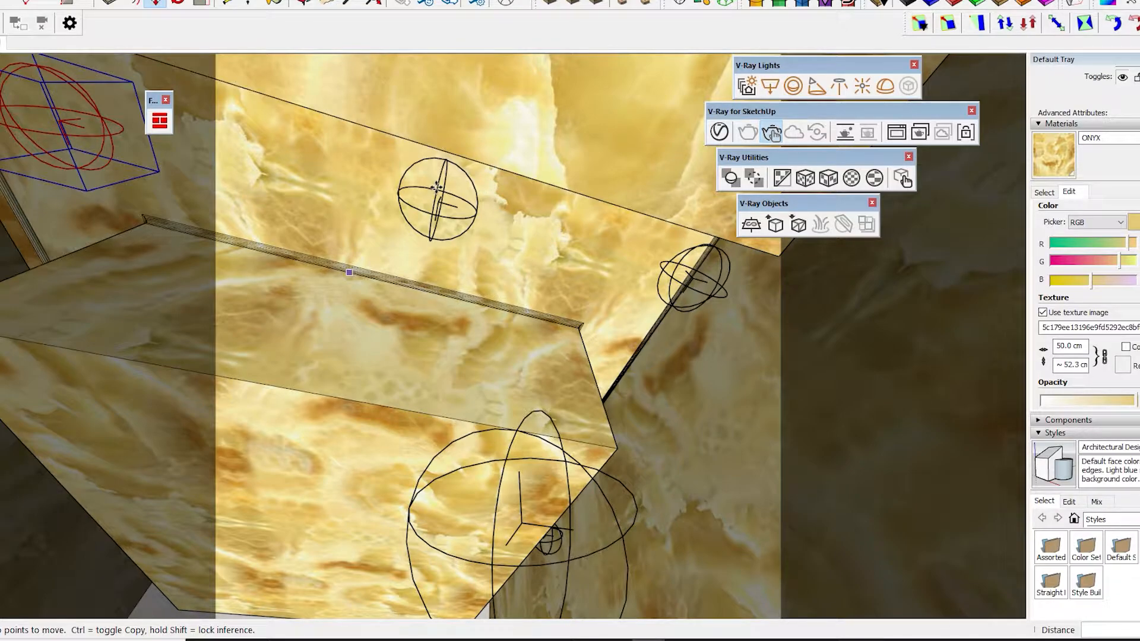
# Step: Shift the newest sphere light by about 4.3 cm to centre it in its onyx channel and adjust its position near the wall
pyautogui.moveTo(436, 188); pyautogui.dragTo(501, 260, button='middle')
pyautogui.scroll(5, 561, 247)
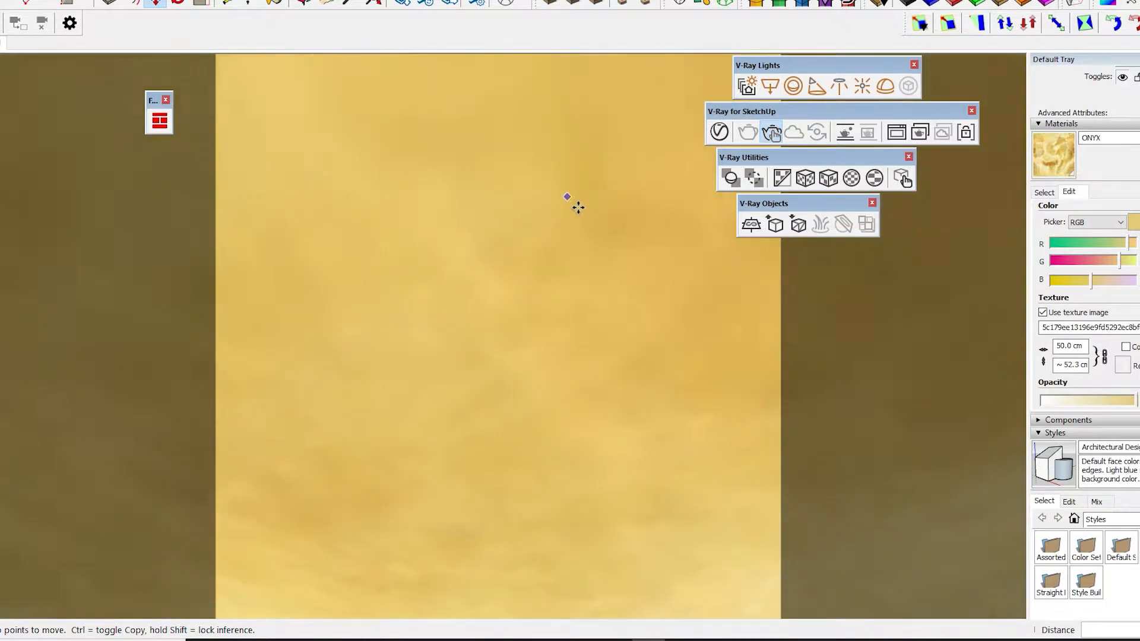
pyautogui.scroll(-4, 570, 206)
pyautogui.scroll(-4, 566, 207)
pyautogui.moveTo(566, 207); pyautogui.dragTo(594, 160, button='middle')
pyautogui.scroll(5, 379, 220)
pyautogui.moveTo(356, 208); pyautogui.dragTo(613, 179, button='middle')
pyautogui.scroll(-5, 435, 226)
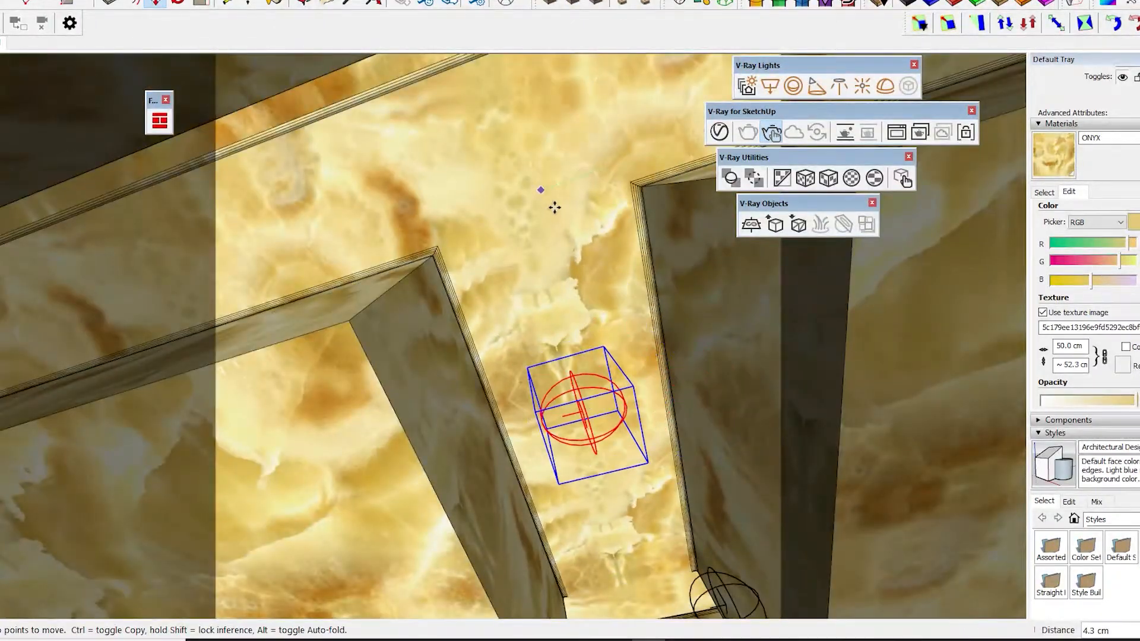
pyautogui.click(532, 209)
pyautogui.moveTo(531, 208); pyautogui.dragTo(539, 393, button='middle')
pyautogui.scroll(6, 558, 337)
pyautogui.scroll(-6, 582, 405)
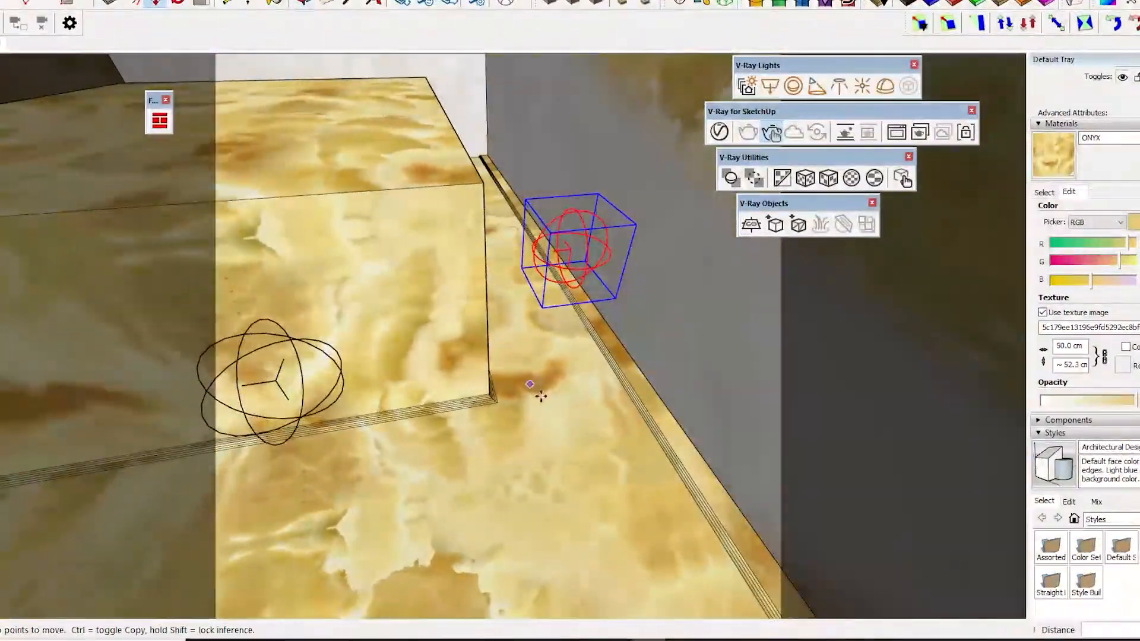
# Step: Copy the sphere light across the vanity cavity to the far corner beside the wall
pyautogui.moveTo(413, 323); pyautogui.dragTo(589, 397, button='middle')
pyautogui.scroll(-3, 338, 361)
pyautogui.moveTo(338, 361); pyautogui.dragTo(560, 399, button='middle')
pyautogui.click(323, 194)
pyautogui.press('ctrl')
pyautogui.moveTo(323, 202); pyautogui.dragTo(570, 285, button='middle')
pyautogui.scroll(3, 475, 297)
pyautogui.scroll(-3, 401, 306)
pyautogui.moveTo(401, 307); pyautogui.dragTo(641, 359, button='middle')
pyautogui.scroll(4, 703, 191)
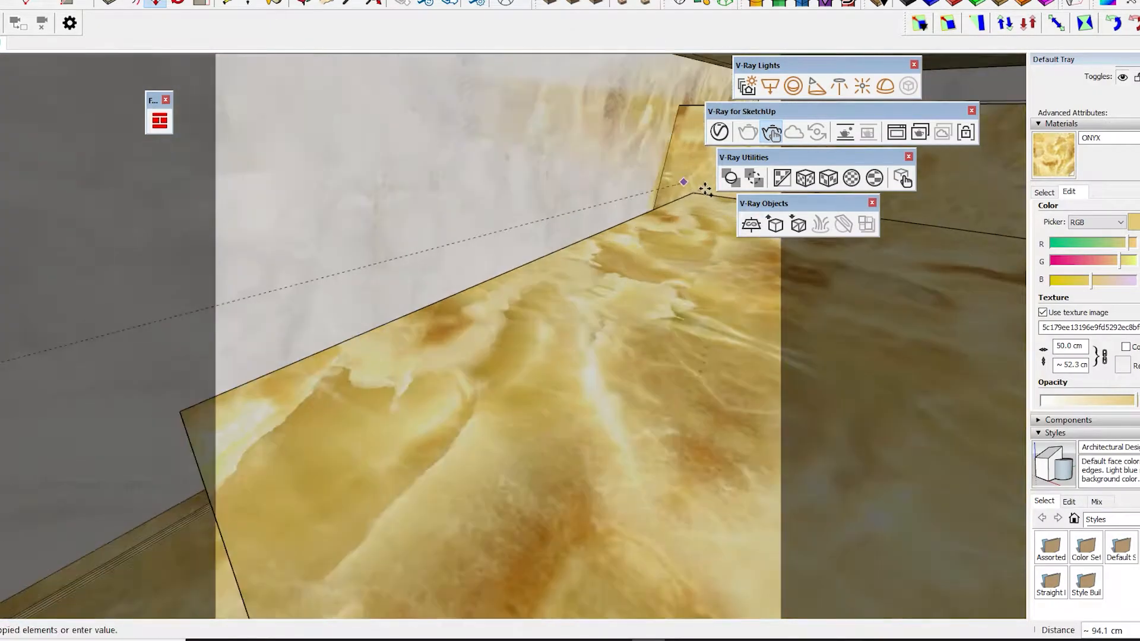
pyautogui.moveTo(702, 191); pyautogui.dragTo(631, 289, button='middle')
pyautogui.moveTo(699, 305); pyautogui.dragTo(490, 279, button='middle')
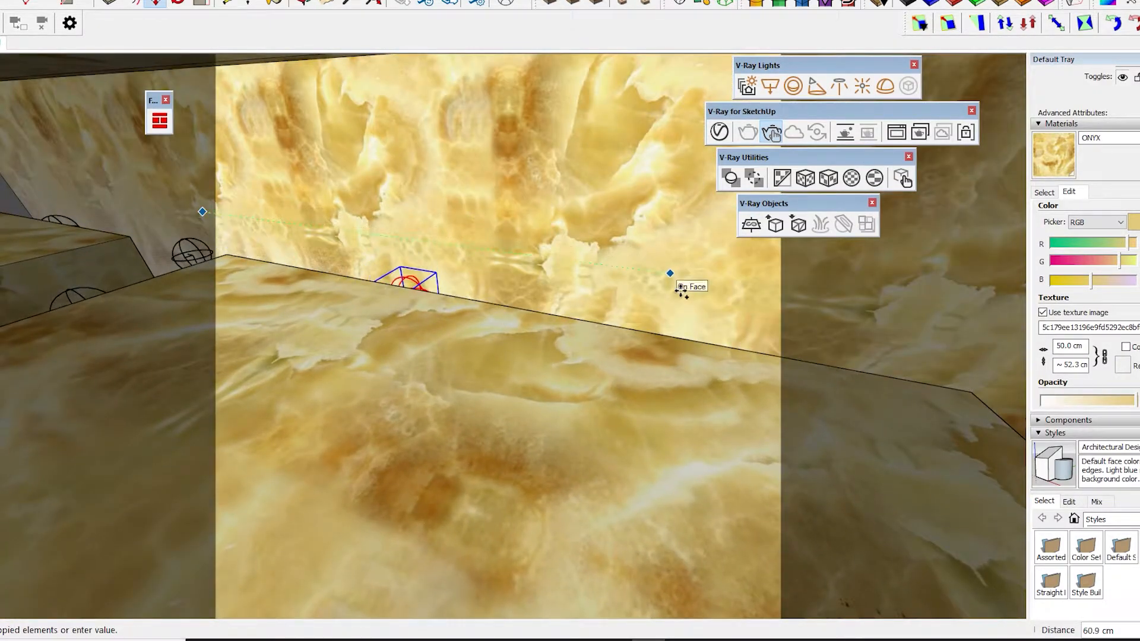
pyautogui.moveTo(419, 376); pyautogui.dragTo(392, 249, button='middle')
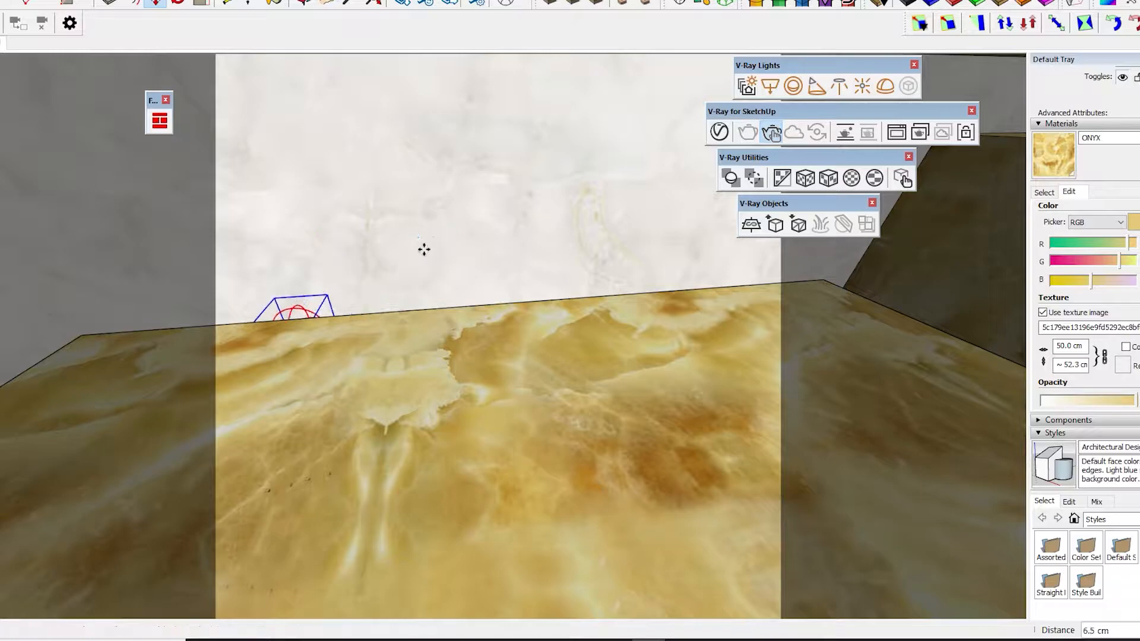
pyautogui.click(689, 234)
# Step: Fine-tune the far-corner sphere light's position beside the wall, including a shift of about 1.8 cm
pyautogui.moveTo(682, 237); pyautogui.dragTo(567, 203, button='middle')
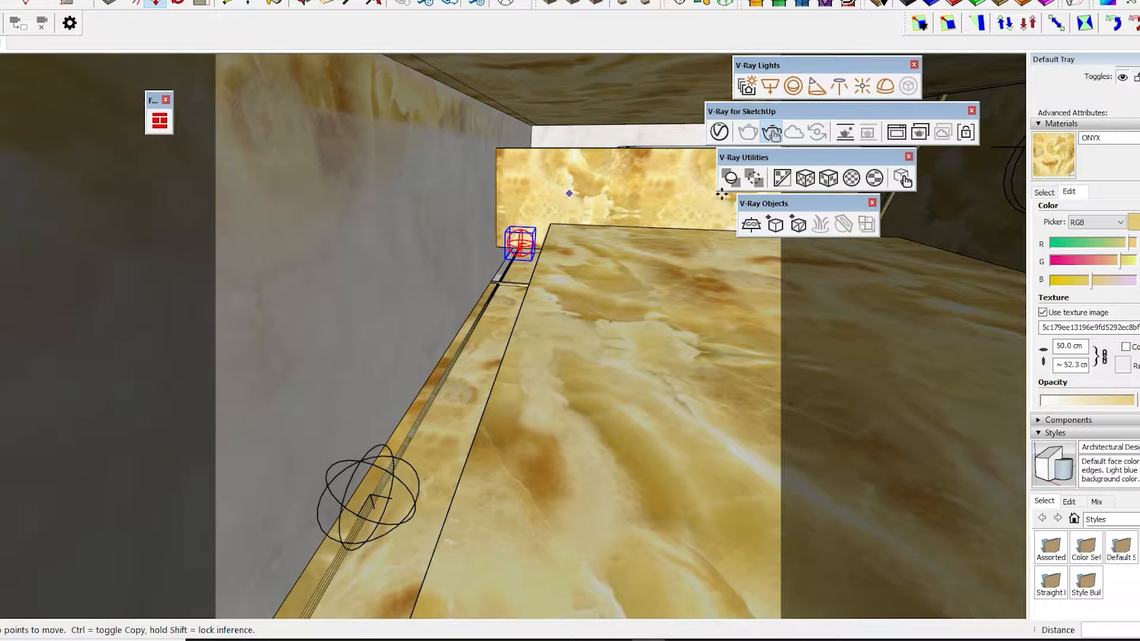
pyautogui.scroll(5, 701, 195)
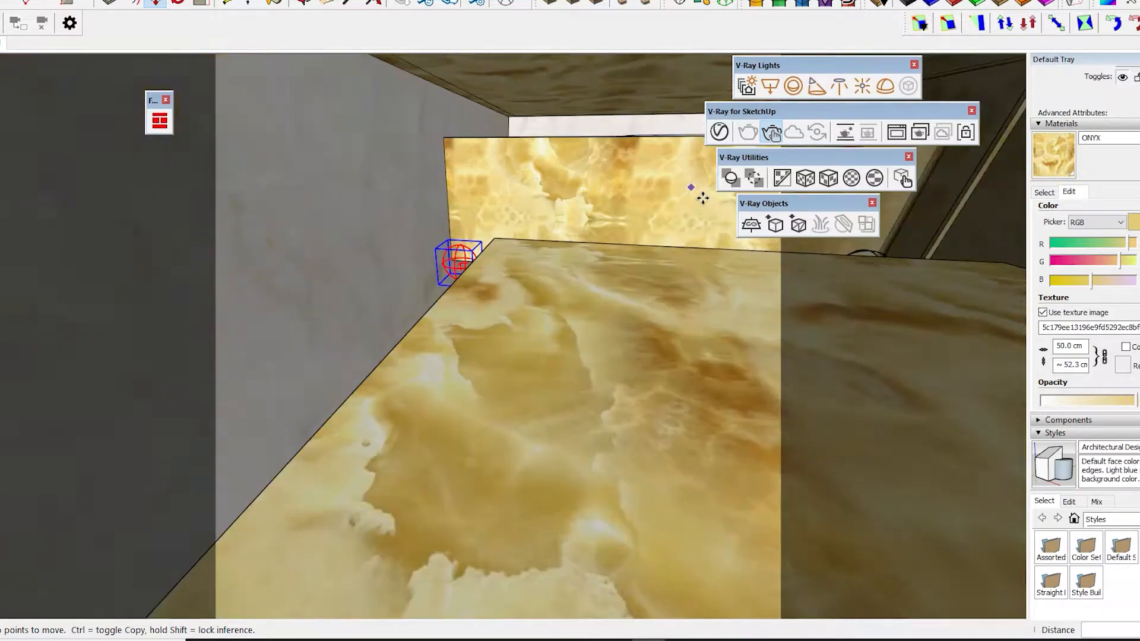
pyautogui.moveTo(687, 193); pyautogui.dragTo(664, 389, button='middle')
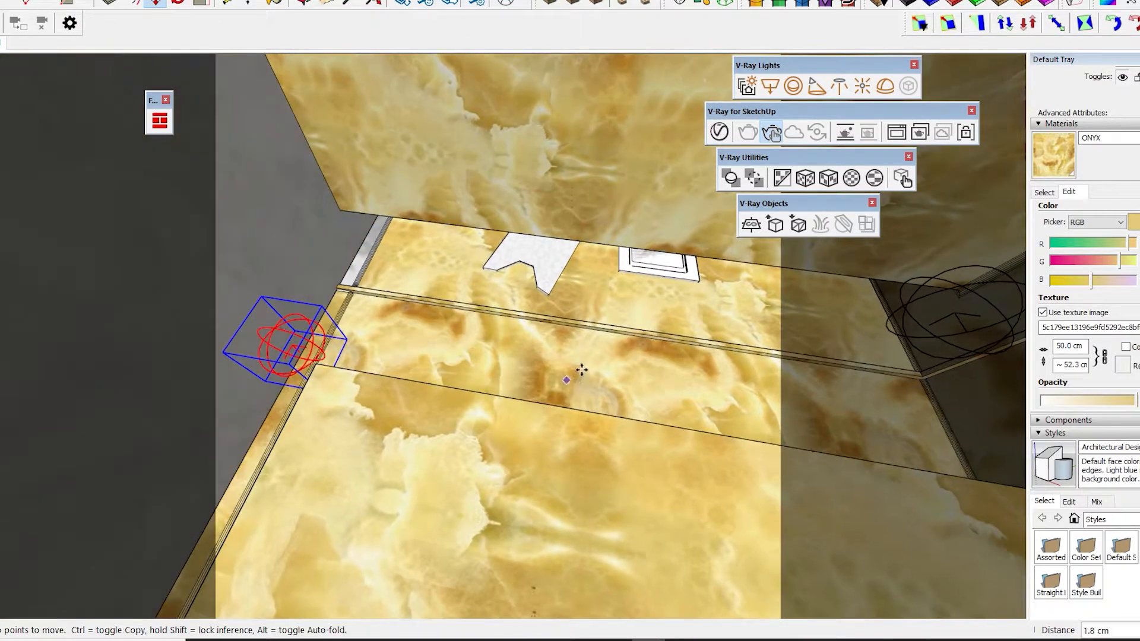
pyautogui.click(580, 366)
pyautogui.click(676, 191)
pyautogui.scroll(6, 432, 261)
pyautogui.scroll(-6, 461, 354)
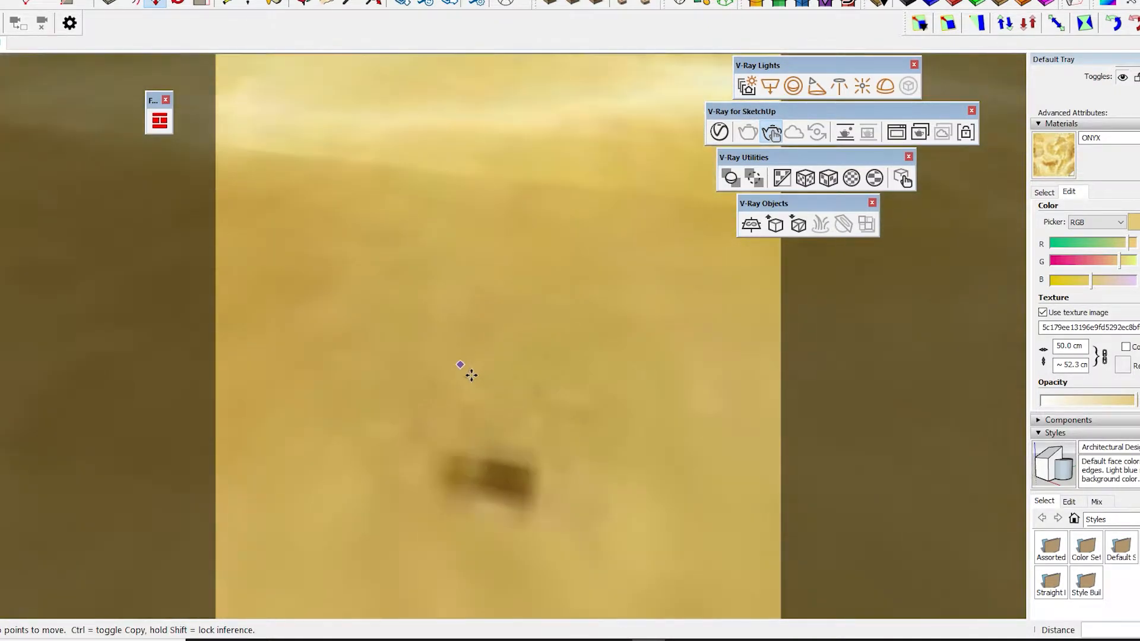
# Step: Copy the sphere light along the onyx ledge and shift it about 14.2 cm to sit beside the larger sphere light
pyautogui.moveTo(473, 381); pyautogui.dragTo(352, 292, button='middle')
pyautogui.moveTo(929, 429); pyautogui.dragTo(590, 264, button='middle')
pyautogui.click(380, 143)
pyautogui.press('ctrl')
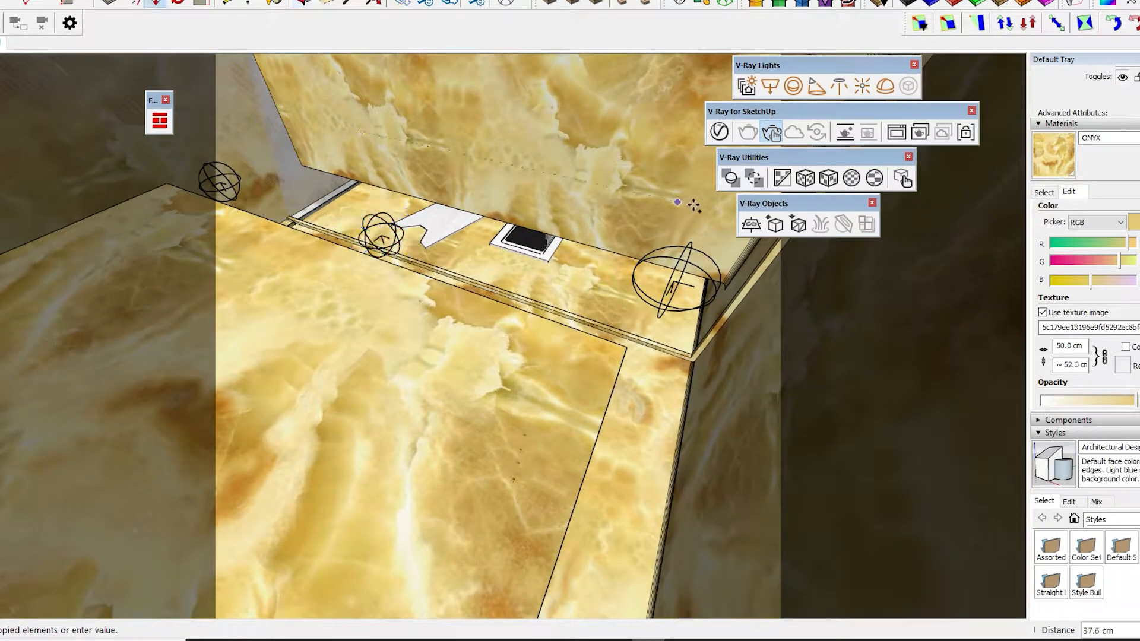
pyautogui.click(661, 208)
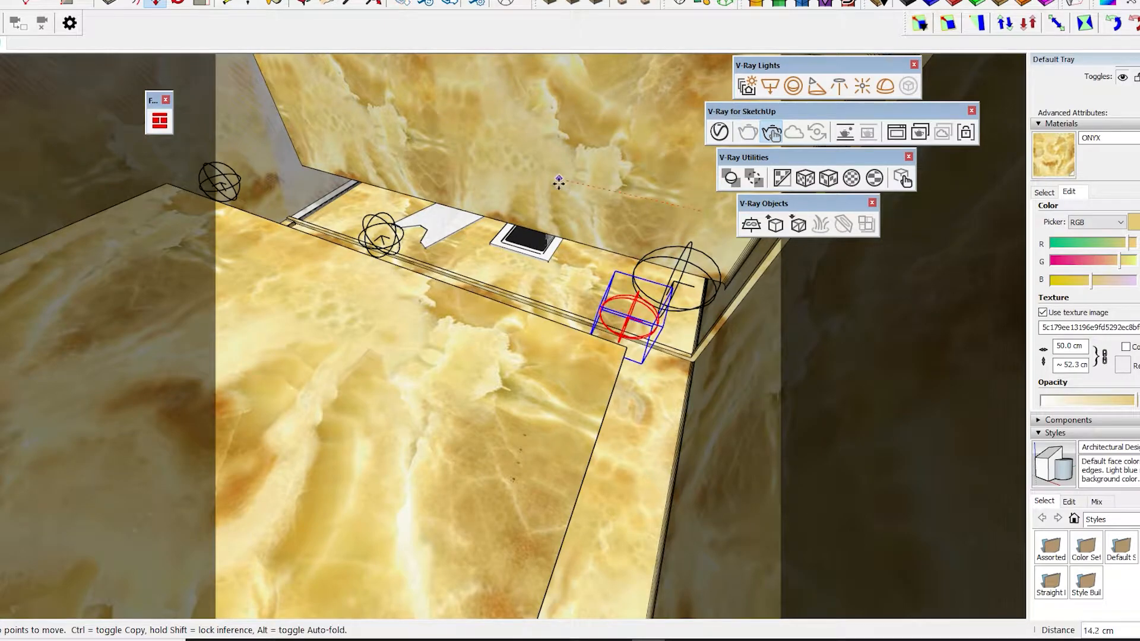
pyautogui.moveTo(529, 242); pyautogui.dragTo(425, 283, button='middle')
# Step: Leave the Move tool, return to the full vanity view and show the V-Ray frame buffer maximized
pyautogui.press('space')
pyautogui.scroll(-5, 475, 333)
pyautogui.scroll(-3, 503, 417)
pyautogui.moveTo(503, 417); pyautogui.dragTo(411, 295, button='middle')
pyautogui.moveTo(489, 321); pyautogui.dragTo(501, 382, button='middle')
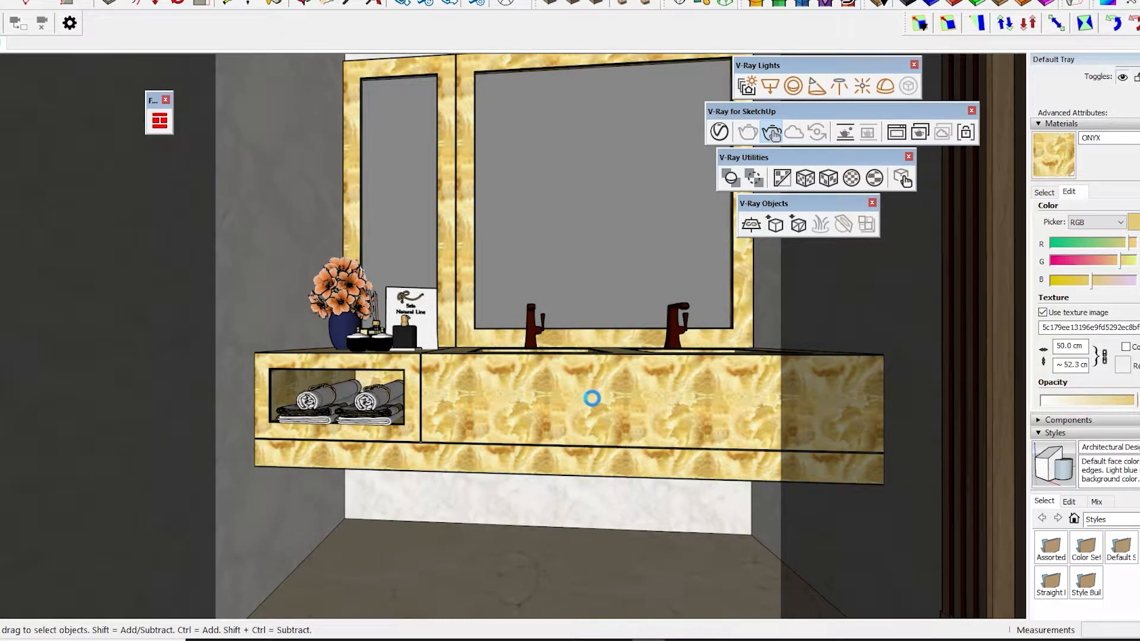
pyautogui.scroll(-2, 536, 443)
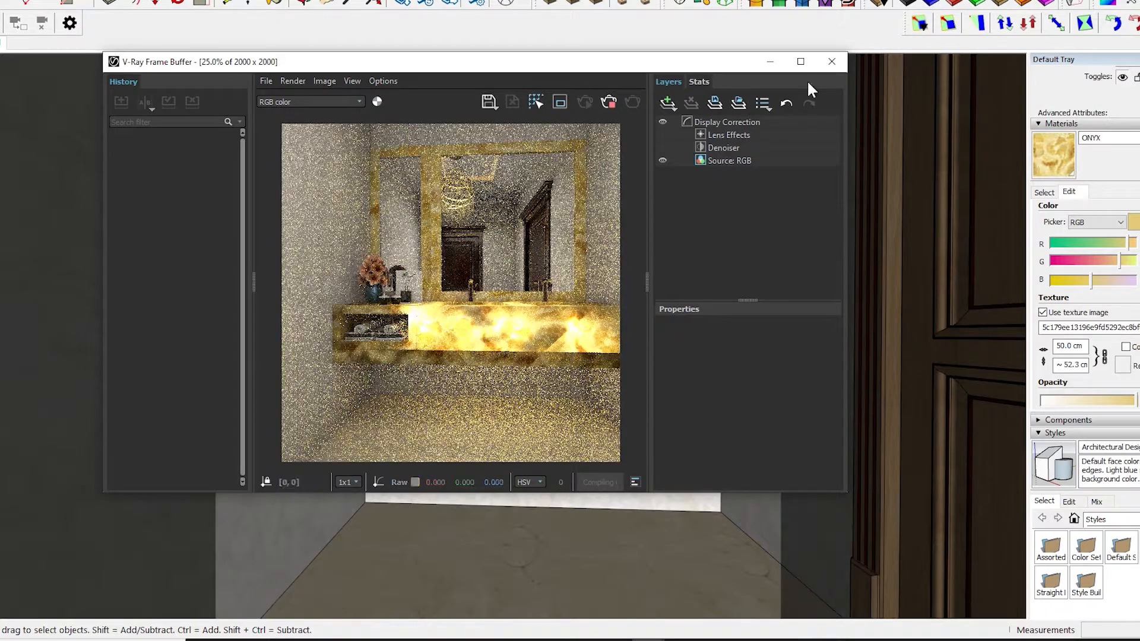
pyautogui.click(800, 61)
# Step: Examine the backlit onyx vanity in the render, close up and in full, and stop the interactive render
pyautogui.scroll(2, 634, 359)
pyautogui.moveTo(597, 336); pyautogui.dragTo(599, 440, button='middle')
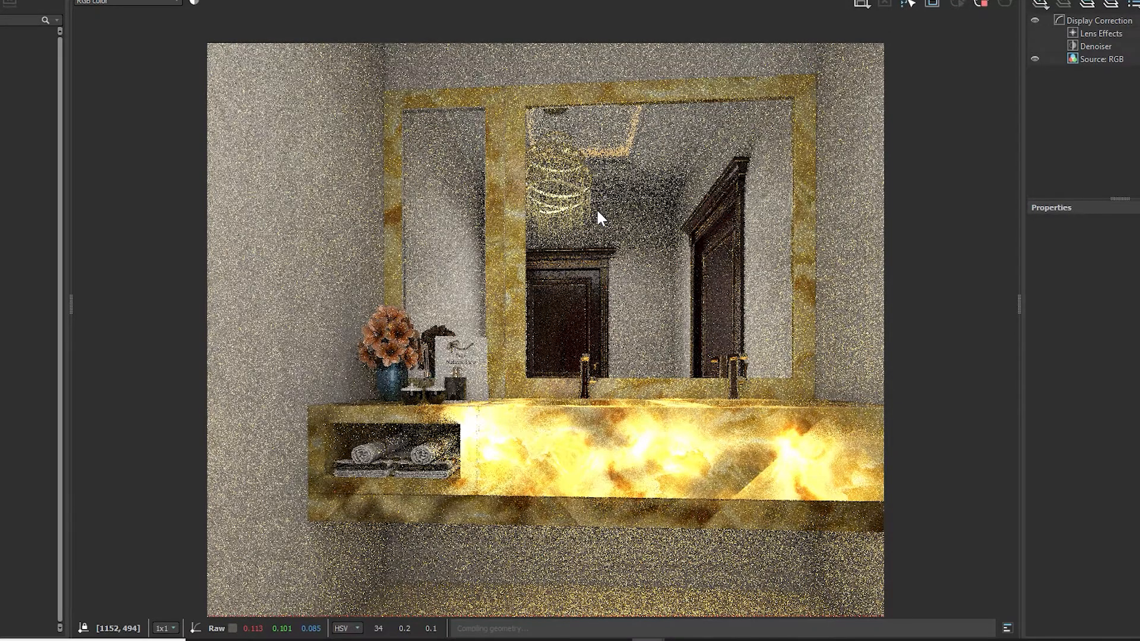
pyautogui.scroll(-2, 598, 212)
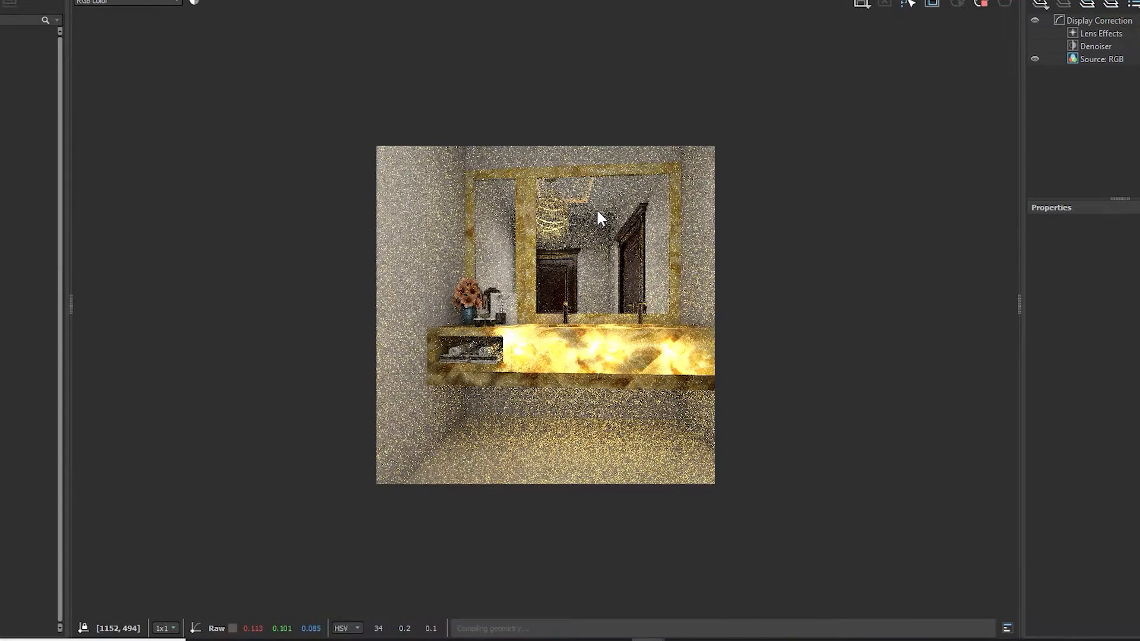
pyautogui.scroll(2, 538, 356)
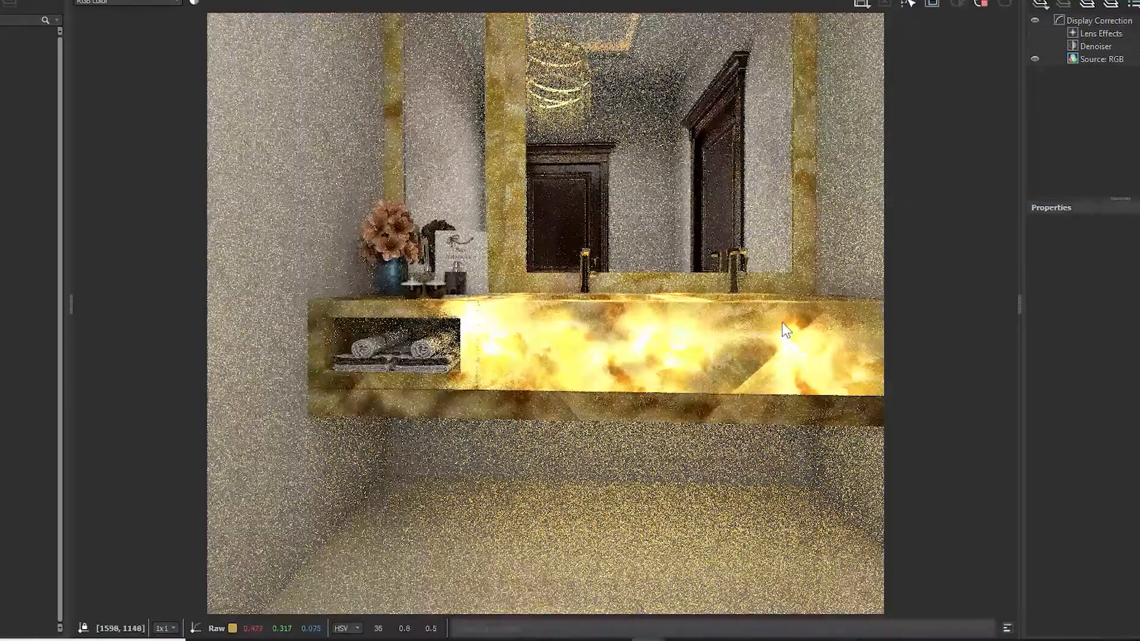
pyautogui.scroll(2, 610, 365)
pyautogui.scroll(-4, 568, 230)
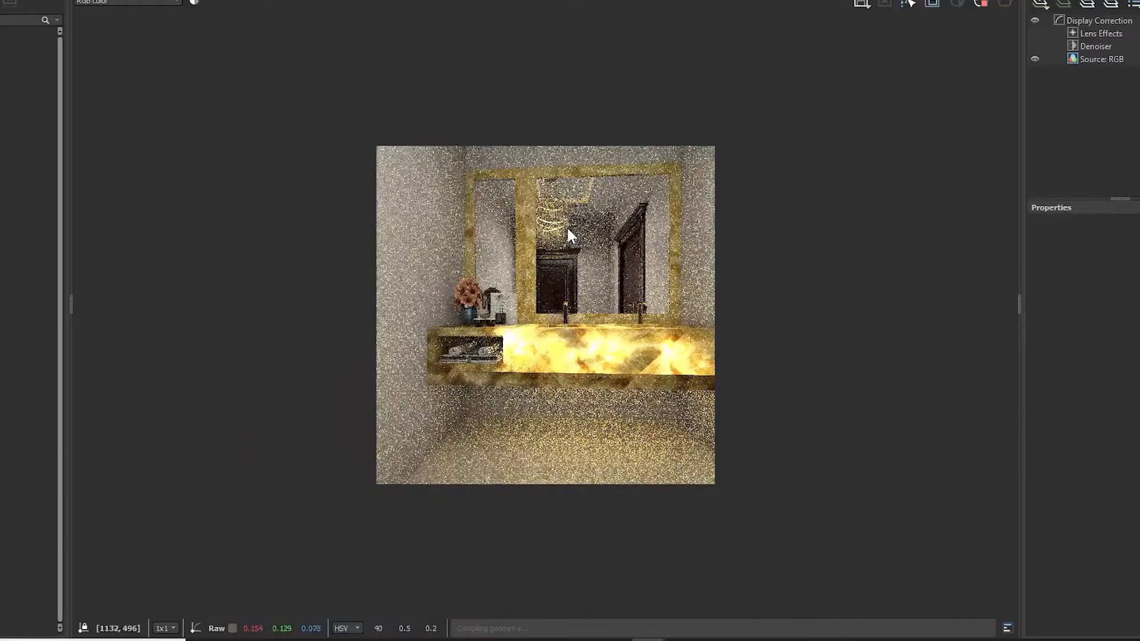
pyautogui.scroll(2, 568, 230)
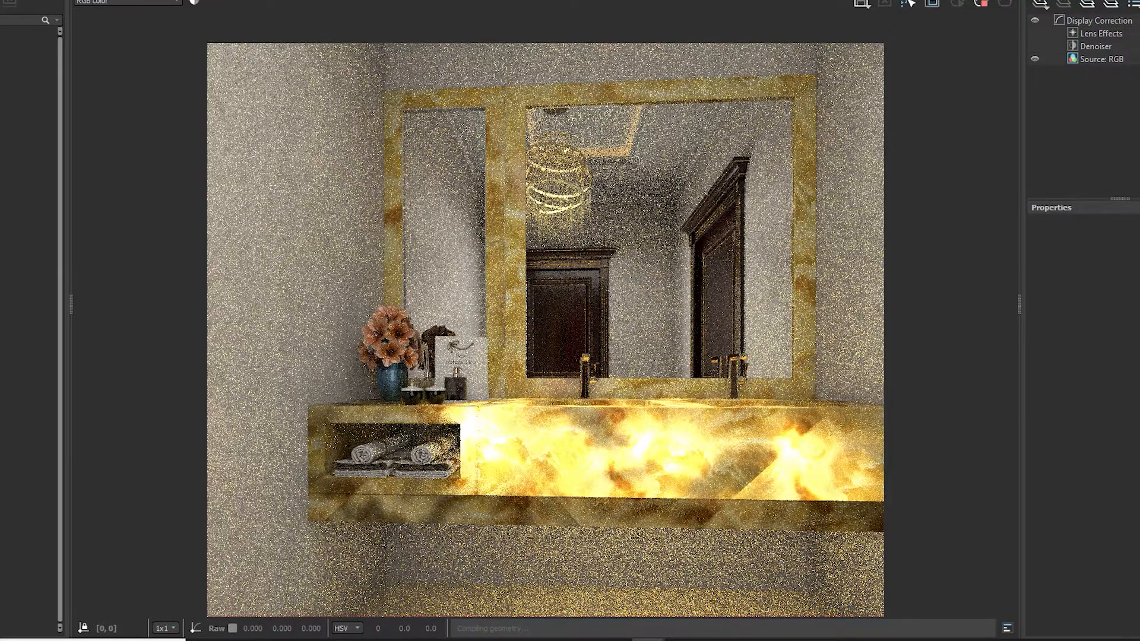
pyautogui.click(980, 5)
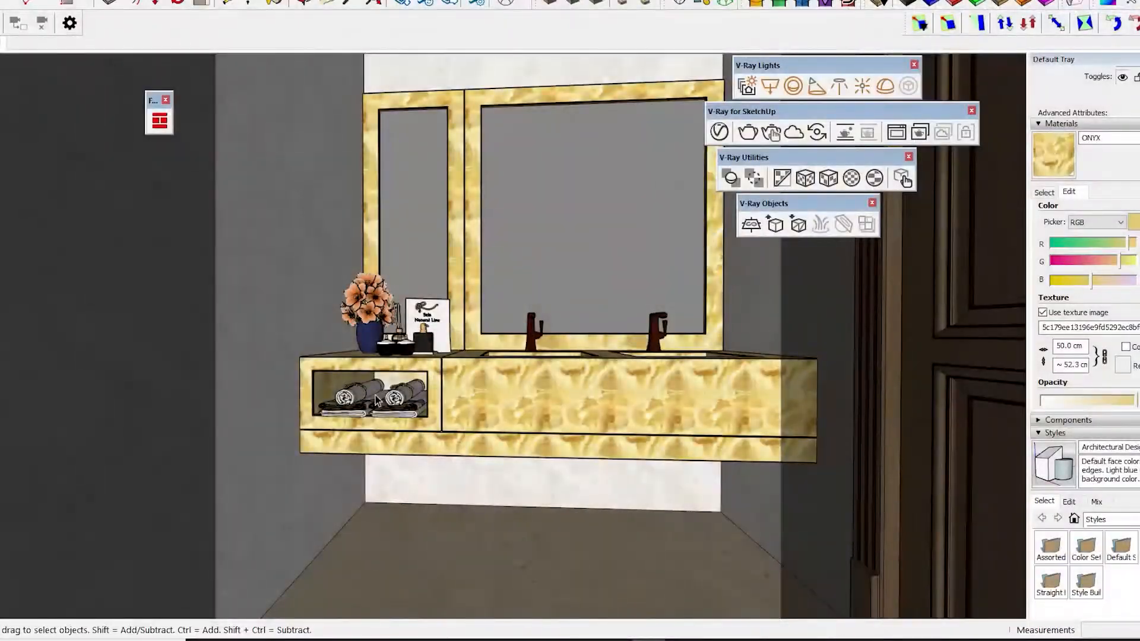
# Step: Open the vanity group for editing at the open end of the box beneath the towel niche
pyautogui.moveTo(207, 368)
pyautogui.mouseDown(button='middle')
pyautogui.moveTo(507, 322)
pyautogui.moveTo(682, 226)
pyautogui.moveTo(653, 196)
pyautogui.moveTo(618, 178)
pyautogui.moveTo(474, 416)
pyautogui.mouseUp(button='middle')
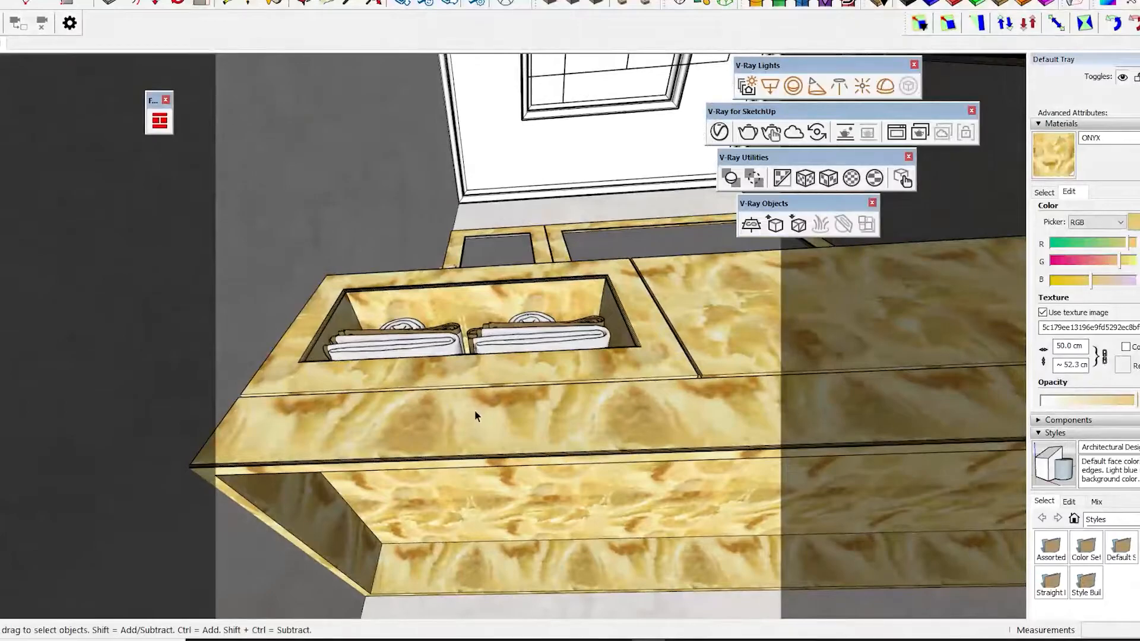
pyautogui.scroll(-1, 475, 411)
pyautogui.press('l')
pyautogui.click(260, 479)
pyautogui.click(271, 478)
pyautogui.press('space')
pyautogui.click(393, 486)
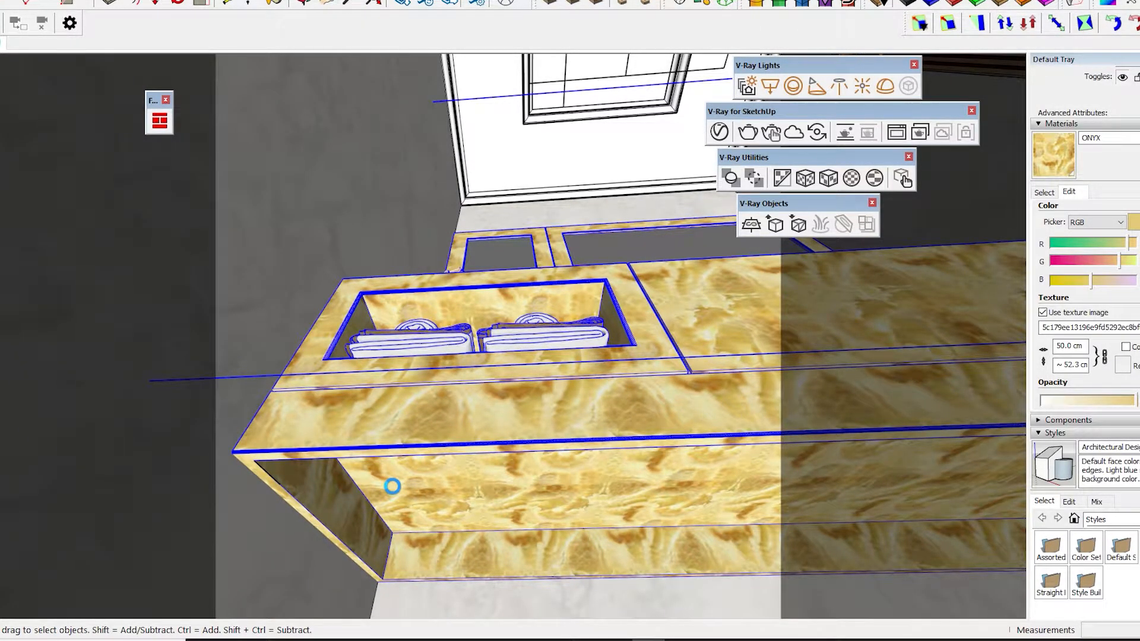
pyautogui.doubleClick(385, 482)
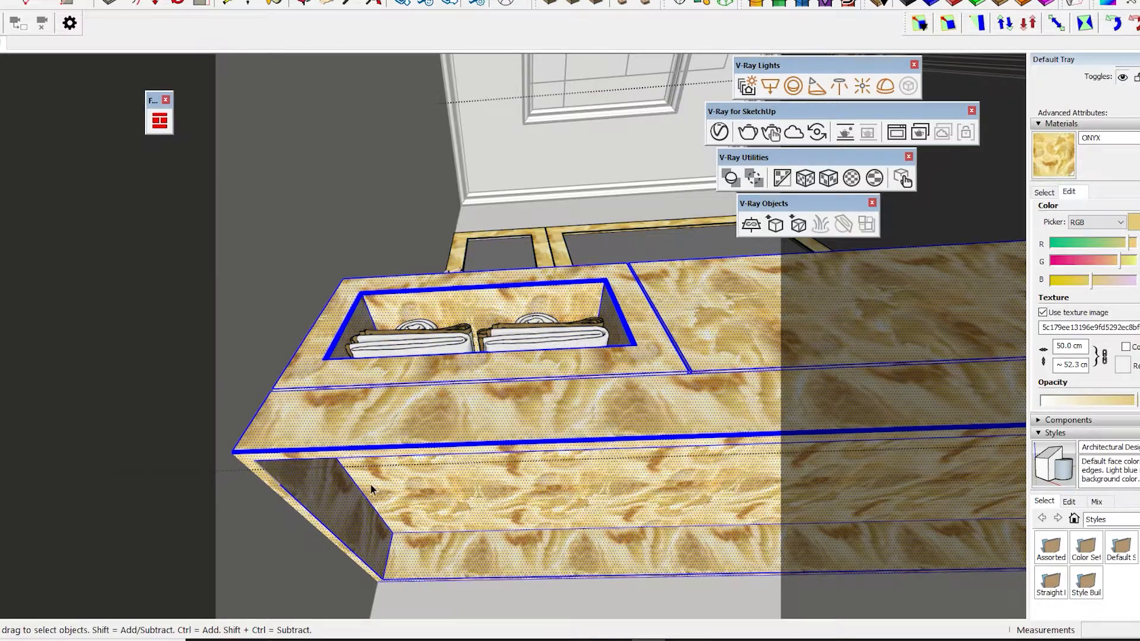
pyautogui.click(298, 533)
# Step: Select the sphere light inside the end of the vanity cavity and scale it down in two passes
pyautogui.scroll(2, 320, 510)
pyautogui.moveTo(344, 497); pyautogui.dragTo(526, 201, button='middle')
pyautogui.scroll(4, 490, 409)
pyautogui.click(440, 430)
pyautogui.scroll(2, 543, 433)
pyautogui.press('s')
pyautogui.moveTo(502, 412); pyautogui.dragTo(459, 446)
pyautogui.press('m')
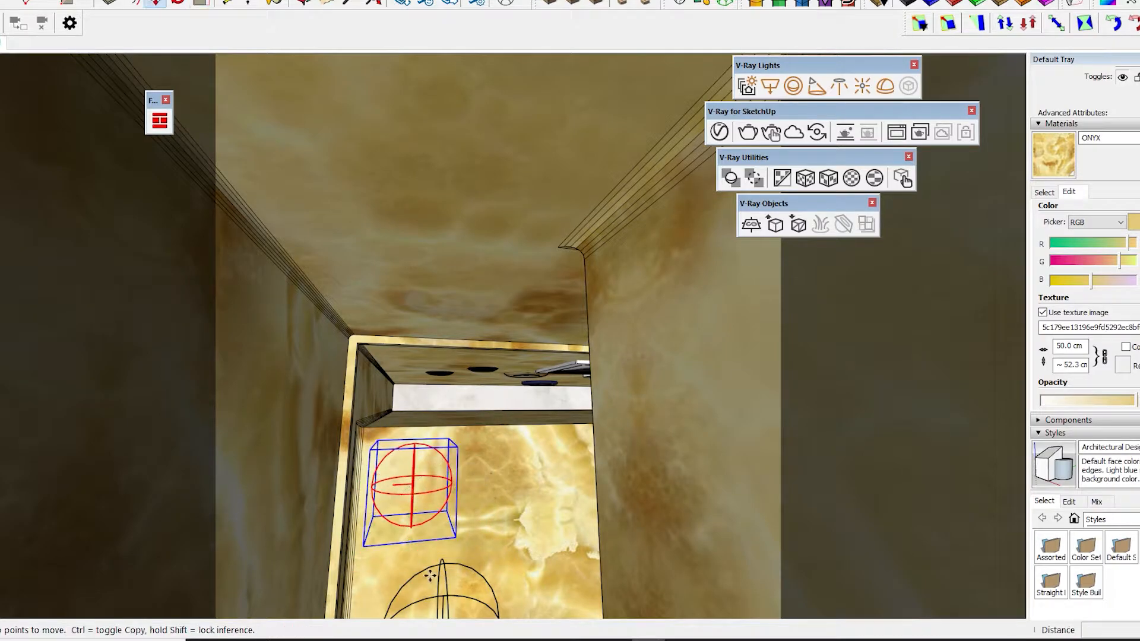
pyautogui.moveTo(452, 494); pyautogui.dragTo(527, 484, button='middle')
pyautogui.press('s')
pyautogui.moveTo(509, 364); pyautogui.dragTo(464, 429)
pyautogui.press('m')
# Step: Examine the light layout inside the vanity cavity, leave the Move tool and return to the exterior view of the towel niche
pyautogui.moveTo(463, 430); pyautogui.dragTo(641, 407, button='middle')
pyautogui.scroll(-2, 641, 407)
pyautogui.scroll(5, 373, 360)
pyautogui.moveTo(372, 360); pyautogui.dragTo(590, 255, button='middle')
pyautogui.scroll(3, 372, 237)
pyautogui.scroll(-4, 470, 267)
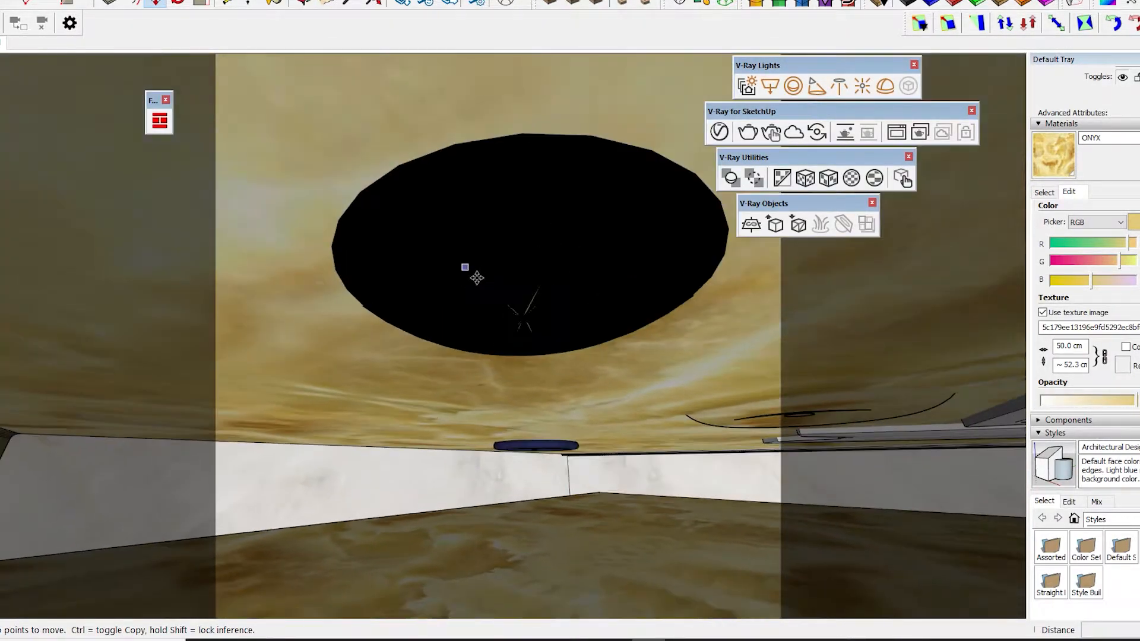
pyautogui.scroll(-6, 465, 266)
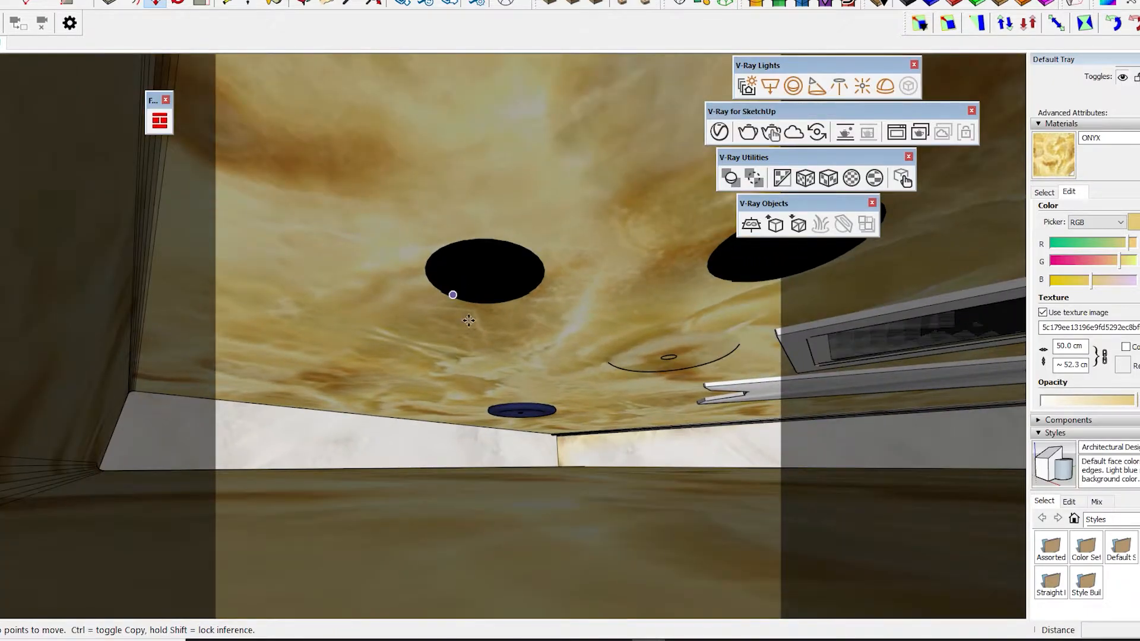
pyautogui.moveTo(452, 295); pyautogui.dragTo(537, 499, button='middle')
pyautogui.scroll(-2, 457, 296)
pyautogui.press('space')
pyautogui.scroll(-7, 408, 336)
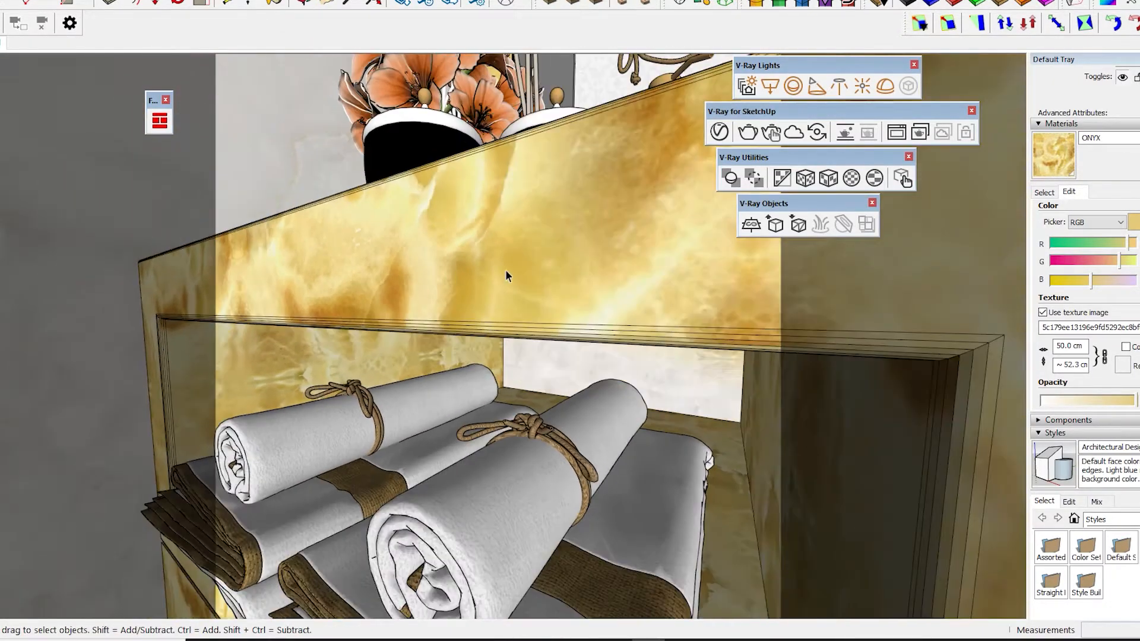
pyautogui.scroll(-5, 501, 273)
pyautogui.moveTo(492, 269); pyautogui.dragTo(468, 264, button='middle')
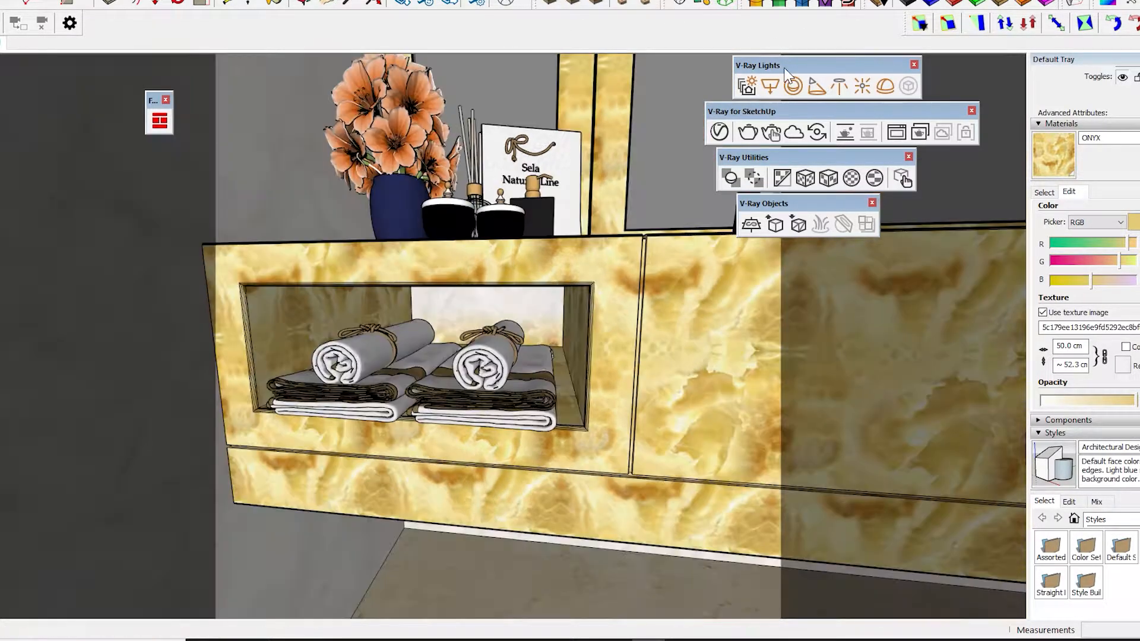
# Step: Enable the section tools and place a section plane named Section 1 on the vanity's front face
pyautogui.rightClick(876, 5)
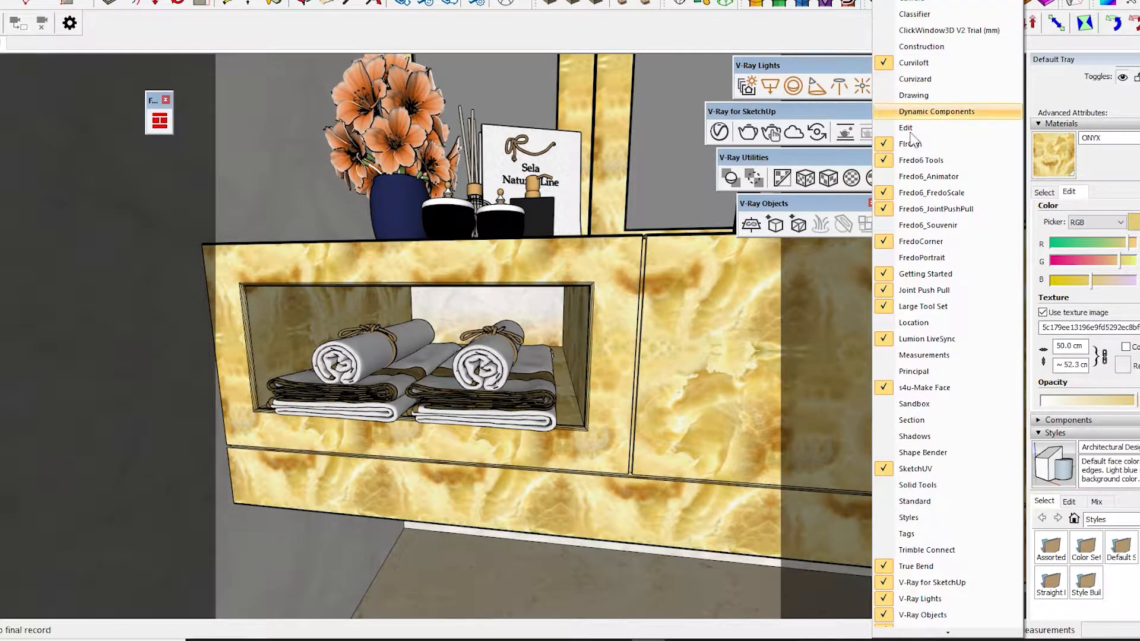
pyautogui.click(928, 420)
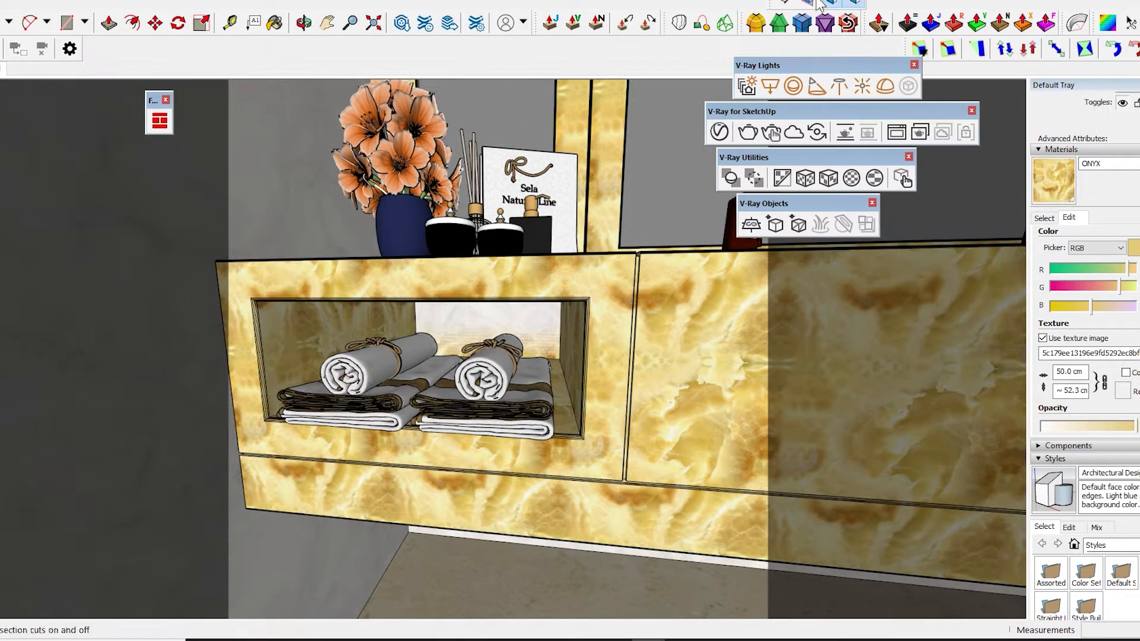
pyautogui.click(787, 3)
pyautogui.click(680, 402)
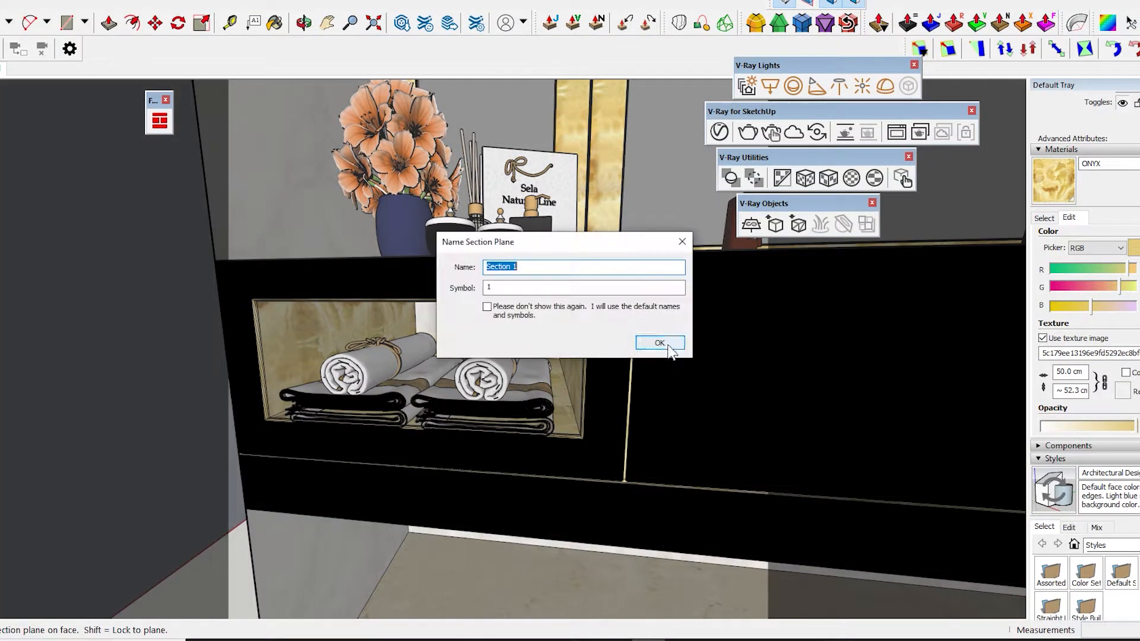
pyautogui.click(657, 341)
# Step: Move the section plane back into the vanity to cut away its front, keep section cuts on and hide the section plane
pyautogui.scroll(-5, 364, 339)
pyautogui.scroll(-3, 491, 526)
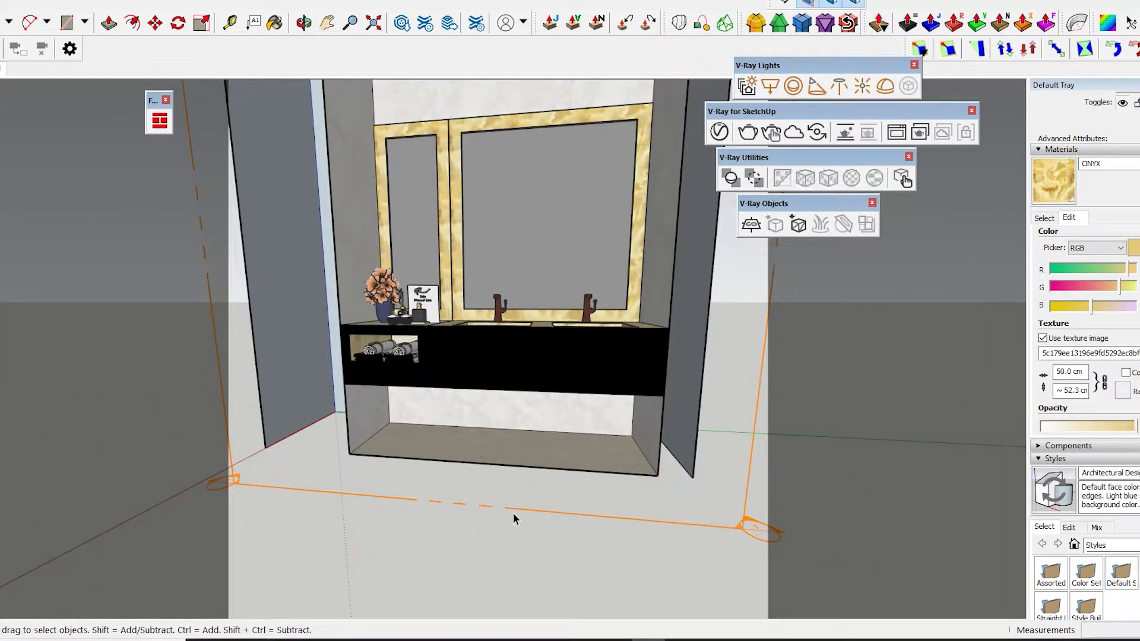
pyautogui.click(513, 510)
pyautogui.press('m')
pyautogui.click(495, 534)
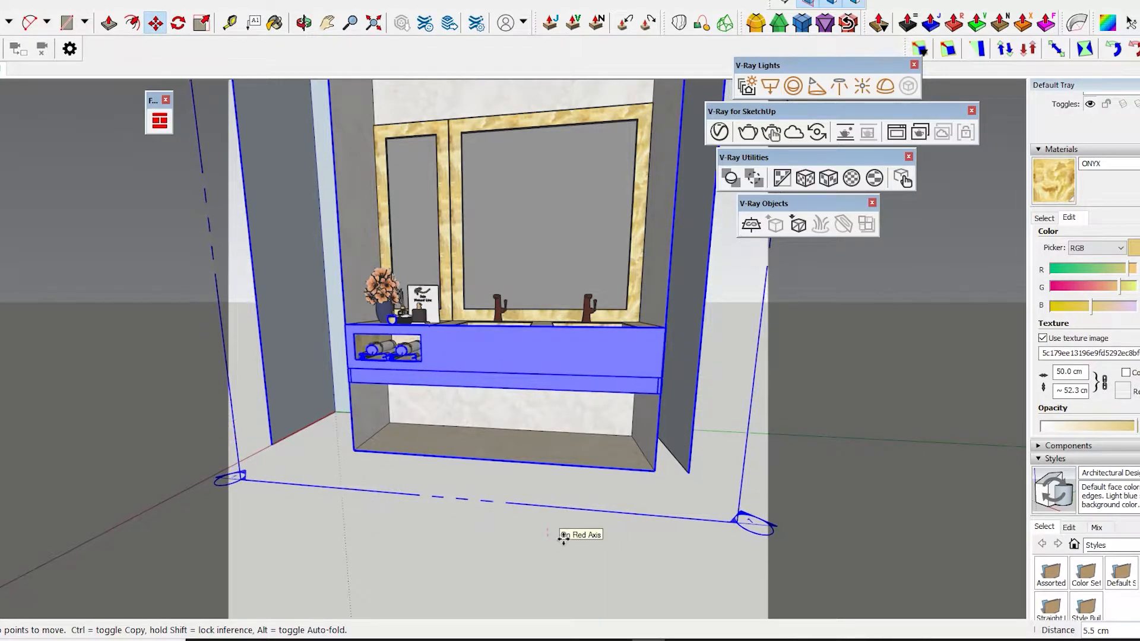
pyautogui.click(833, 3)
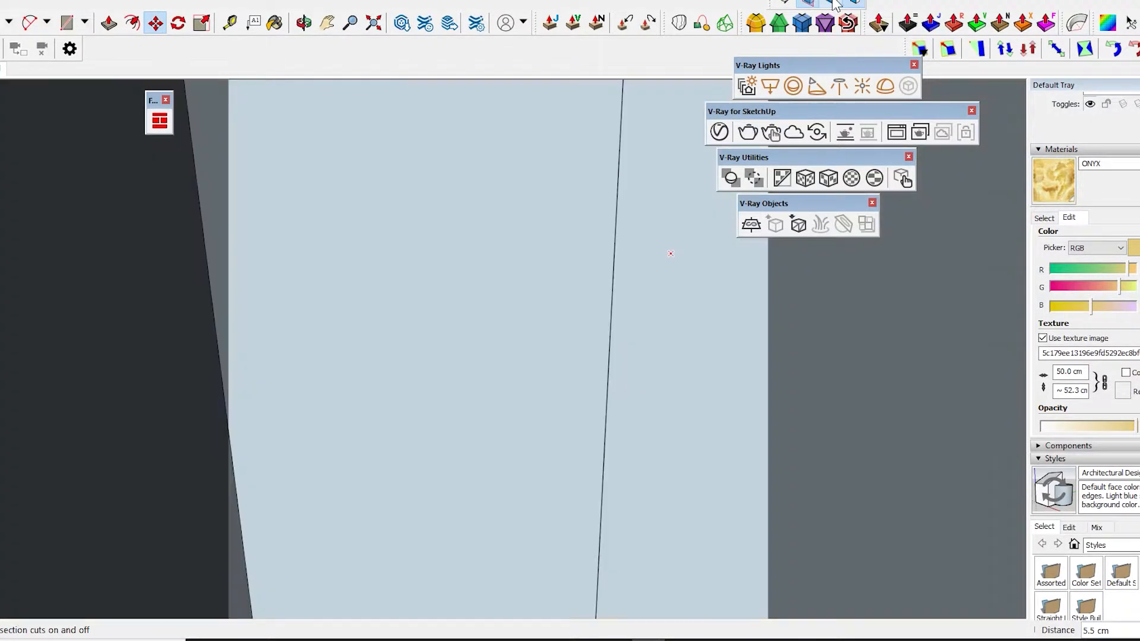
pyautogui.click(833, 3)
pyautogui.press('space')
pyautogui.click(809, 2)
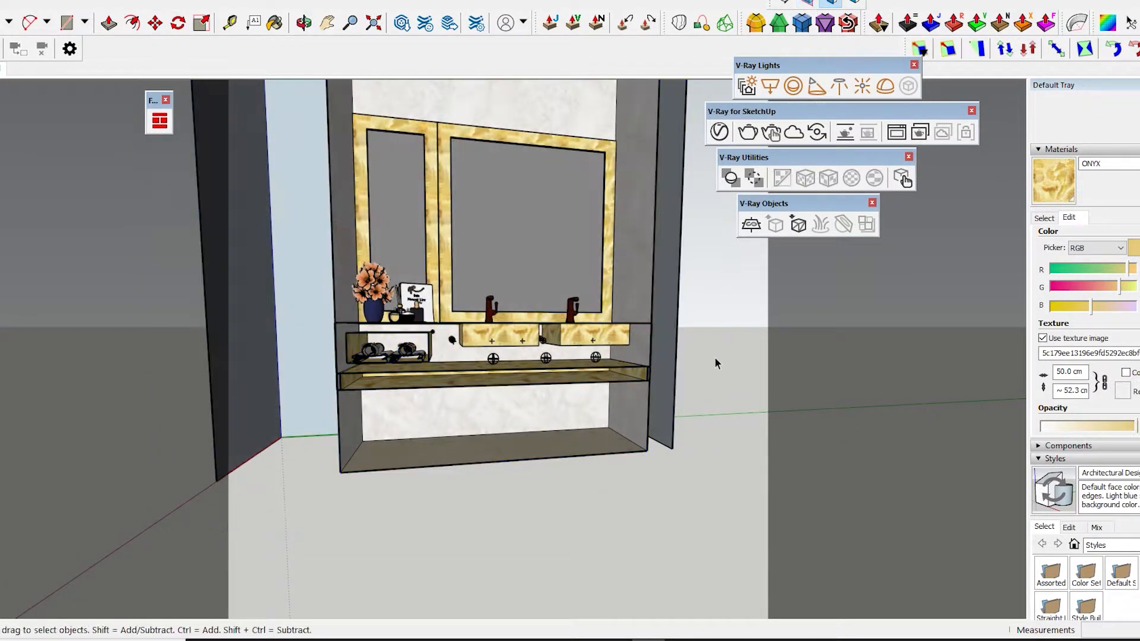
# Step: Copy the front-row sphere light nearest the towel niche sideways to extend the row toward the niche
pyautogui.scroll(6, 534, 389)
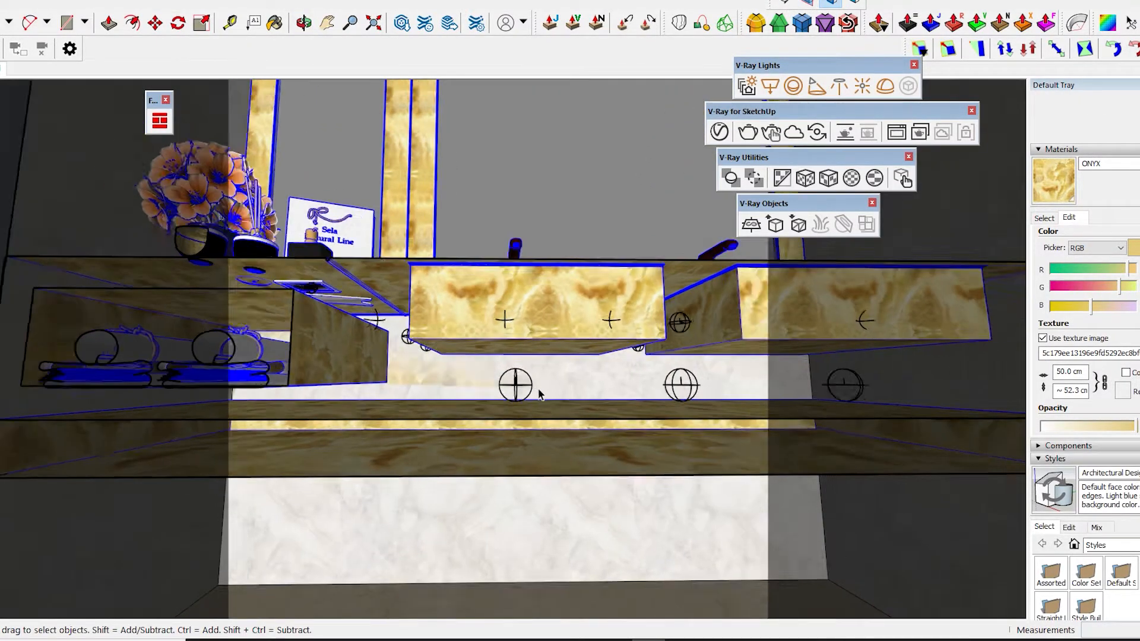
pyautogui.doubleClick(527, 396)
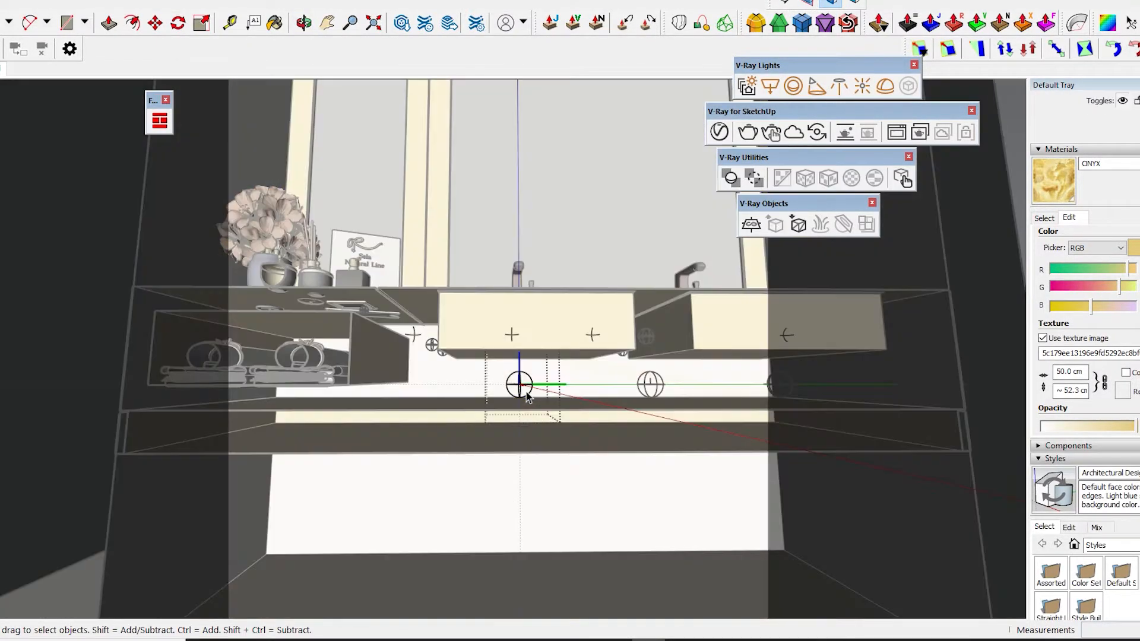
pyautogui.press('Escape')
pyautogui.press('m')
pyautogui.click(627, 386)
pyautogui.press('ctrl')
pyautogui.click(575, 391)
pyautogui.scroll(-3, 578, 391)
pyautogui.scroll(2, 697, 392)
pyautogui.moveTo(699, 393); pyautogui.dragTo(687, 379, button='middle')
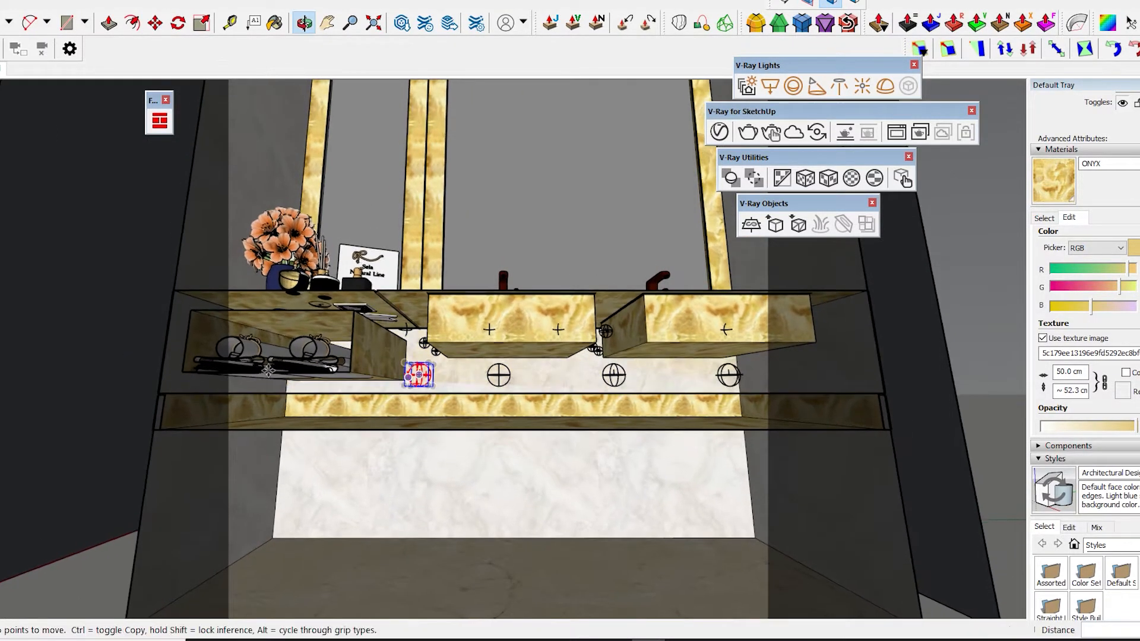
pyautogui.moveTo(282, 373); pyautogui.dragTo(374, 386, button='middle')
pyautogui.press('space')
# Step: Copy the pair of small sphere lights about 40 cm sideways above the towel niche, and copy them again about 26 cm further
pyautogui.moveTo(727, 443); pyautogui.dragTo(626, 450, button='middle')
pyautogui.scroll(2, 534, 386)
pyautogui.click(556, 369)
pyautogui.keyDown('ctrl'); pyautogui.click(546, 369); pyautogui.keyUp('ctrl')
pyautogui.press('m')
pyautogui.click(548, 372)
pyautogui.click(600, 273)
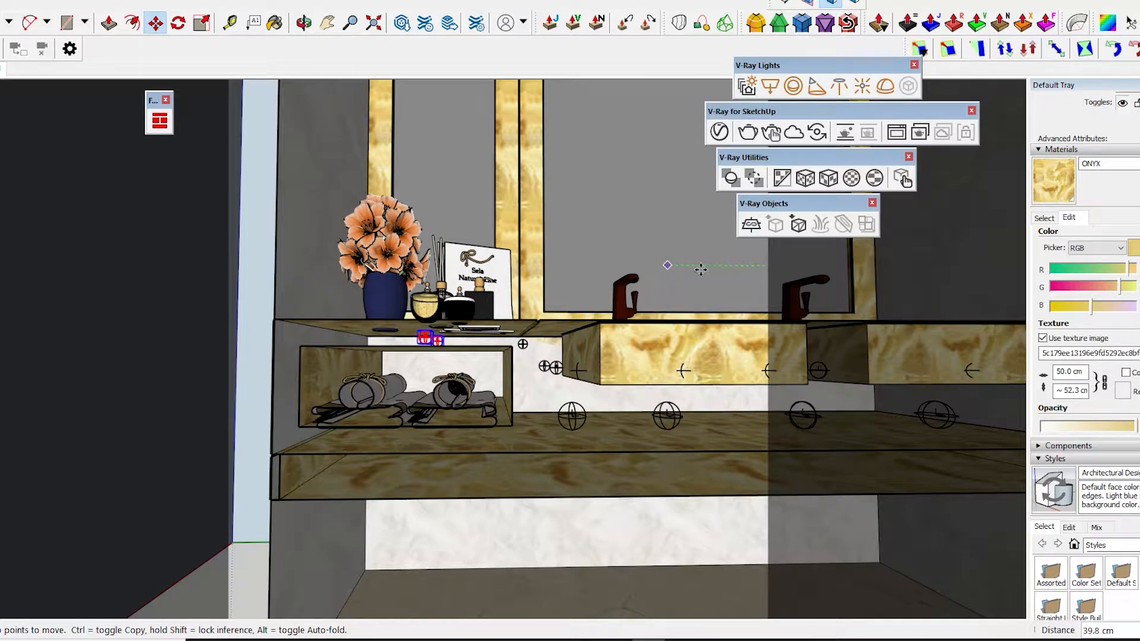
pyautogui.press('ctrl')
pyautogui.click(735, 267)
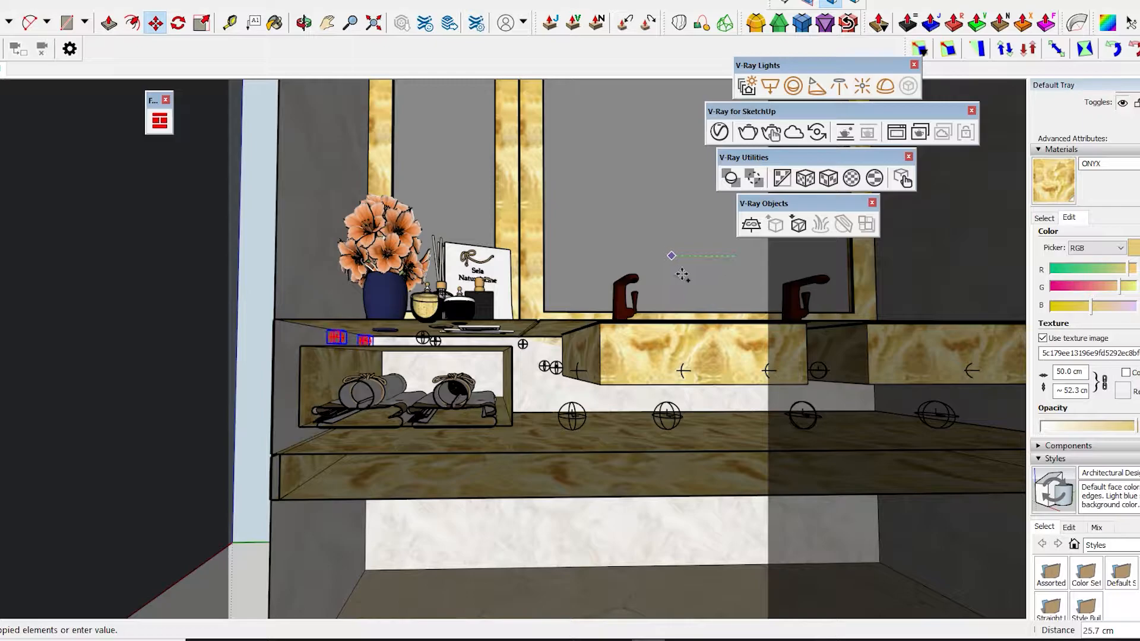
# Step: Lower the inner pair of small sphere lights from above the towel niche to the cavity beneath it
pyautogui.click(611, 202)
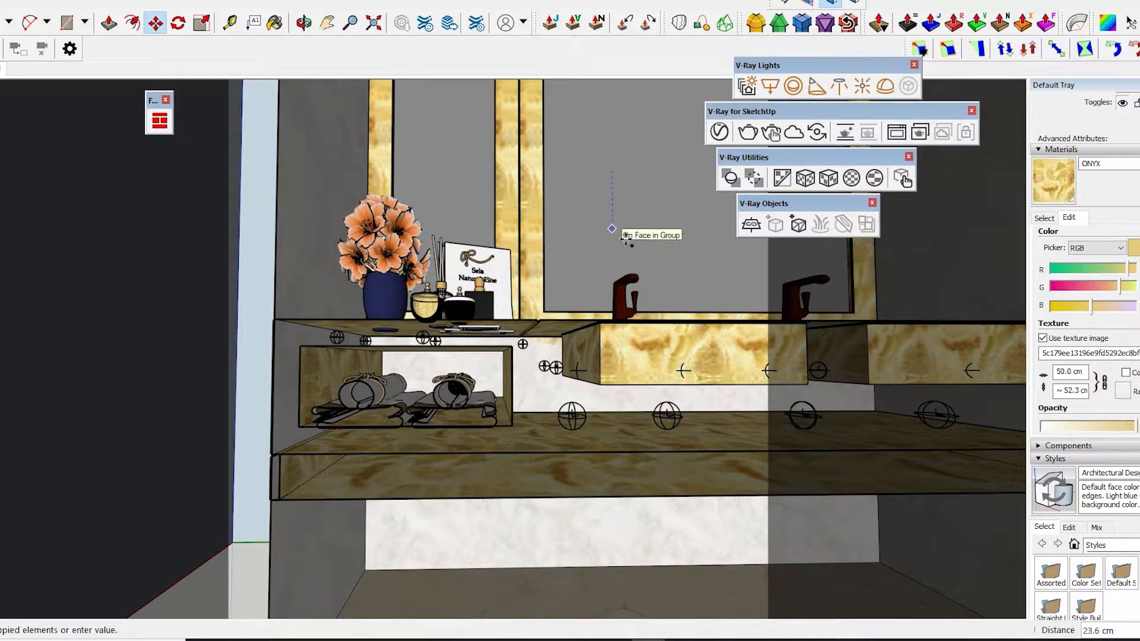
pyautogui.press('space')
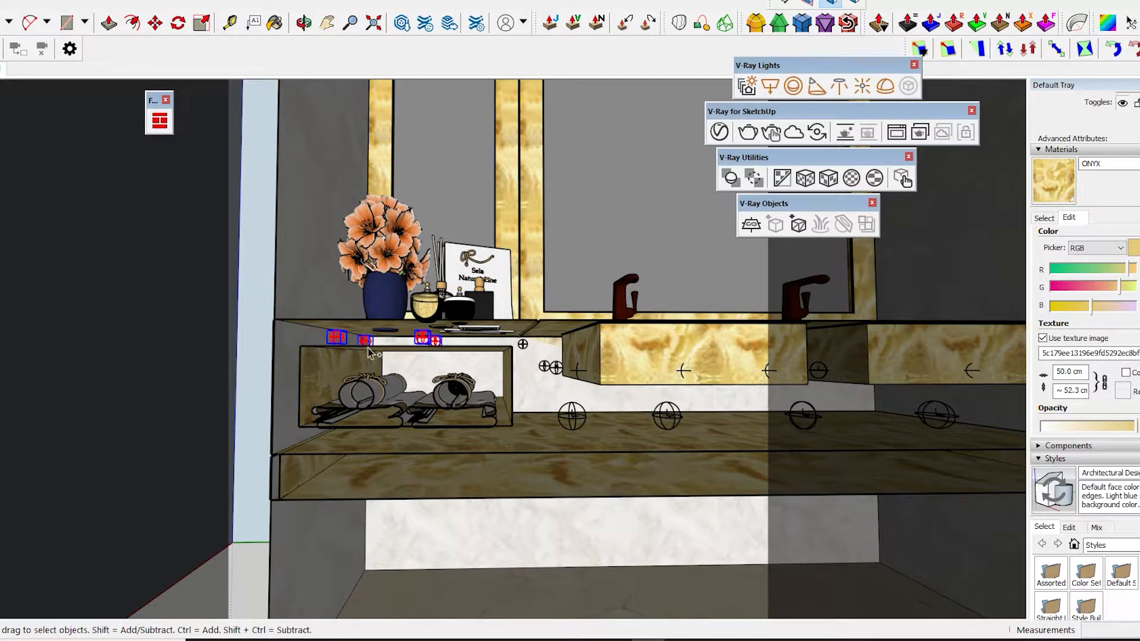
pyautogui.hotkey('ctrl', 'a')
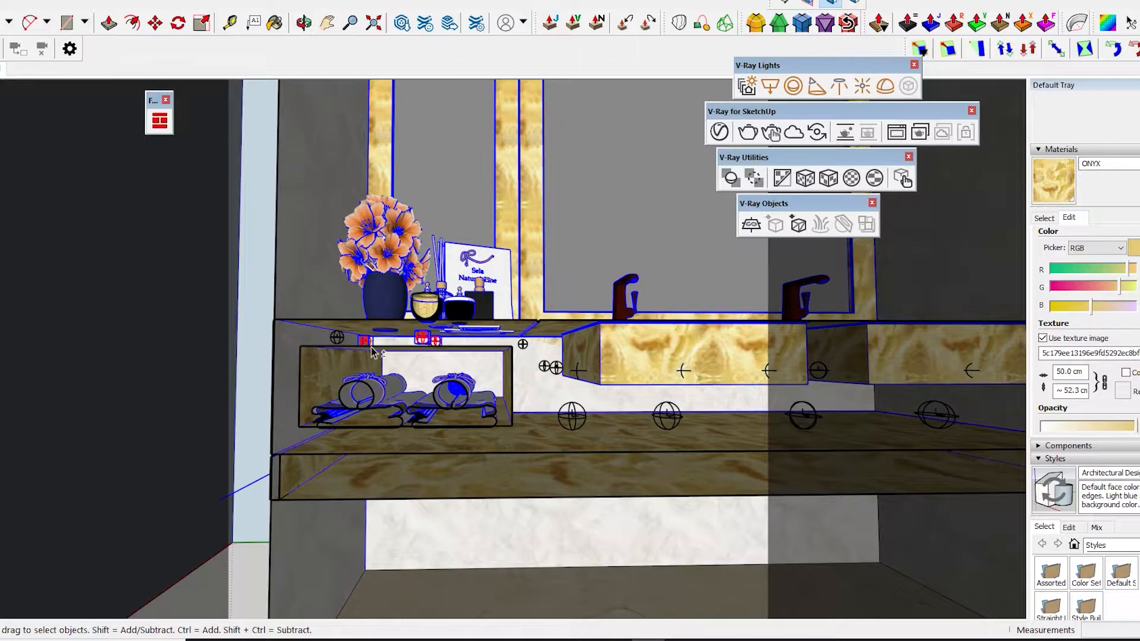
pyautogui.keyDown('shift'); pyautogui.click(368, 350); pyautogui.keyUp('shift')
pyautogui.press('m')
pyautogui.click(586, 175)
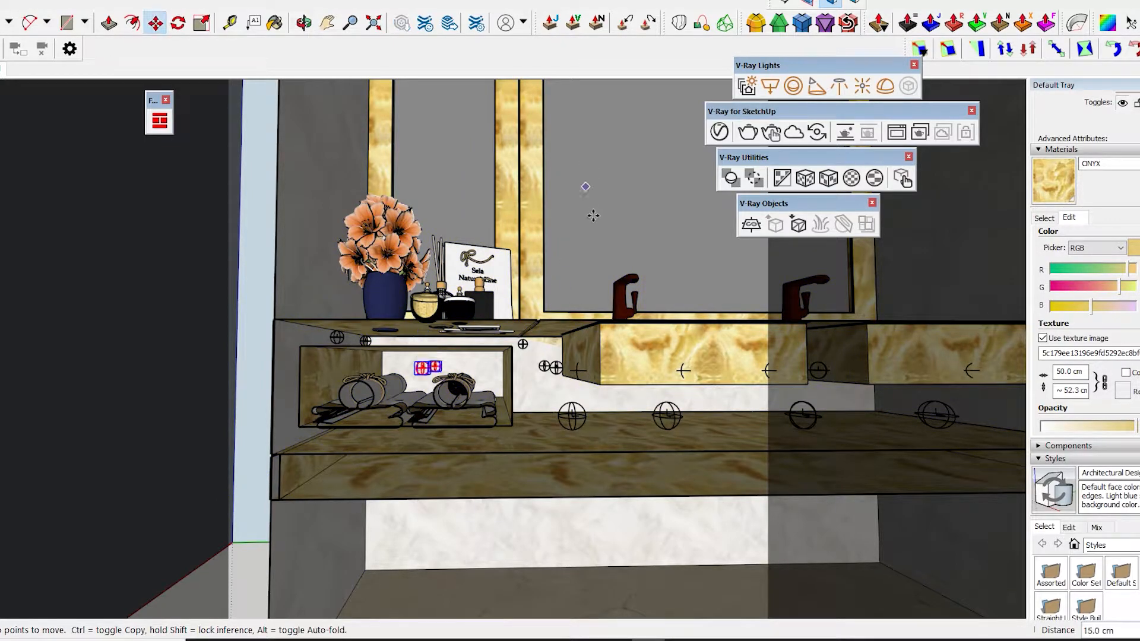
pyautogui.click(585, 237)
pyautogui.press('space')
pyautogui.scroll(-2, 895, 431)
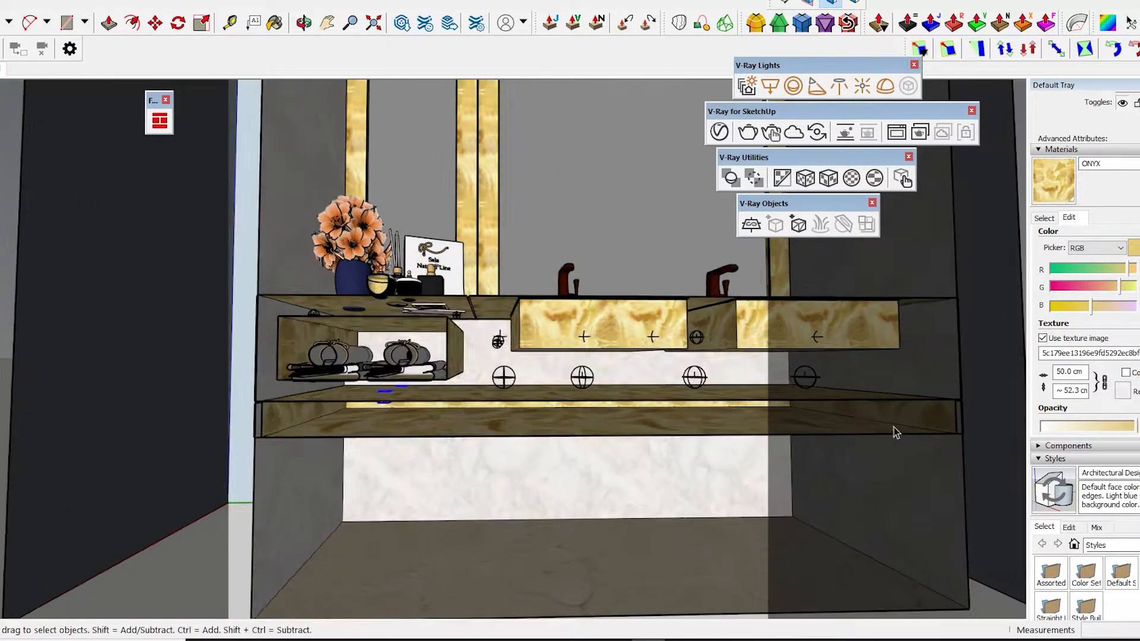
# Step: Raise the selected pair of sphere lights beneath the towel niche by about 6 cm
pyautogui.moveTo(896, 431); pyautogui.dragTo(878, 397, button='middle')
pyautogui.click(770, 86)
pyautogui.moveTo(453, 473); pyautogui.dragTo(443, 415, button='middle')
pyautogui.press('space')
pyautogui.press('m')
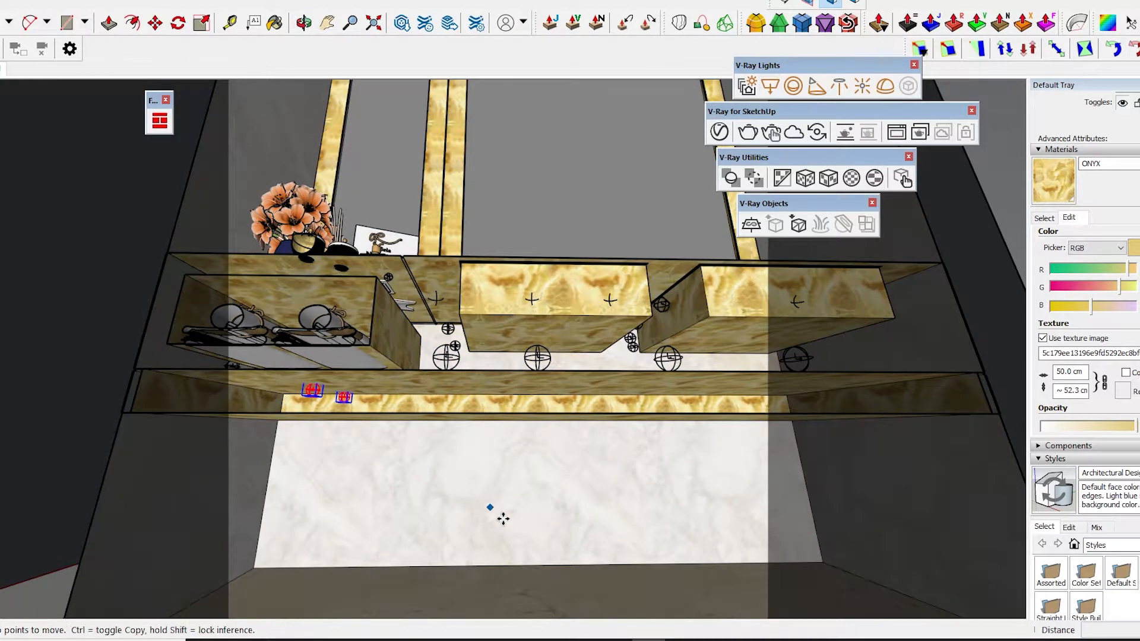
pyautogui.moveTo(499, 503); pyautogui.dragTo(506, 504, button='middle')
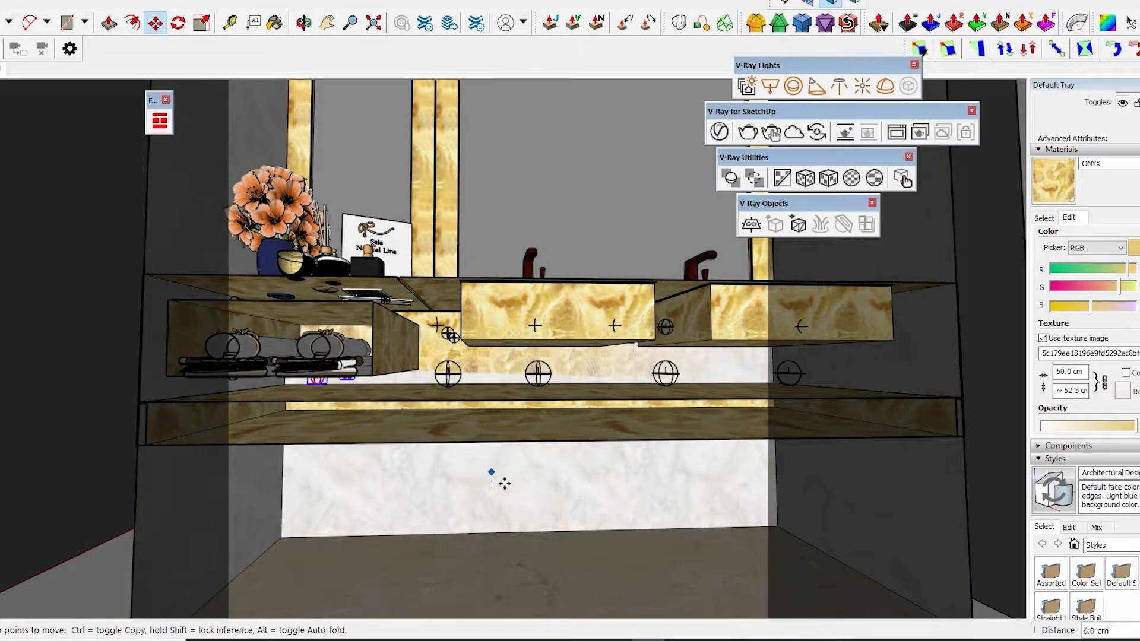
# Step: Draw a V-Ray rectangle light along the length of the narrow lower compartment of the vanity
pyautogui.click(770, 86)
pyautogui.moveTo(537, 427); pyautogui.dragTo(426, 420, button='middle')
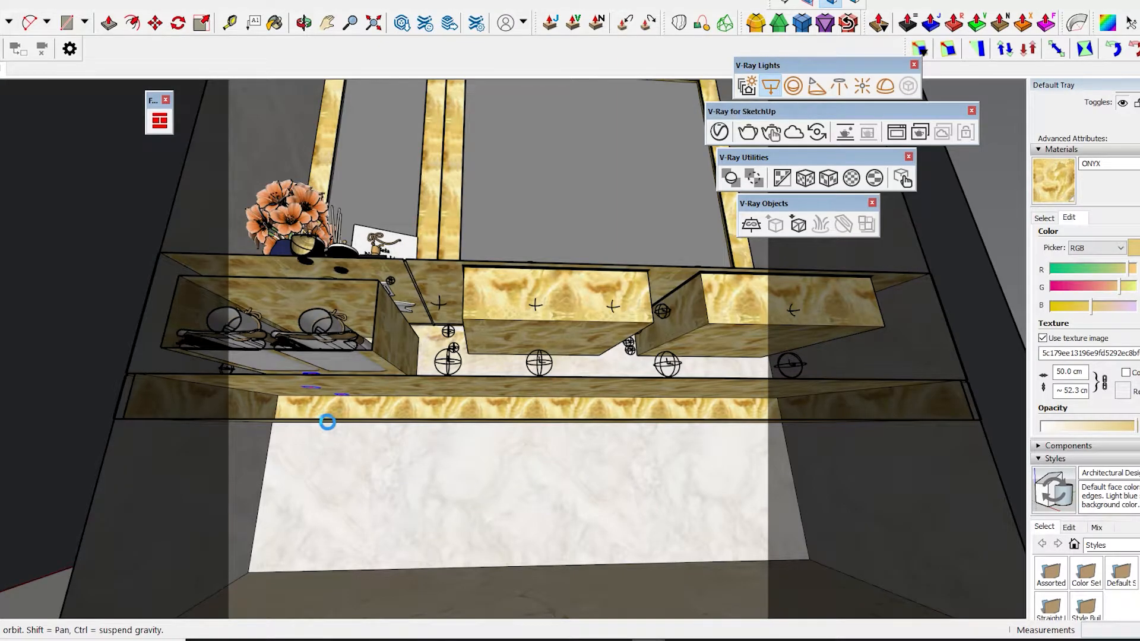
pyautogui.moveTo(329, 421); pyautogui.dragTo(319, 414, button='middle')
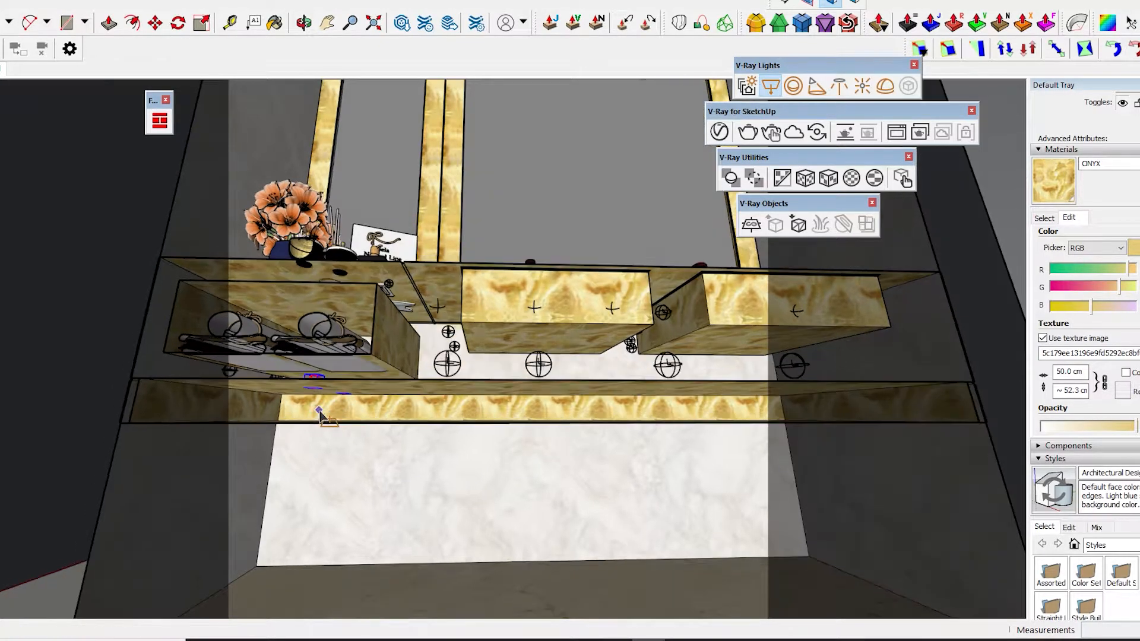
pyautogui.click(290, 405)
pyautogui.click(772, 414)
pyautogui.click(294, 393)
pyautogui.moveTo(776, 399); pyautogui.dragTo(766, 381, button='middle')
pyautogui.moveTo(820, 410); pyautogui.dragTo(757, 345, button='middle')
pyautogui.scroll(5, 789, 414)
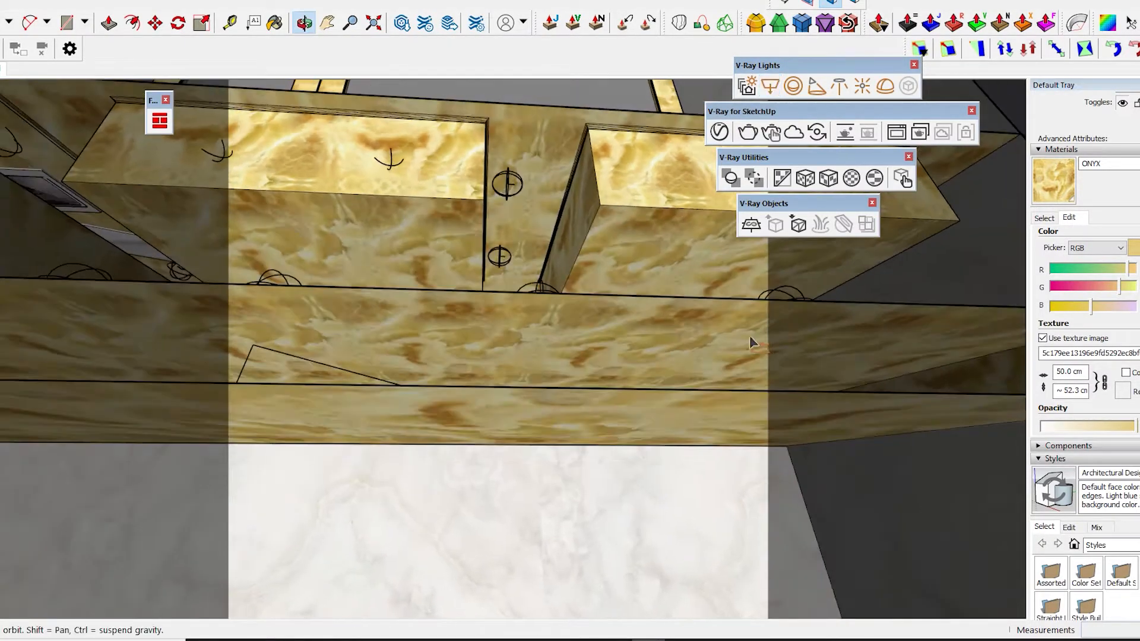
pyautogui.click(792, 386)
pyautogui.moveTo(475, 394); pyautogui.dragTo(348, 471, button='middle')
# Step: Try to scale the rectangle light along the red axis in the lower compartment, and undo the last change
pyautogui.press('space')
pyautogui.click(368, 382)
pyautogui.moveTo(443, 399); pyautogui.dragTo(360, 419, button='middle')
pyautogui.press('s')
pyautogui.moveTo(400, 475); pyautogui.dragTo(415, 474)
pyautogui.press('Escape')
pyautogui.moveTo(433, 412); pyautogui.dragTo(399, 467, button='middle')
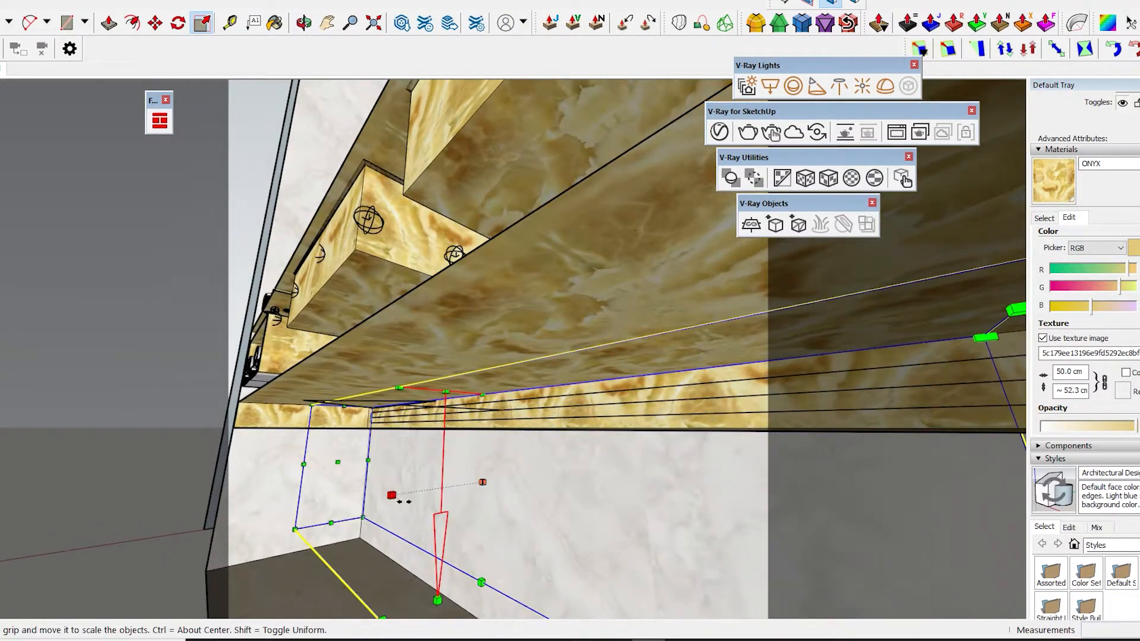
pyautogui.moveTo(485, 422); pyautogui.dragTo(408, 493, button='middle')
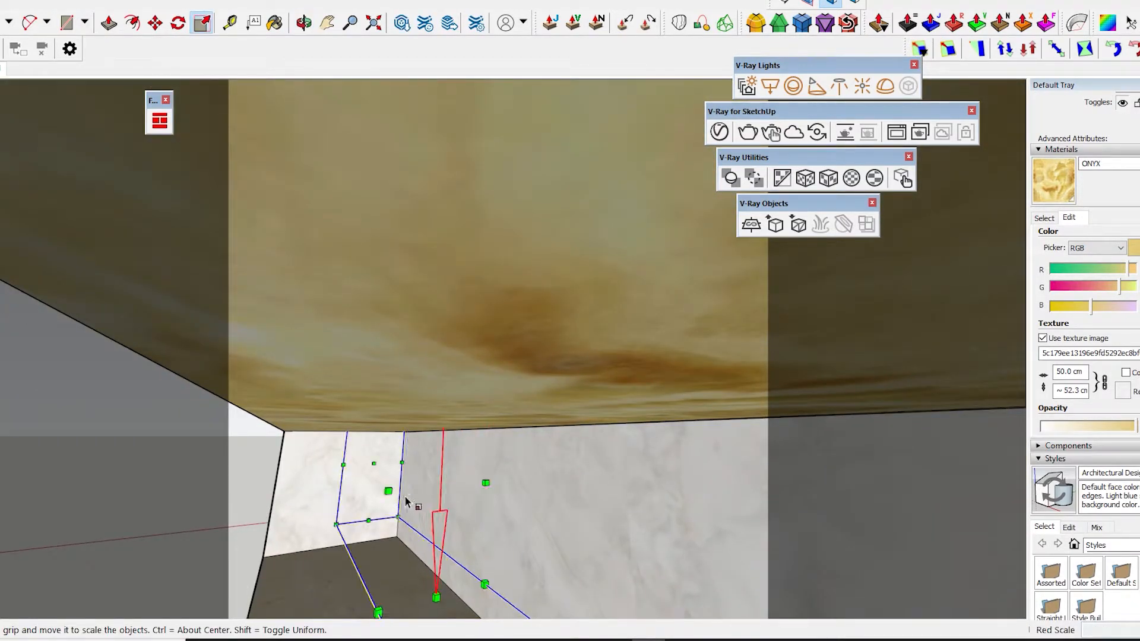
pyautogui.scroll(-5, 410, 499)
pyautogui.moveTo(509, 521); pyautogui.dragTo(339, 434, button='middle')
pyautogui.hotkey('ctrl', 'z')
# Step: Shift the rectangle light inside the lower compartment and place a copy of it alongside
pyautogui.scroll(5, 463, 446)
pyautogui.press('m')
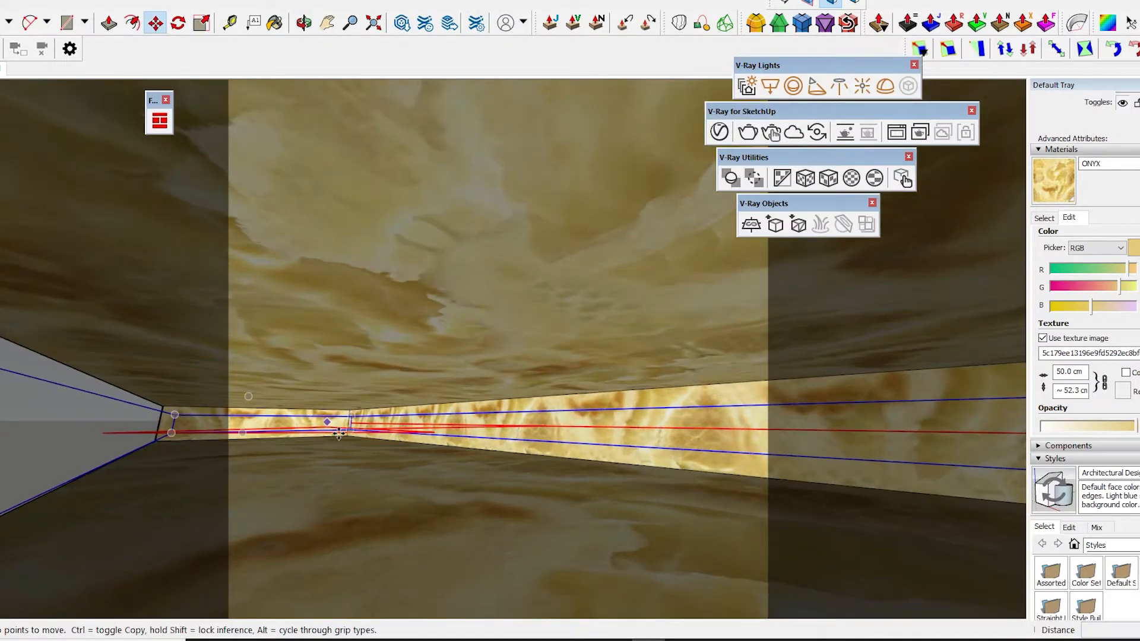
pyautogui.click(339, 434)
pyautogui.click(312, 435)
pyautogui.press('ctrl')
pyautogui.click(295, 436)
# Step: Rotate the copied rectangle light 90 degrees at the end of the lower compartment
pyautogui.press('m')
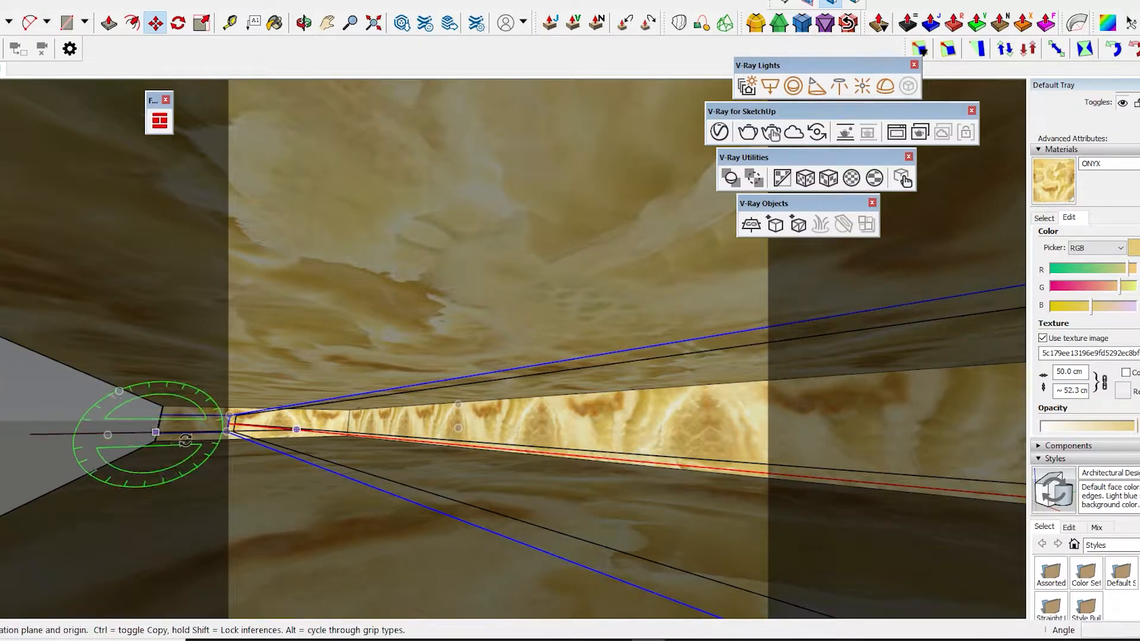
pyautogui.click(186, 433)
pyautogui.click(211, 432)
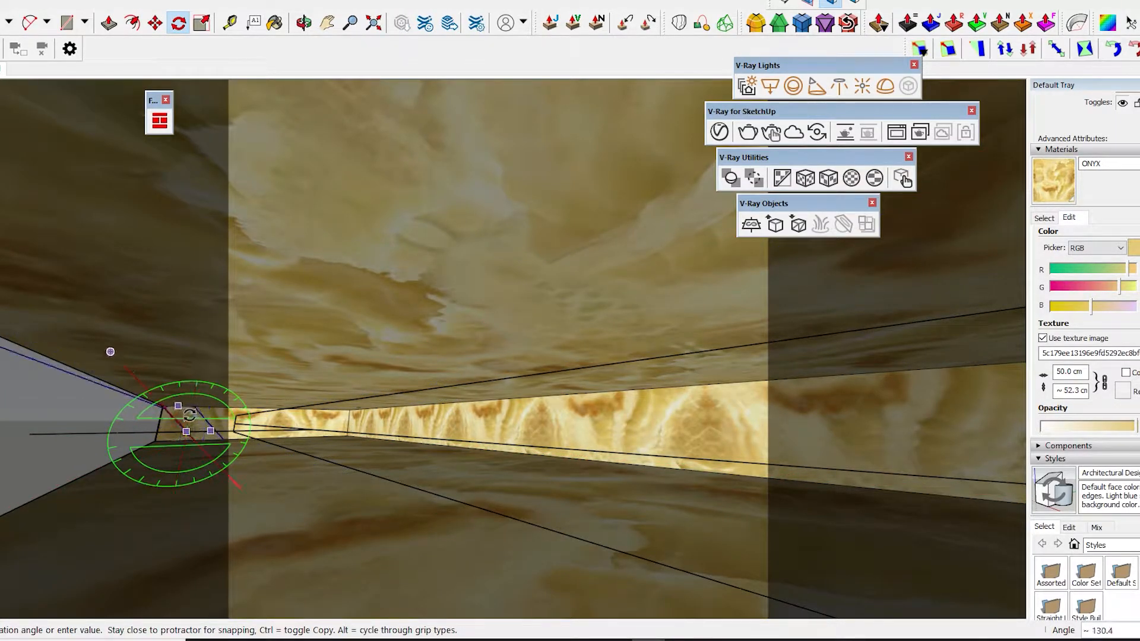
pyautogui.click(203, 336)
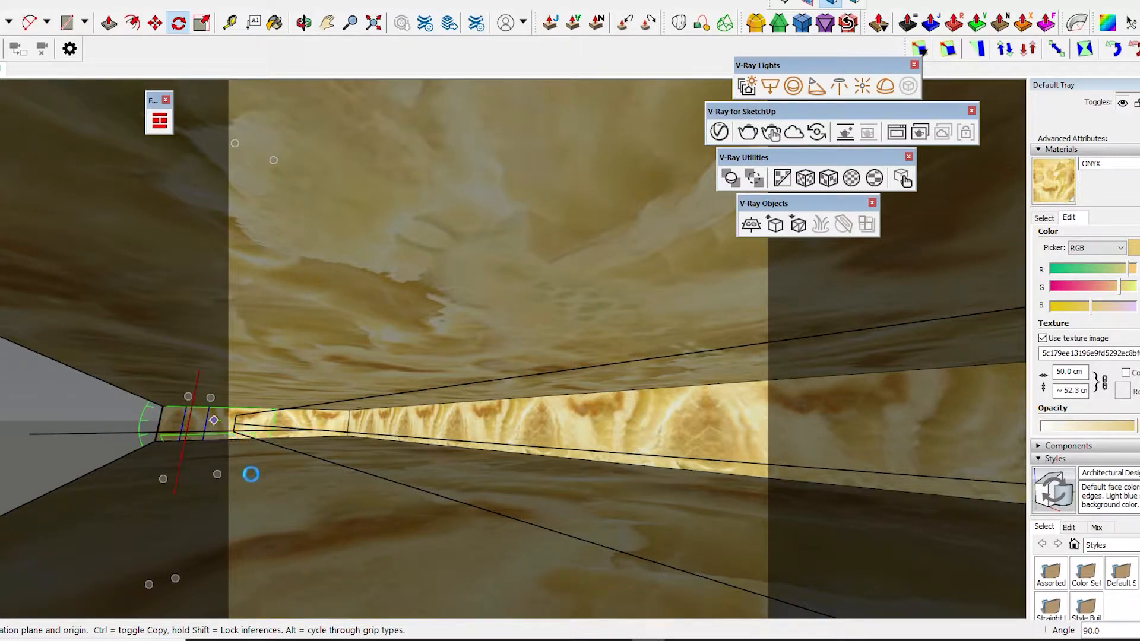
# Step: Move the rotated rectangle light to the end corner of the vanity's lower compartment
pyautogui.press('m')
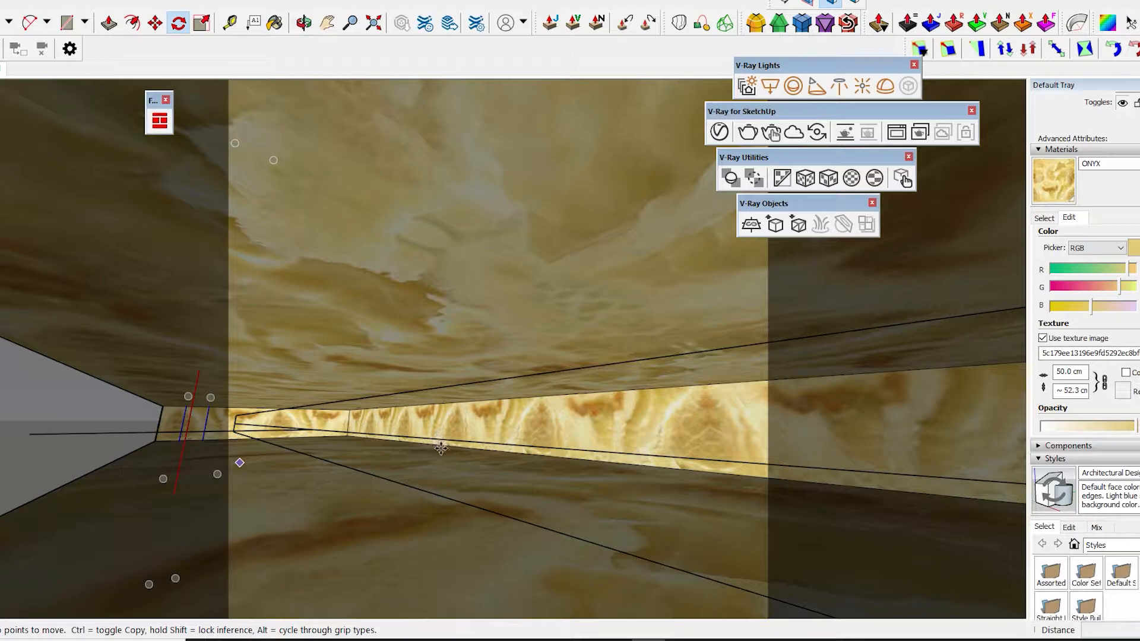
pyautogui.click(389, 438)
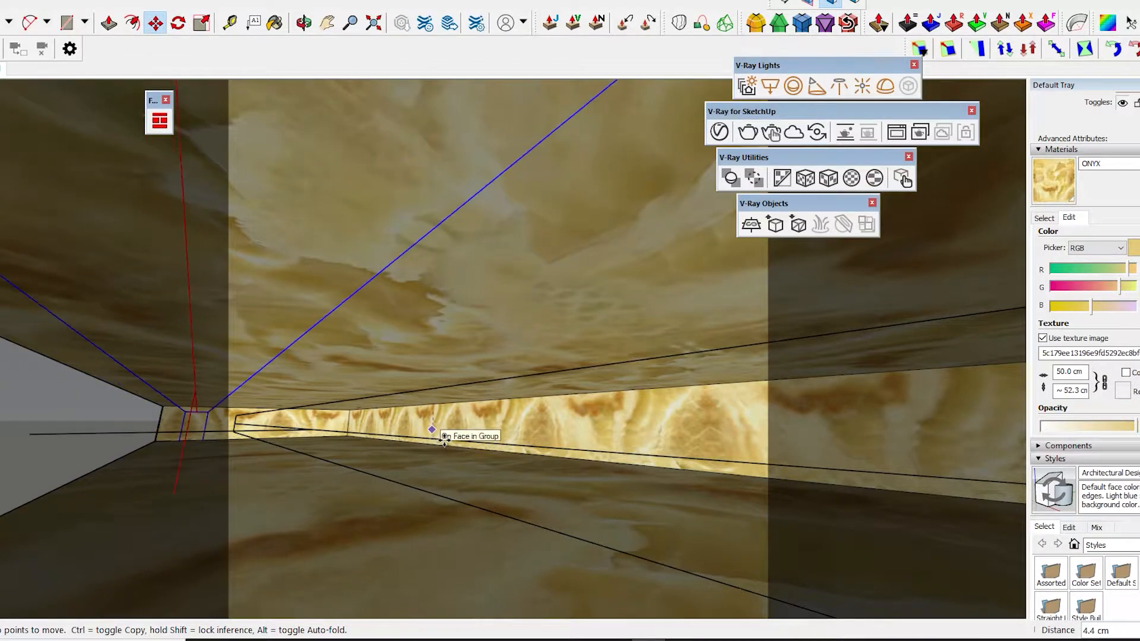
pyautogui.click(209, 426)
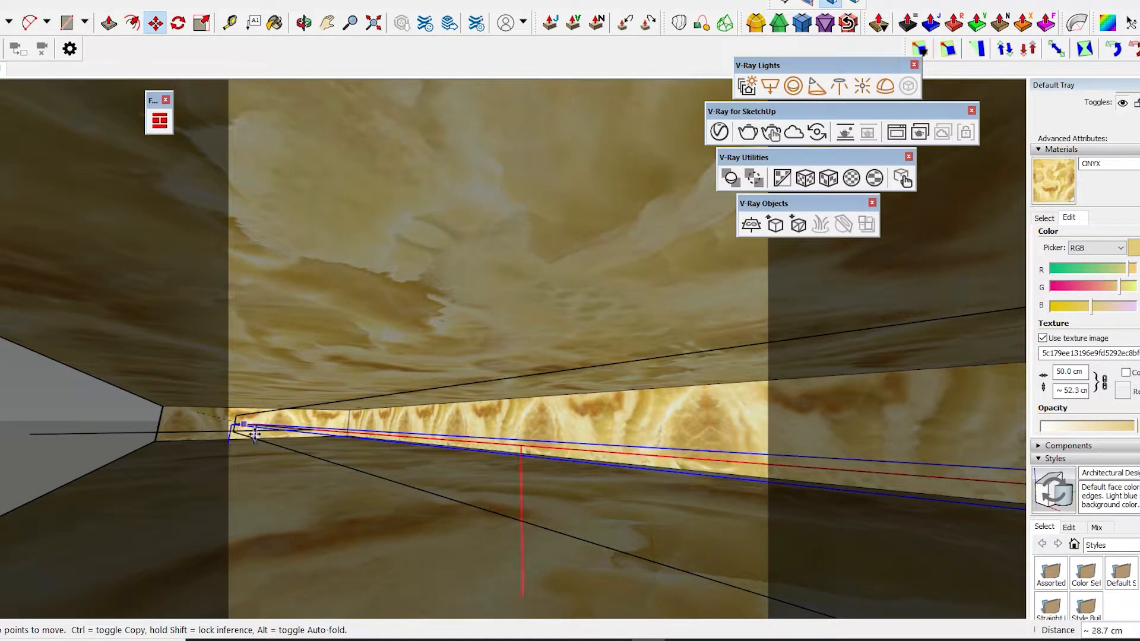
pyautogui.scroll(3, 496, 513)
pyautogui.press('space')
# Step: Scale the rectangle light to fit inside the length of the lower compartment
pyautogui.scroll(-8, 492, 428)
pyautogui.moveTo(463, 468); pyautogui.dragTo(596, 438, button='middle')
pyautogui.scroll(-2, 571, 442)
pyautogui.scroll(-1, 571, 441)
pyautogui.press('s')
pyautogui.scroll(2, 326, 493)
pyautogui.click(290, 489)
pyautogui.click(250, 458)
pyautogui.press('space')
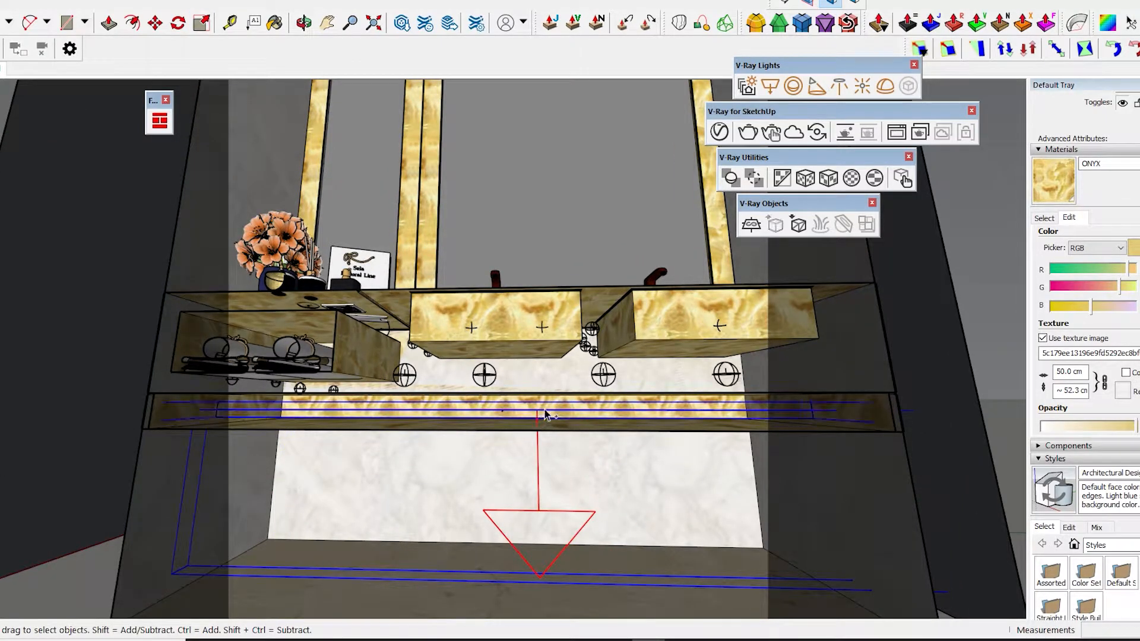
# Step: Copy the rectangle light straight up from the lower compartment into the cavity below the basins
pyautogui.rightClick(541, 414)
pyautogui.click(542, 416)
pyautogui.rightClick(546, 413)
pyautogui.click(603, 186)
pyautogui.press('m')
pyautogui.moveTo(725, 504); pyautogui.dragTo(854, 525, button='middle')
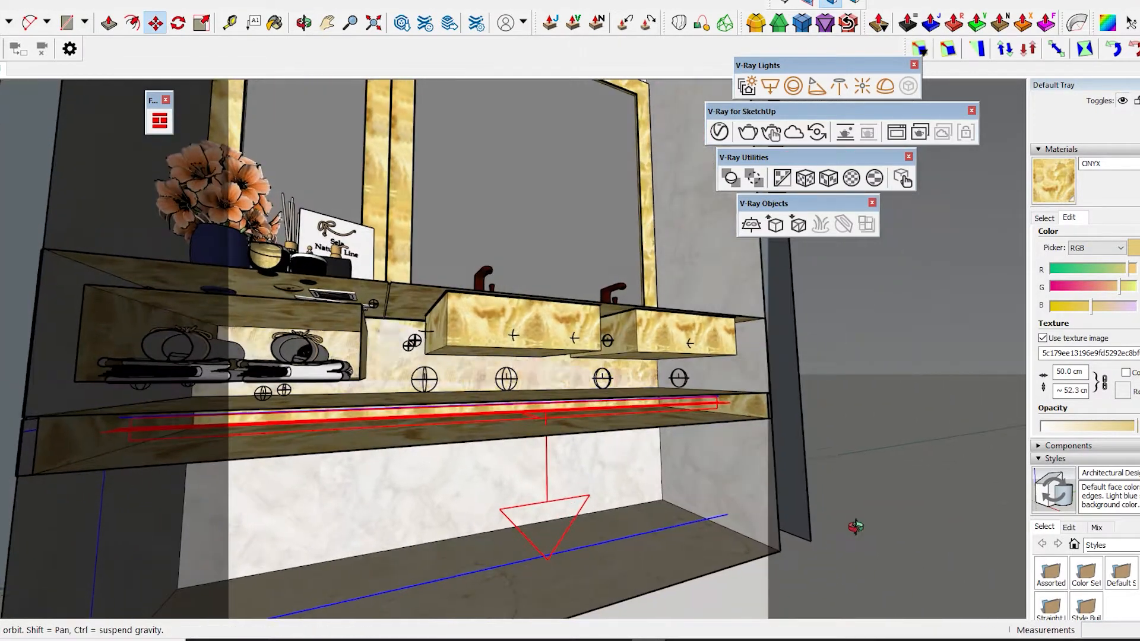
pyautogui.press('ctrl')
pyautogui.click(735, 298)
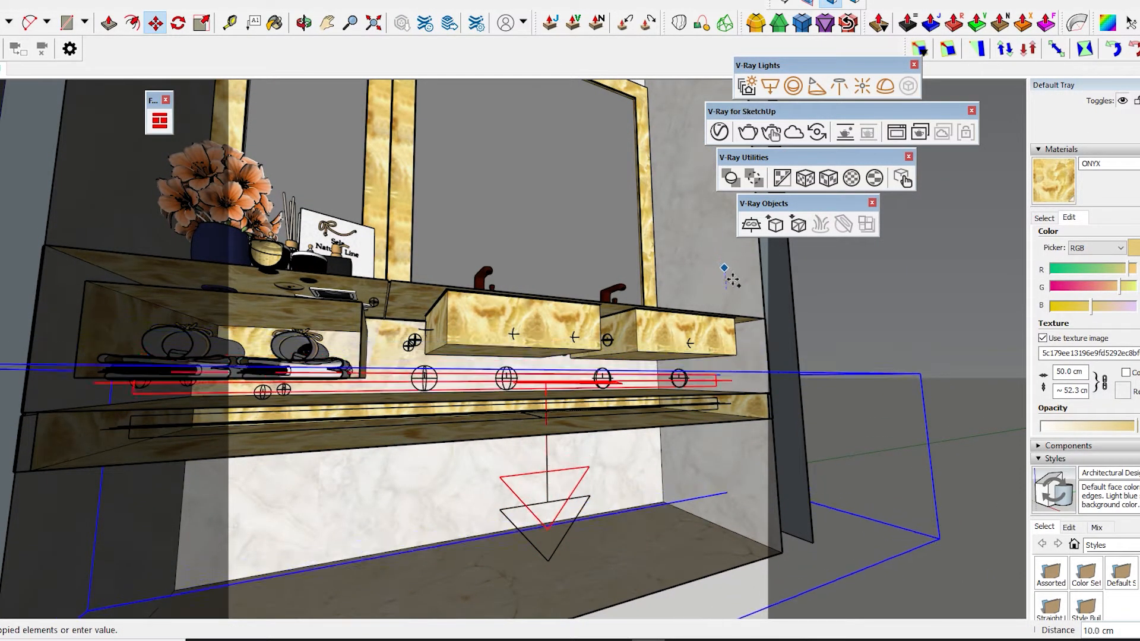
pyautogui.click(671, 390)
# Step: Scale the copied rectangle light from its end beside the towel niche to shorten it within the upper cavity
pyautogui.moveTo(671, 389); pyautogui.dragTo(356, 427, button='middle')
pyautogui.press('s')
pyautogui.moveTo(107, 485); pyautogui.dragTo(452, 473)
pyautogui.moveTo(454, 473); pyautogui.dragTo(653, 481, button='middle')
# Step: Delete the row of sphere lights beneath the basins, alongside the copied rectangle light
pyautogui.press('space')
pyautogui.scroll(3, 631, 378)
pyautogui.click(631, 377)
pyautogui.press('Delete')
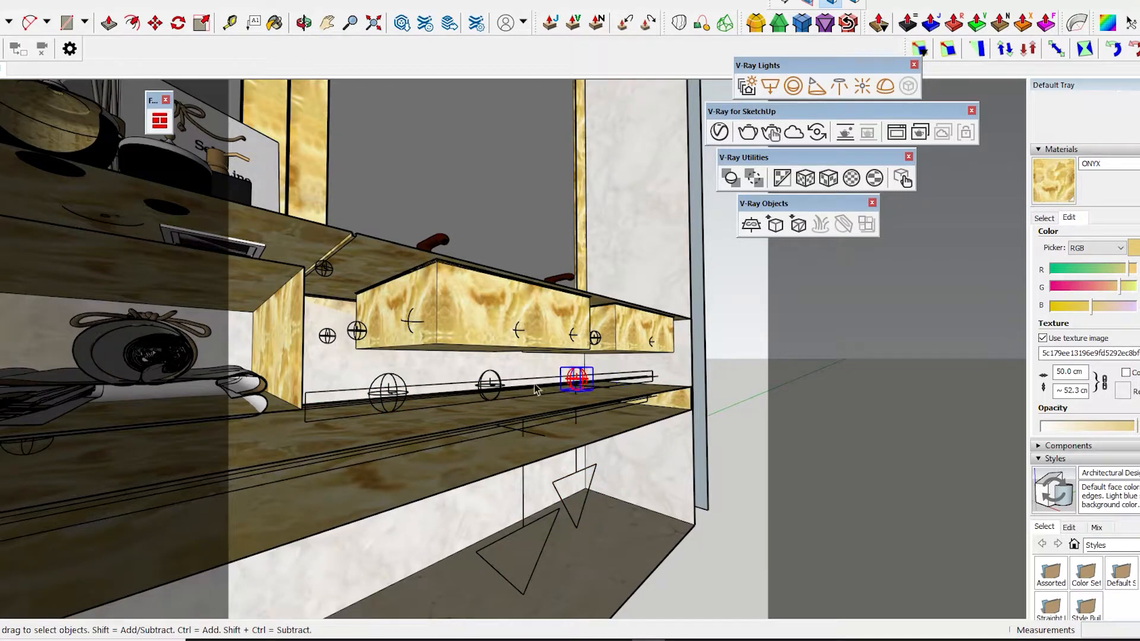
pyautogui.scroll(4, 620, 392)
pyautogui.moveTo(620, 392); pyautogui.dragTo(703, 379, button='middle')
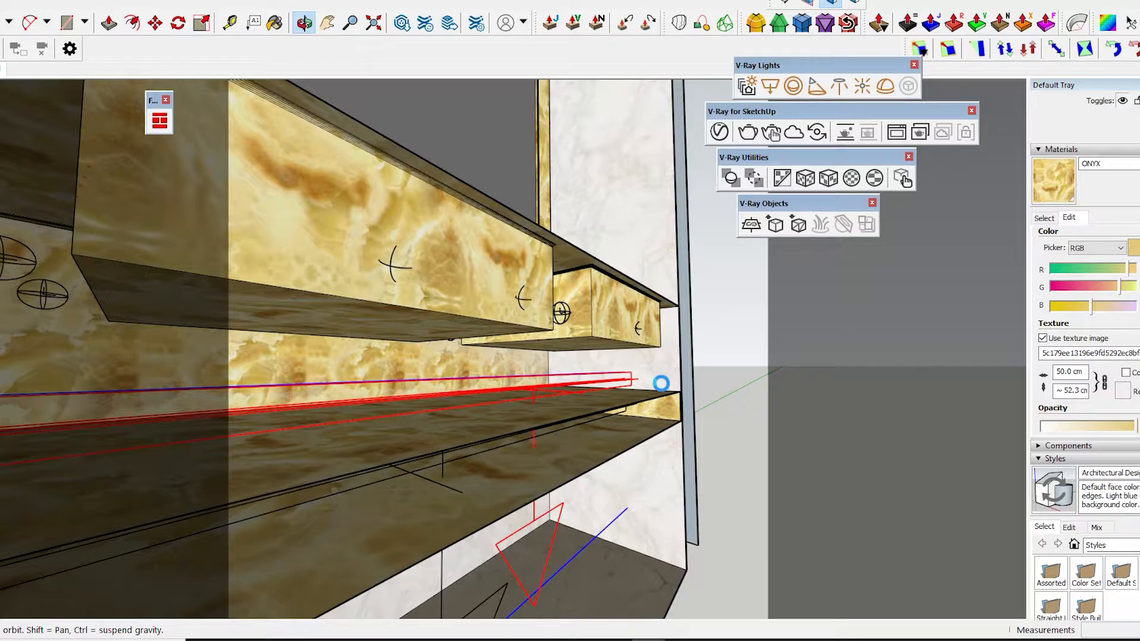
pyautogui.scroll(2, 660, 385)
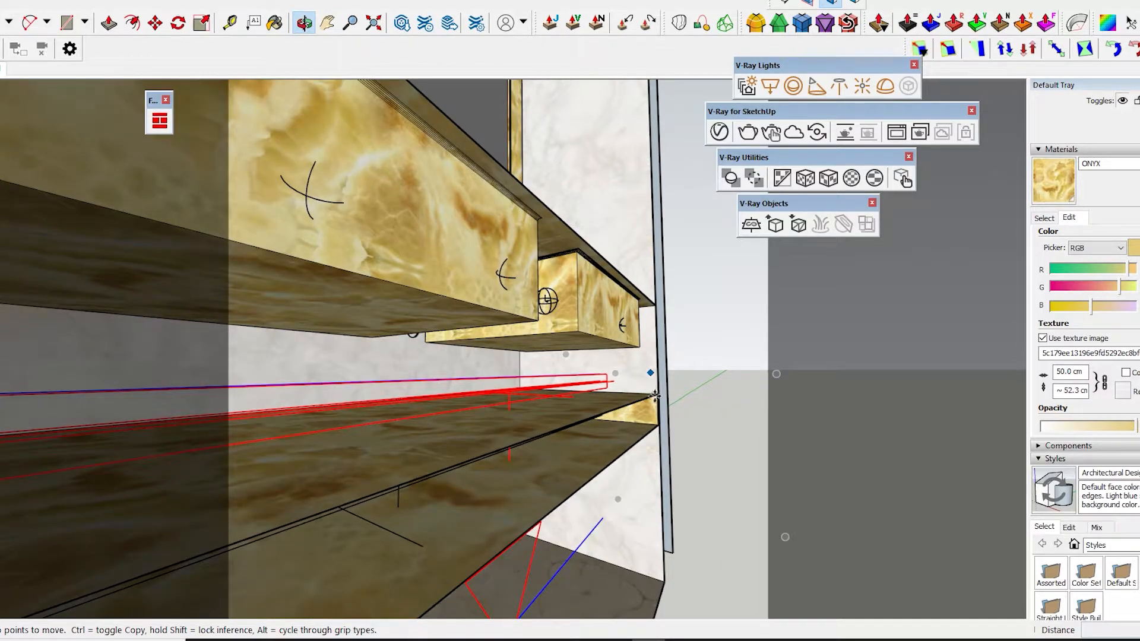
pyautogui.moveTo(653, 390); pyautogui.dragTo(368, 410, button='middle')
# Step: Delete the section plane and return to the saved front view of the vanity
pyautogui.click(807, 3)
pyautogui.press('space')
pyautogui.scroll(-5, 615, 330)
pyautogui.click(736, 484)
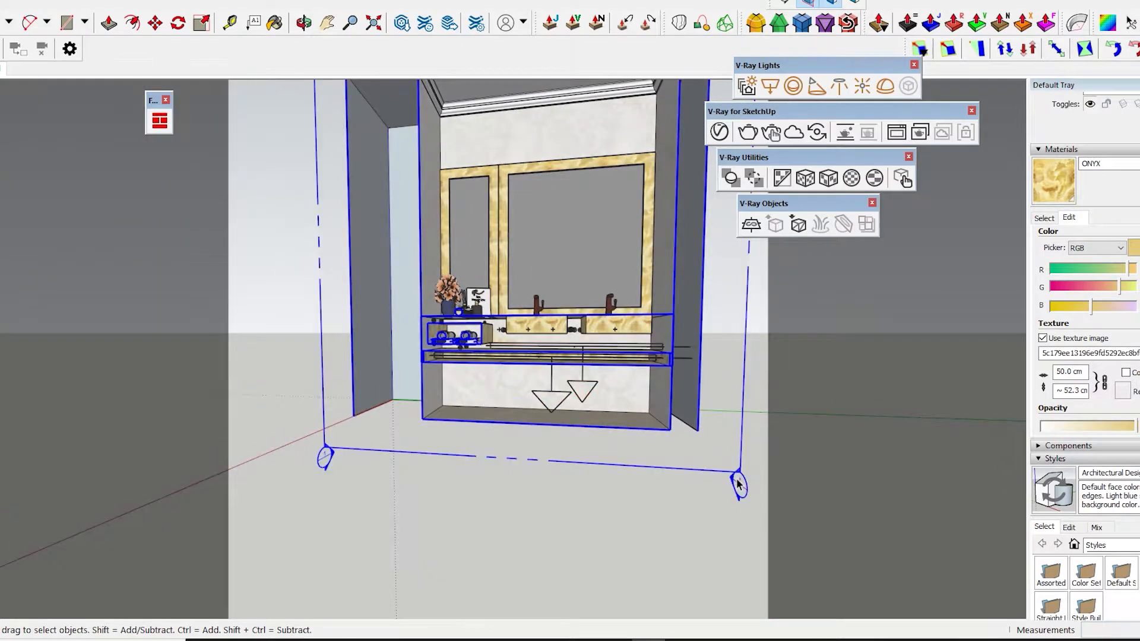
pyautogui.press('Delete')
pyautogui.scroll(6, 586, 397)
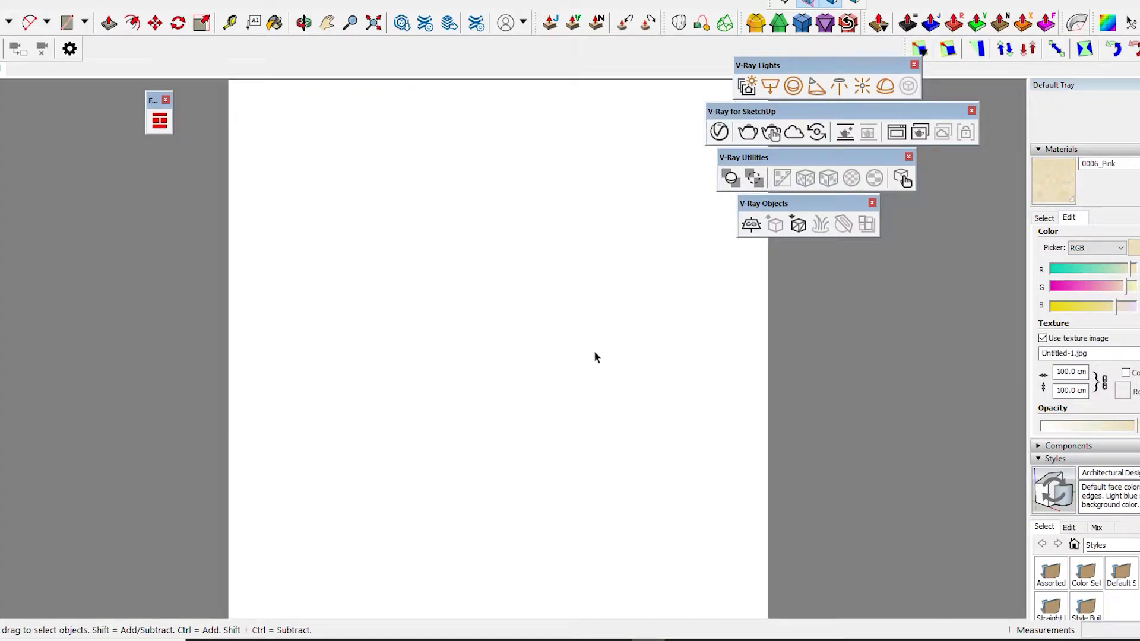
pyautogui.moveTo(597, 370); pyautogui.dragTo(611, 396, button='middle')
pyautogui.scroll(3, 610, 392)
pyautogui.click(3, 68)
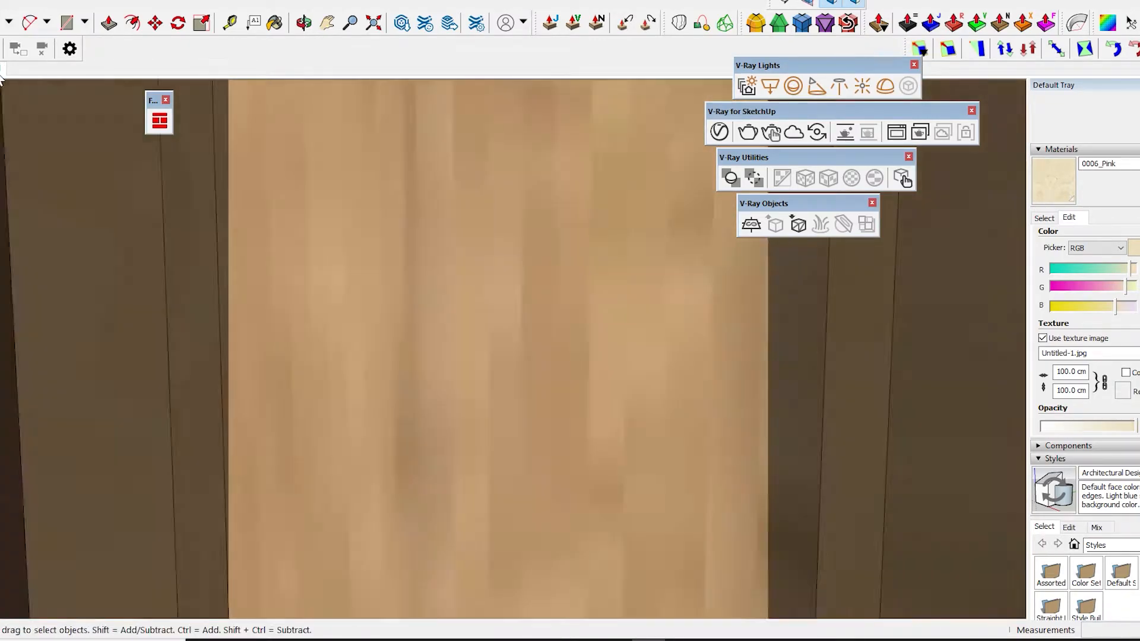
# Step: Review the size, visibility and reflection options of the three rectangle lights in the V-Ray Asset Editor
pyautogui.click(718, 132)
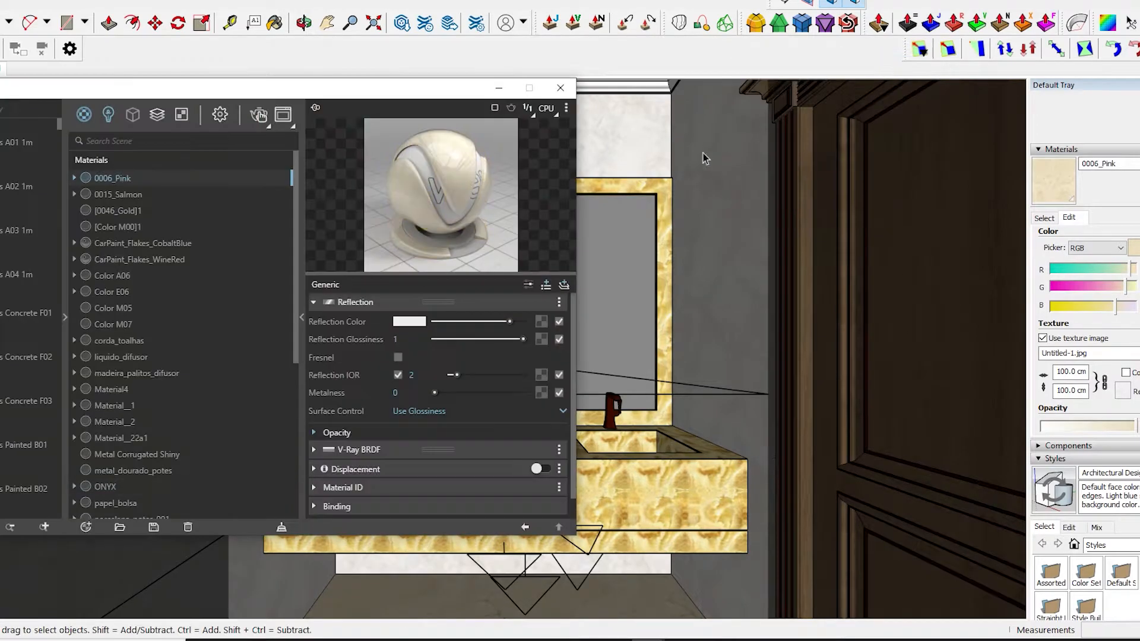
pyautogui.click(109, 114)
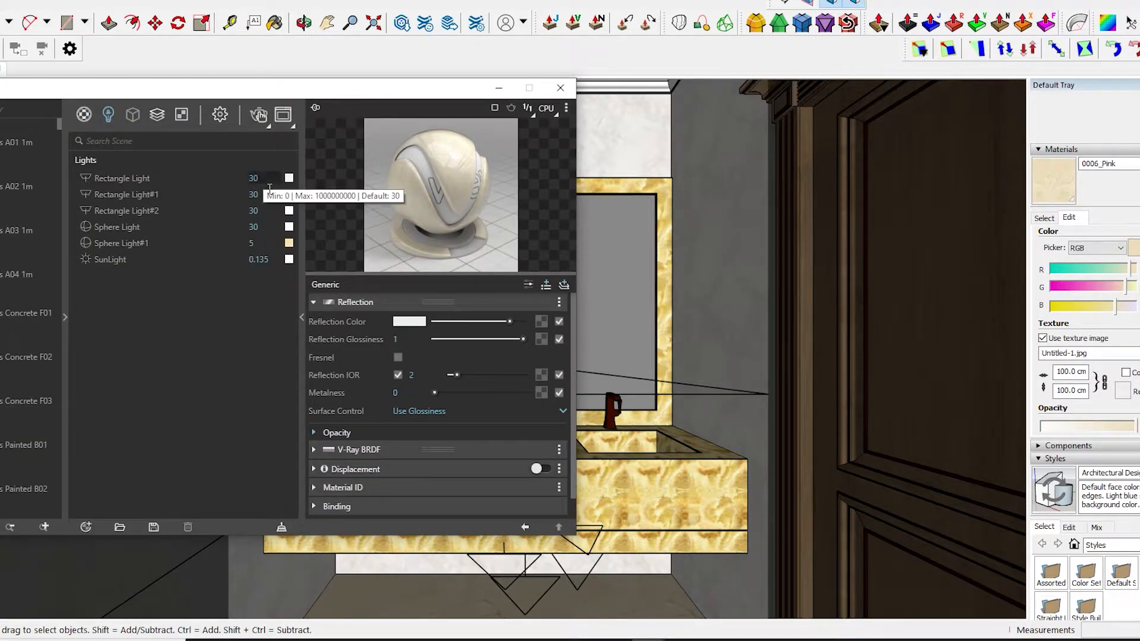
pyautogui.click(141, 178)
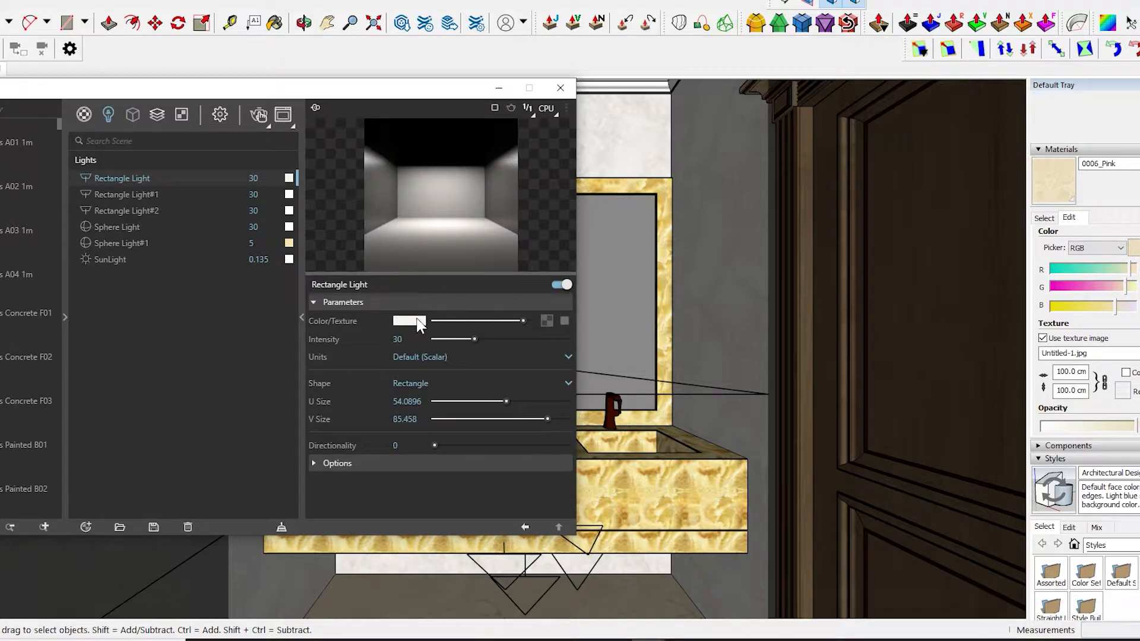
pyautogui.click(411, 460)
pyautogui.scroll(-2, 397, 409)
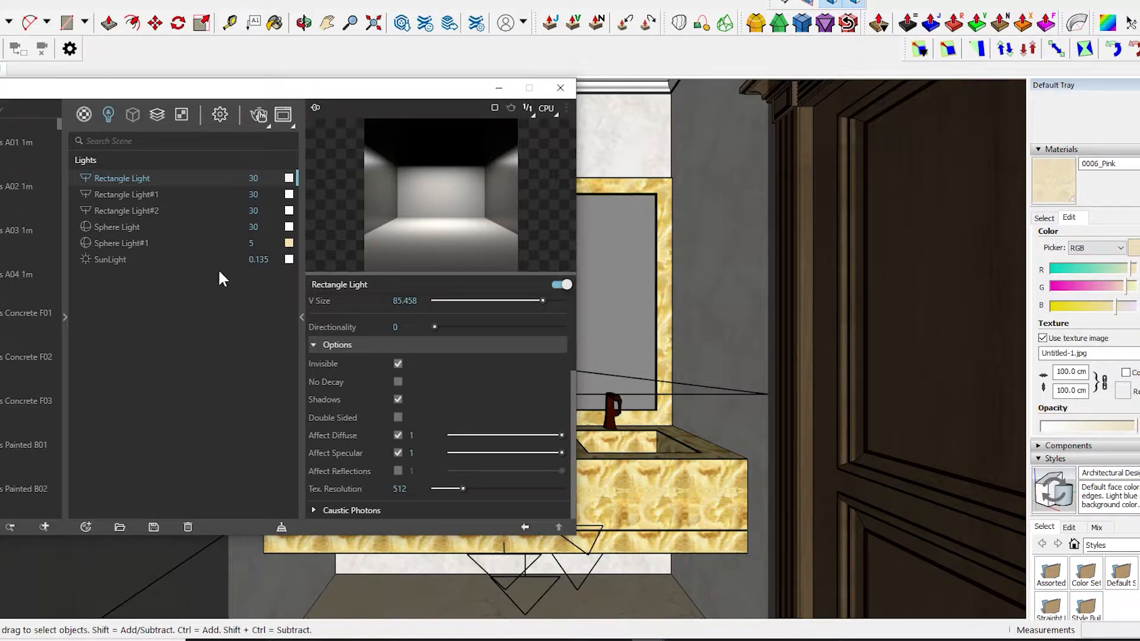
pyautogui.click(149, 195)
pyautogui.click(426, 465)
pyautogui.scroll(-2, 453, 449)
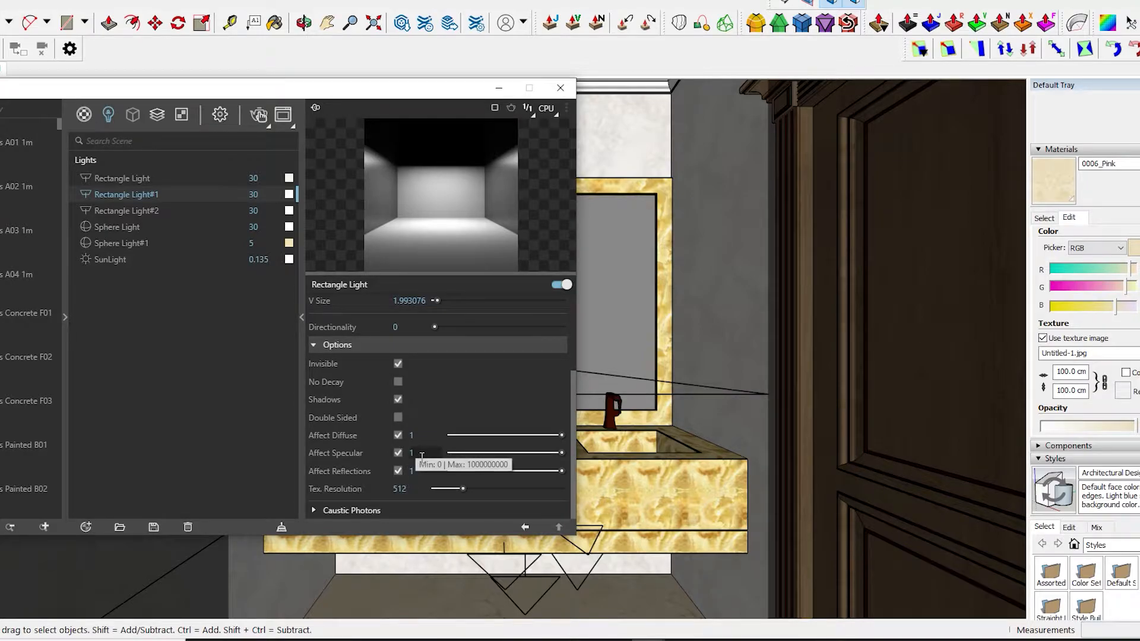
pyautogui.scroll(2, 431, 419)
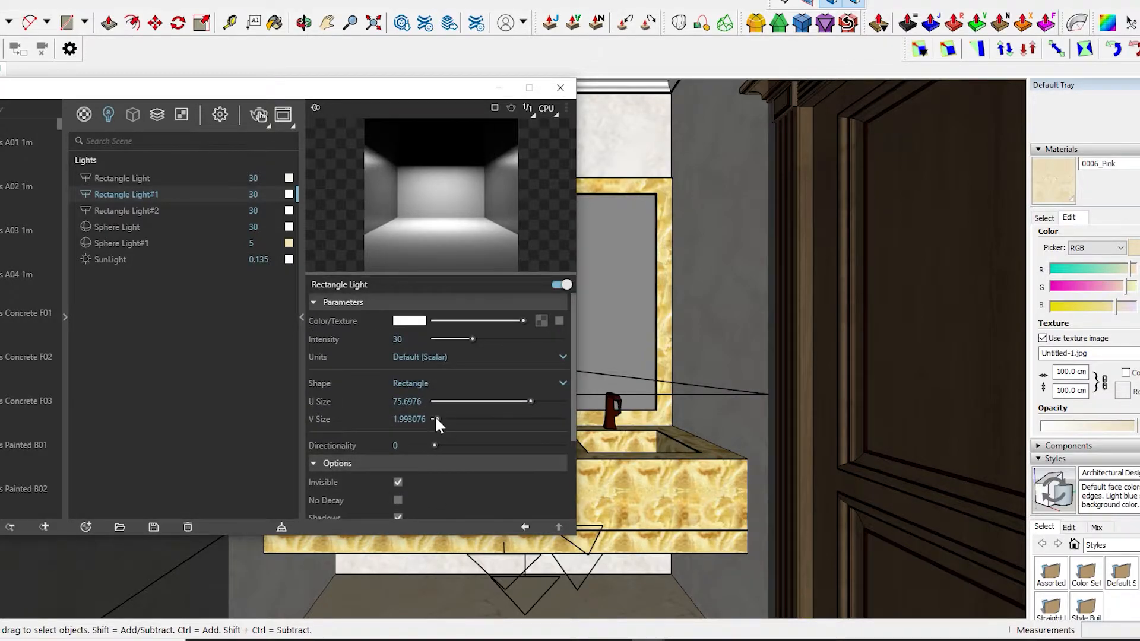
pyautogui.click(181, 212)
pyautogui.scroll(-3, 400, 481)
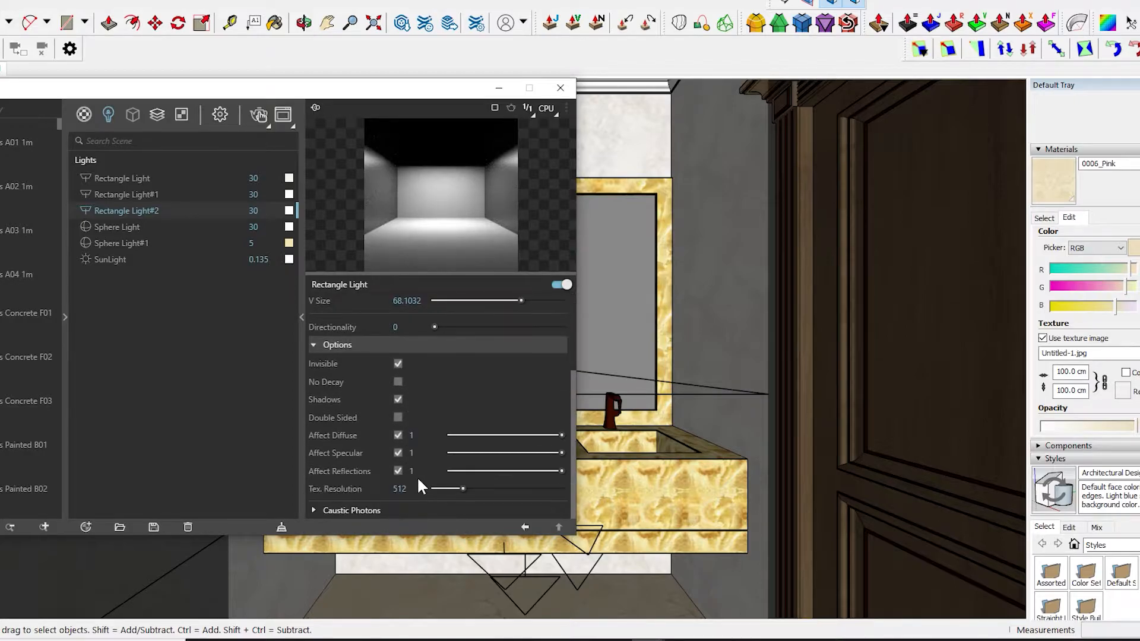
pyautogui.click(559, 87)
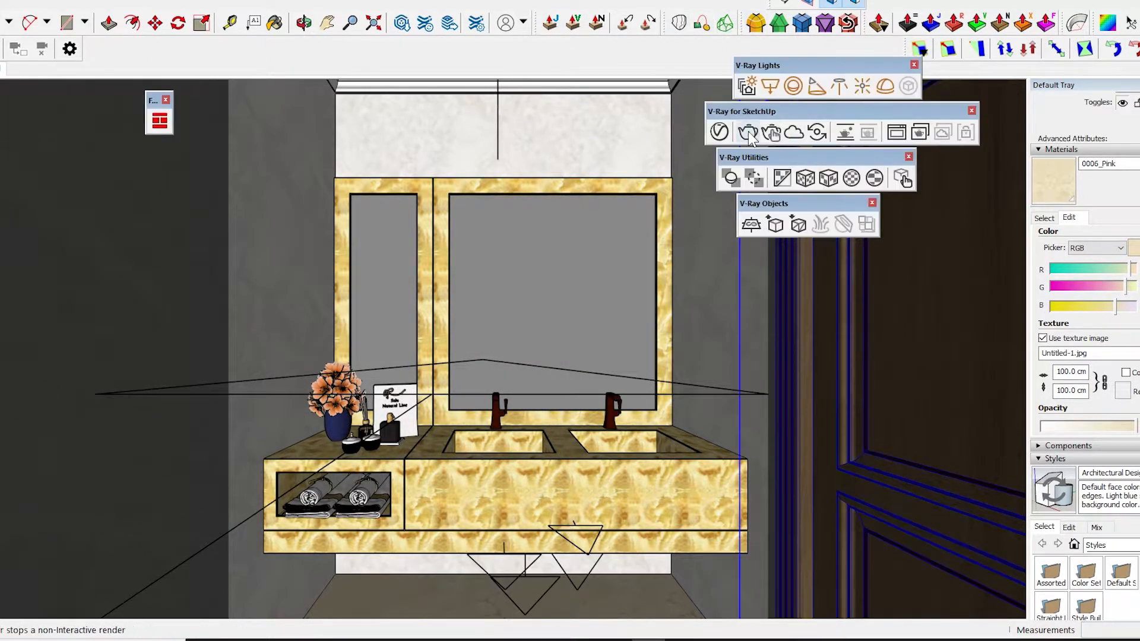
# Step: Run a test render of the vanity, examine the onyx backlighting, and stop the render
pyautogui.click(745, 132)
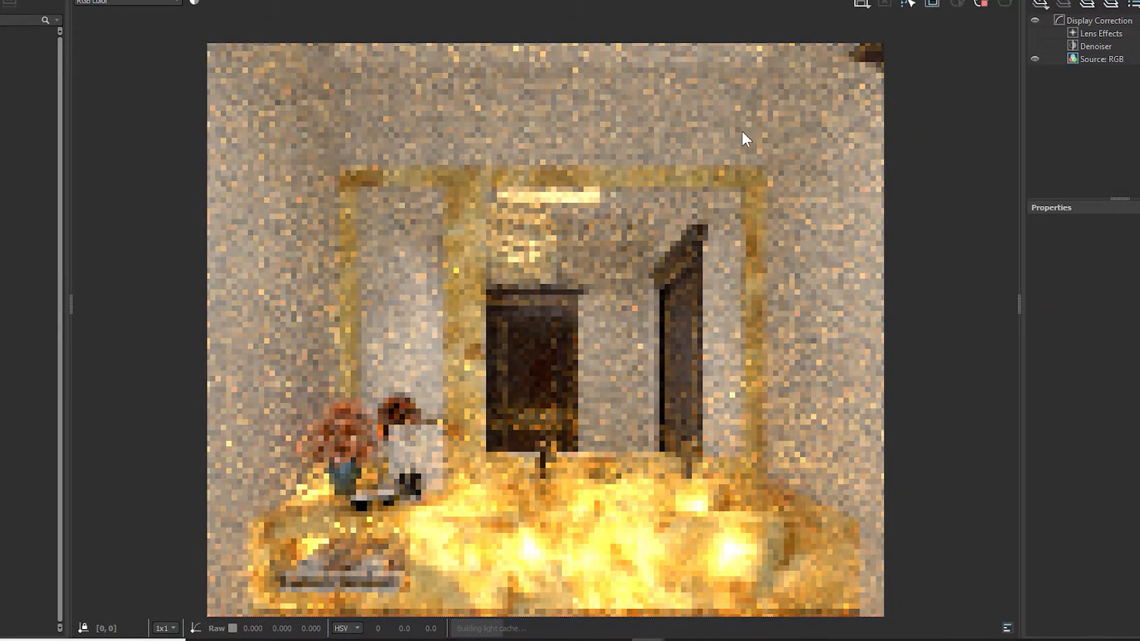
pyautogui.scroll(-1, 581, 456)
pyautogui.scroll(1, 579, 453)
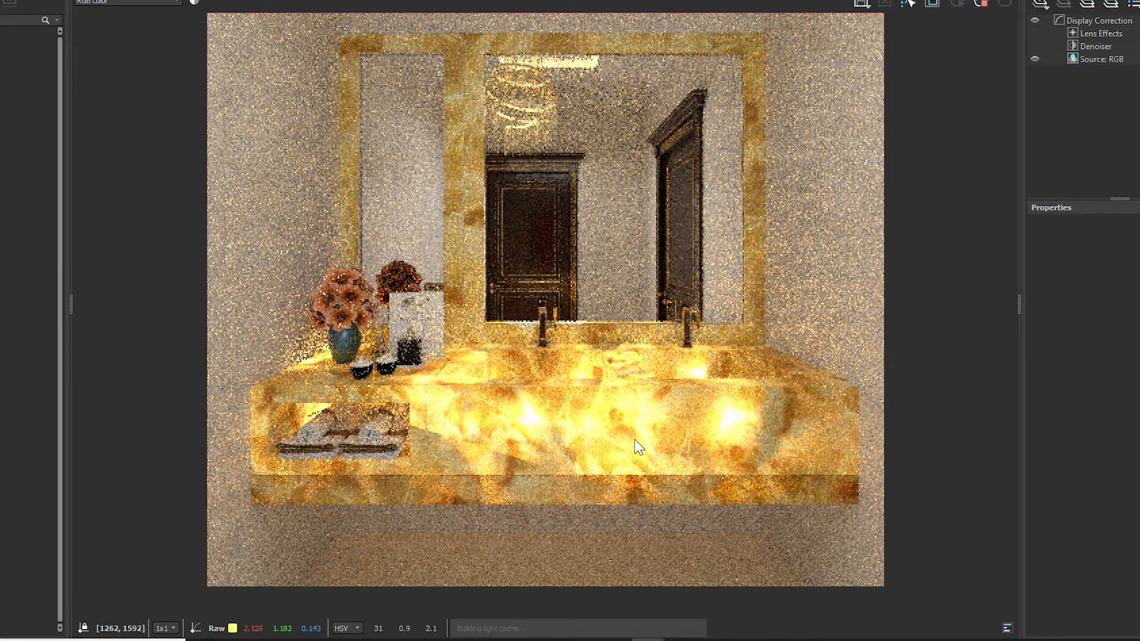
pyautogui.scroll(-1, 623, 401)
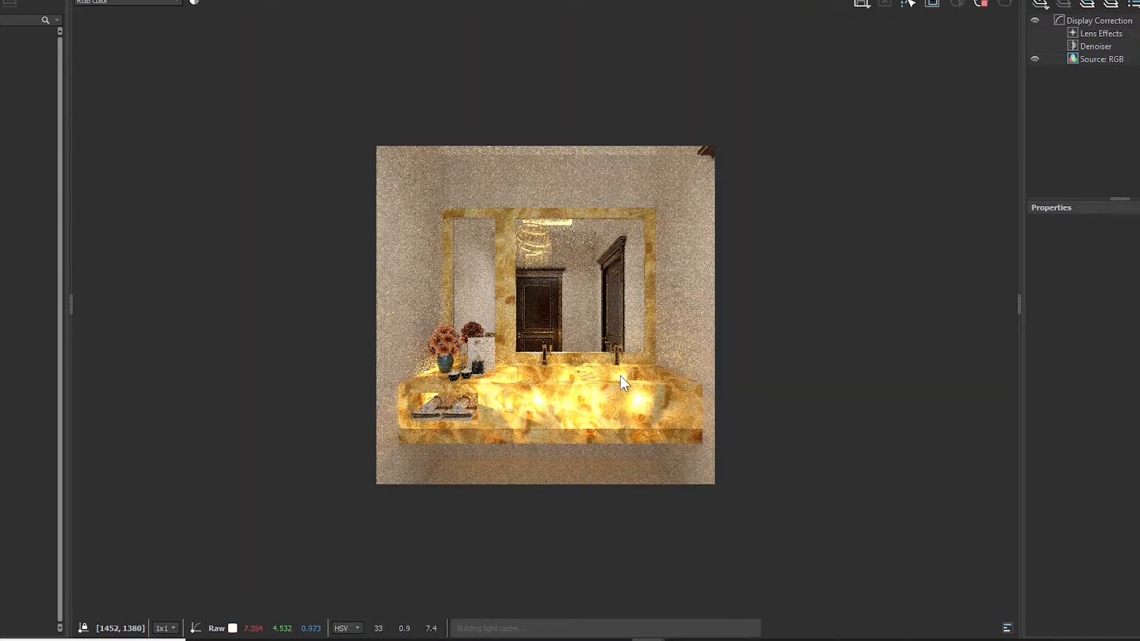
pyautogui.scroll(1, 618, 373)
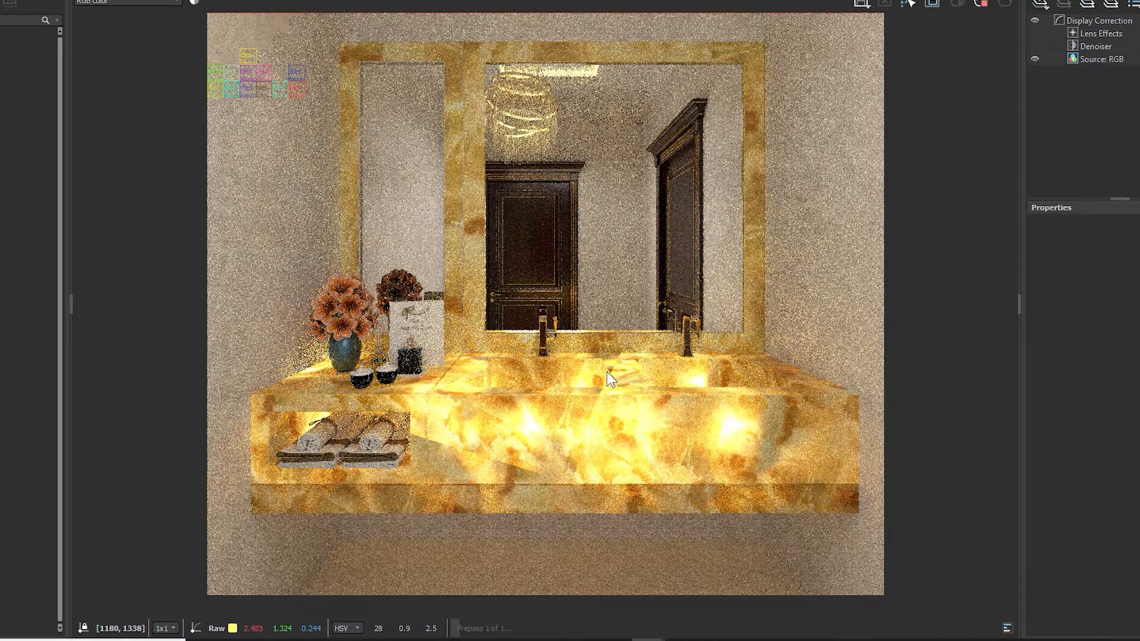
pyautogui.click(982, 5)
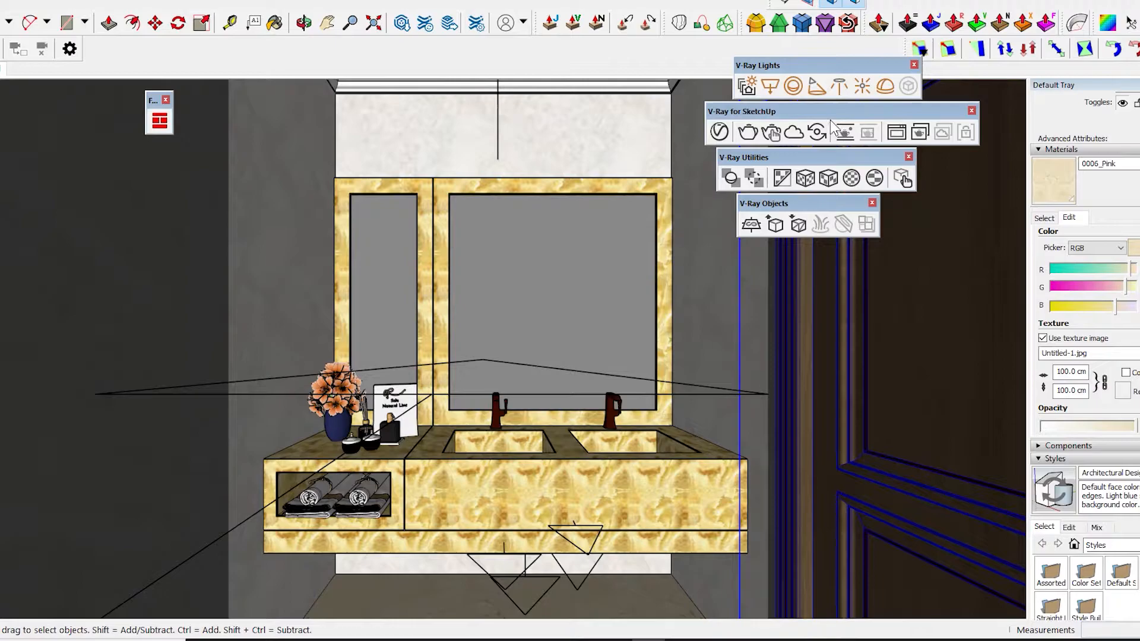
# Step: Check the UVW randomization settings of the ONYX texture used by the Two Sided material's front material
pyautogui.click(719, 132)
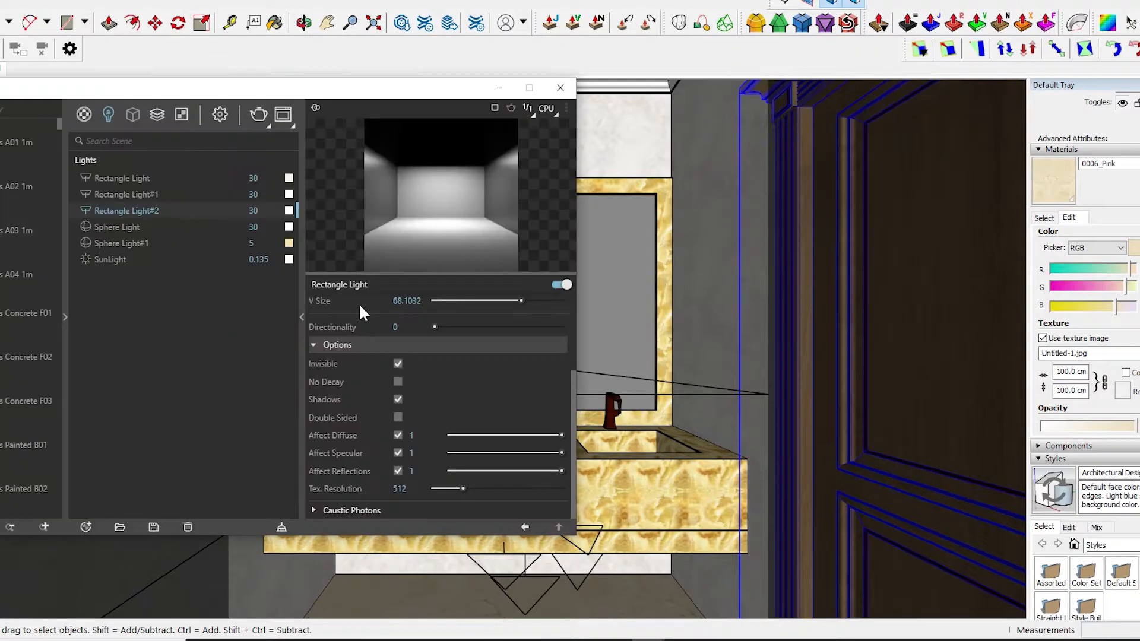
pyautogui.click(87, 117)
pyautogui.scroll(-5, 131, 363)
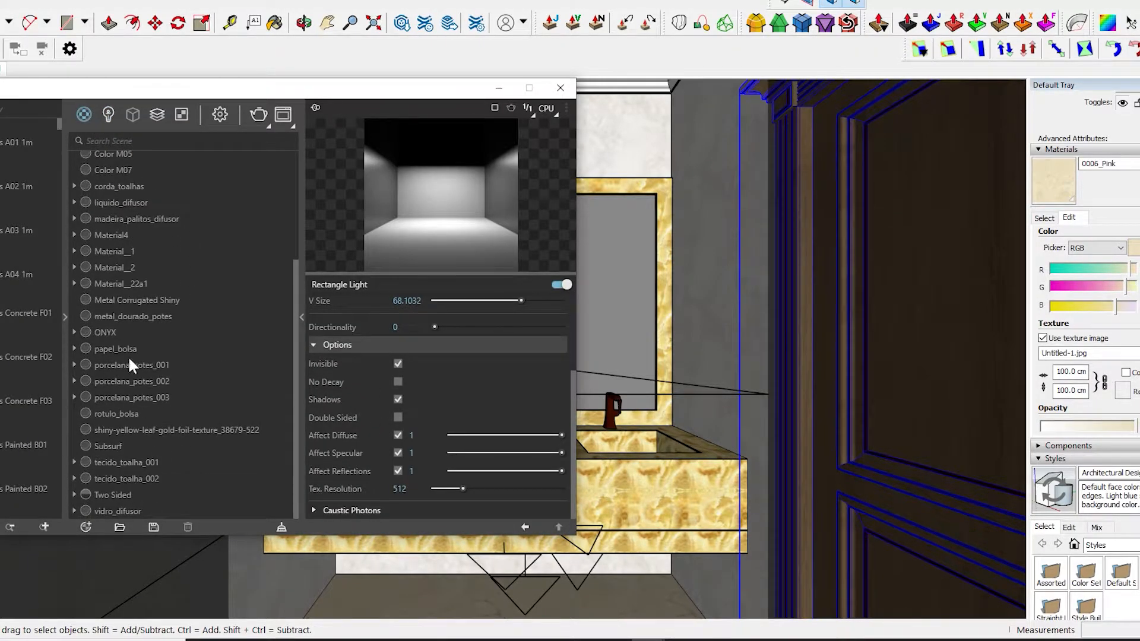
pyautogui.click(118, 494)
pyautogui.click(553, 323)
pyautogui.click(541, 342)
pyautogui.click(554, 392)
pyautogui.scroll(-3, 428, 392)
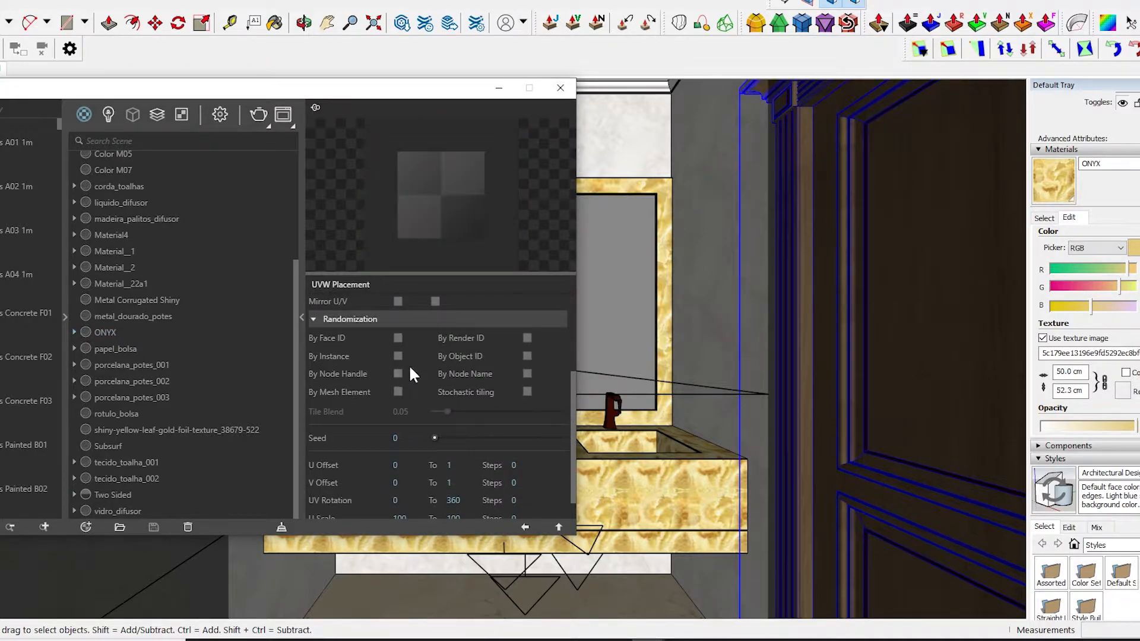
pyautogui.click(523, 527)
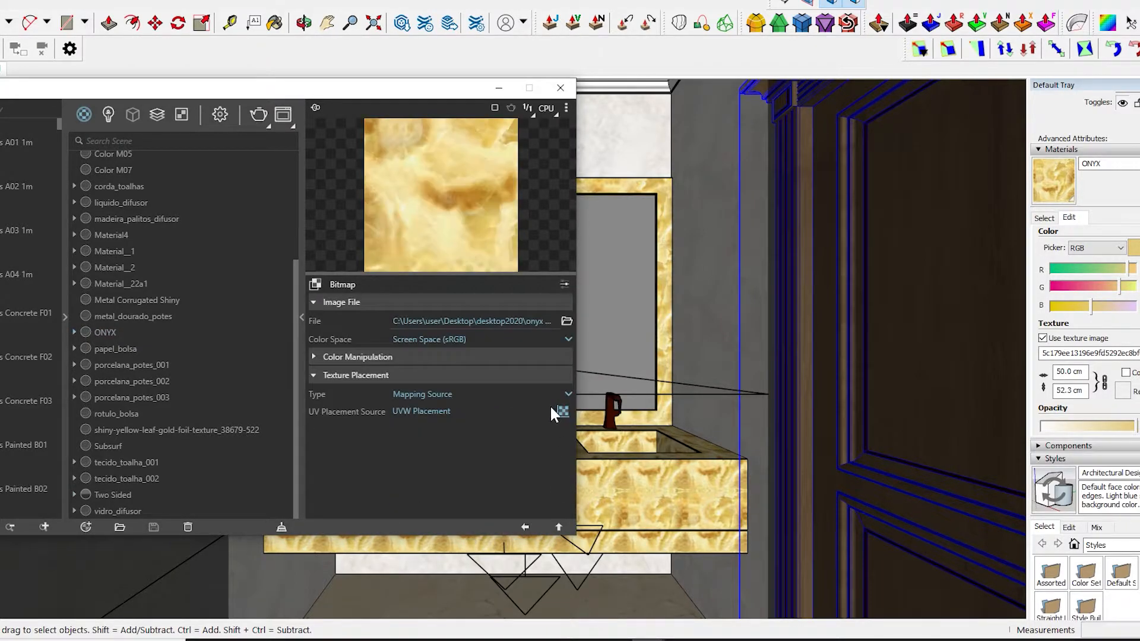
pyautogui.click(525, 527)
pyautogui.click(523, 527)
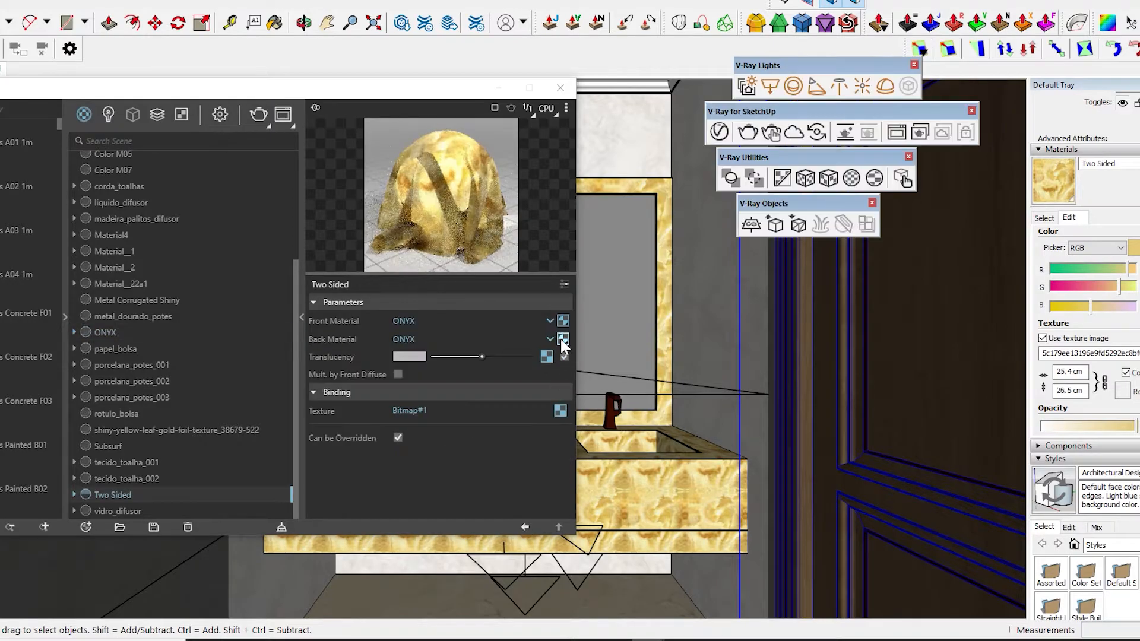
# Step: Check the UVW randomization settings of the ONYX texture used as the Two Sided back material
pyautogui.click(562, 321)
pyautogui.click(541, 342)
pyautogui.click(565, 408)
pyautogui.scroll(-3, 491, 467)
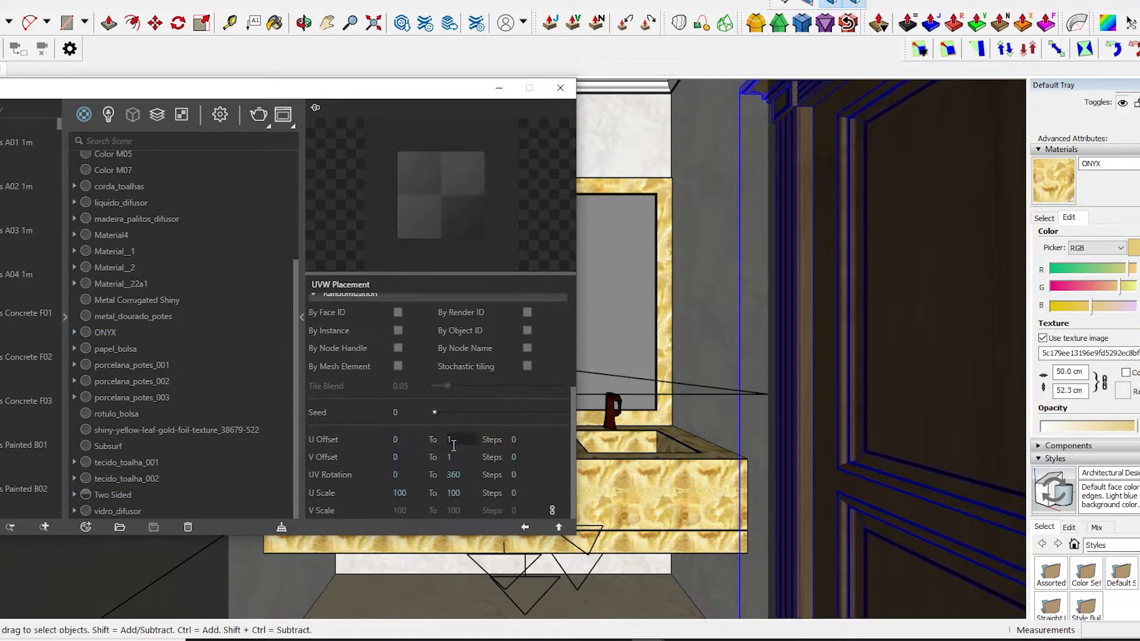
pyautogui.click(525, 527)
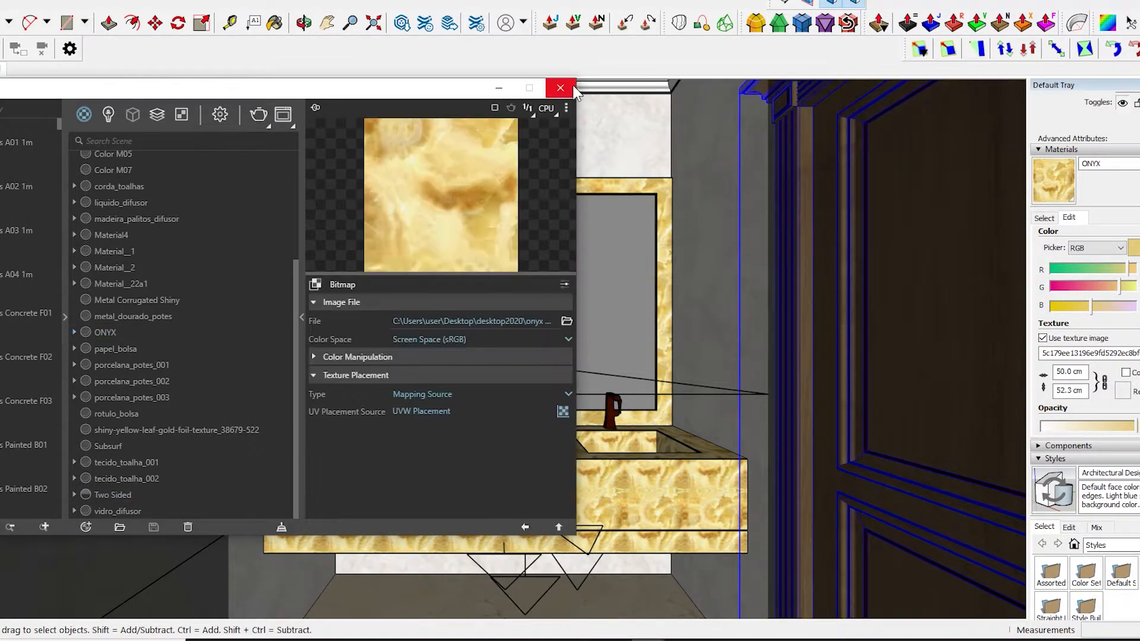
pyautogui.click(560, 87)
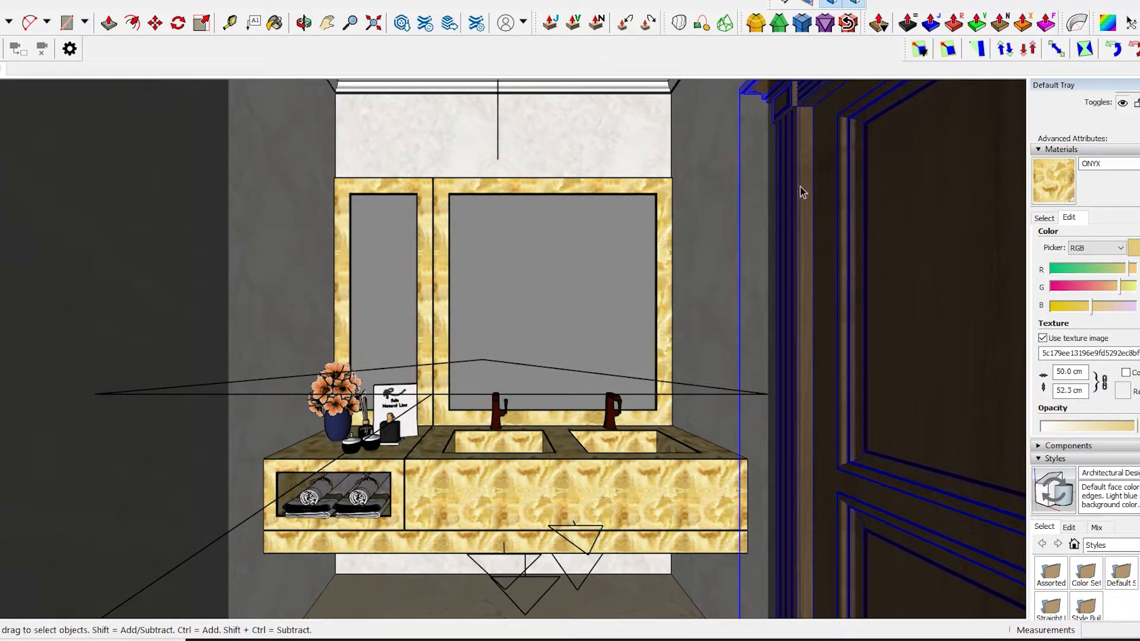
# Step: Check the By Node Handle randomization setting in the UVW placement of the Two Sided material's translucency texture
pyautogui.click(721, 131)
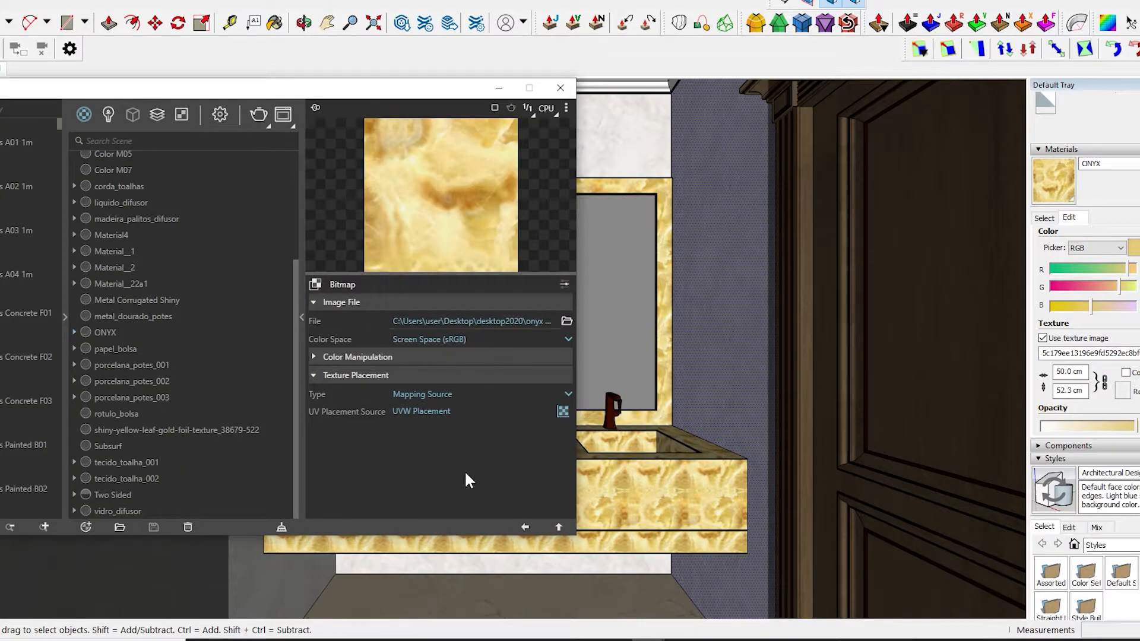
pyautogui.click(524, 527)
pyautogui.click(524, 527)
pyautogui.click(546, 356)
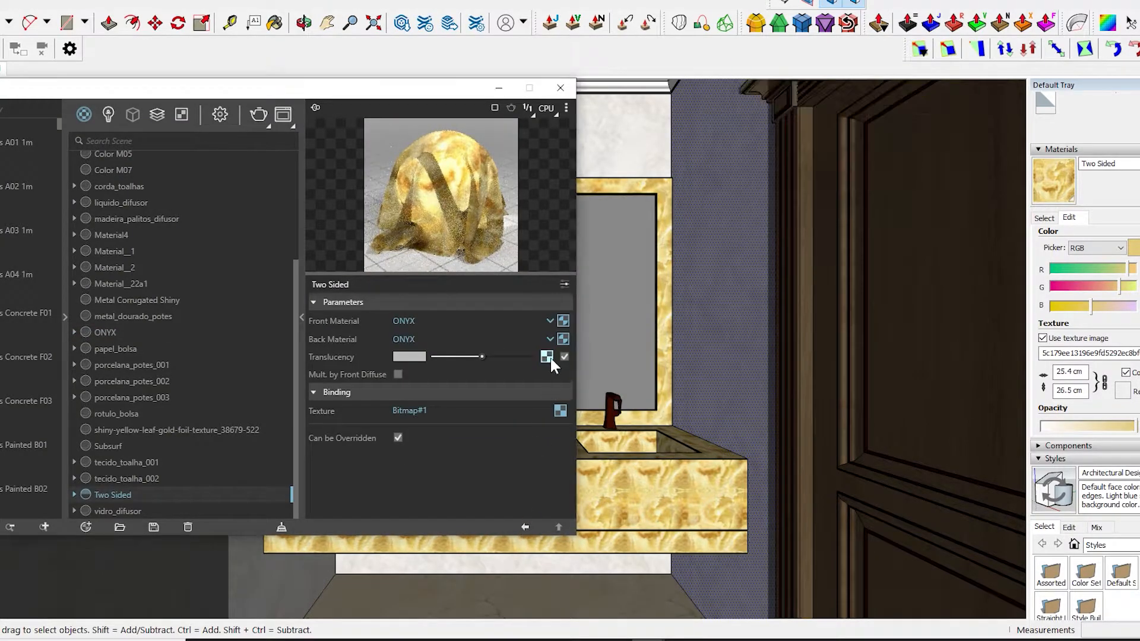
pyautogui.click(561, 408)
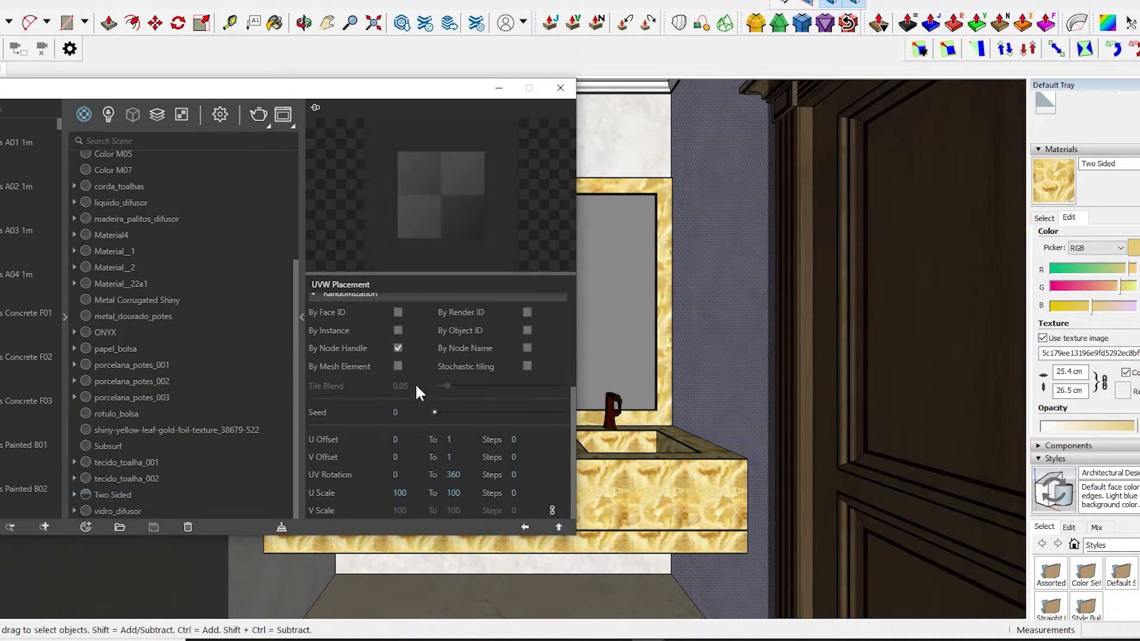
pyautogui.click(525, 527)
pyautogui.click(524, 526)
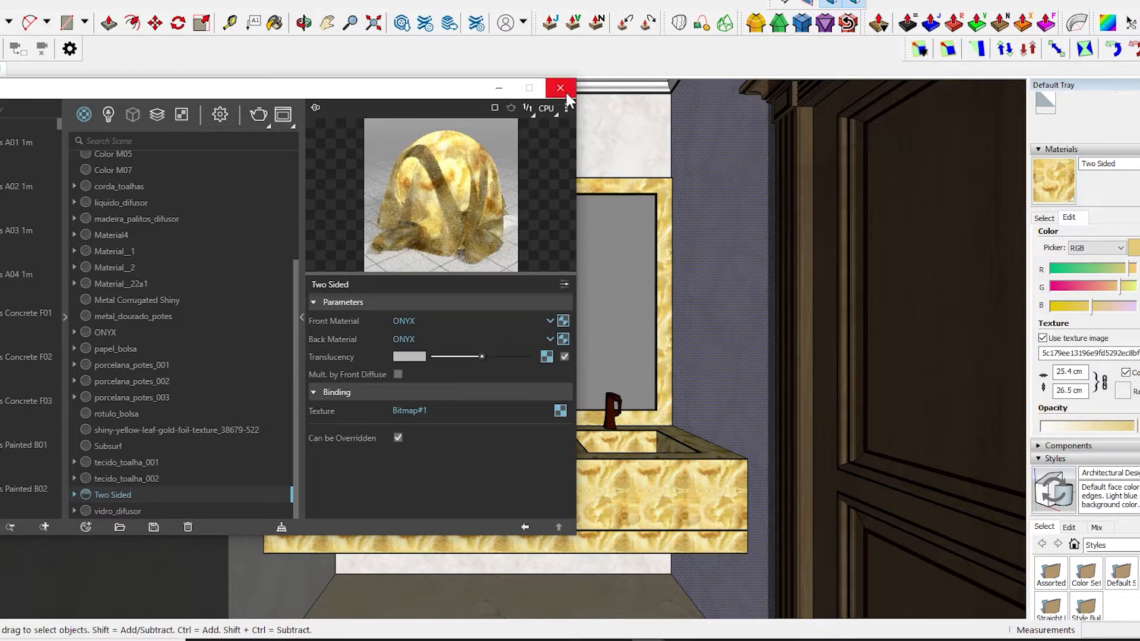
pyautogui.click(560, 89)
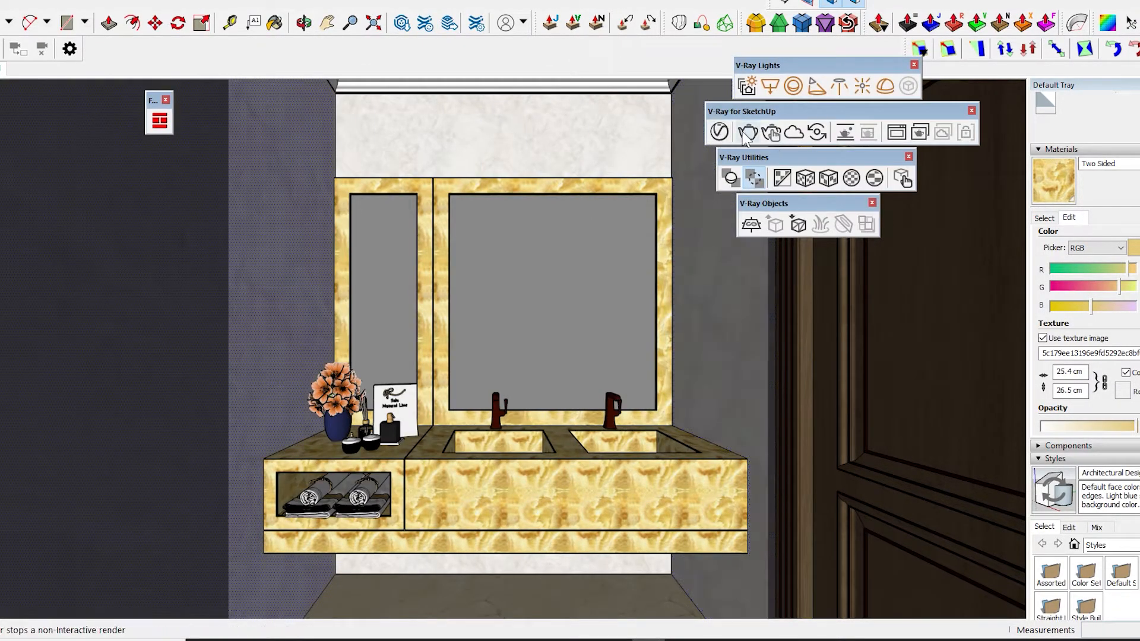
# Step: Render the vanity again, add an Exposure correction layer to the render, and adjust its sliders
pyautogui.click(743, 131)
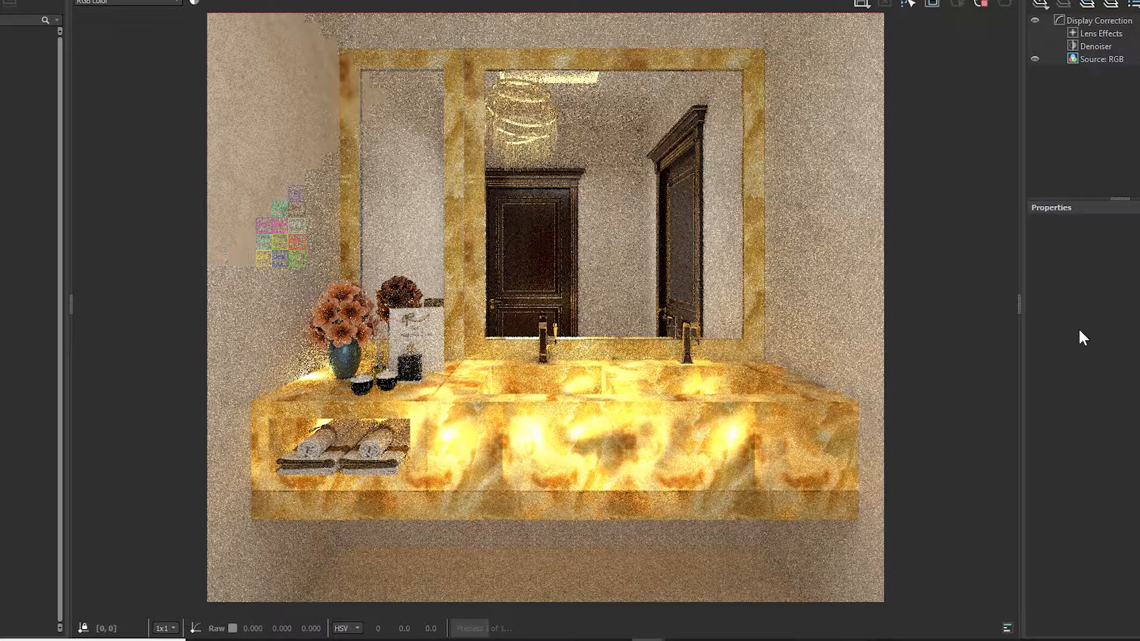
pyautogui.click(1041, 3)
pyautogui.click(1050, 80)
pyautogui.moveTo(1098, 287)
pyautogui.mouseDown()
pyautogui.moveTo(1119, 314)
pyautogui.moveTo(1138, 314)
pyautogui.moveTo(1100, 288)
pyautogui.moveTo(1127, 316)
pyautogui.mouseUp()
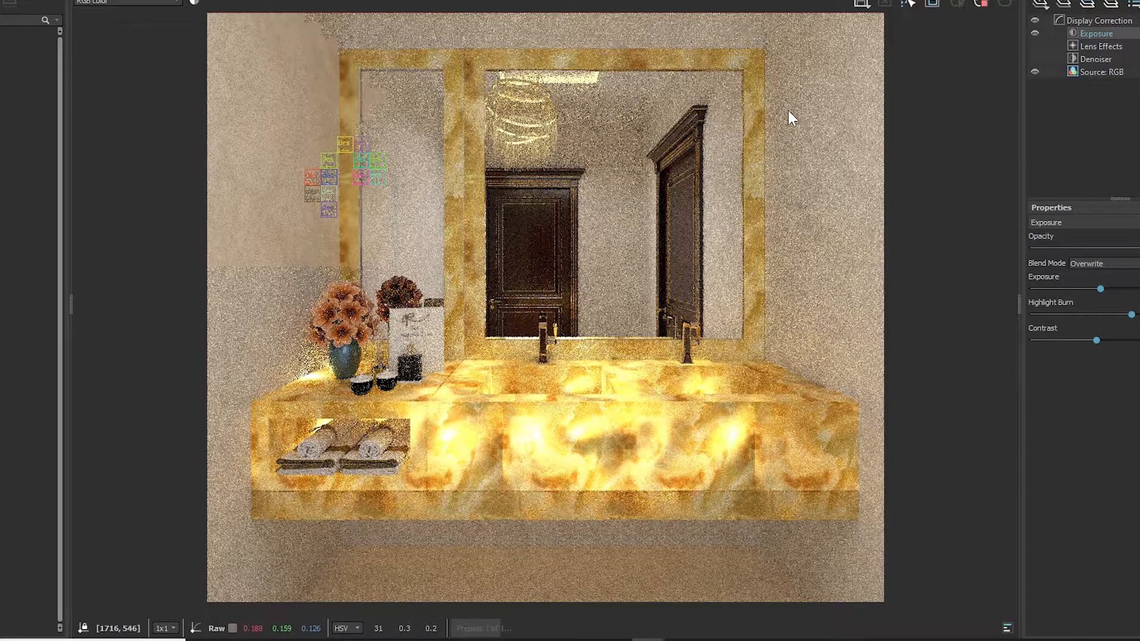